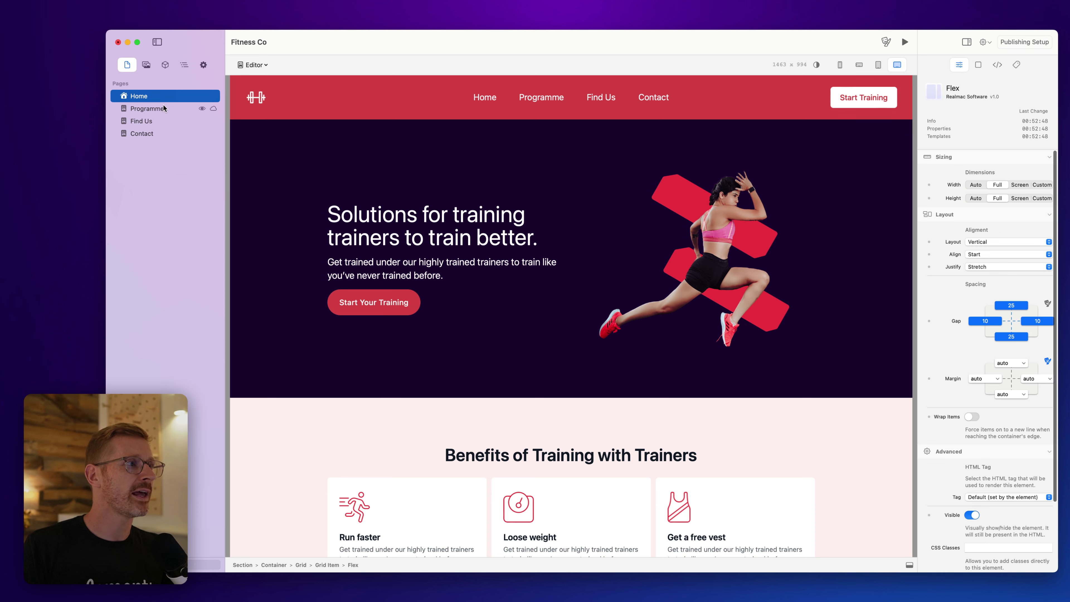
- Open the Programme page and enable the global text override for the hero's main heading
left_click(163, 107)
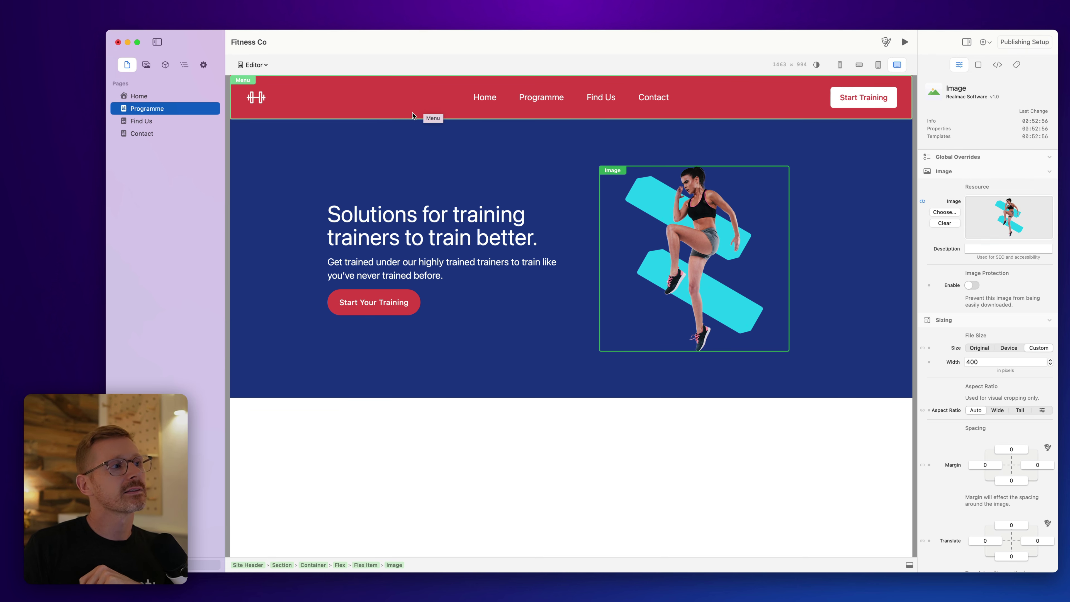
left_click(450, 235)
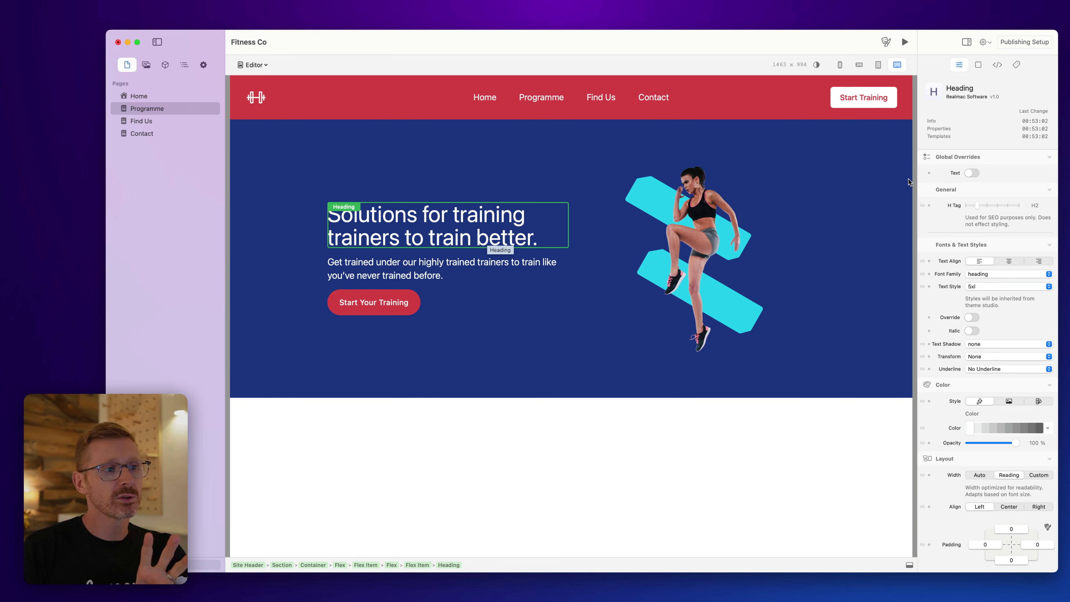
left_click(971, 173)
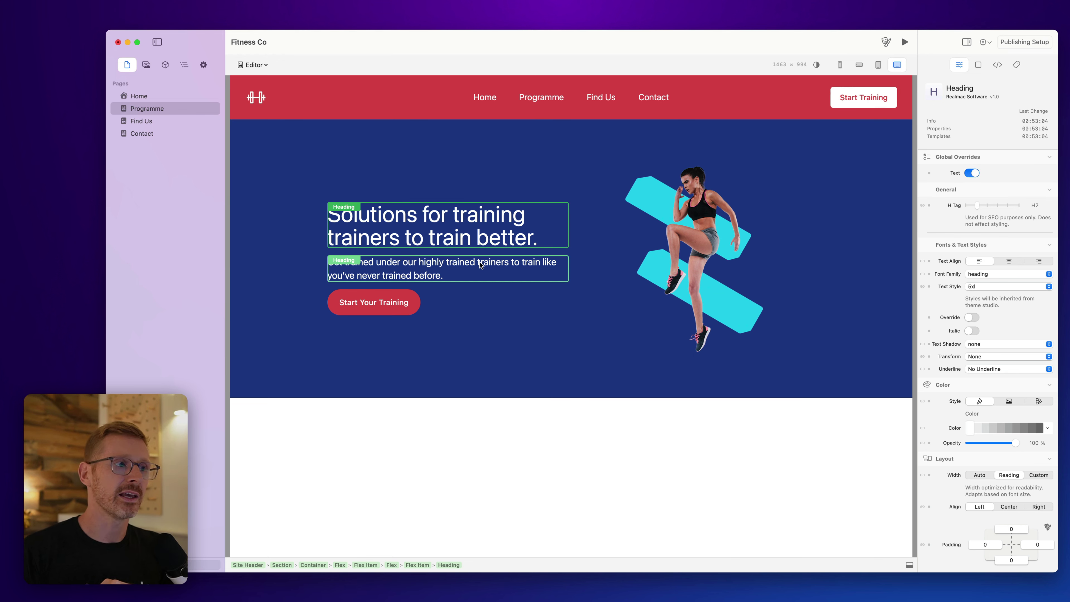
- Replace the Programme page's main heading text with "Training Programmes"
triple_click(449, 235)
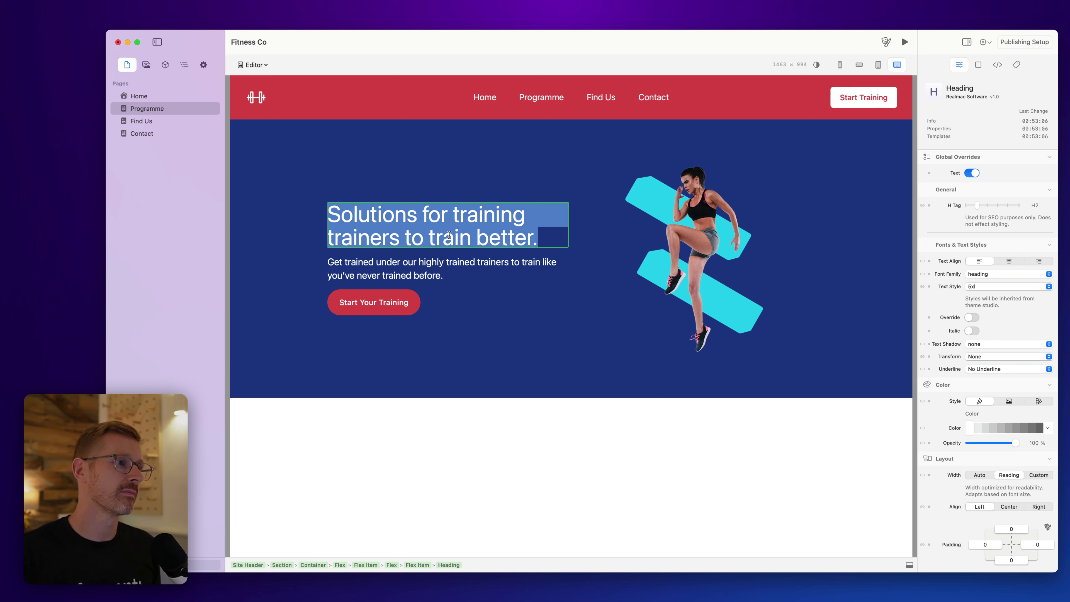
type("Tr")
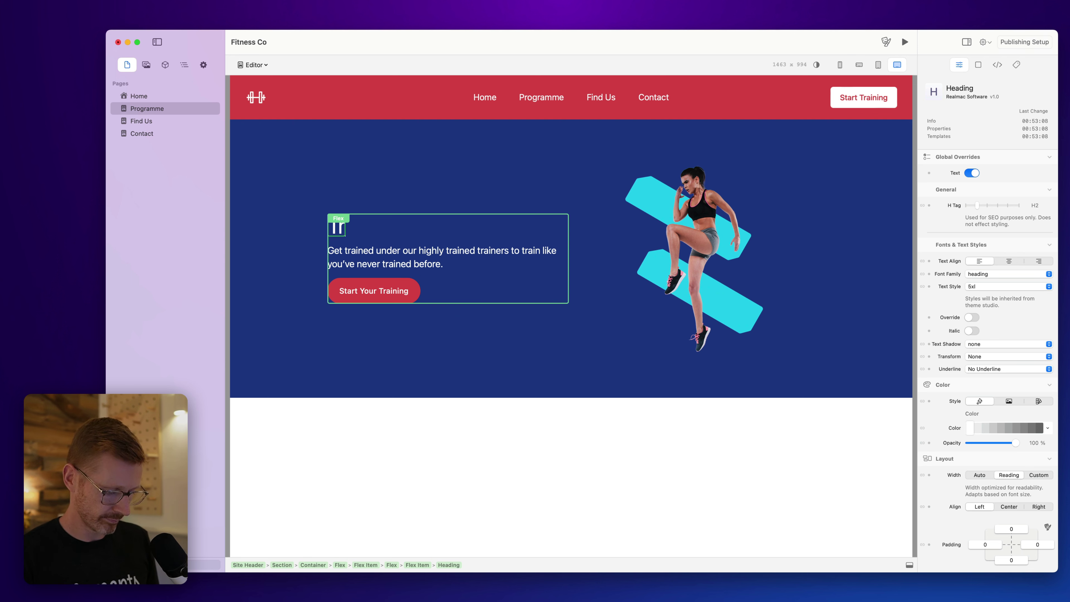
type("aining")
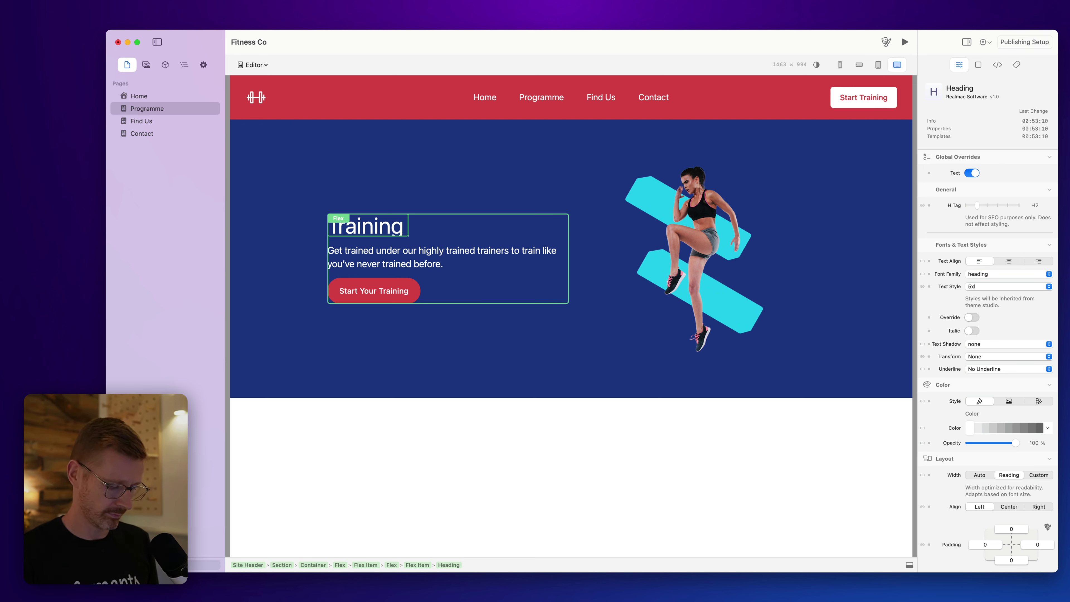
type(" Progr")
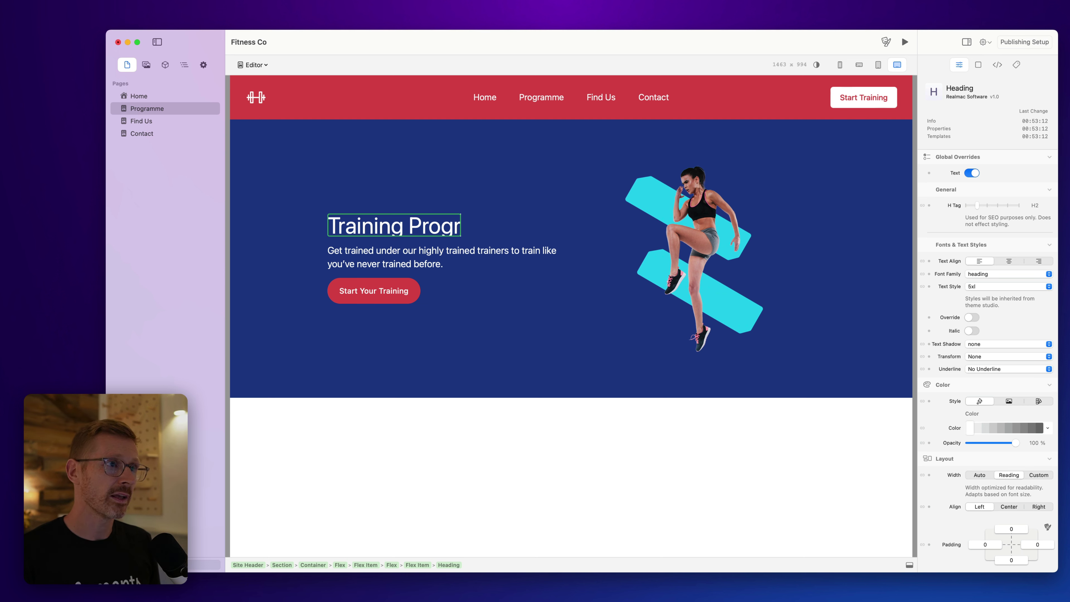
type("ammes")
key("BackSpace")
key("BackSpace")
type("s")
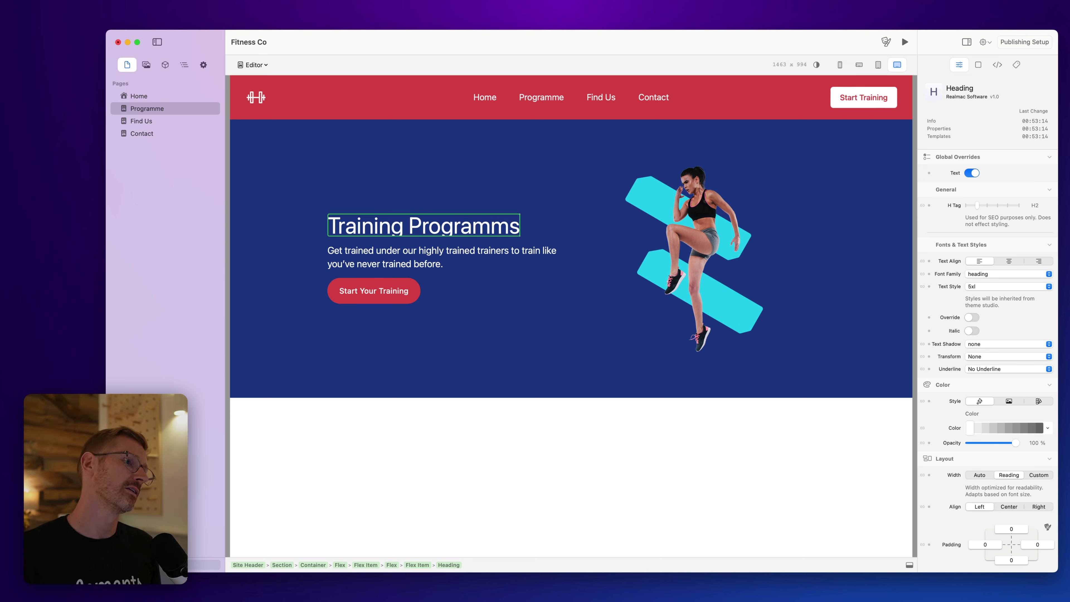
key("BackSpace")
type("es")
left_click(442, 257)
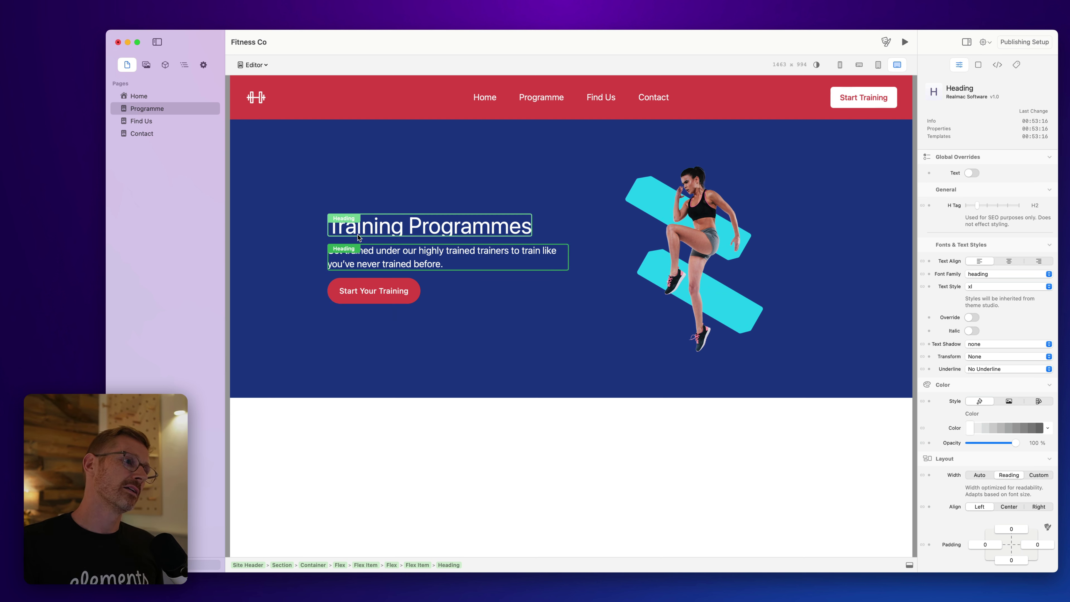
- Extend the main heading to read "Training Programmes for Trainers." and switch to the Home page and back to check it
left_click(529, 228)
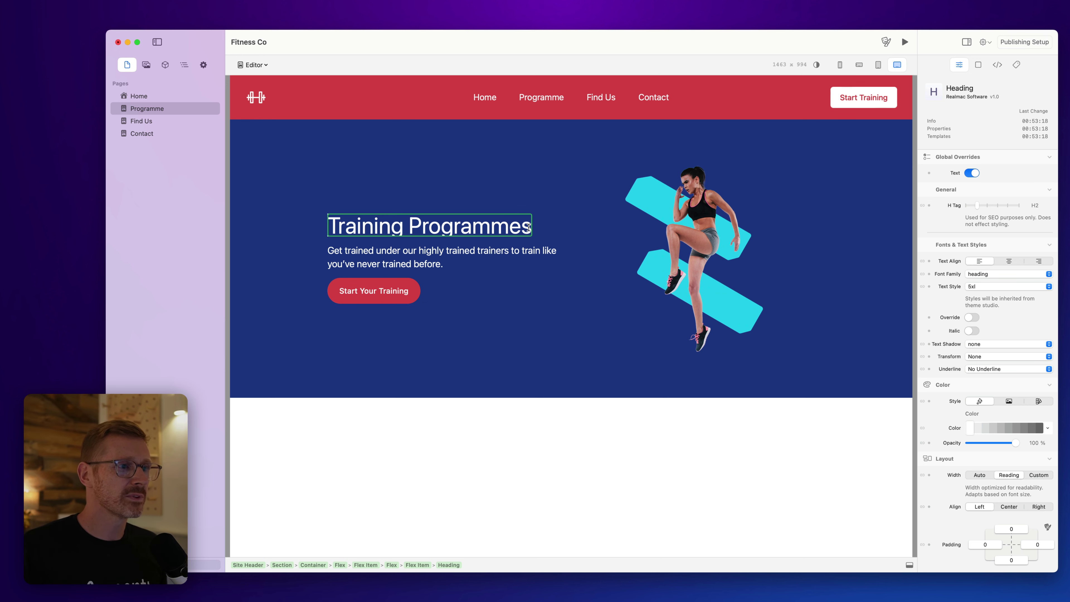
type("for")
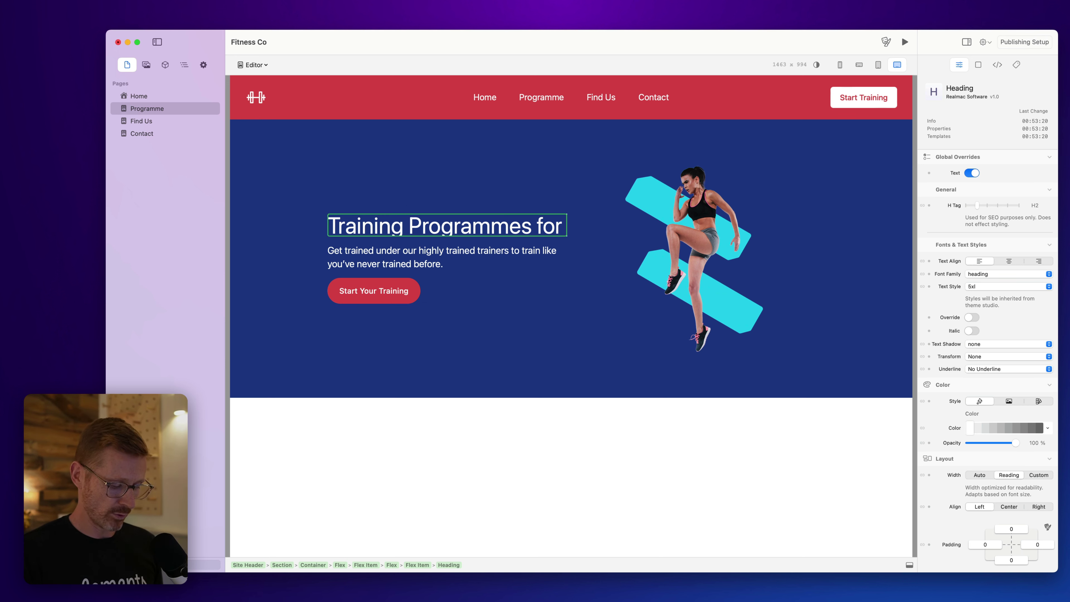
type(" Trainers")
left_click(561, 277)
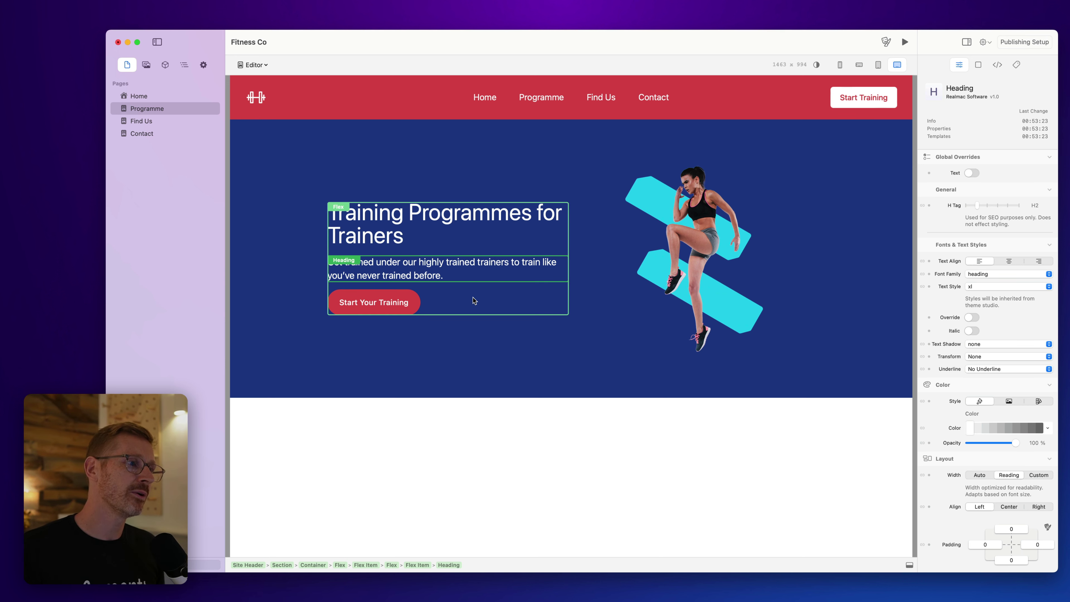
left_click(410, 229)
type(".")
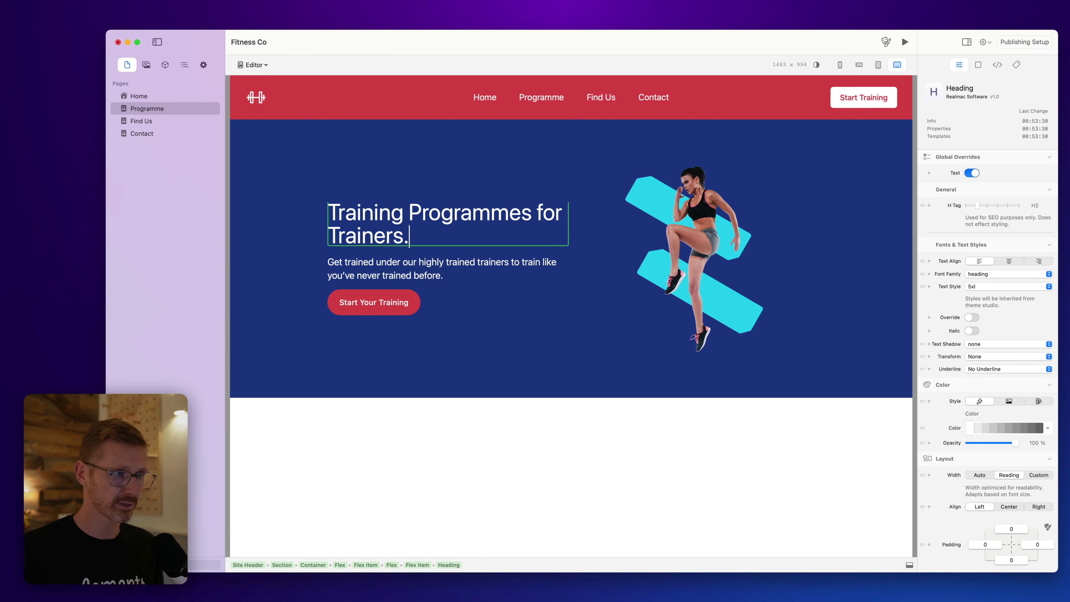
left_click(154, 95)
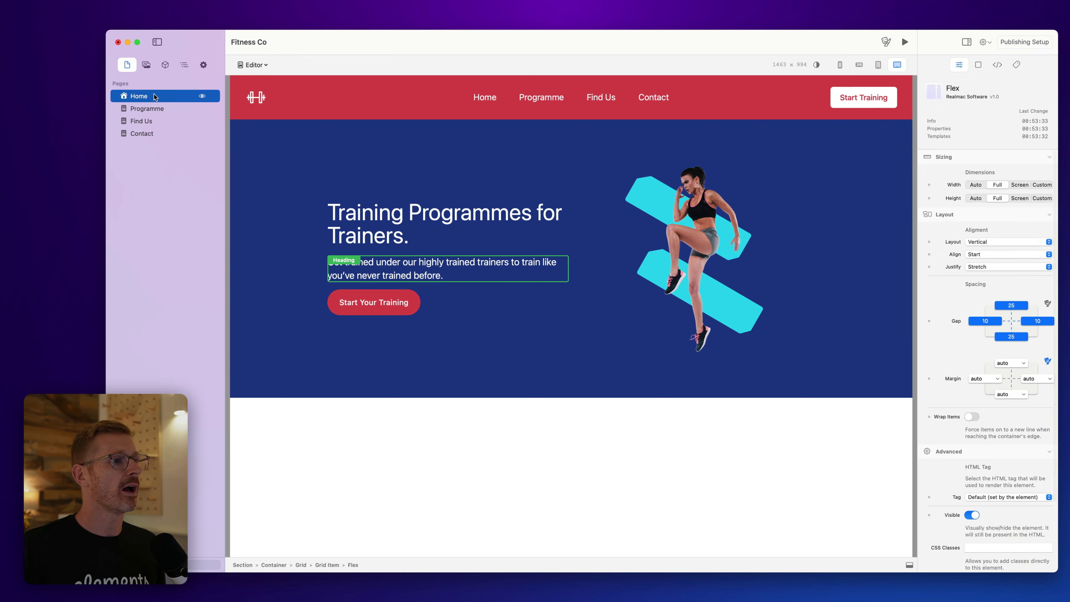
left_click(153, 105)
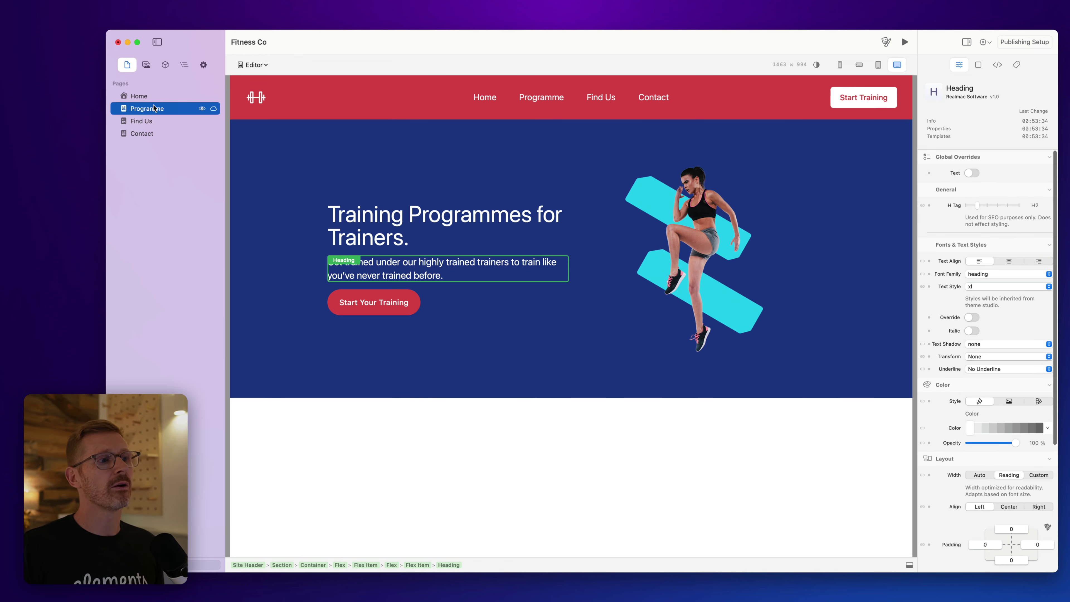
- Set the Start Your Training button's normal background color to the middle shade of blue
left_click(374, 303)
scroll(990, 379, "down", 10)
left_click(1048, 440)
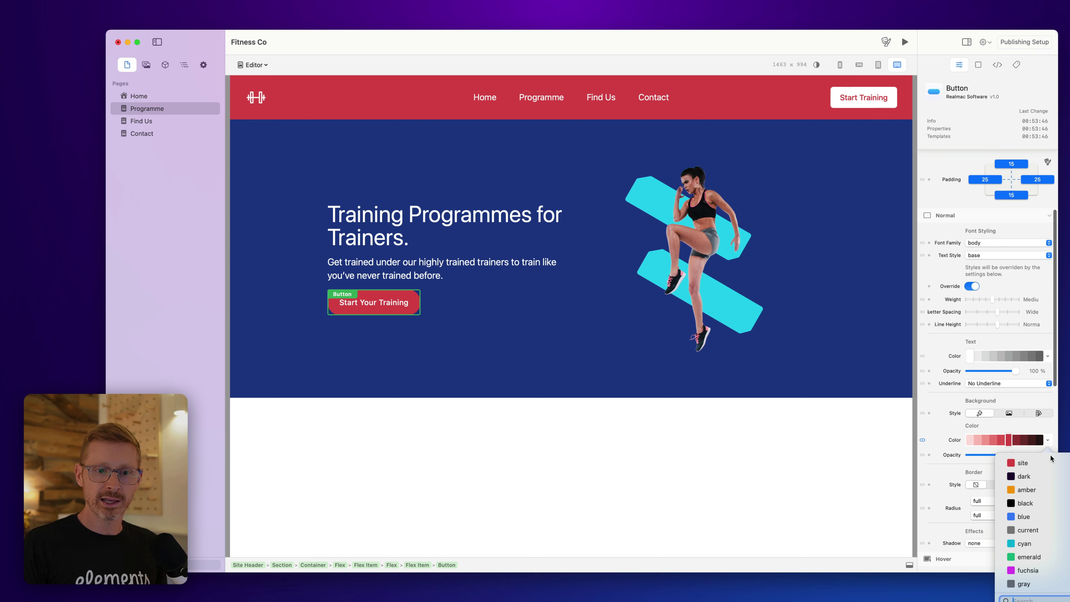
left_click(1030, 525)
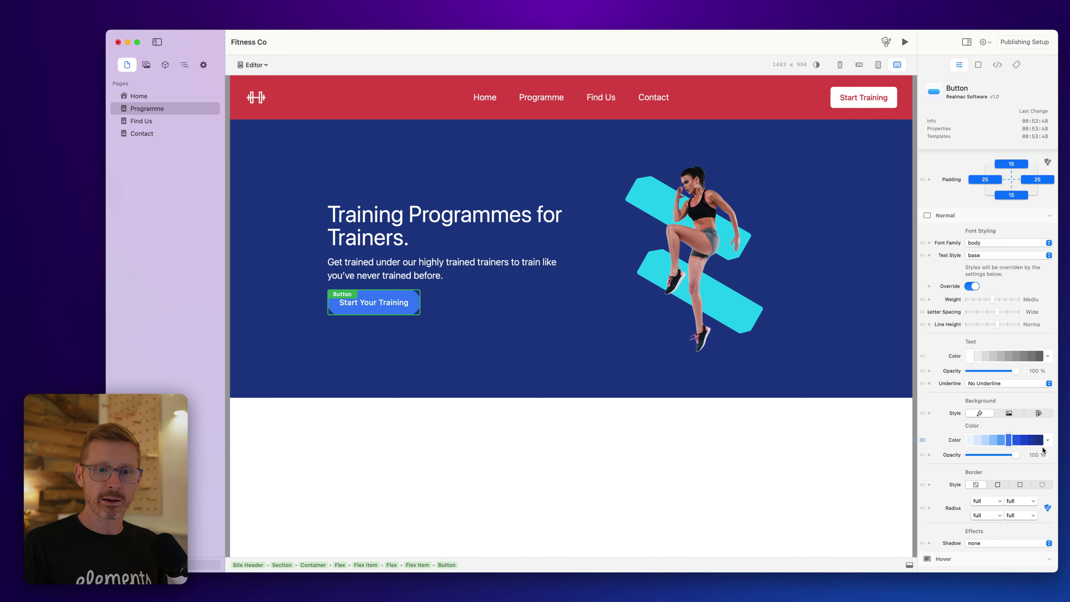
left_click(1039, 440)
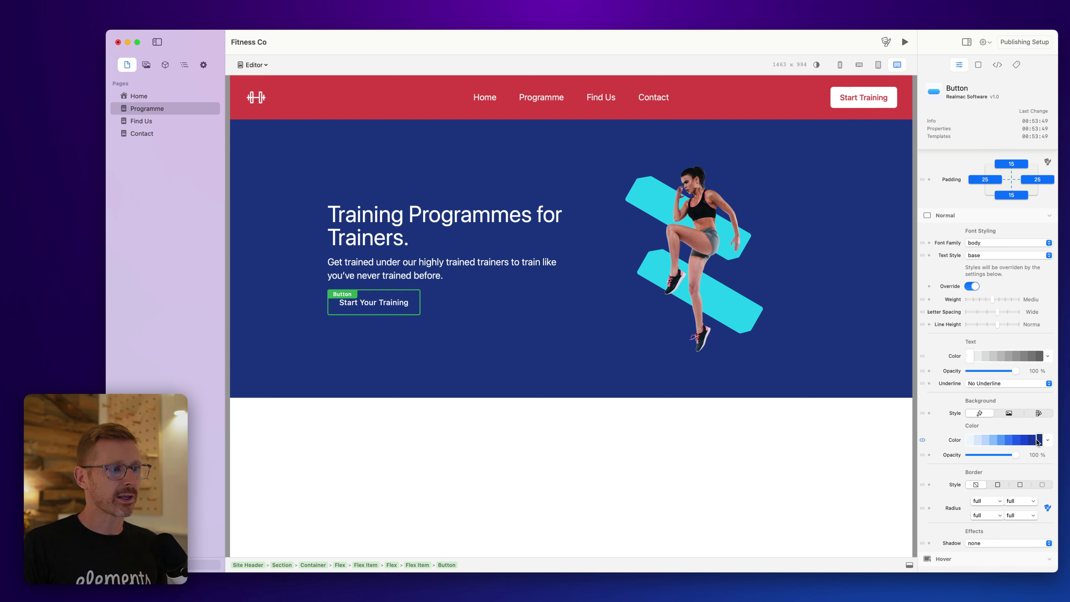
left_click(1011, 440)
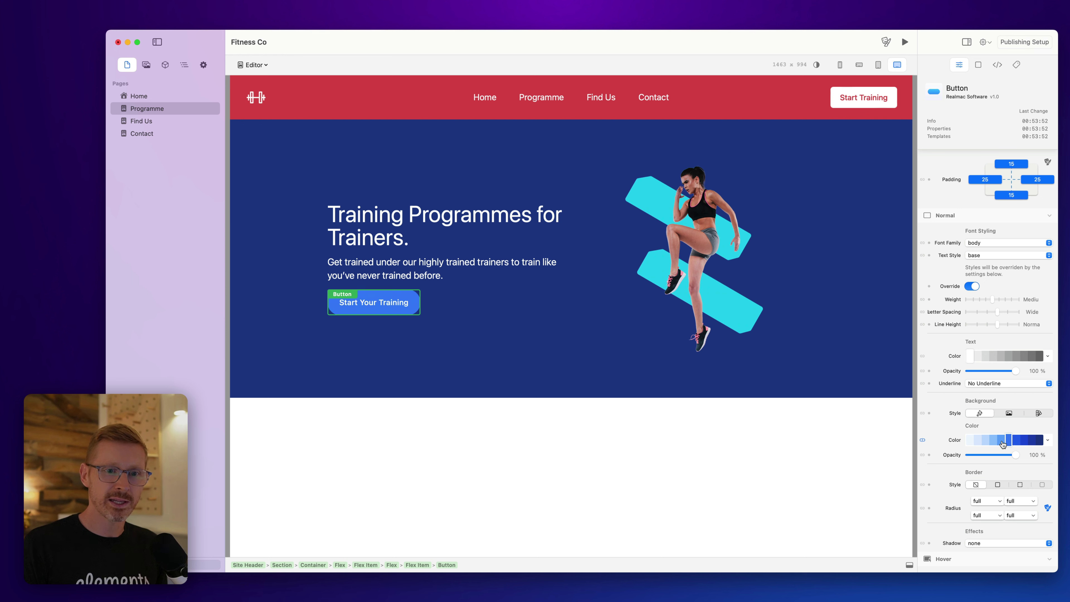
left_click(1005, 440)
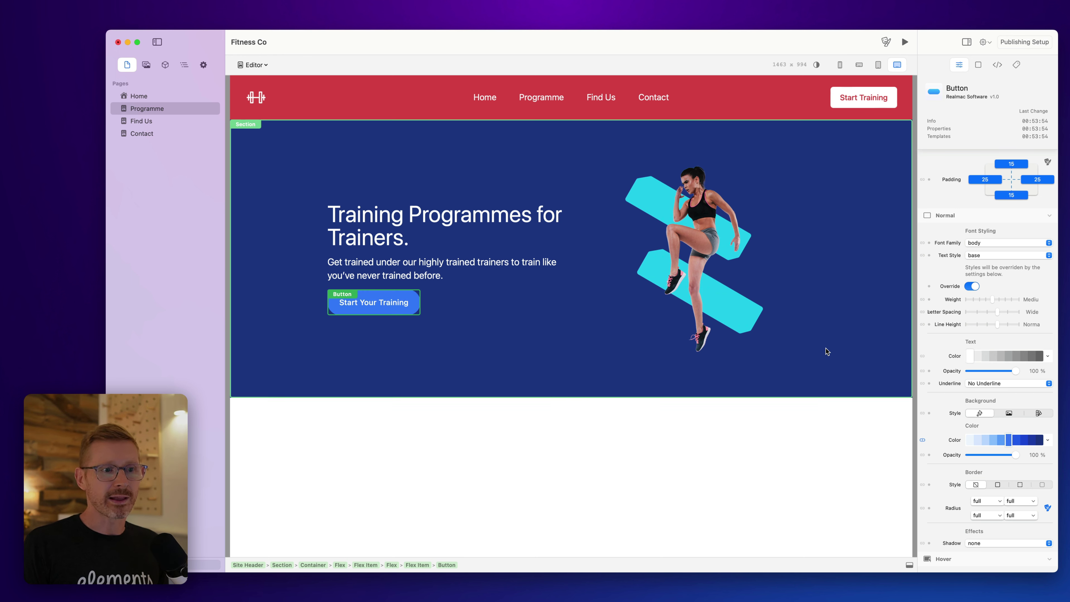
- Change the navigation menu's background to blue without an override, trying the darkest shade and settling on the middle one
left_click(800, 358)
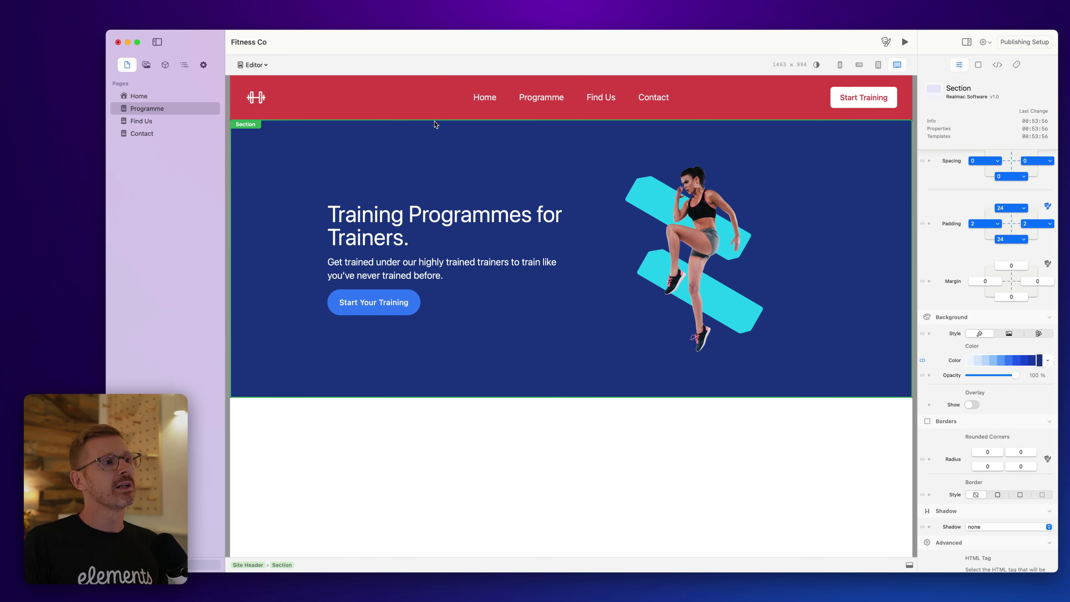
left_click(414, 95)
scroll(986, 295, "up", 5)
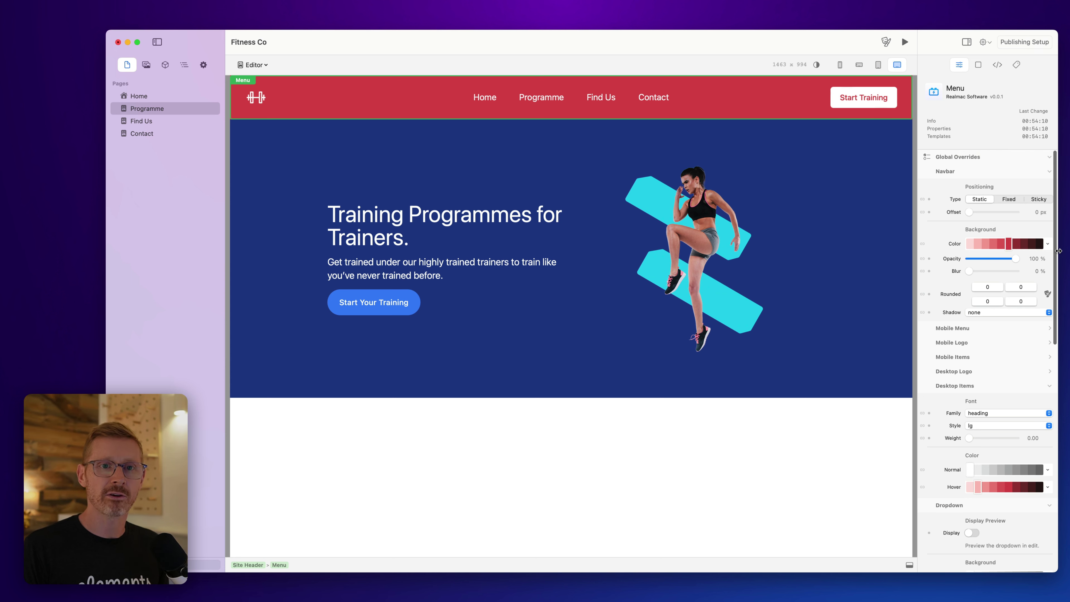
left_click(1048, 247)
key("Down")
key("Down")
key("Down")
key("Down")
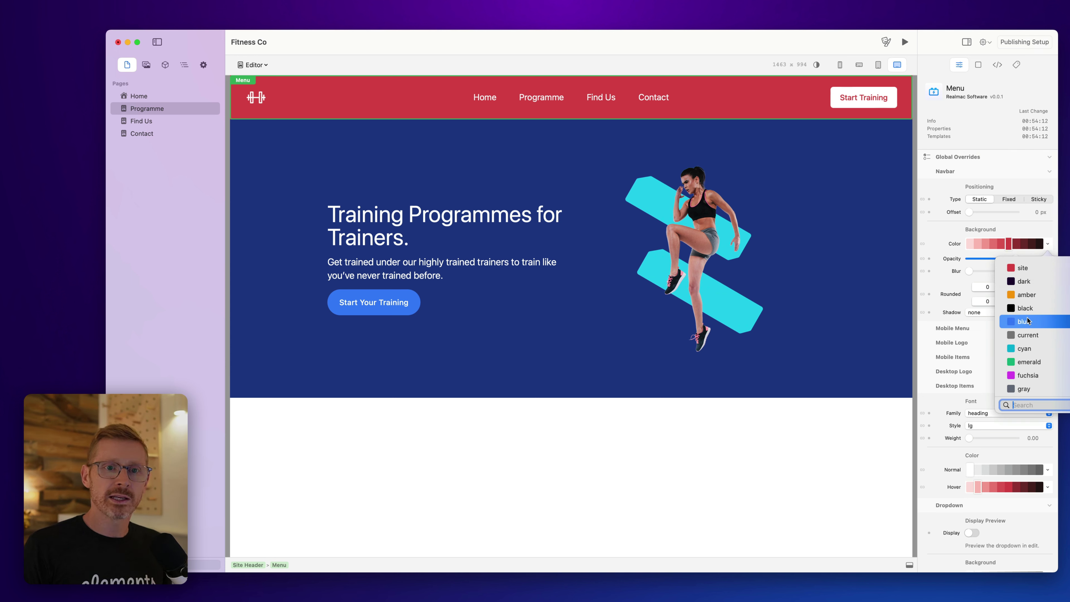
key("Return")
left_click(1039, 243)
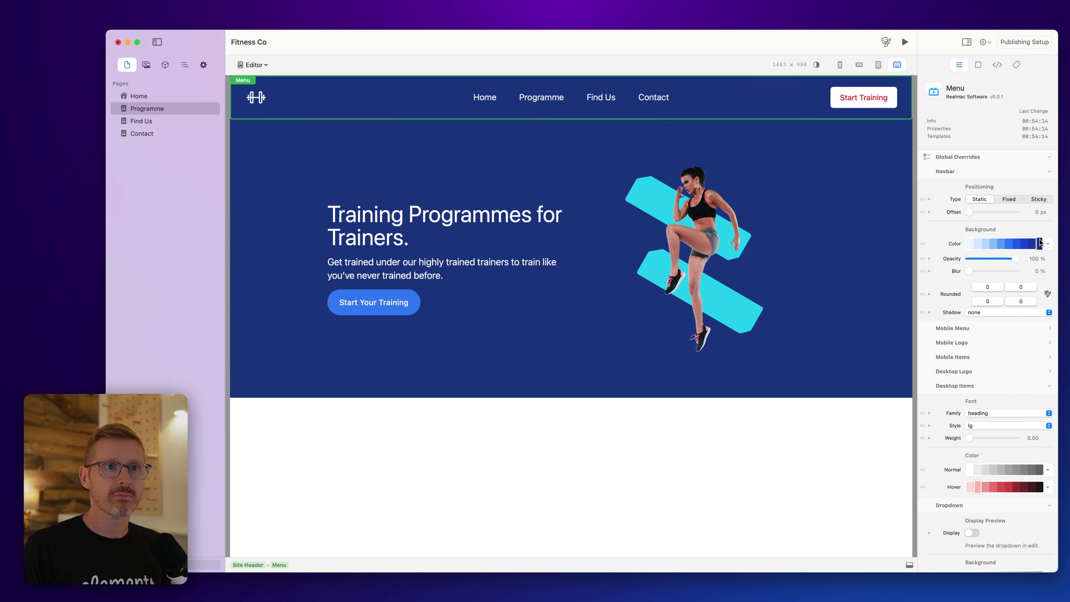
left_click(1025, 245)
left_click(1009, 245)
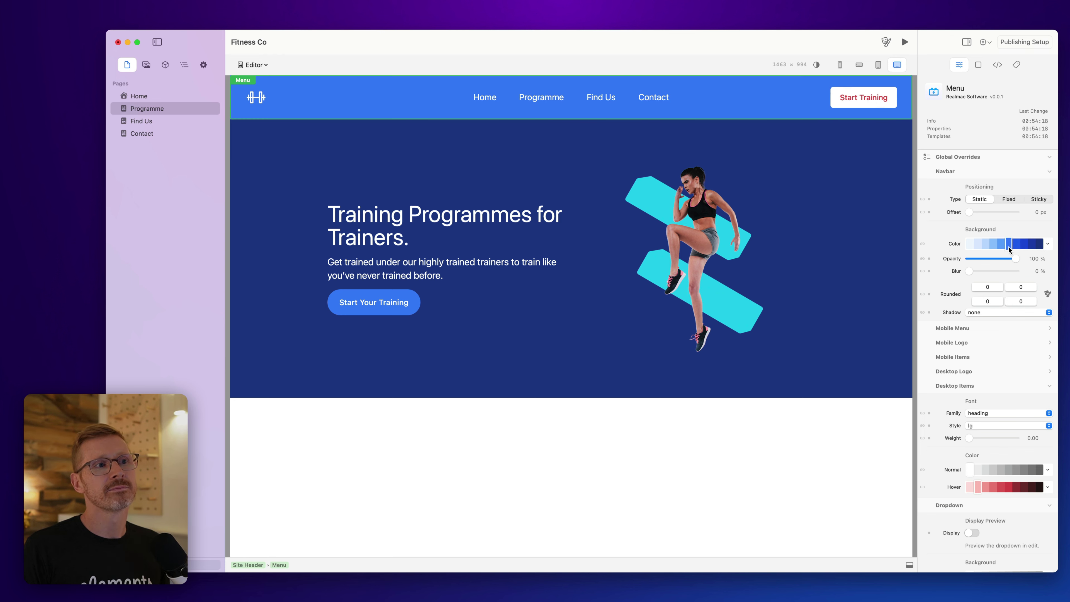
left_click(808, 270)
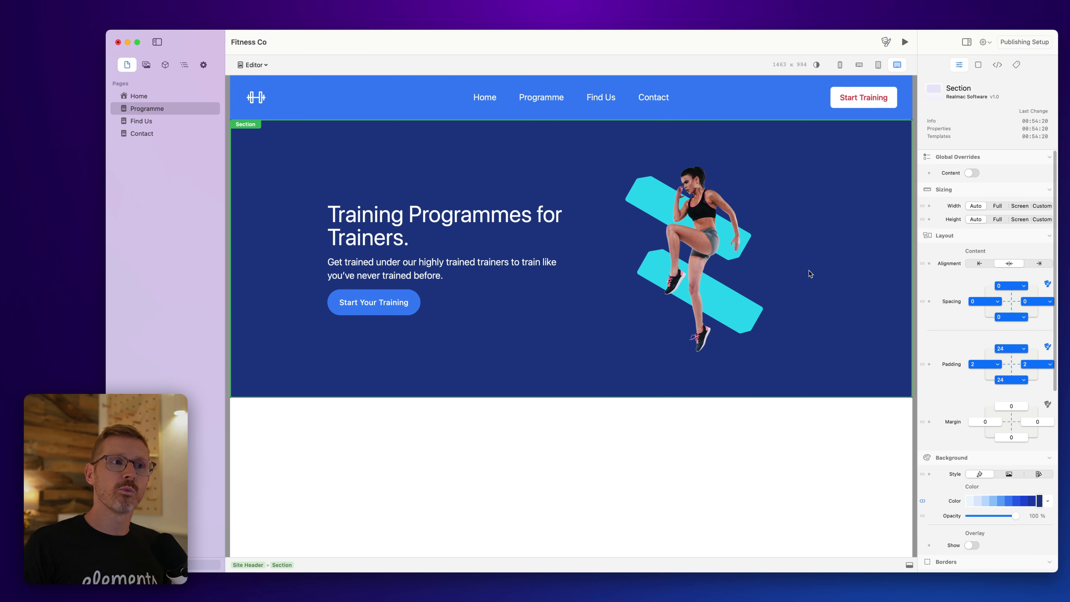
- Return the navigation menu's background to the middle shade of the site color
left_click(337, 107)
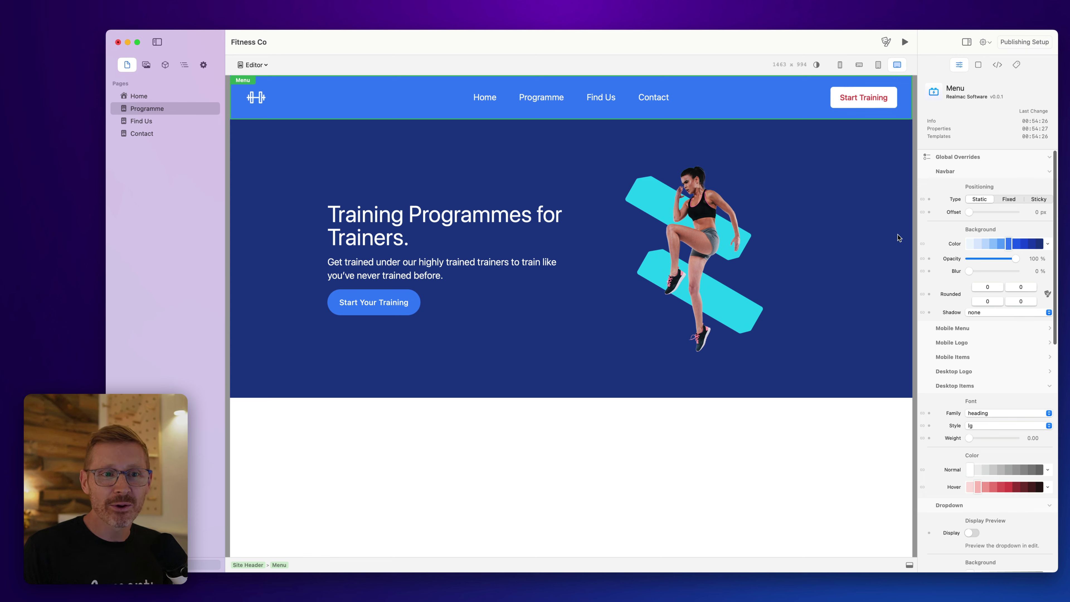
left_click(1039, 244)
left_click(1047, 244)
left_click(1020, 269)
left_click(1010, 244)
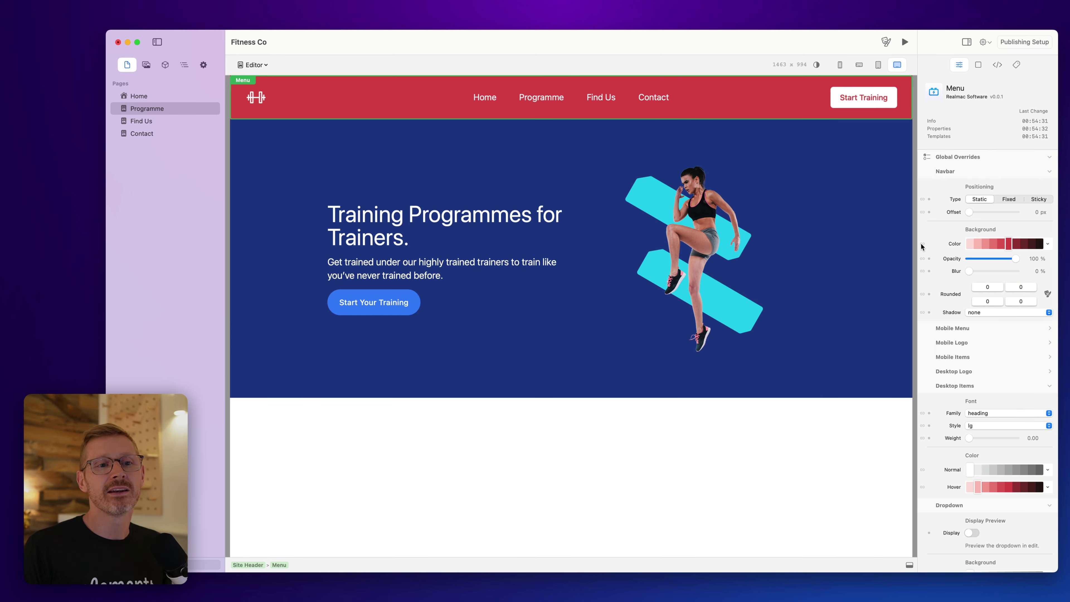
- Enable the override for the menu's background color on the Programme page and set it to blue, one shade darker than the middle
left_click(192, 108)
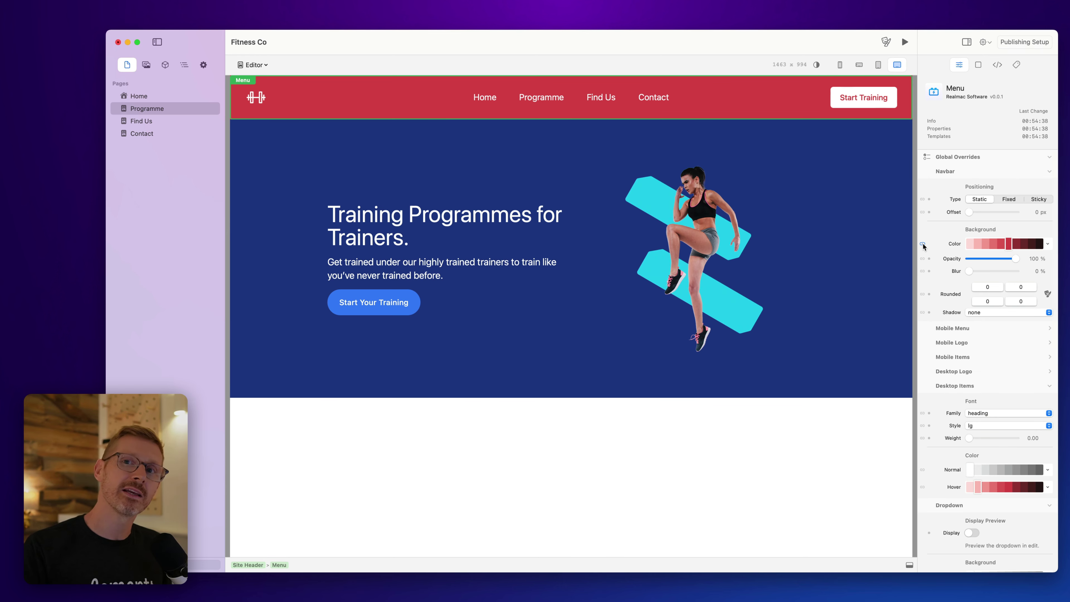
left_click(1049, 244)
left_click(1022, 320)
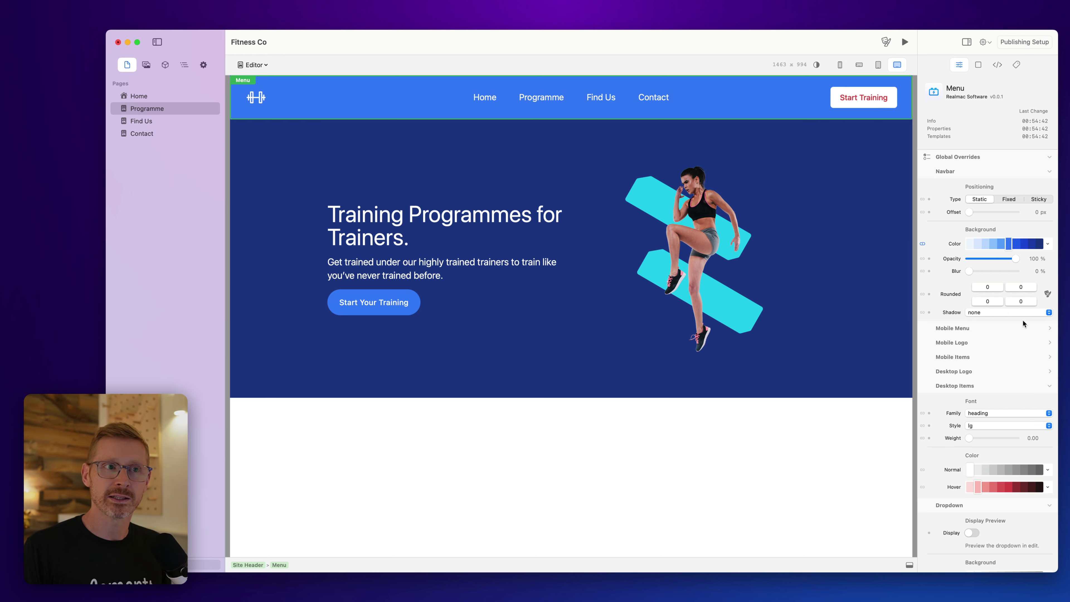
left_click(1014, 244)
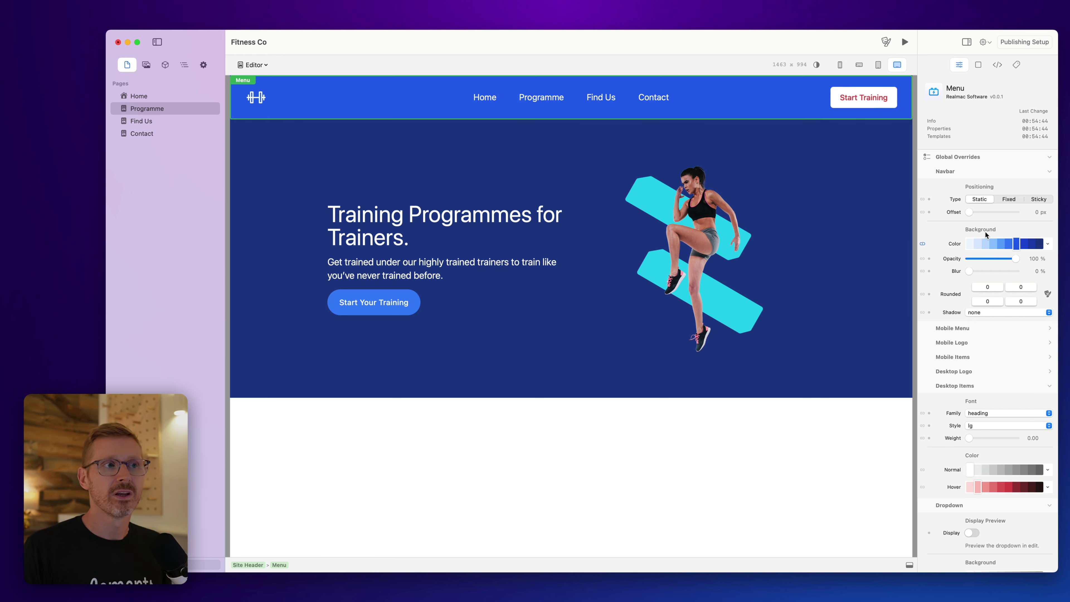
- Check the Home page, return to Programme, and set the header section's top and bottom padding to 4
left_click(380, 319)
left_click(142, 97)
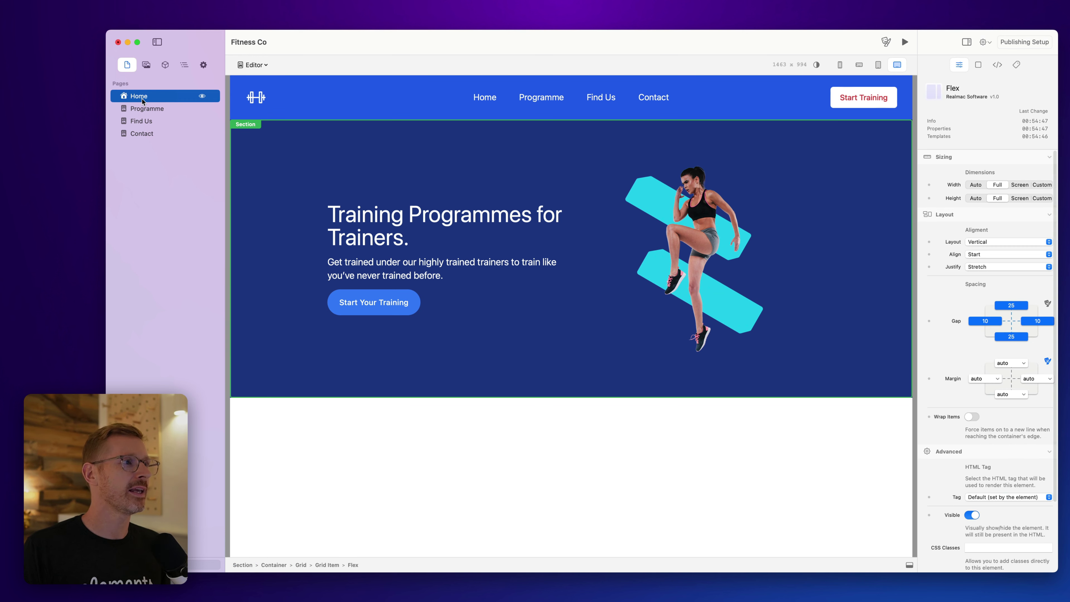
left_click(169, 108)
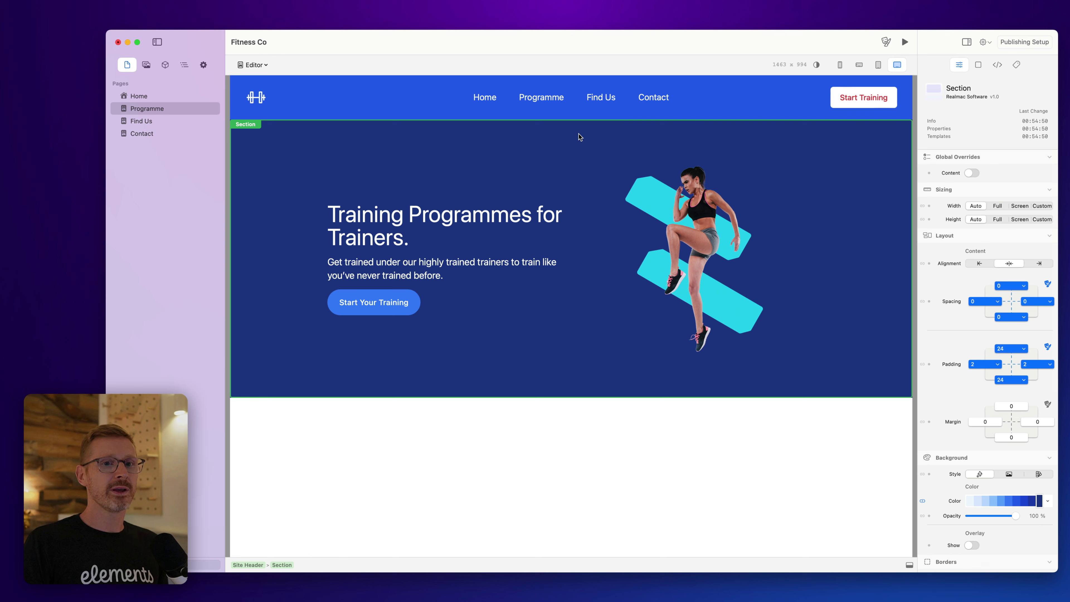
left_click(1004, 349)
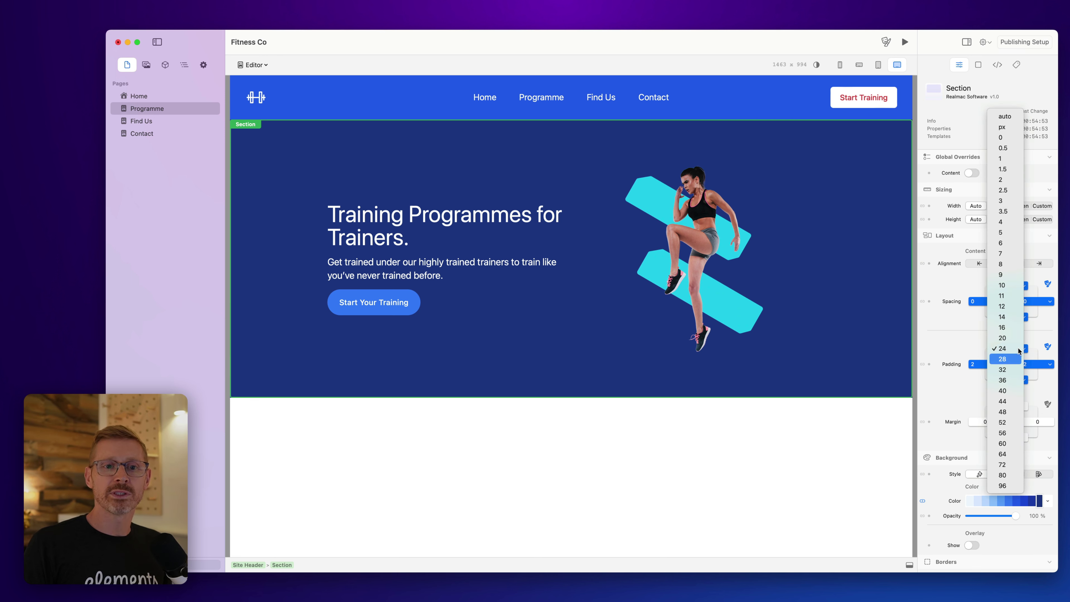
left_click(1008, 224)
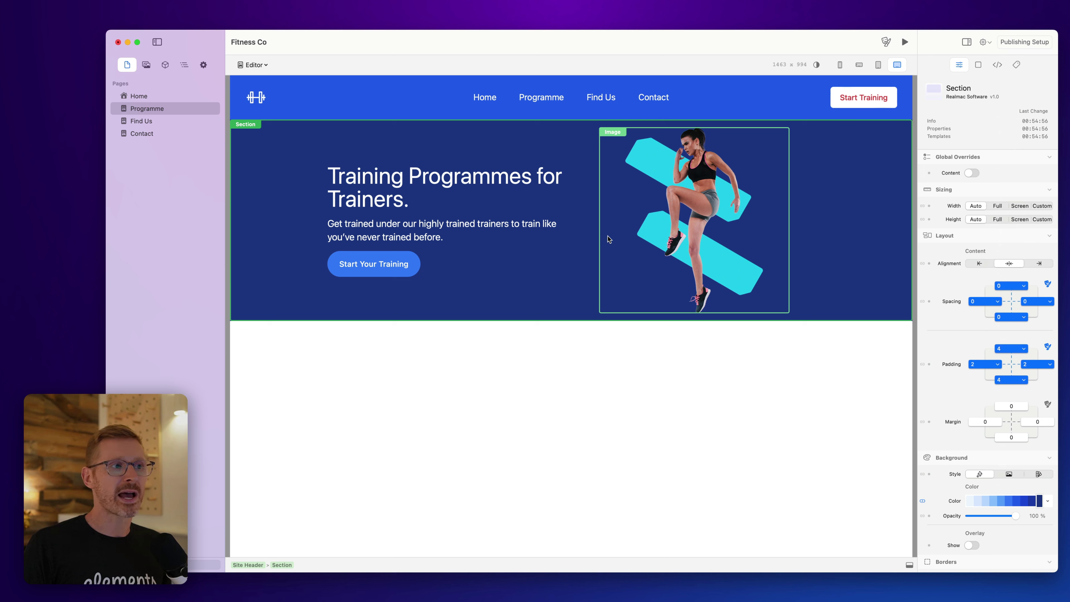
- Compare the Home page with Programme and set the header section's top and bottom padding to 28 on the Programme page
left_click(140, 96)
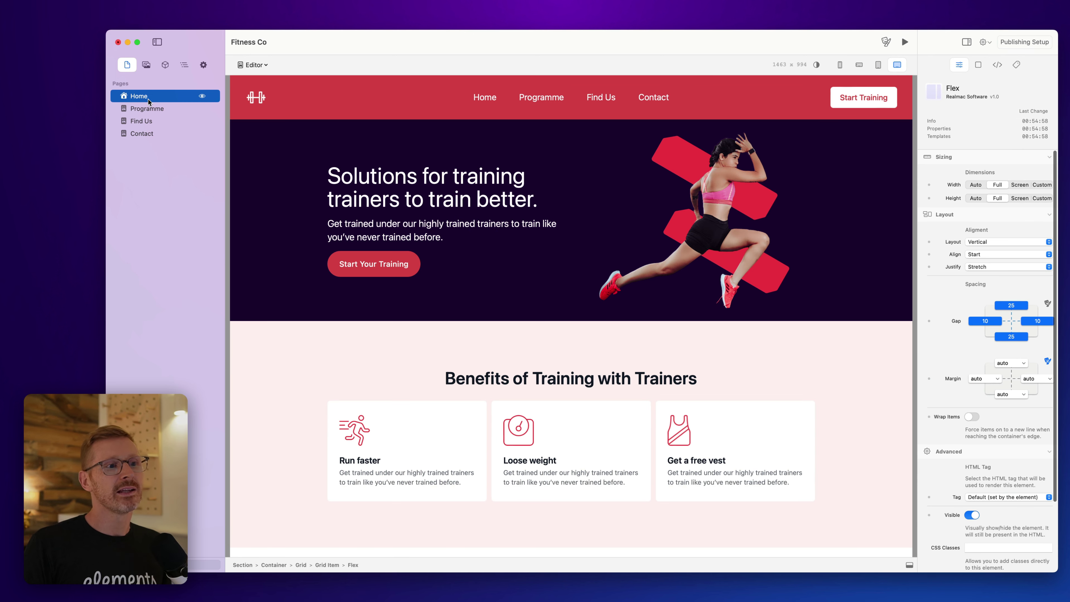
left_click(147, 108)
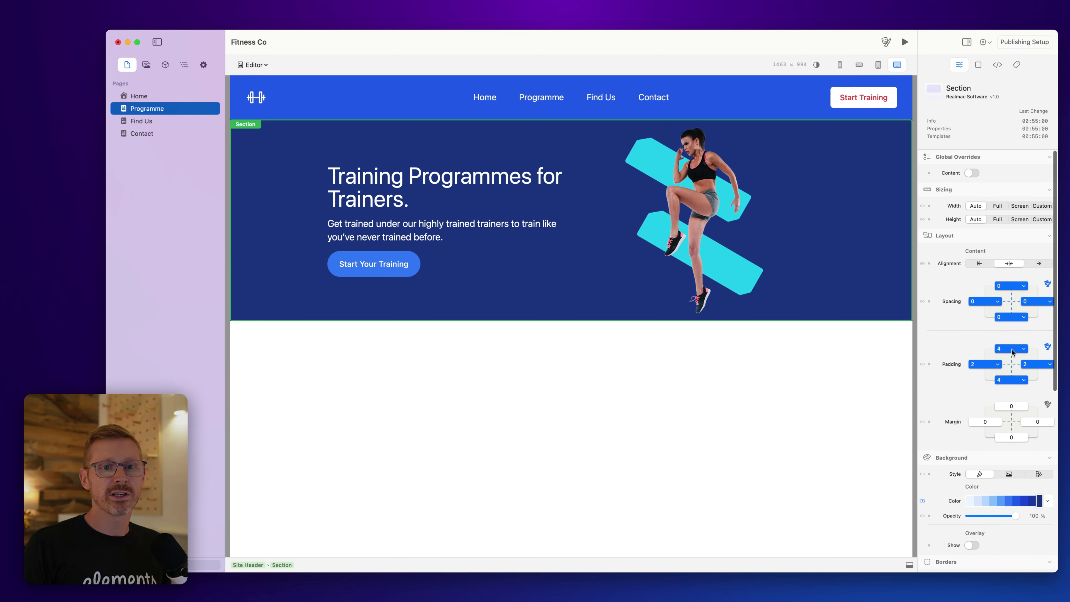
left_click(1012, 348)
left_click(1007, 491)
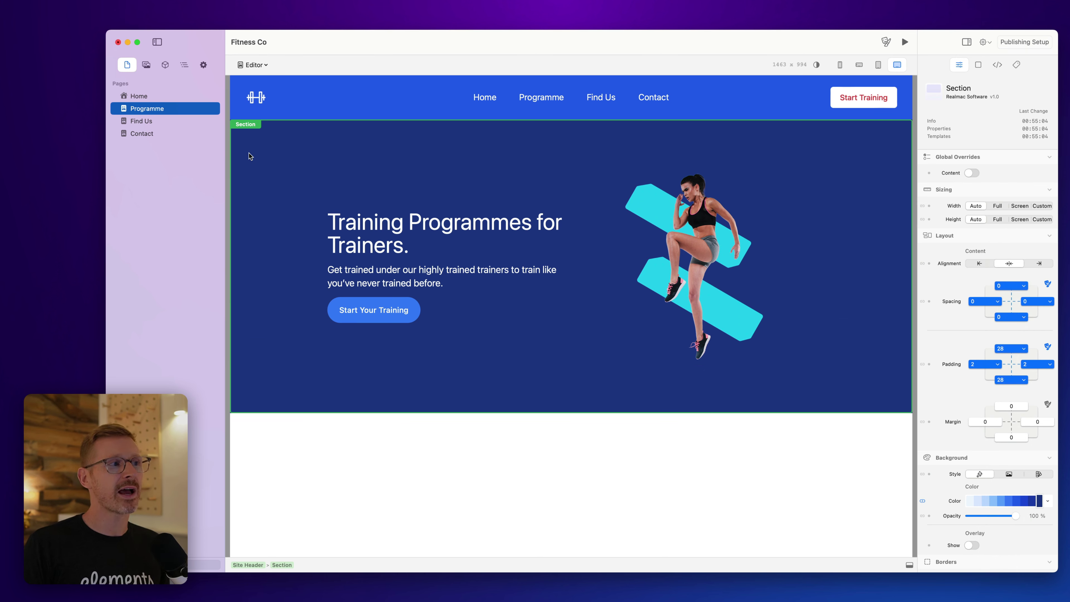
left_click(180, 99)
left_click(175, 108)
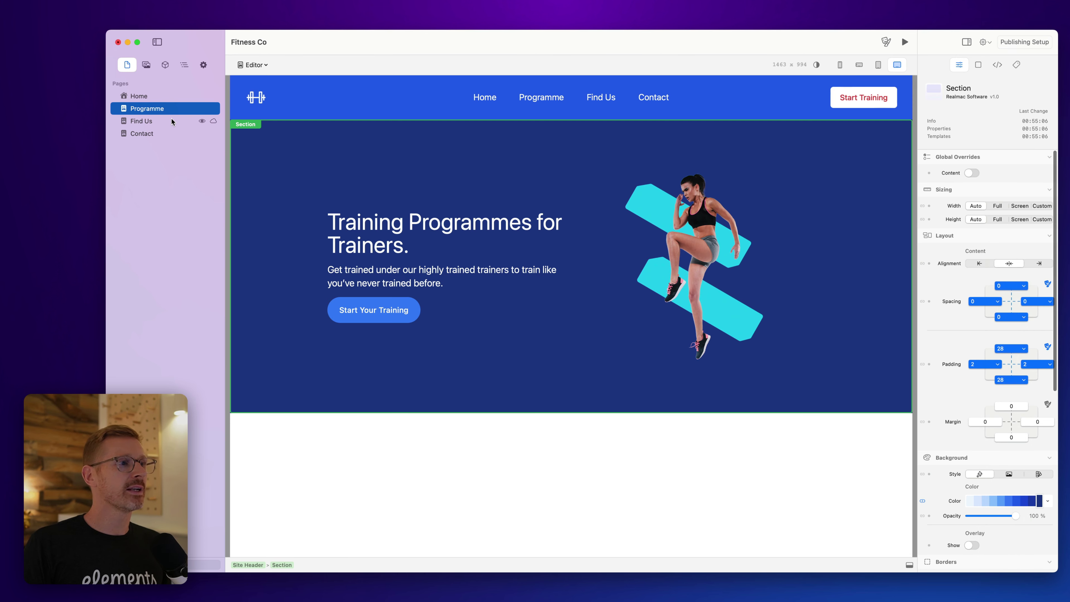
- On the Find Us page, replace the header's heading text with "Learn How to Find Us."
left_click(171, 122)
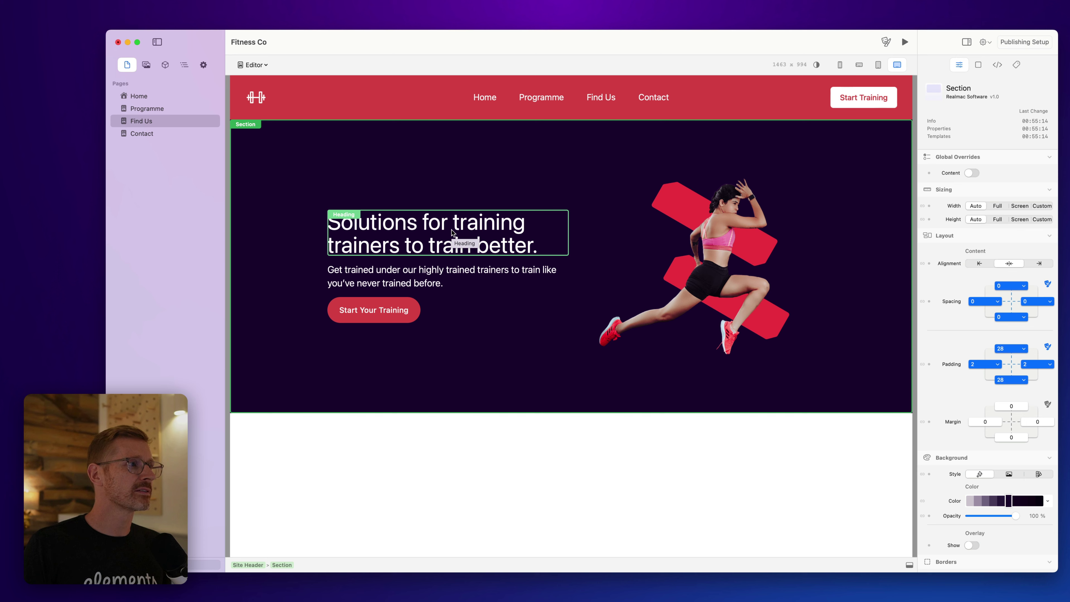
left_click(488, 231)
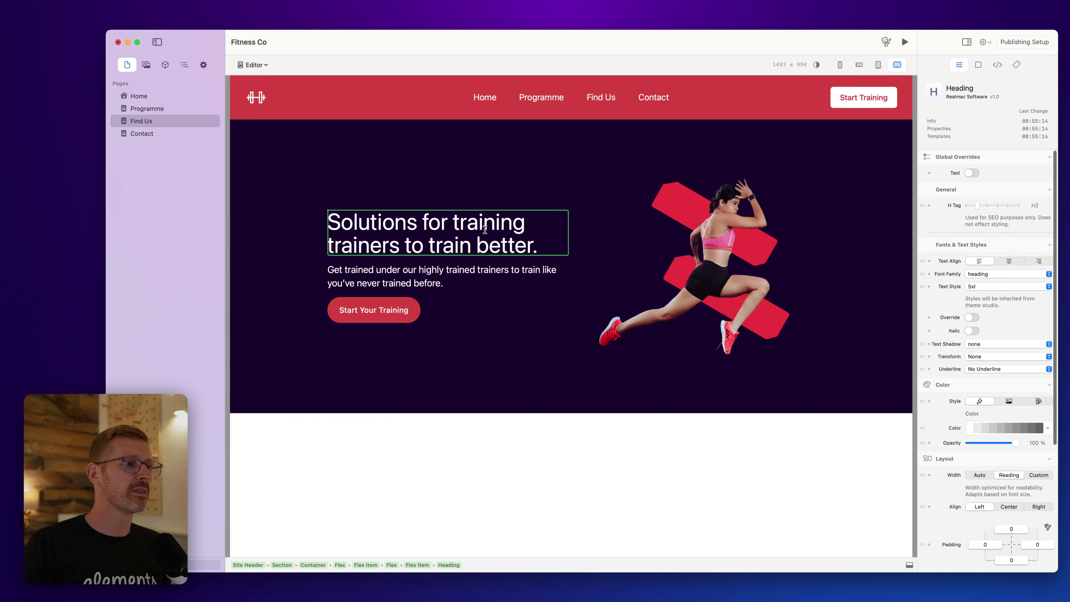
double_click(494, 233)
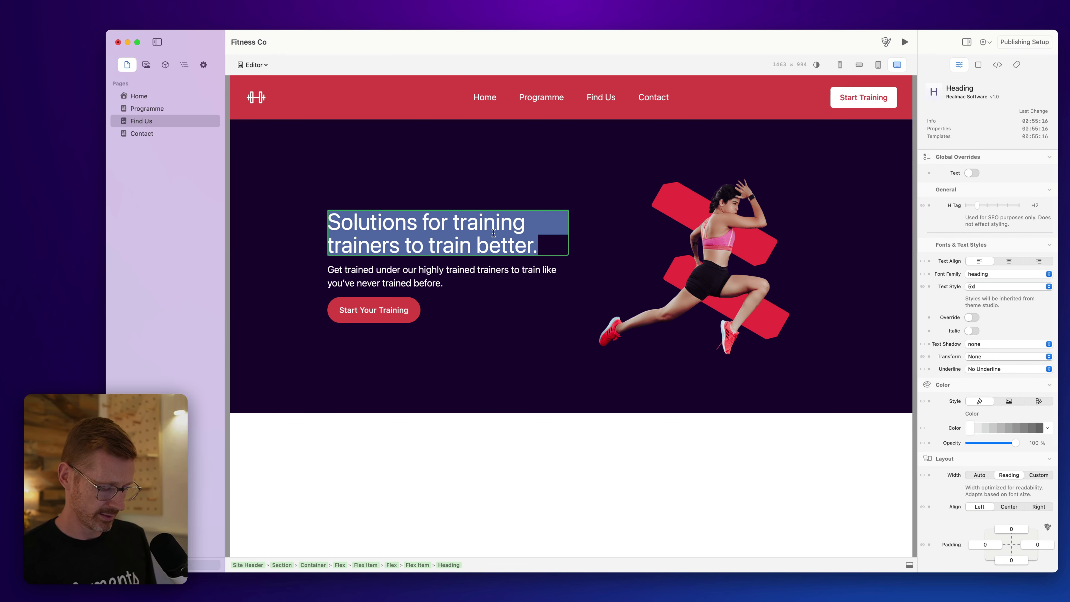
type("Learn How")
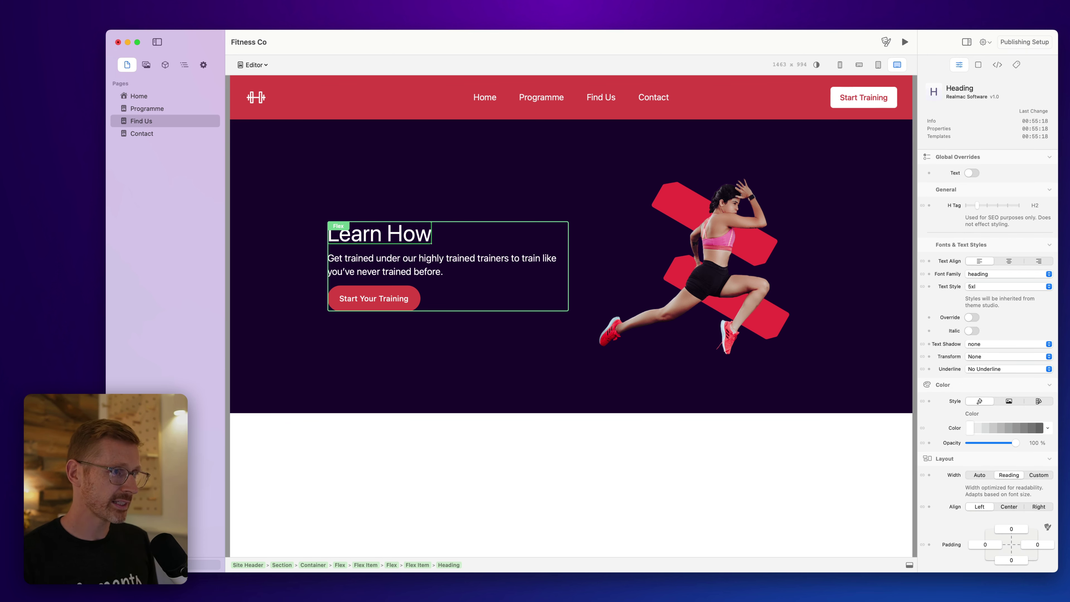
type(" to Find")
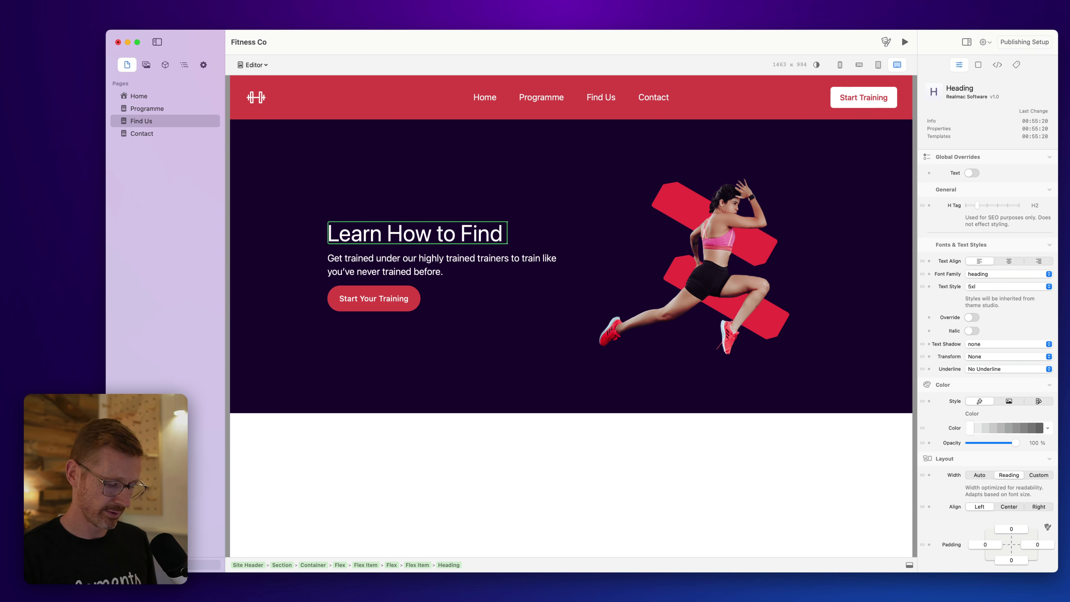
type(" Us")
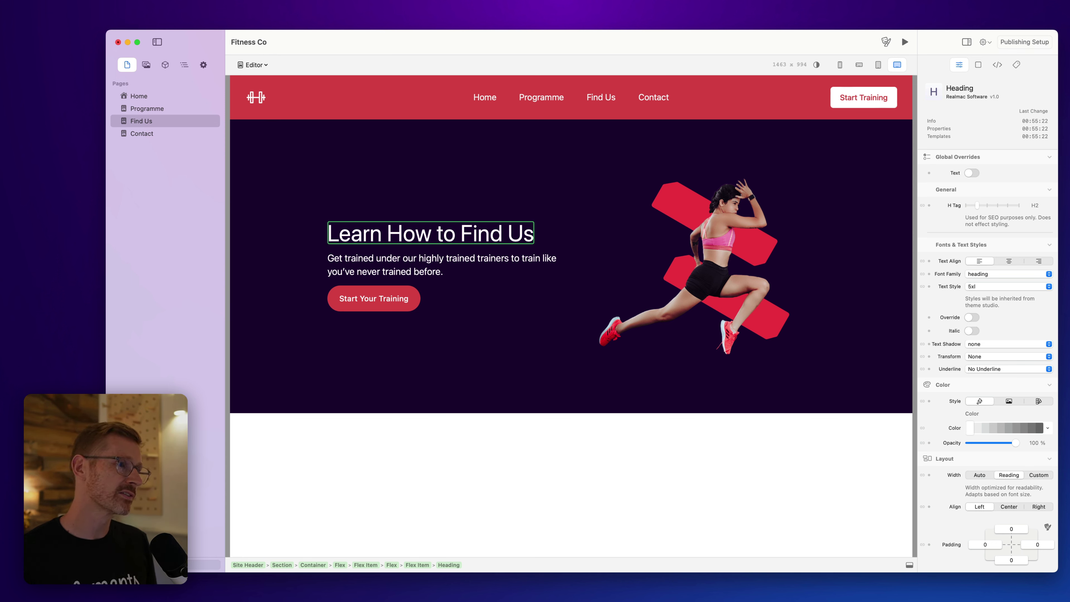
type(".")
- Override the header section's background style on the Find Us page, switch it to an image, and show the project's resources
left_click(567, 190)
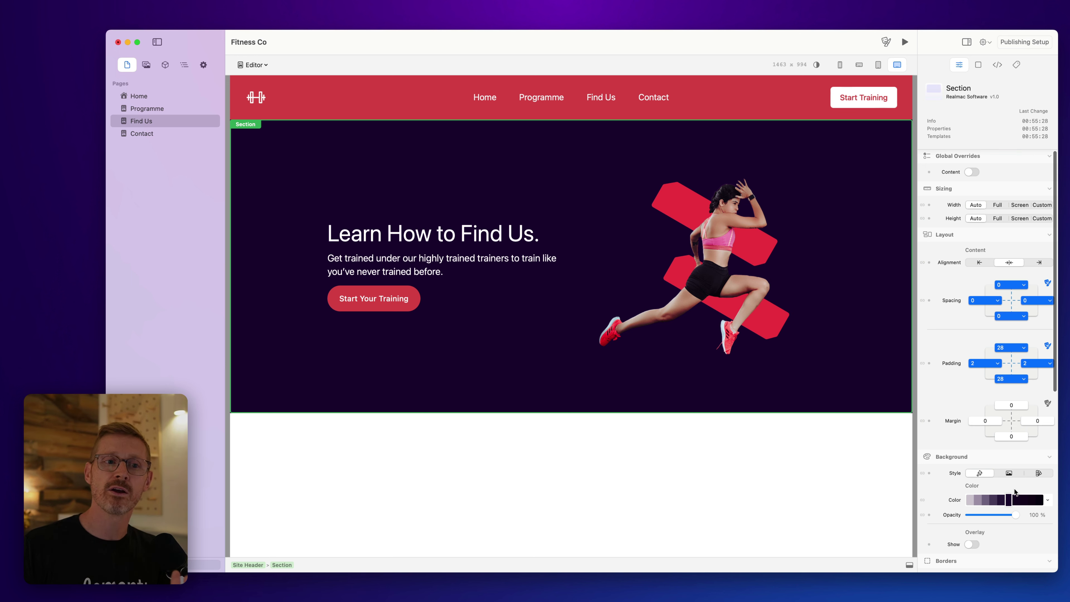
scroll(1014, 488, "down", 5)
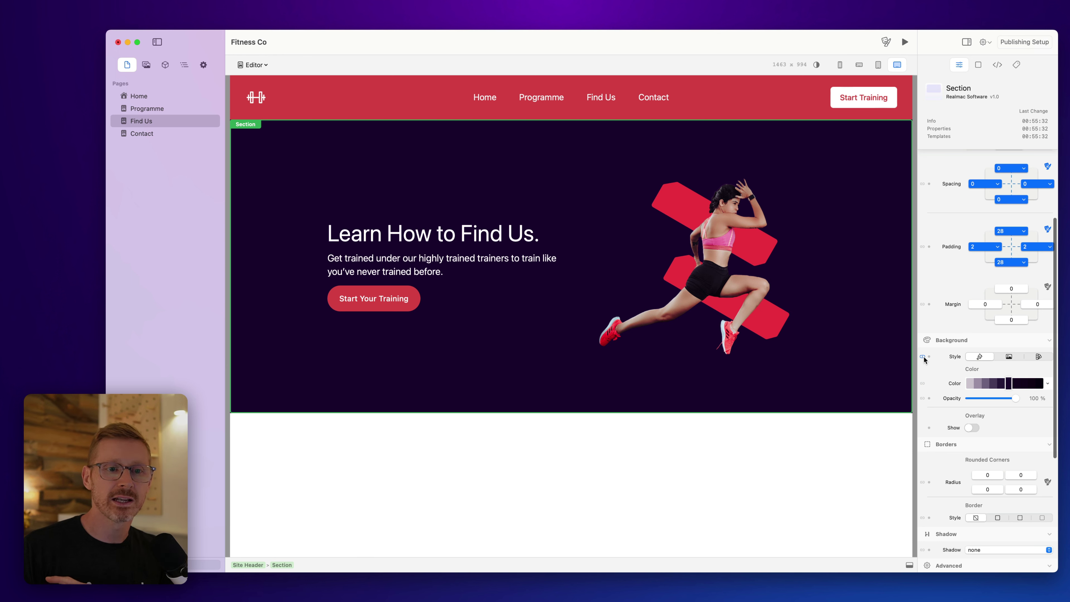
left_click(1013, 357)
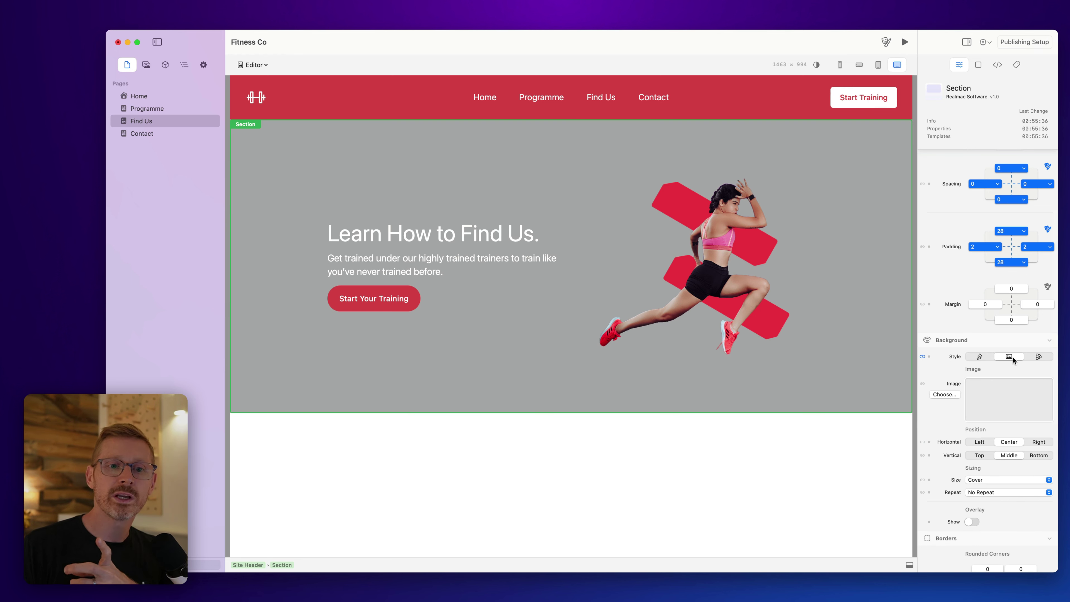
left_click(147, 66)
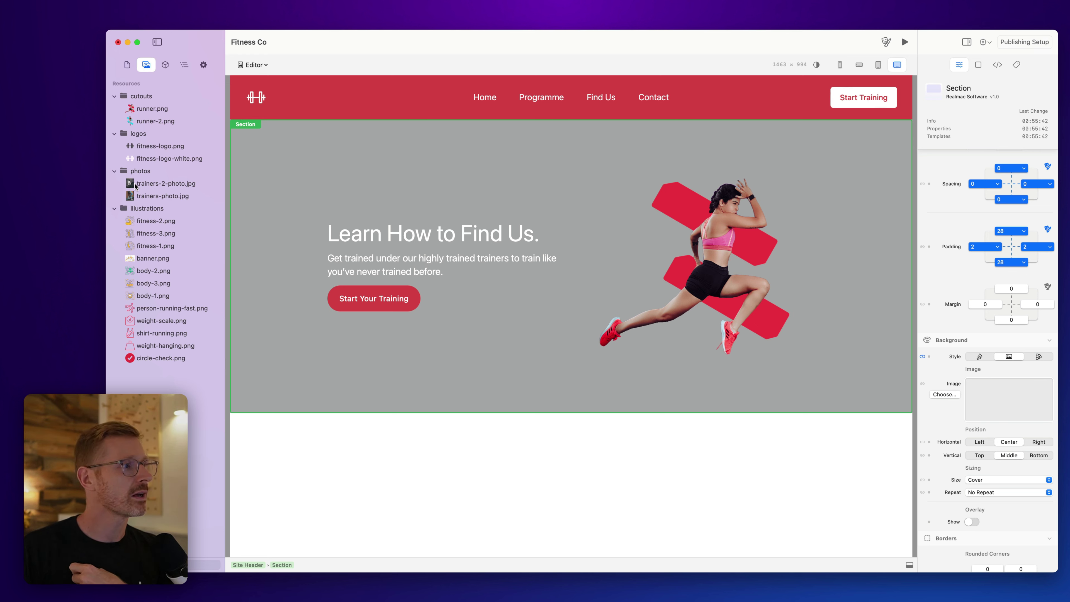
left_click_drag(150, 197, 174, 198)
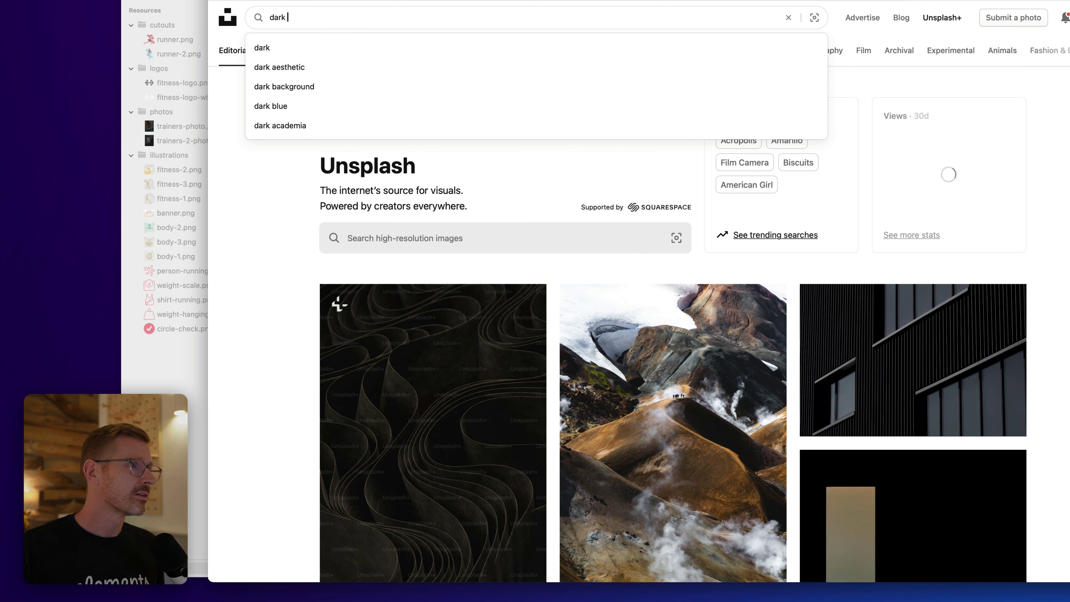
- Search Unsplash for "dark background" and download the dark photo with scattered glitter particles
key("Down")
key("Down")
key("Down")
key("Return")
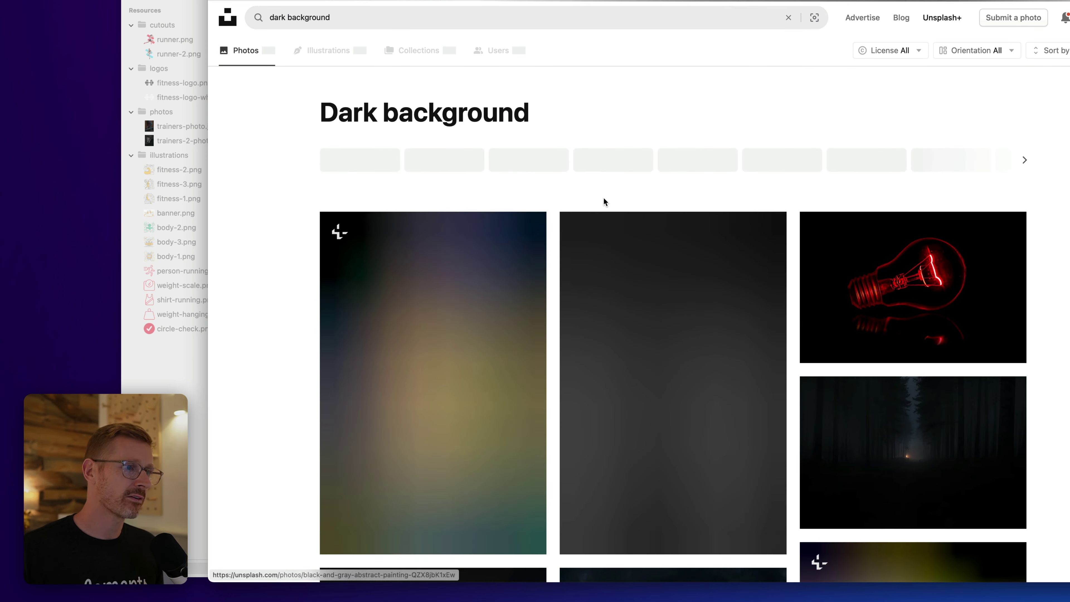
scroll(555, 146, "down", 7)
scroll(547, 166, "down", 4)
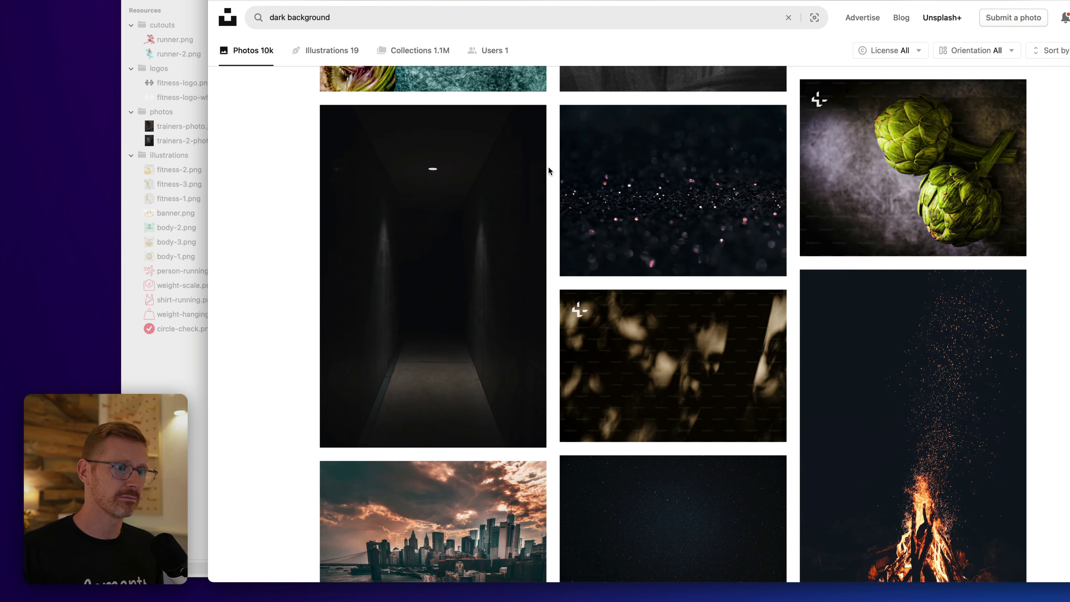
left_click(765, 257)
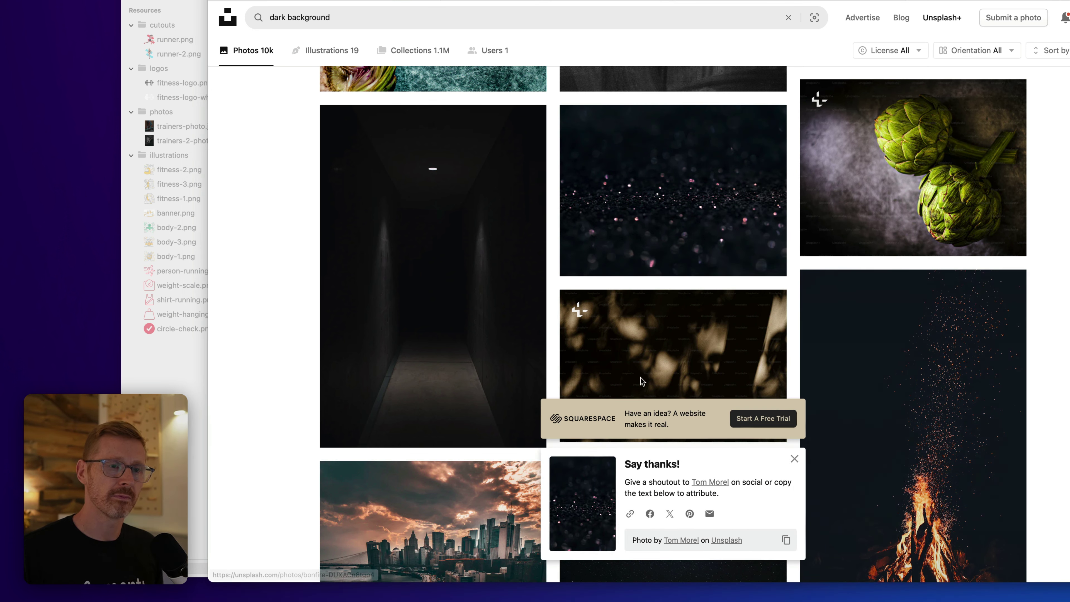
- Add background-image.jpg to the project's photos folder and use it as the header section's background image on the Find Us page
key("super+alt+l")
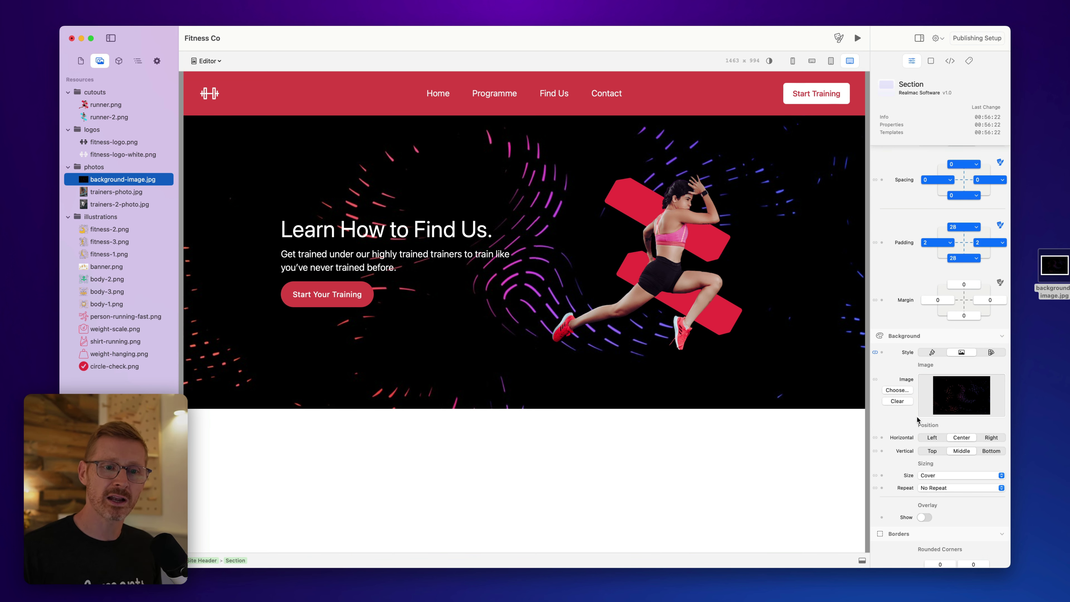
scroll(918, 419, "down", 1)
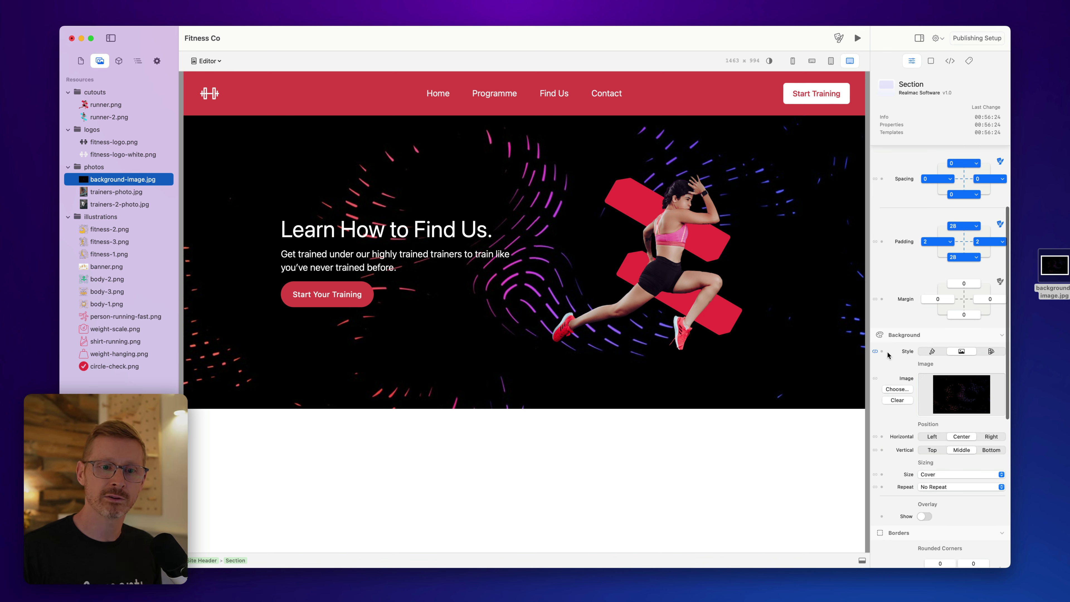
scroll(888, 355, "down", 3)
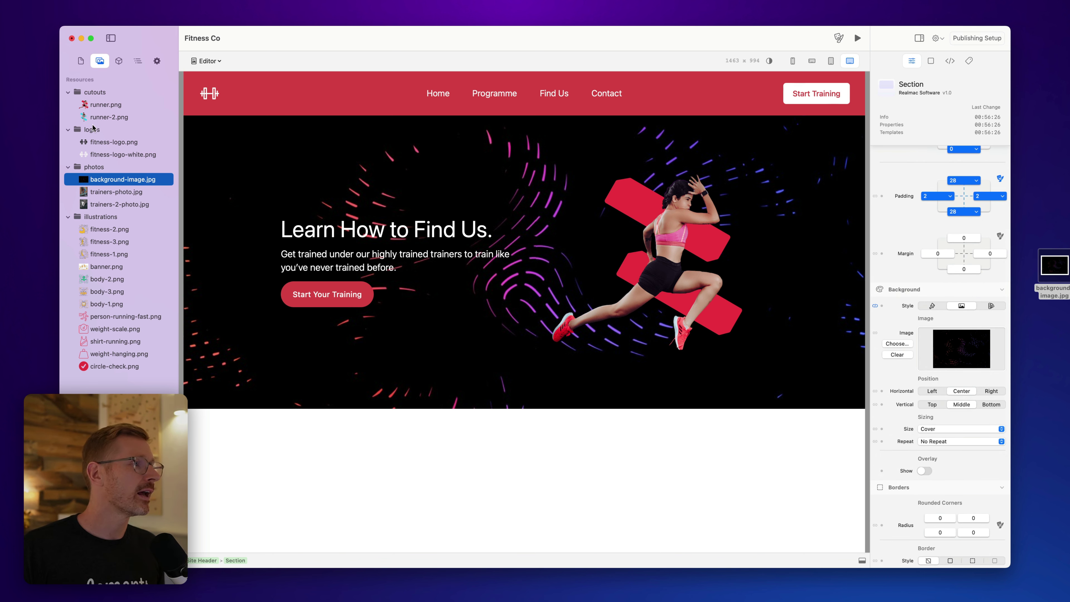
- Compare the shared header across the Home, Programme and Find Us pages to review each page's overrides
left_click(80, 62)
left_click(119, 93)
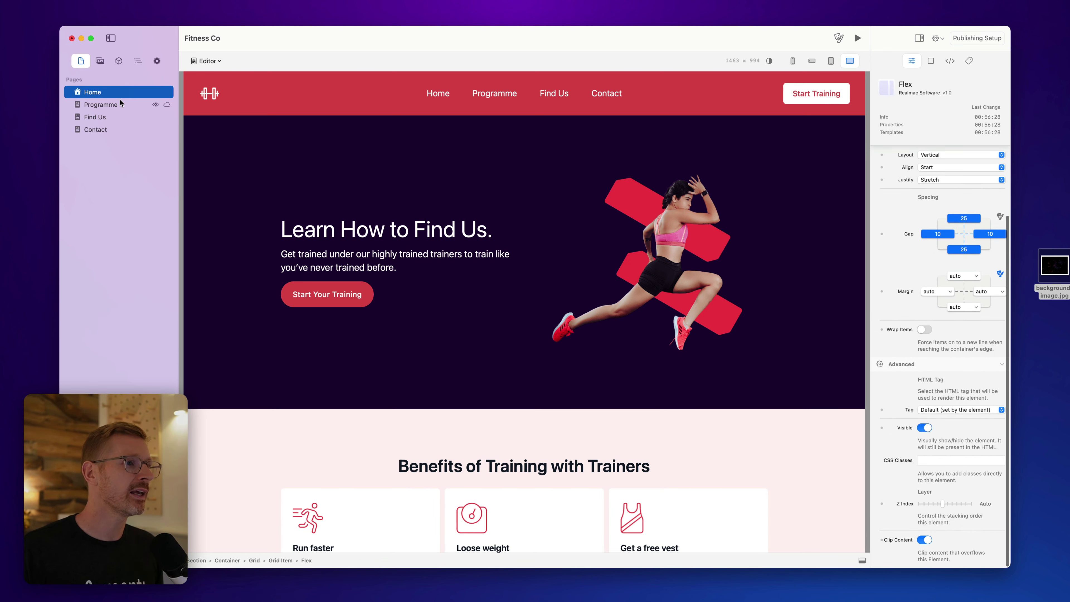
left_click(118, 104)
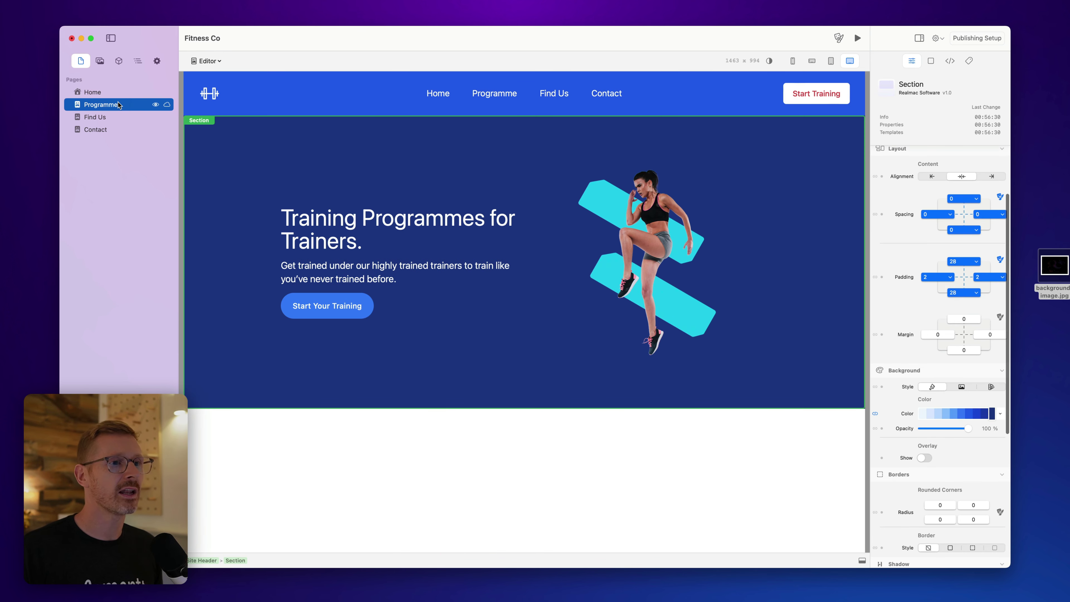
left_click(117, 97)
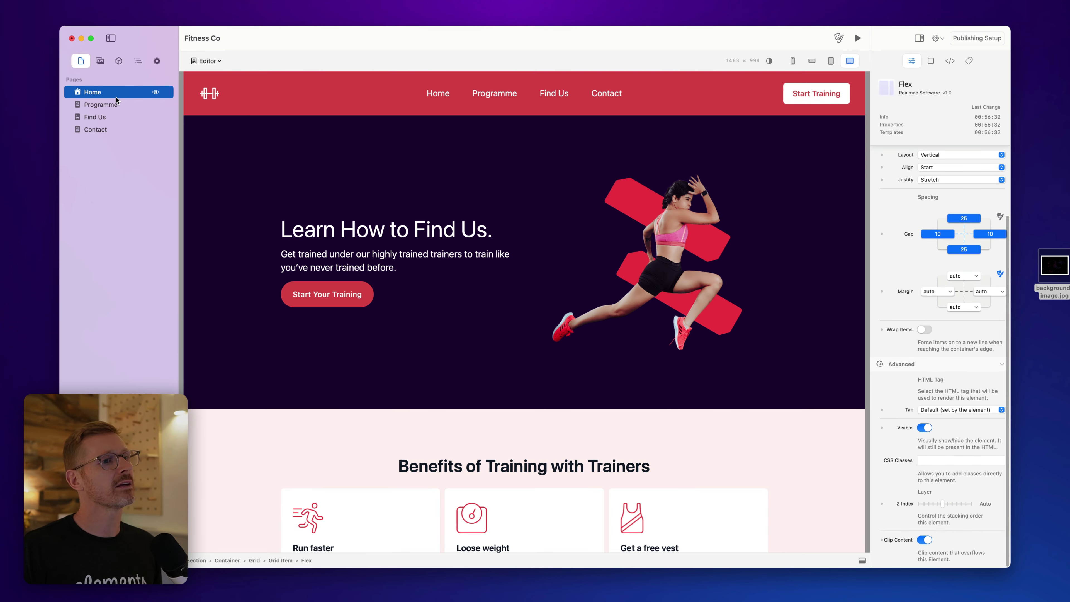
left_click(118, 103)
left_click(114, 118)
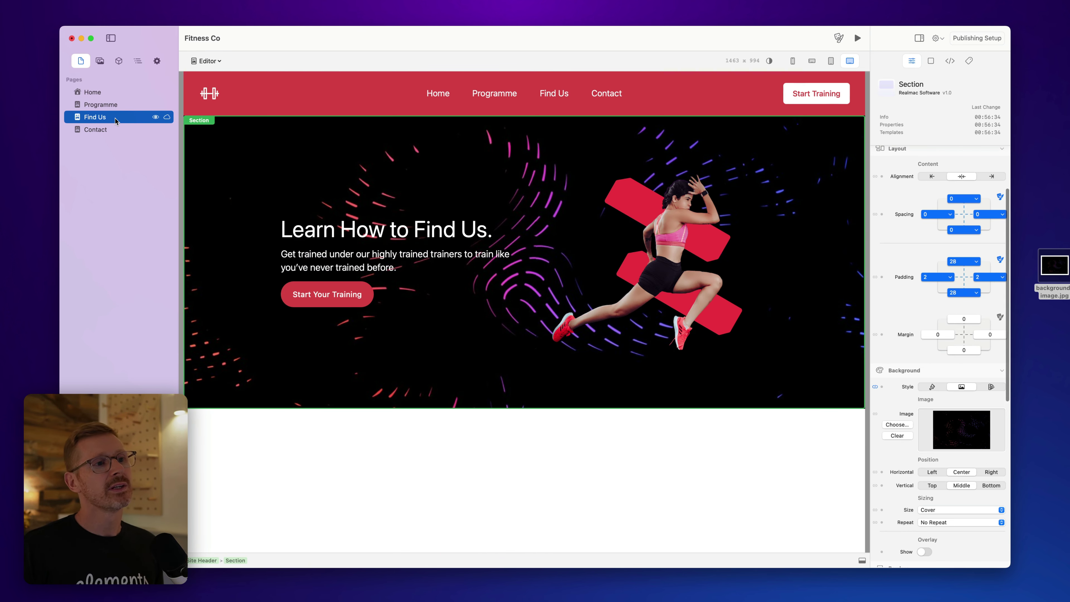
left_click(464, 439)
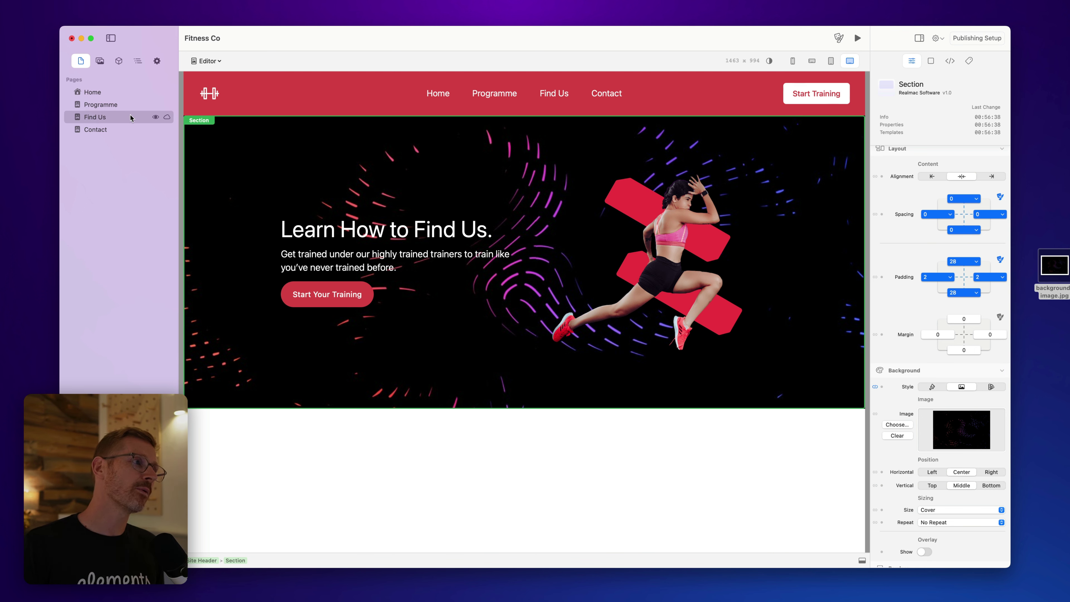
left_click(125, 105)
left_click(121, 96)
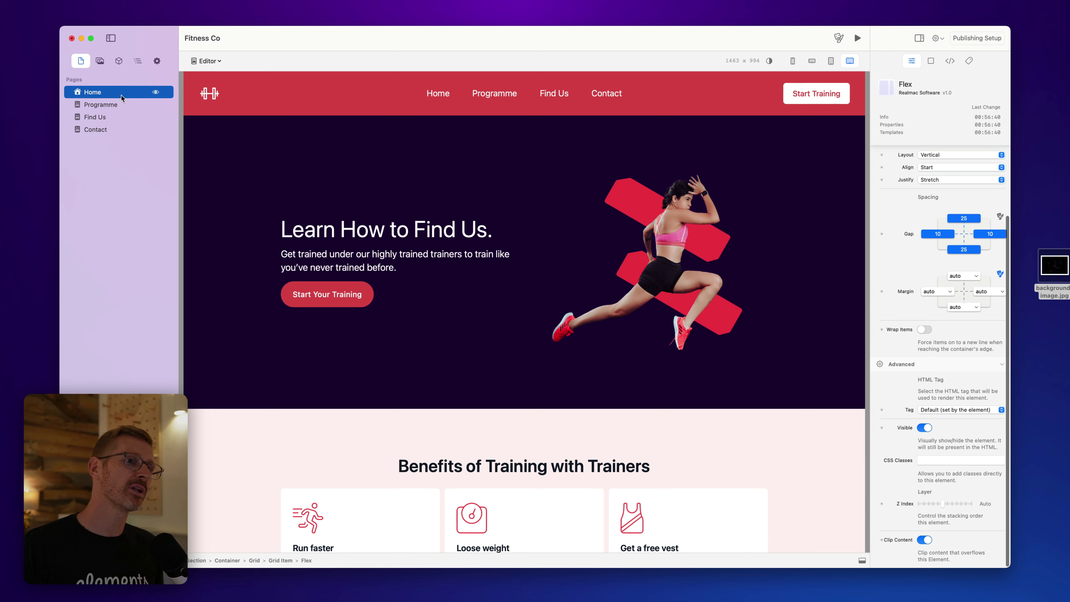
left_click(123, 105)
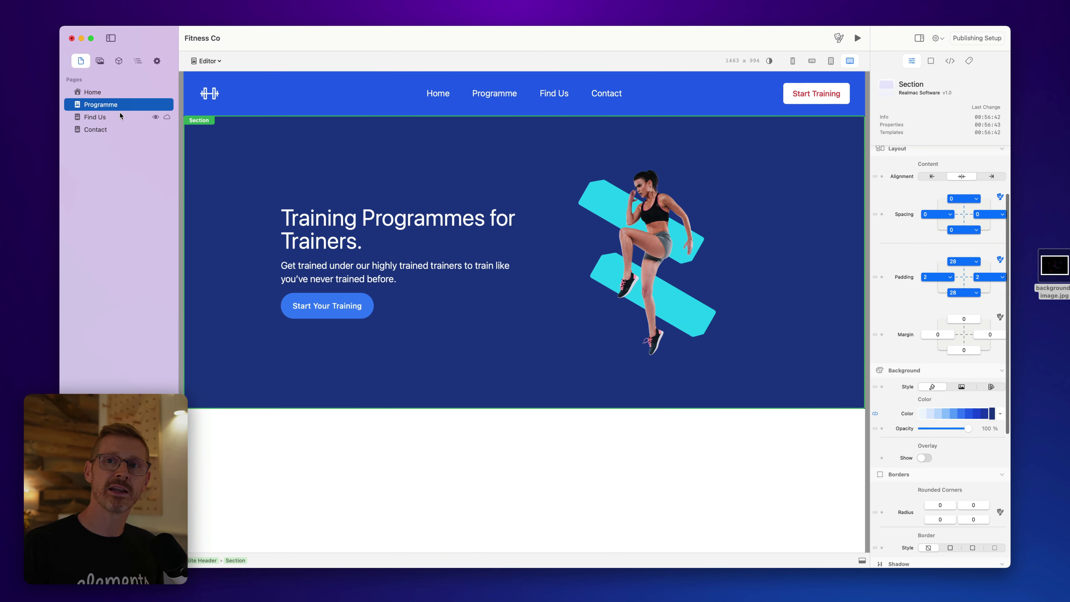
left_click(120, 116)
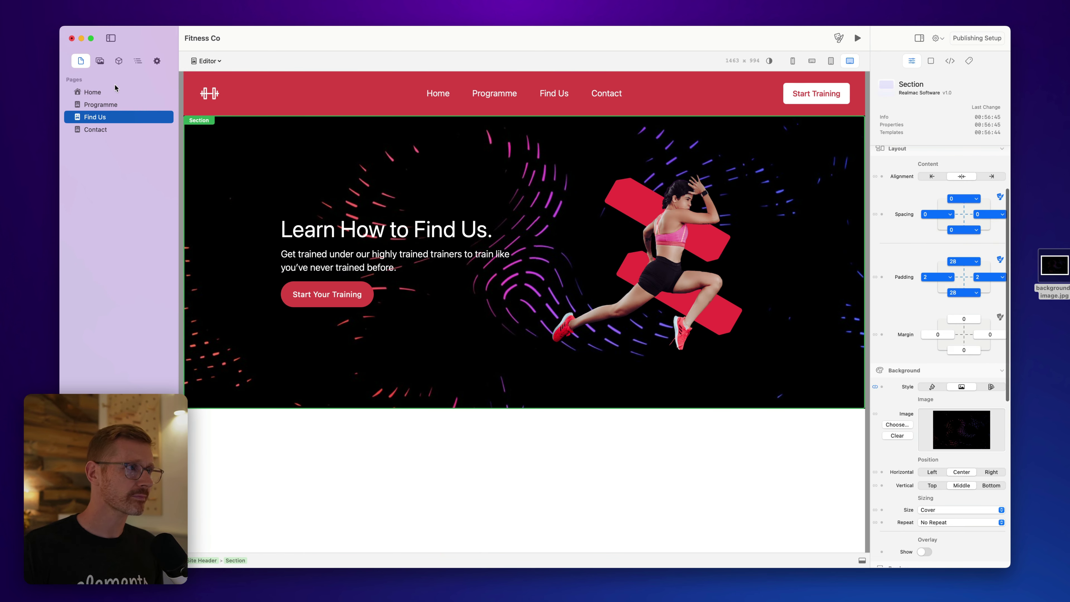
- On the Home page, inspect the settings of the "Giving good training" section and the "Benefits of Training with Trainers" section
left_click(114, 91)
scroll(394, 275, "down", 10)
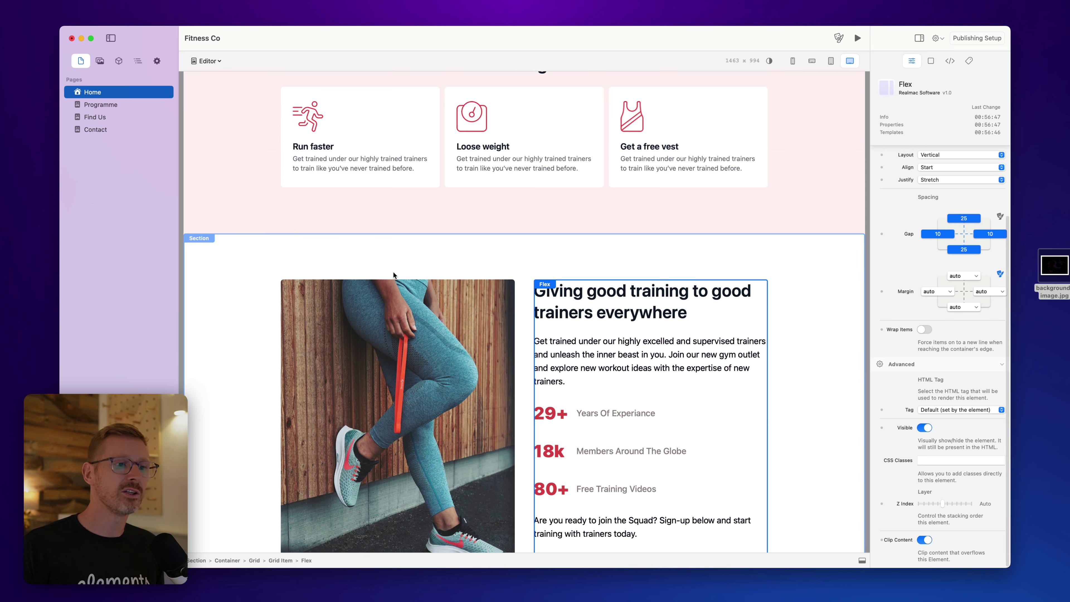
left_click(434, 238)
scroll(514, 238, "down", 1)
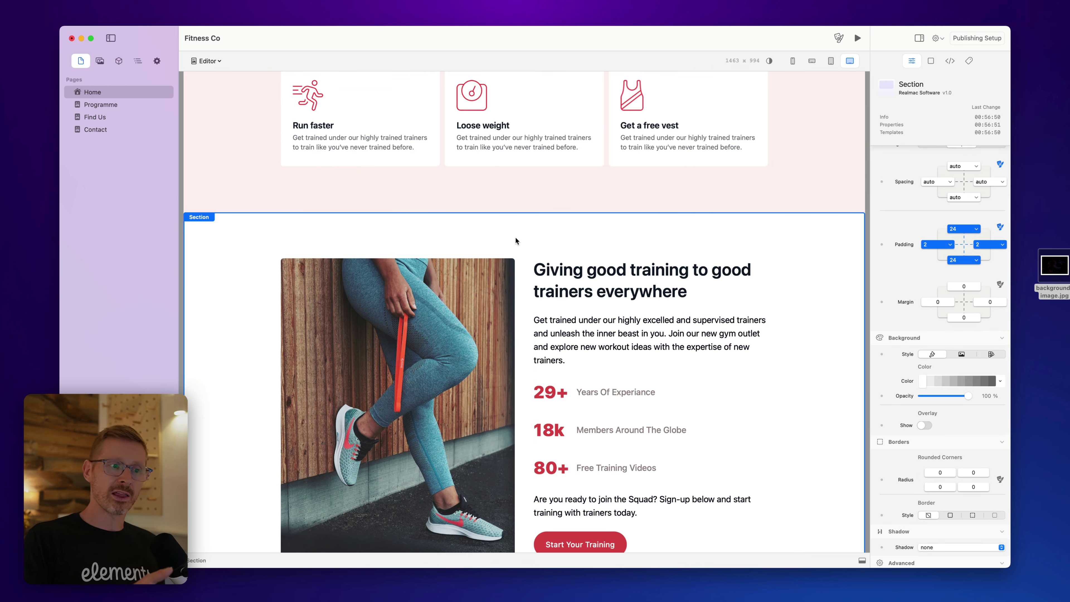
scroll(515, 239, "down", 1)
scroll(519, 240, "up", 10)
left_click(461, 282)
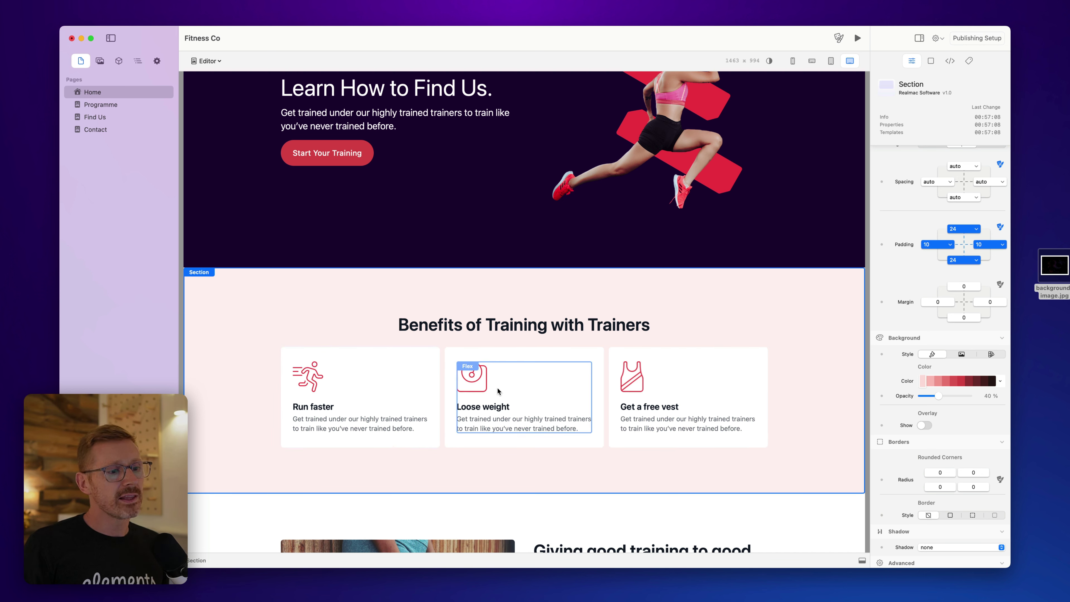
- Set the font weight of the "Get a free vest" card heading on the Home page to Medium
left_click(660, 407)
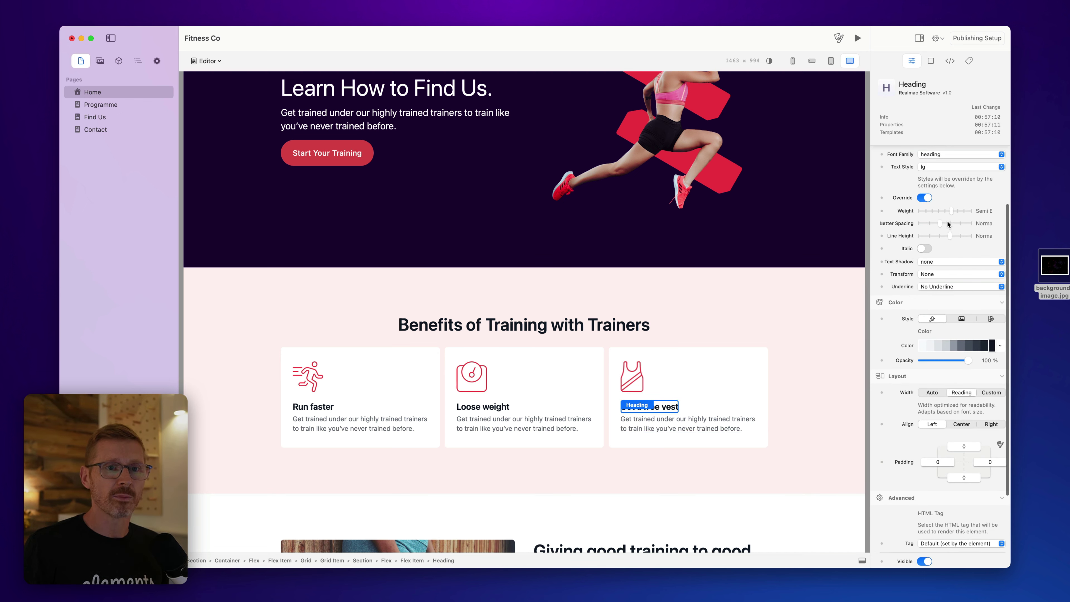
mouse_move(951, 212)
left_mouse_down()
mouse_move(1011, 215)
mouse_move(950, 215)
left_mouse_up()
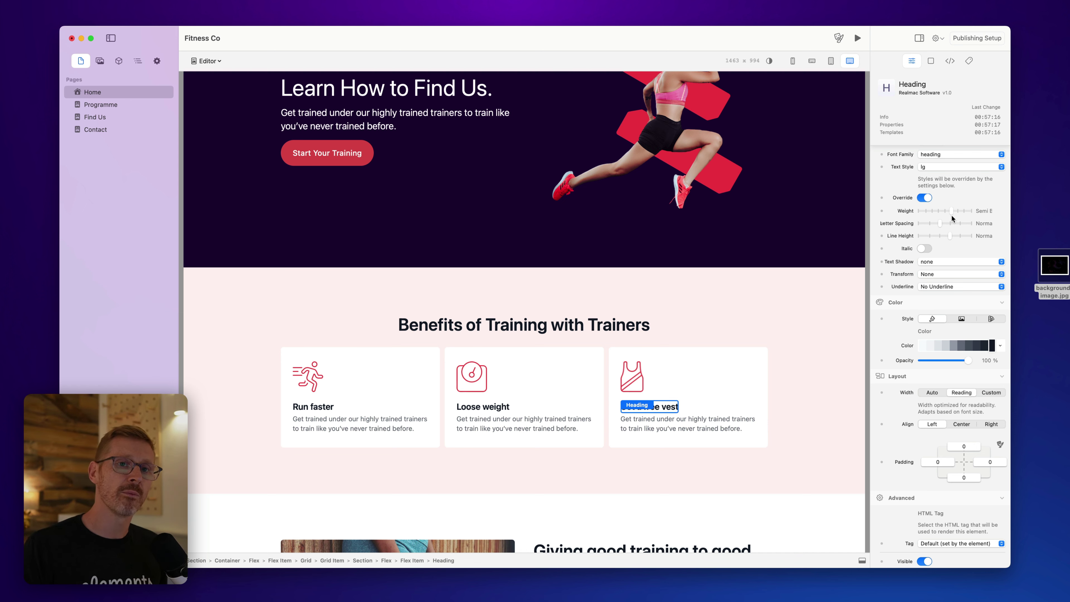
left_click_drag(950, 211, 945, 210)
scroll(716, 325, "down", 3)
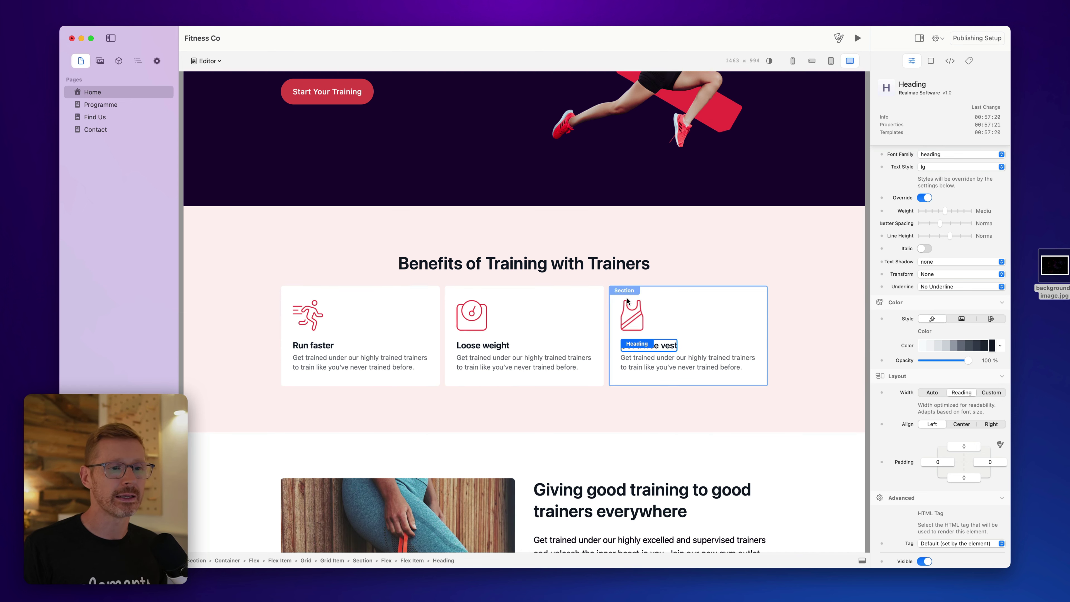
- Delete the "Get a free vest" and "Loose weight" cards from the benefits grid
left_click(655, 293)
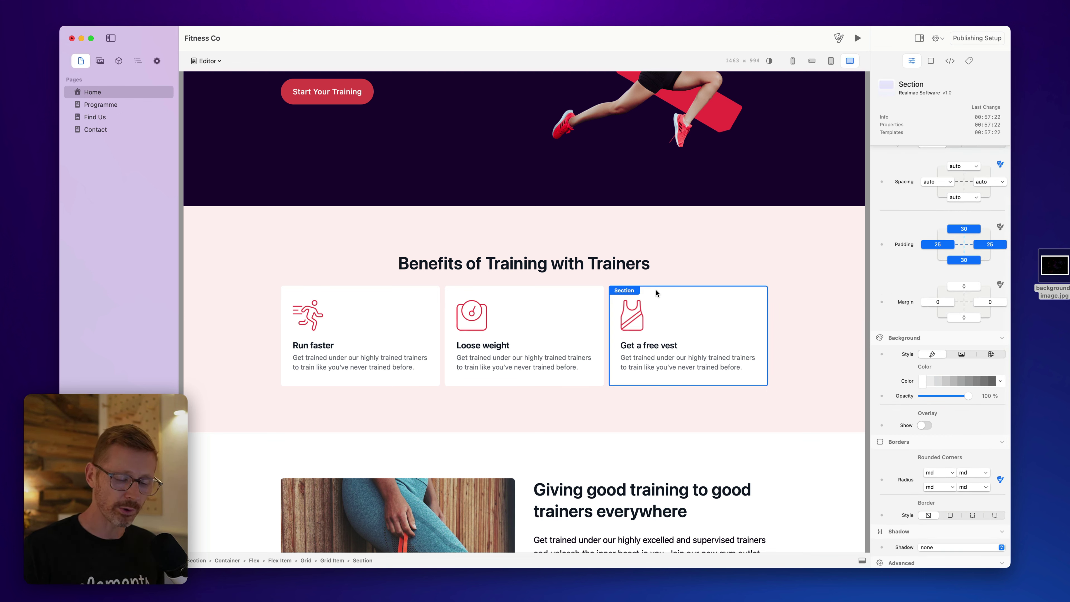
key("Delete")
left_click(586, 295)
key("Delete")
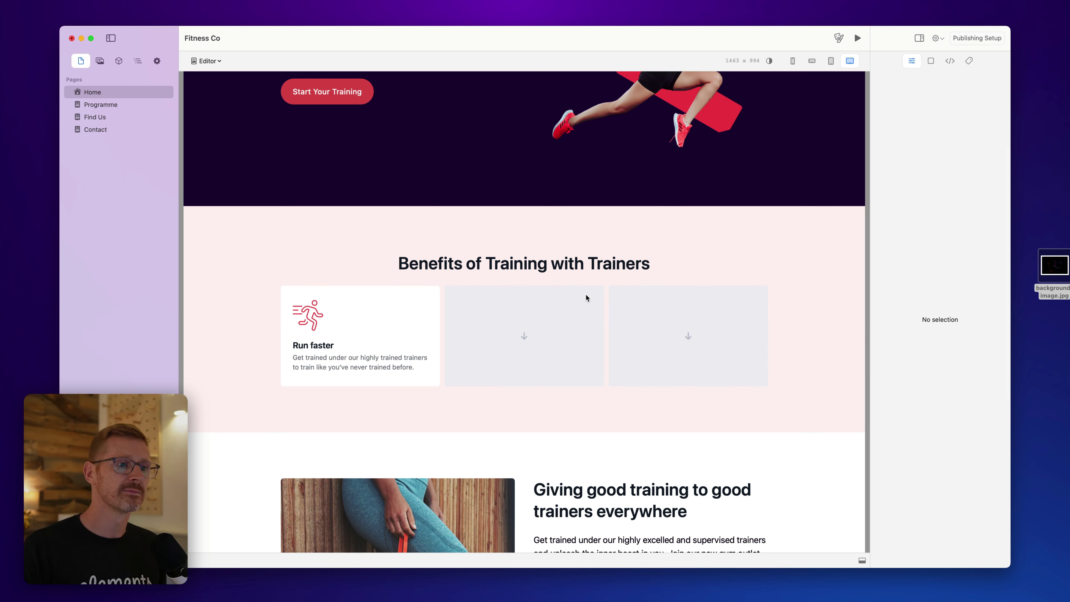
- Convert the "Run faster" card's section into a global element
left_click(395, 290)
right_click(396, 290)
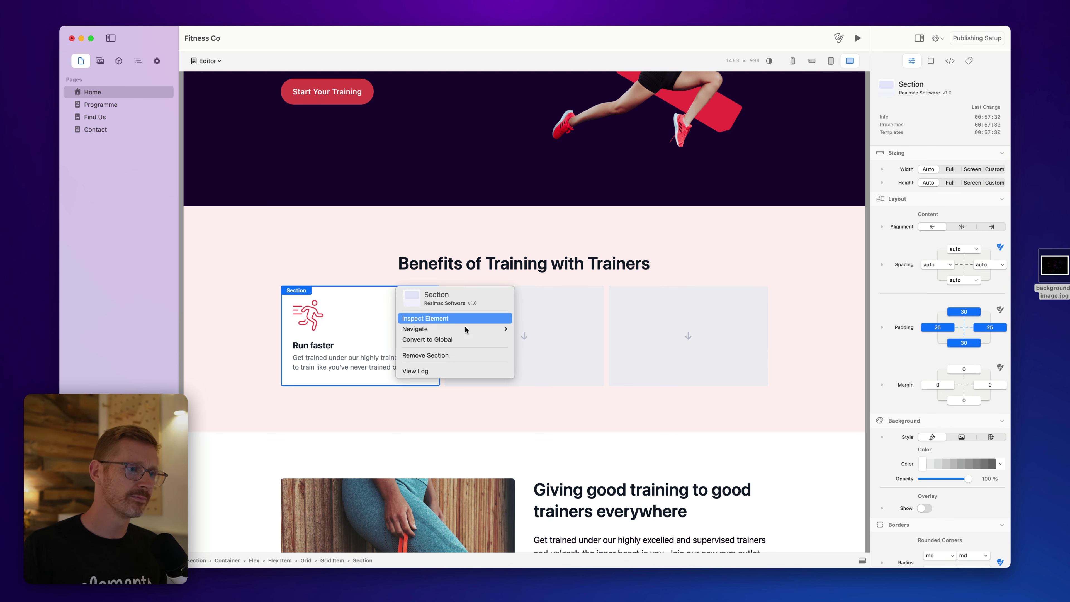
left_click(457, 338)
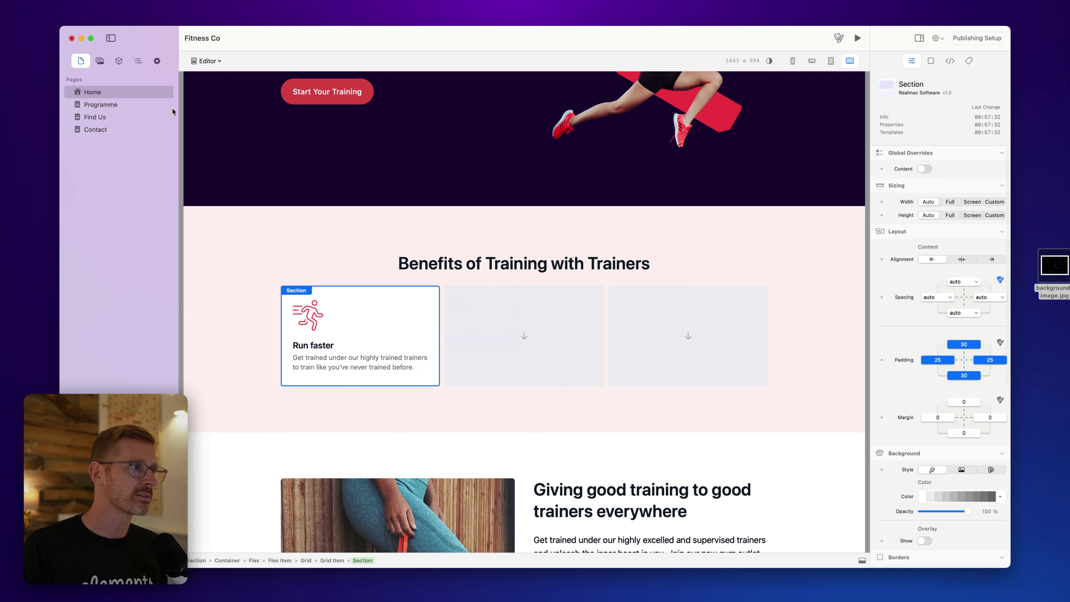
- Rename the new global section to "Benefit box" and place it in the two empty cells of the benefits grid
left_click(118, 61)
scroll(93, 426, "down", 10)
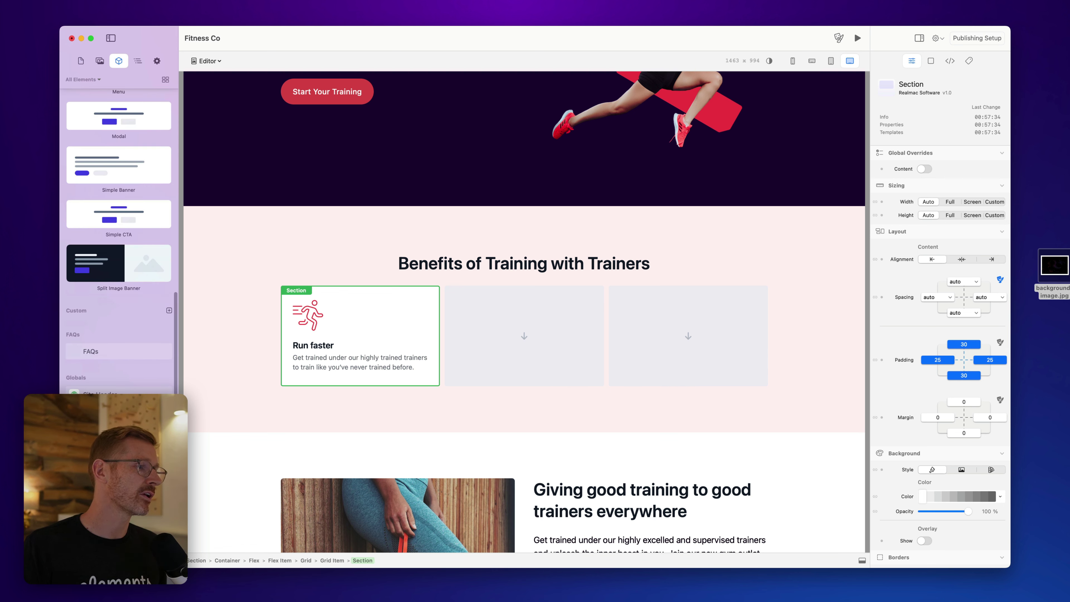
right_click(93, 425)
left_click(84, 450)
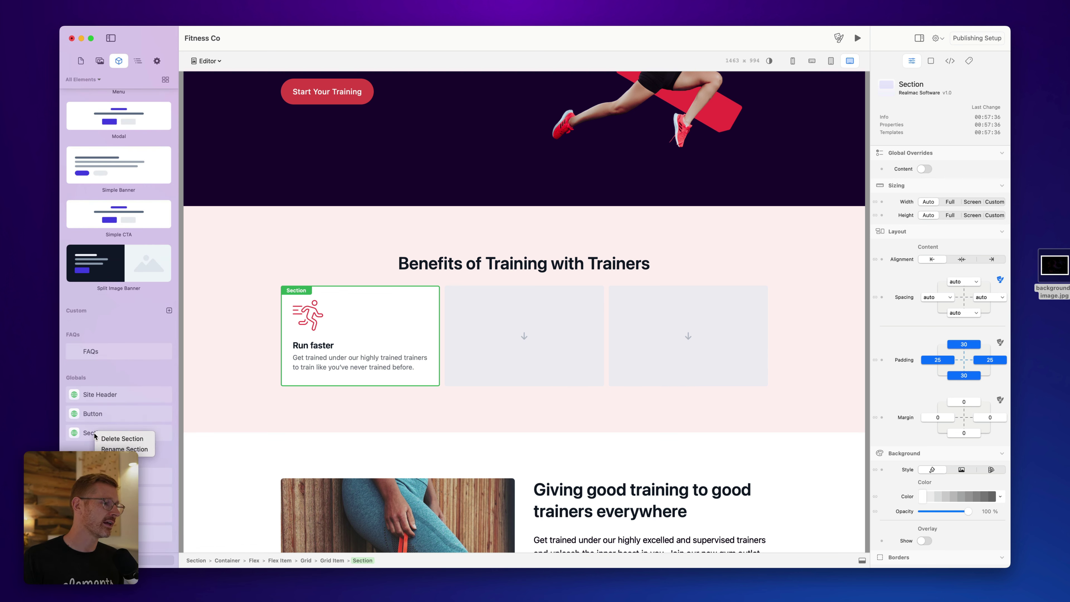
type("Benefit box")
key("Return")
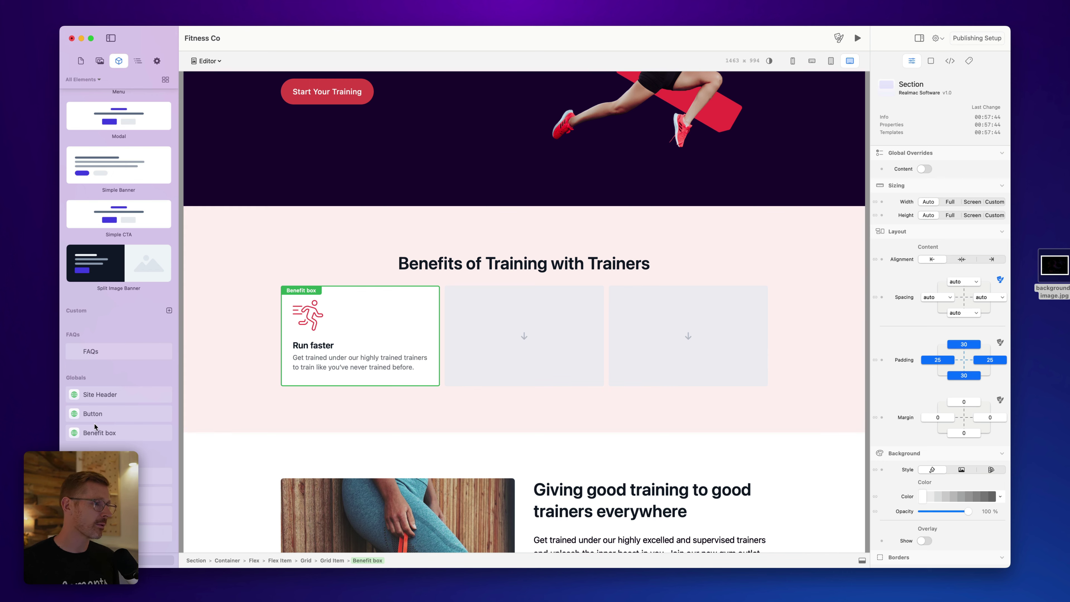
left_click_drag(99, 433, 545, 335)
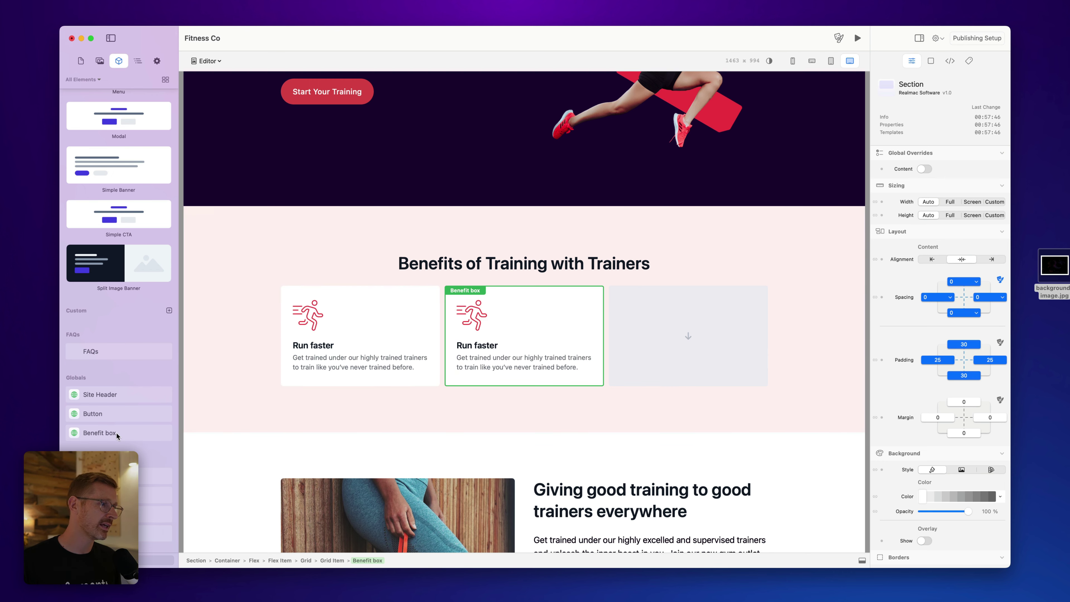
left_click_drag(99, 432, 710, 350)
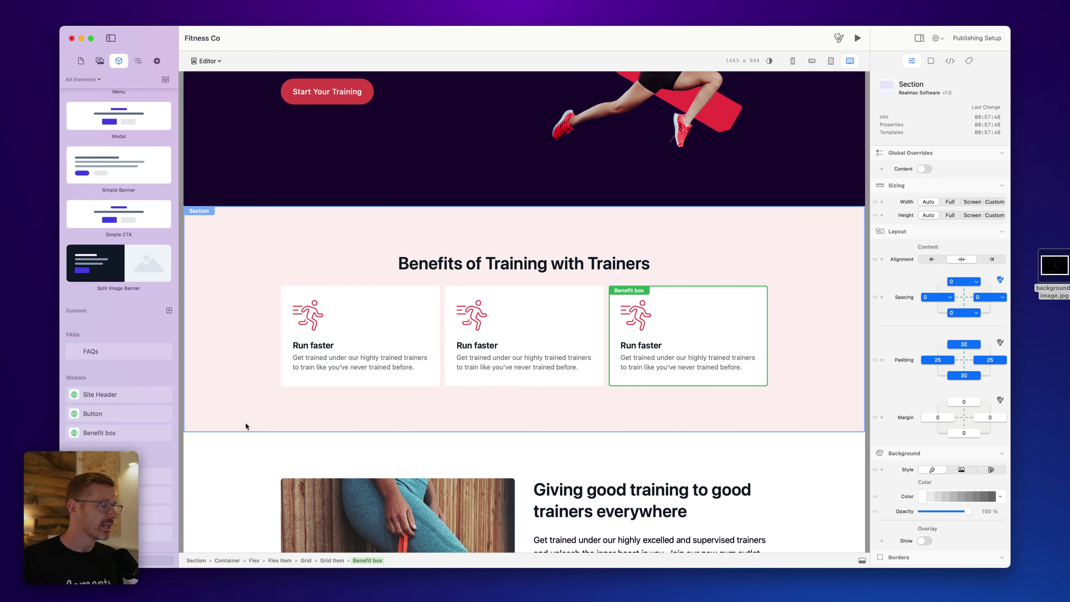
- Override the image in the second benefit box with weight-scale.png from the illustrations folder
left_click(311, 307)
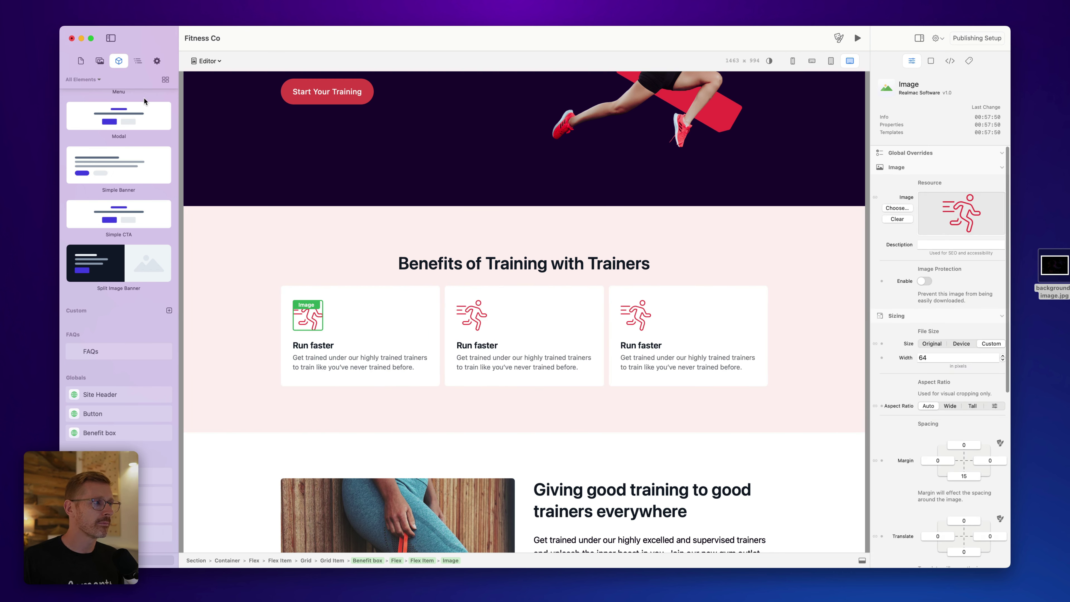
left_click(100, 60)
left_click(462, 317)
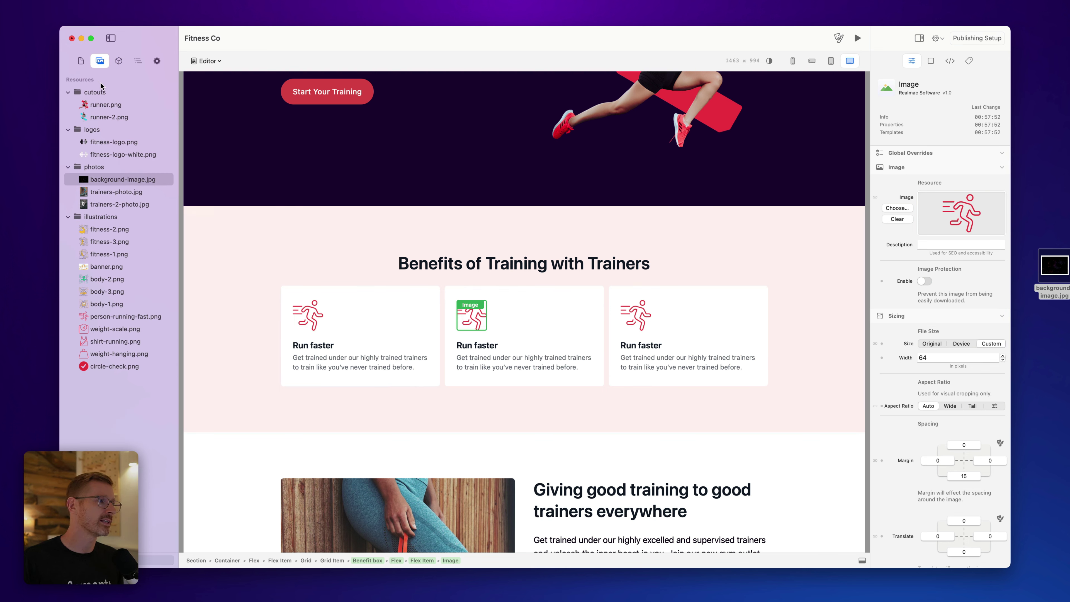
left_click(875, 197)
left_click_drag(115, 329, 962, 213)
- Override the third benefit box's image with shirt-running.png, and swap it for weight-hanging.png
left_click(635, 316)
left_click_drag(115, 341, 954, 207)
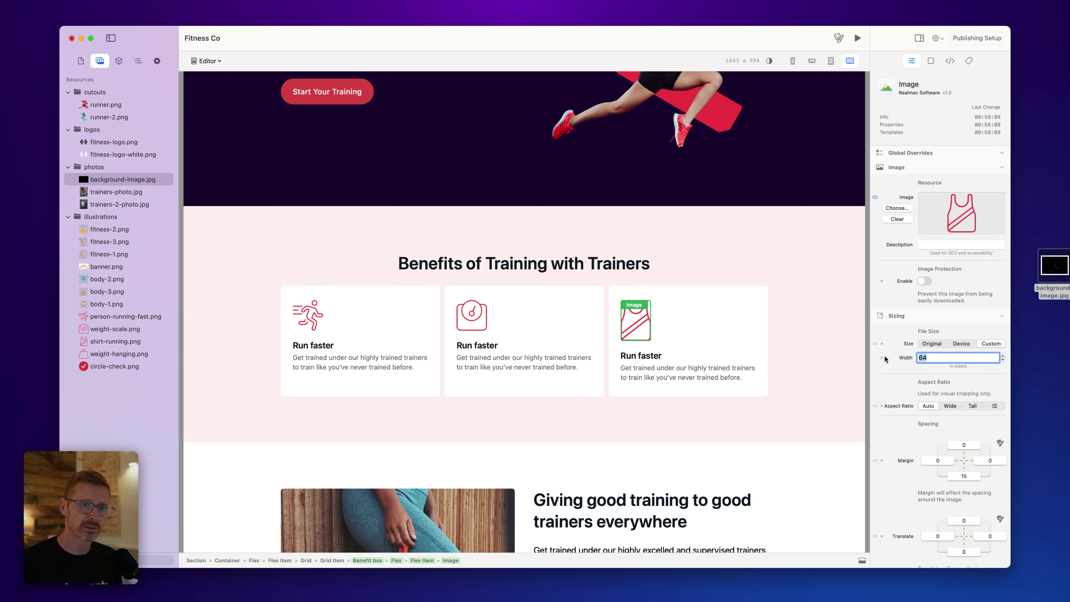
left_click(897, 218)
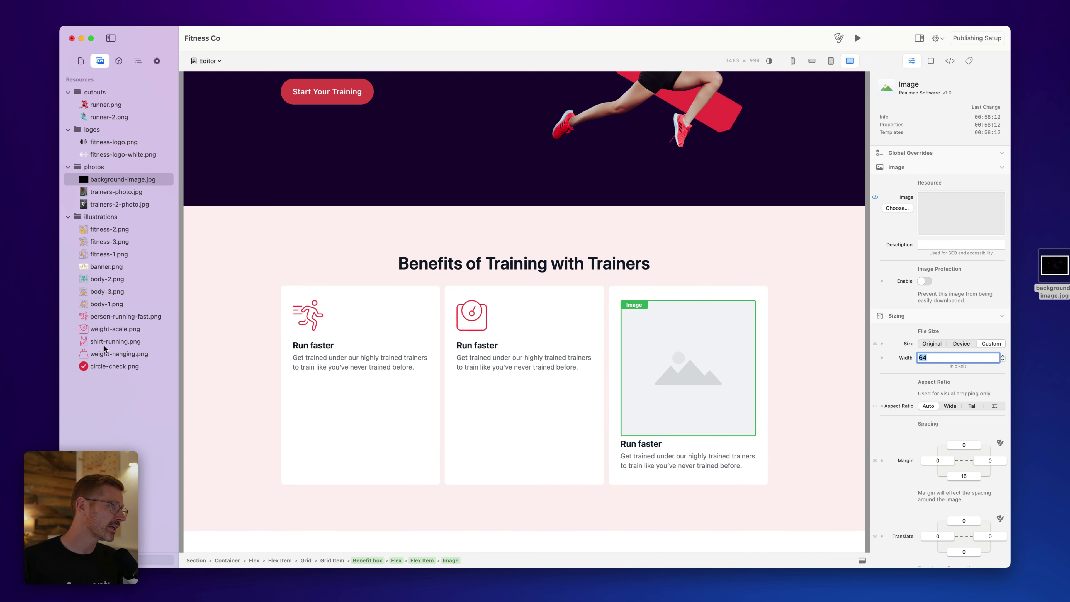
left_click_drag(106, 354, 684, 363)
- Change the second benefit box's shared heading to "Scales" without an override, and retype it as "Running"
triple_click(477, 345)
type("Scales")
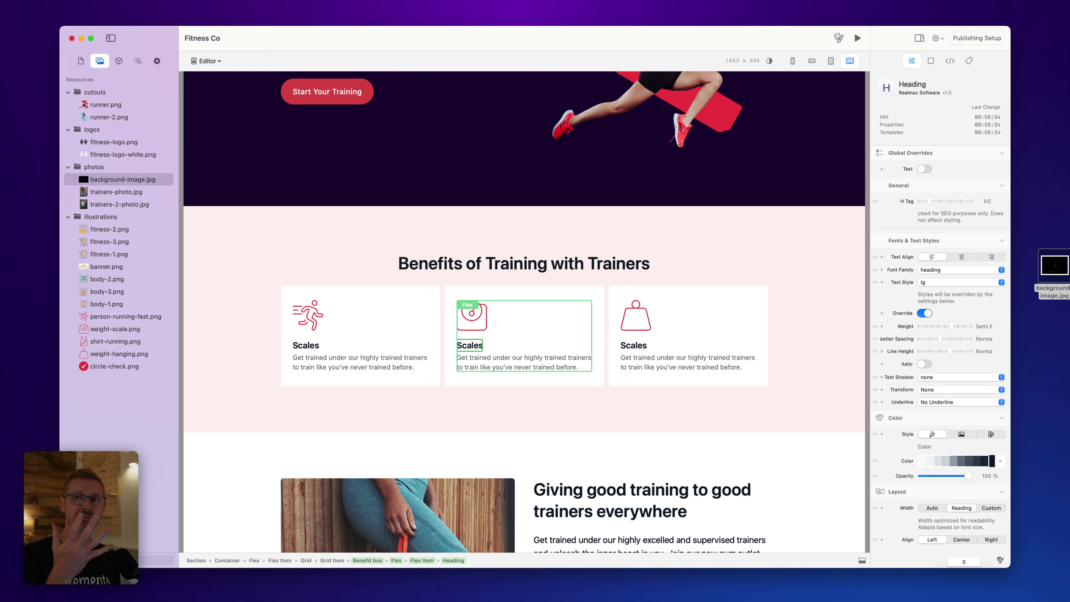
key("BackSpace")
key("BackSpace")
key("BackSpace")
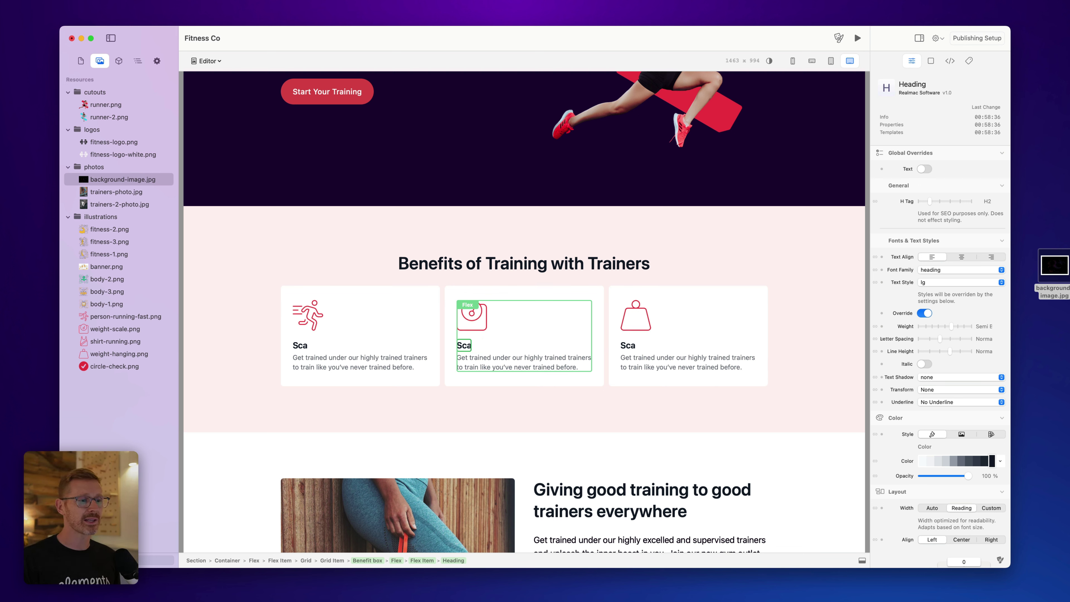
key("BackSpace")
key("BackSpace")
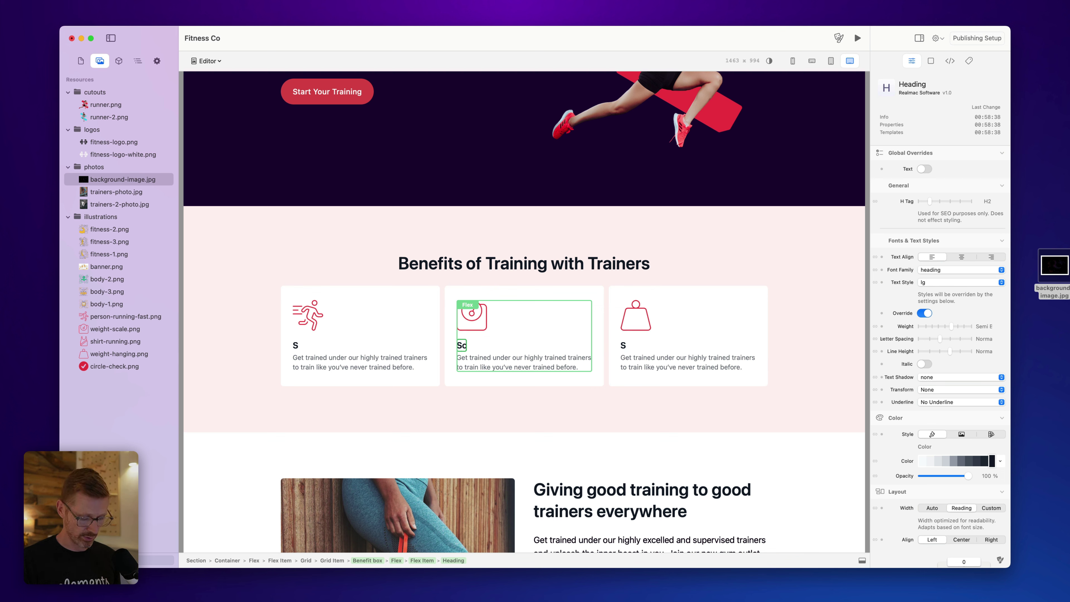
key("BackSpace")
key("BackSpace")
type("Ru")
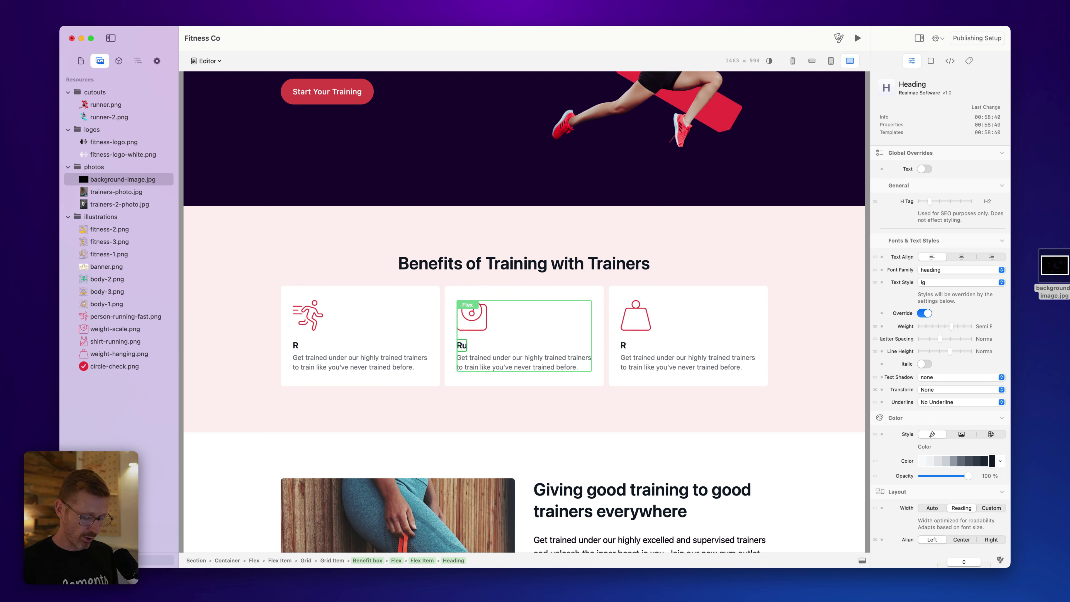
type("nning")
- Enable the global text override on the second benefit box's heading and change it to "Scales"
left_click(657, 311)
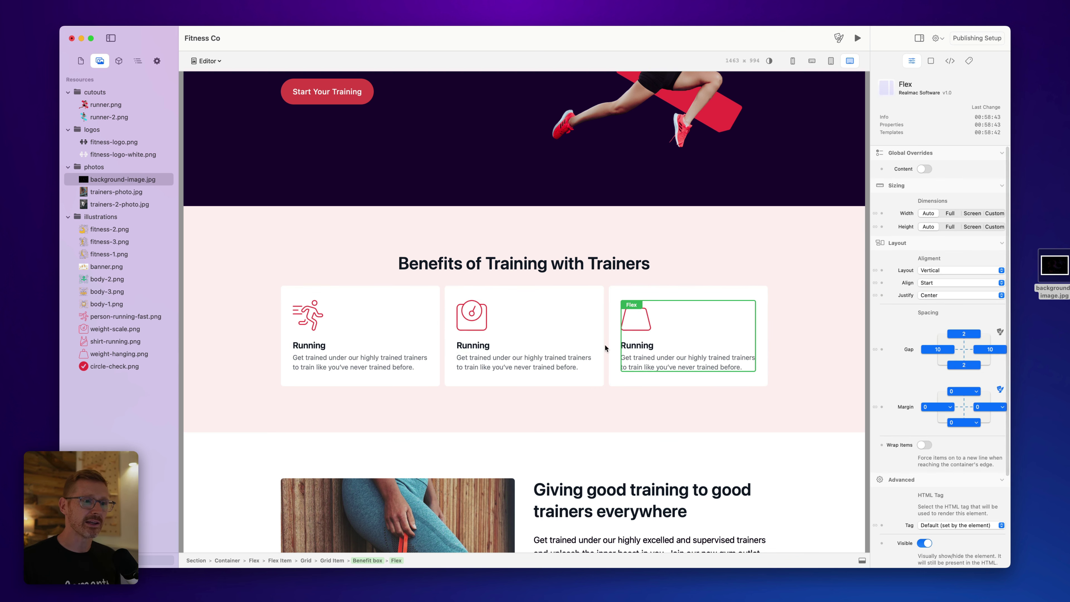
left_click(472, 346)
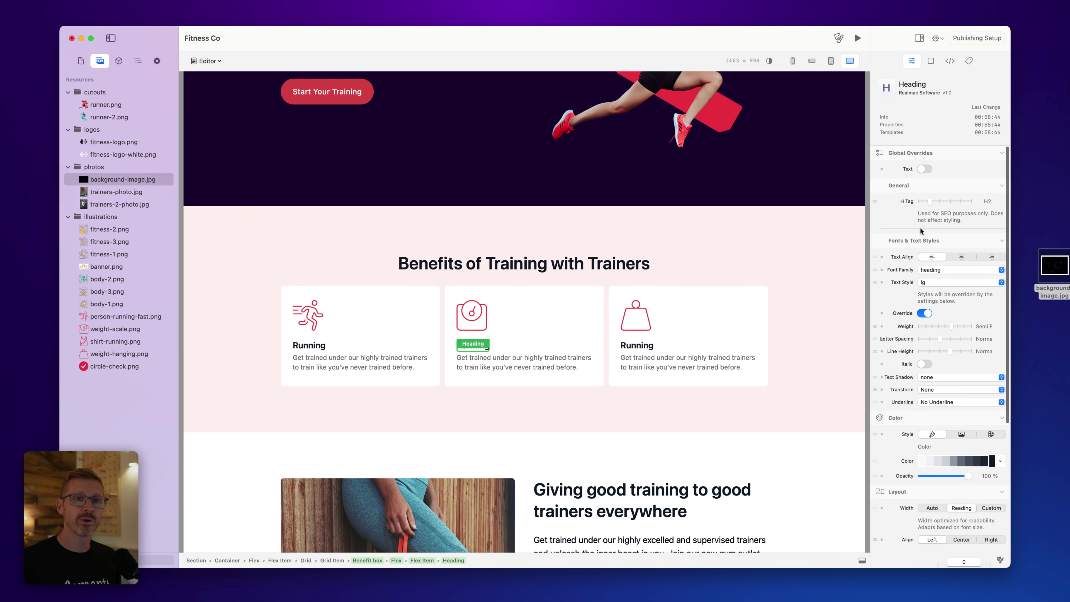
left_click(927, 170)
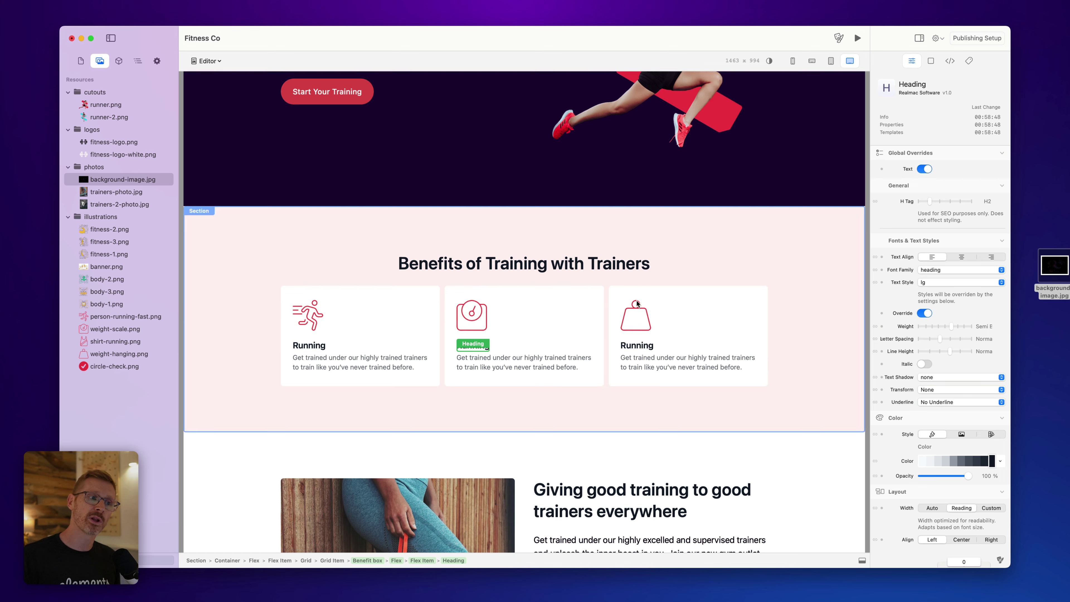
double_click(473, 345)
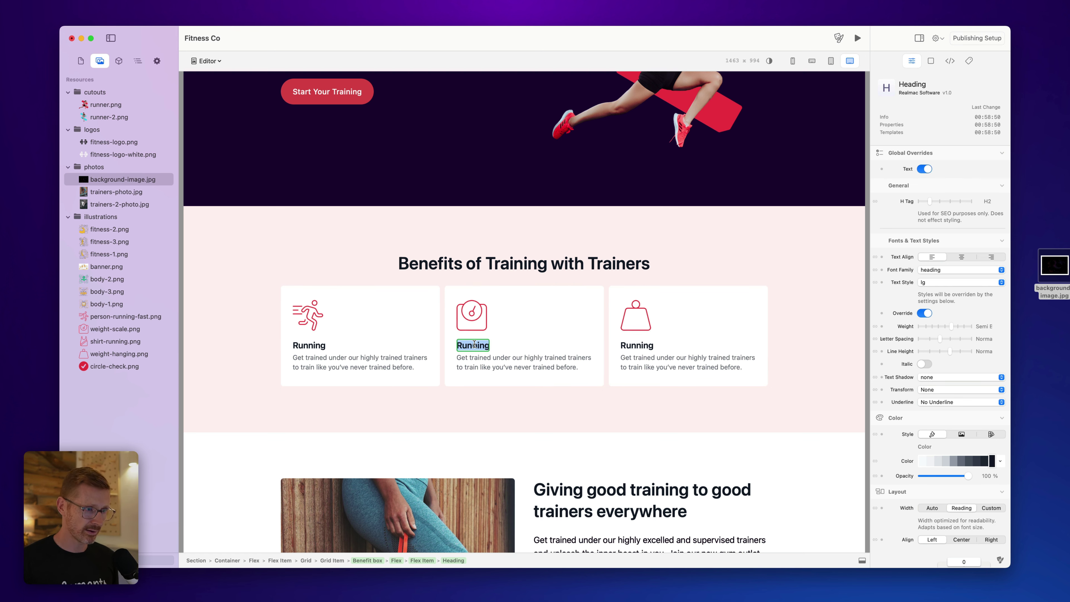
type("Scales")
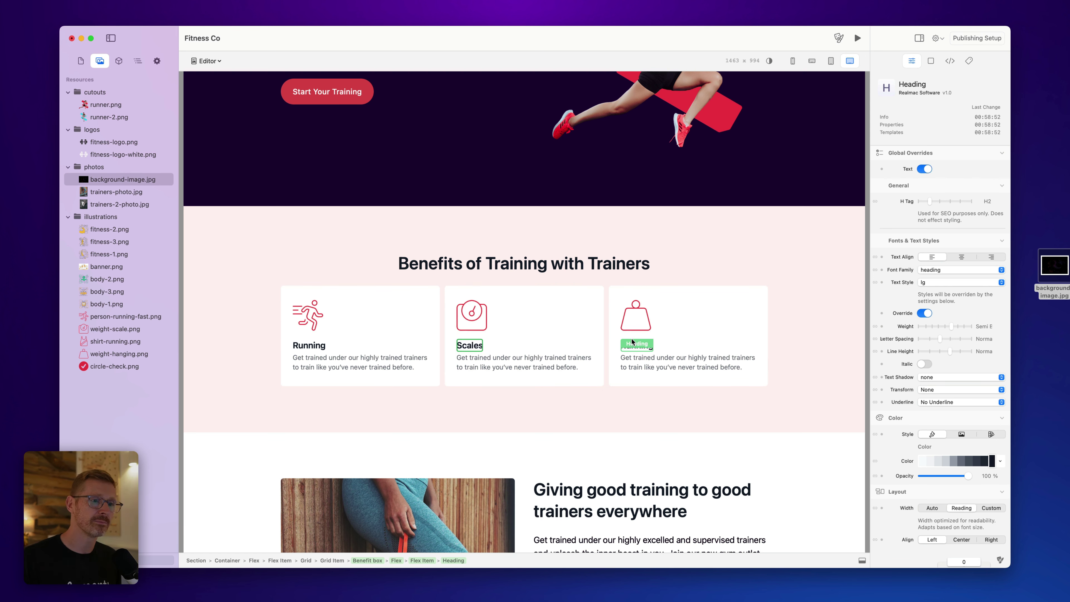
- Enable the global text override on the third benefit box's heading and change it to "Another item"
left_click(637, 345)
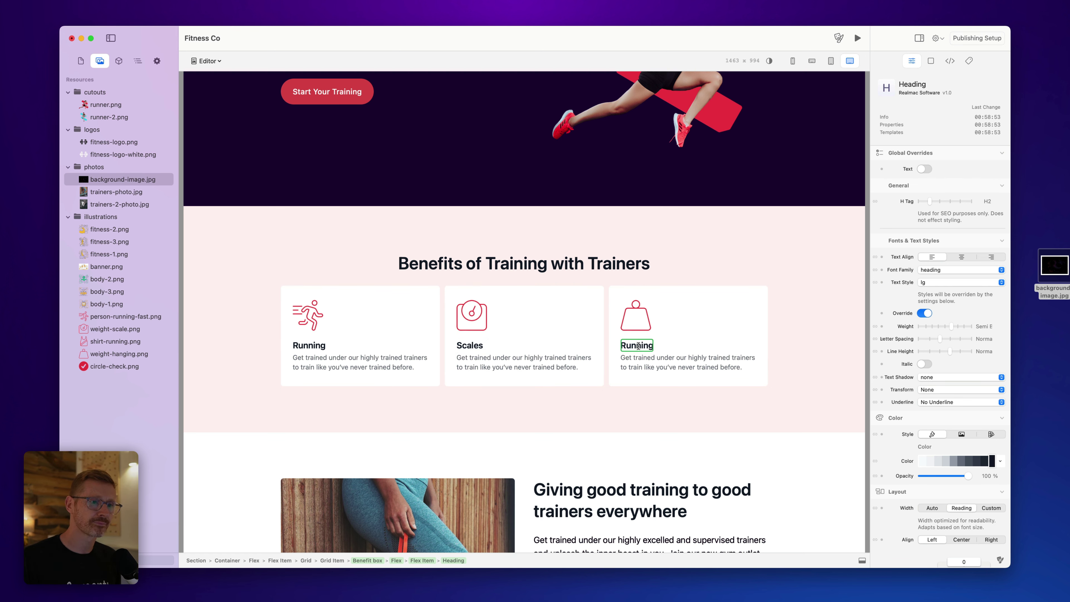
left_click(665, 346)
left_click(646, 351)
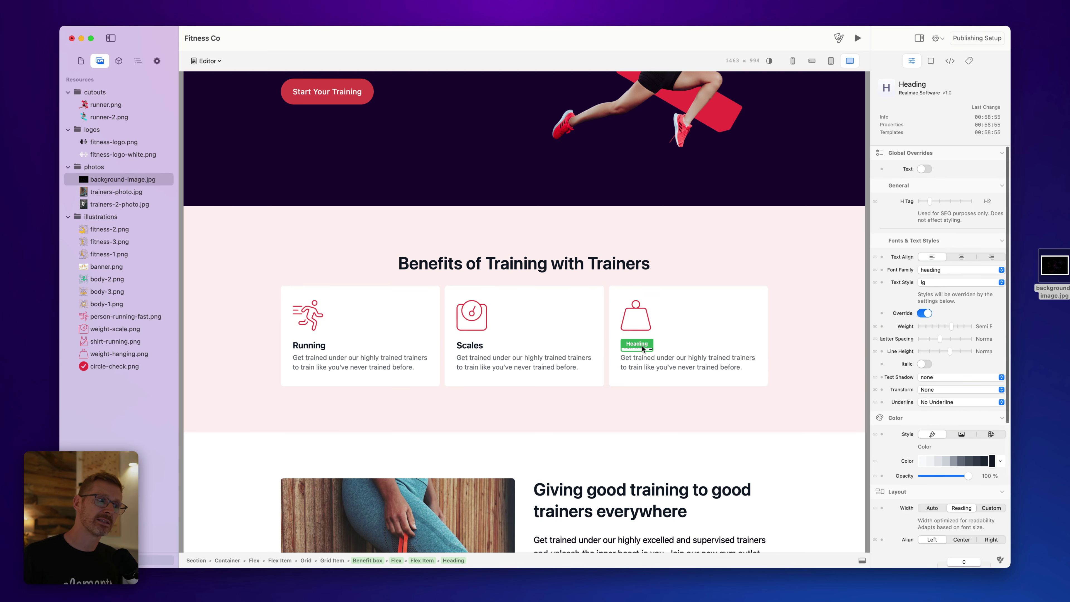
left_click(924, 169)
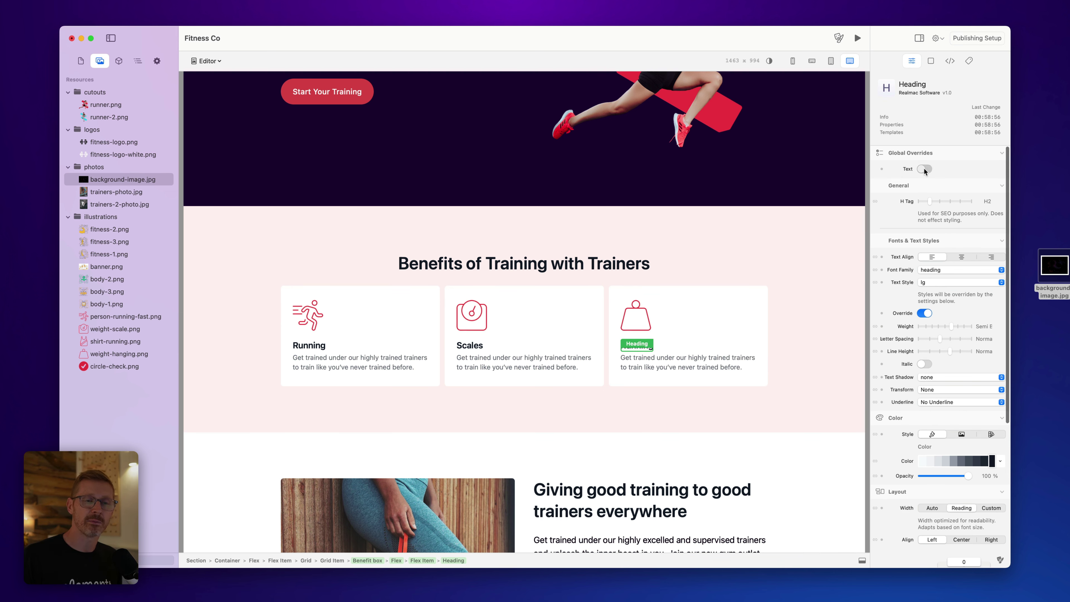
double_click(630, 347)
double_click(631, 346)
type("Another")
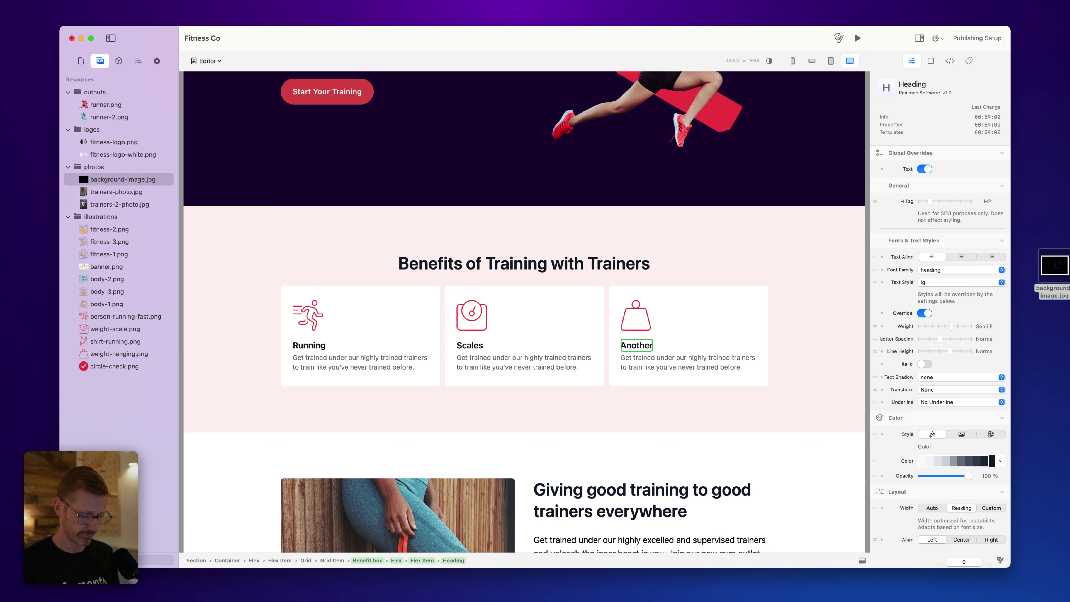
type(" item")
left_click(623, 375)
left_click(526, 363)
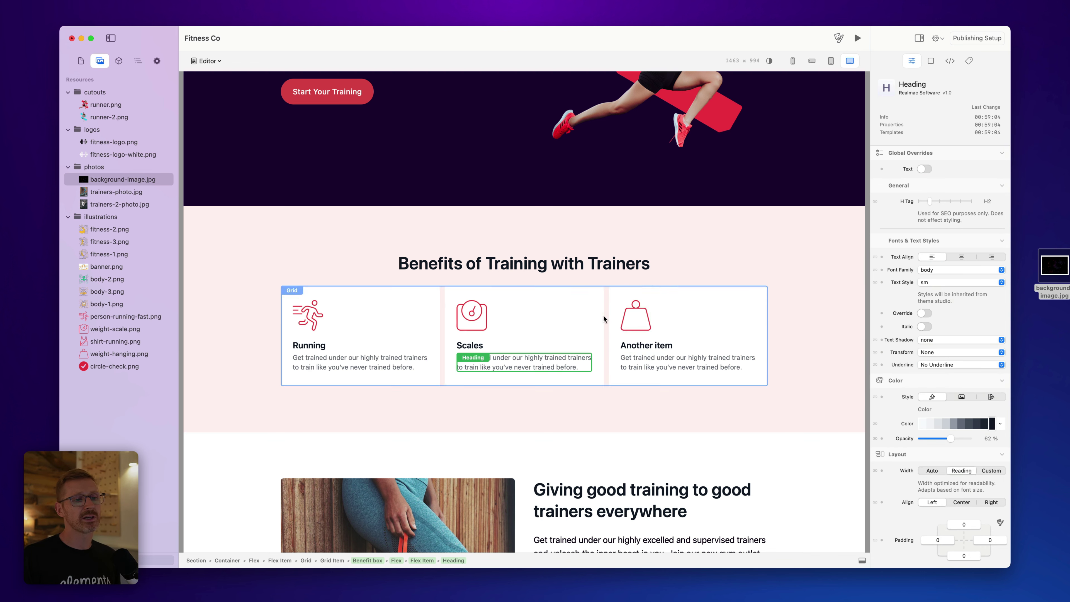
left_click(657, 365)
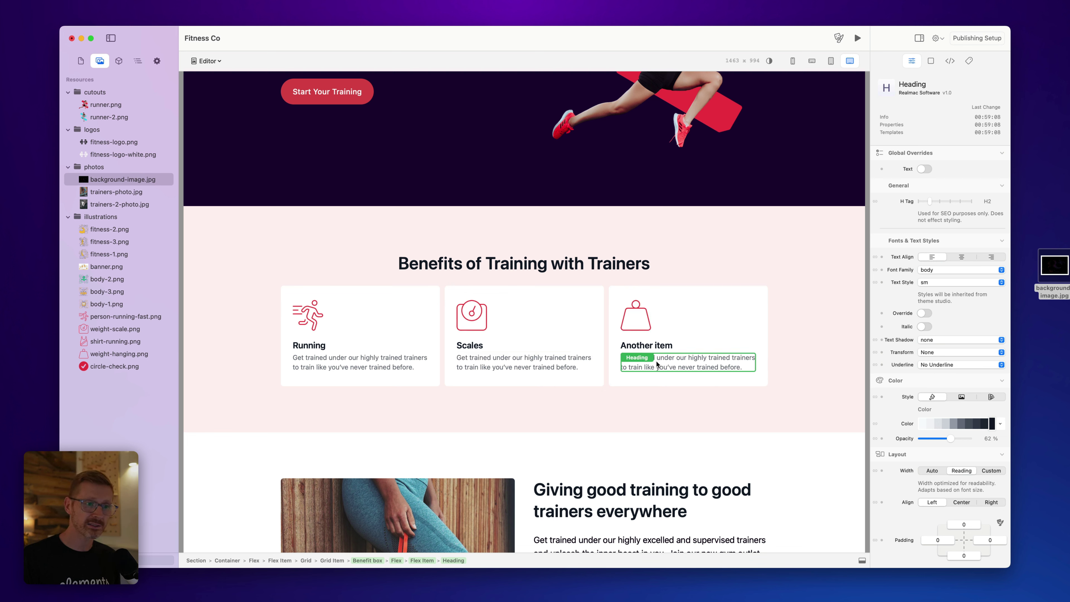
- Set the background of the first benefit box to a light violet shade
left_click(376, 289)
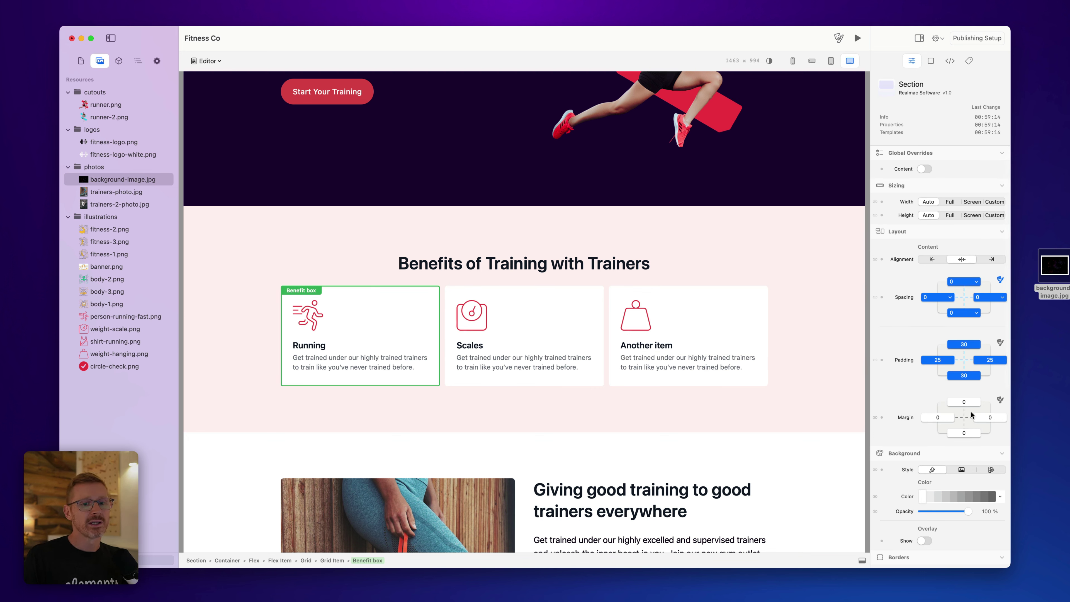
scroll(972, 415, "down", 2)
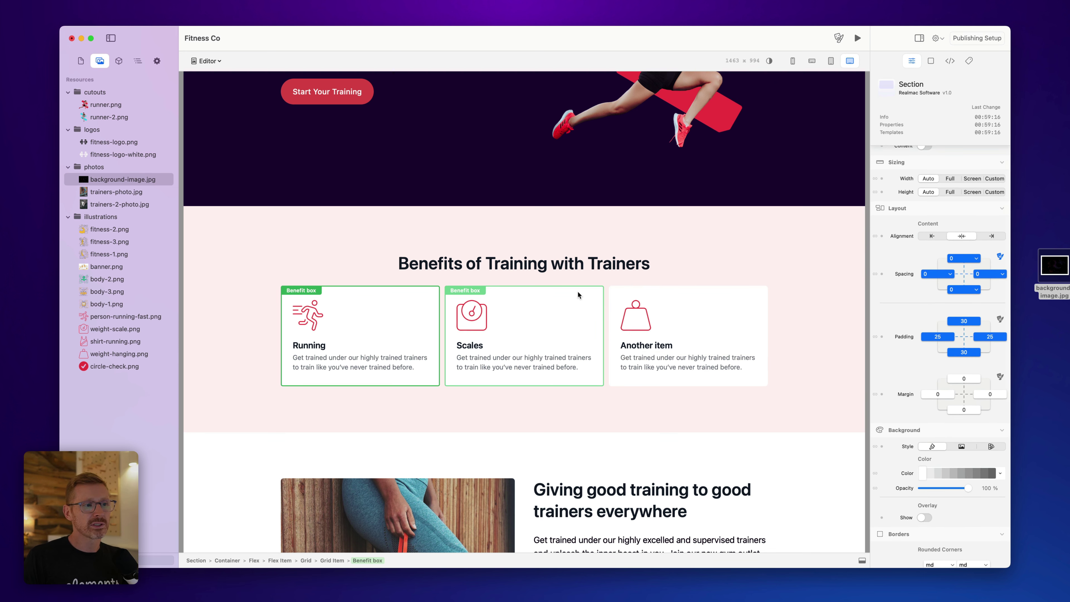
left_click(1000, 473)
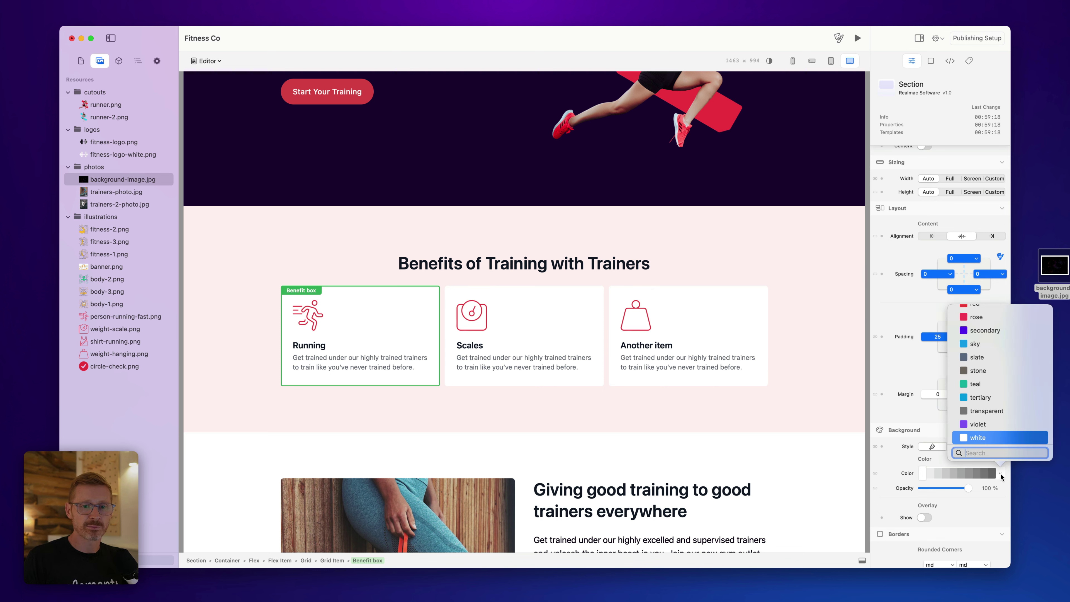
left_click(989, 426)
left_click(939, 471)
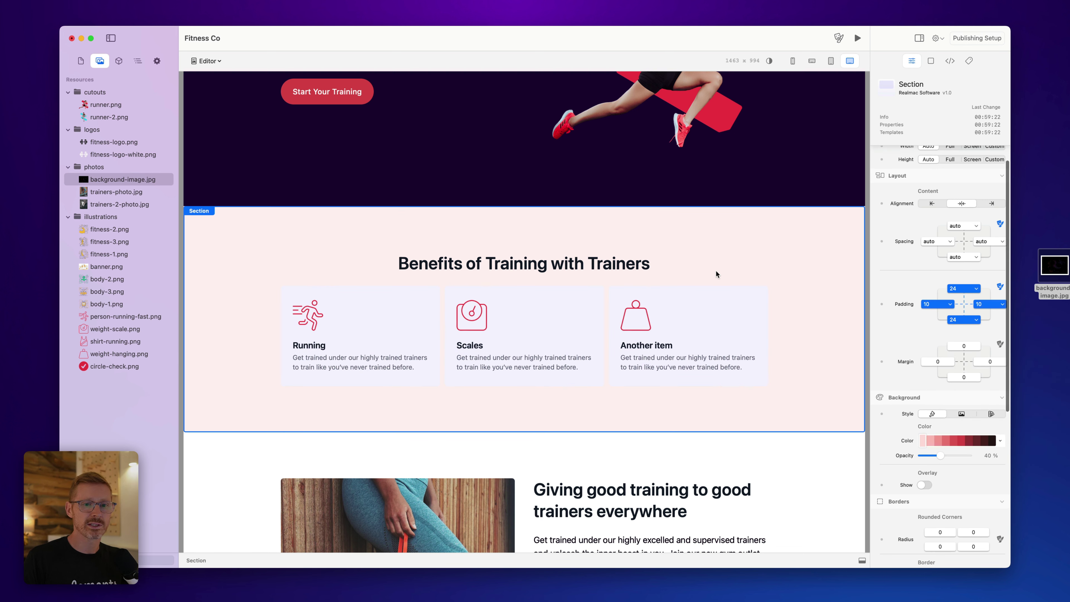
- Change the first benefit box's background to a light red shade
left_click(1000, 473)
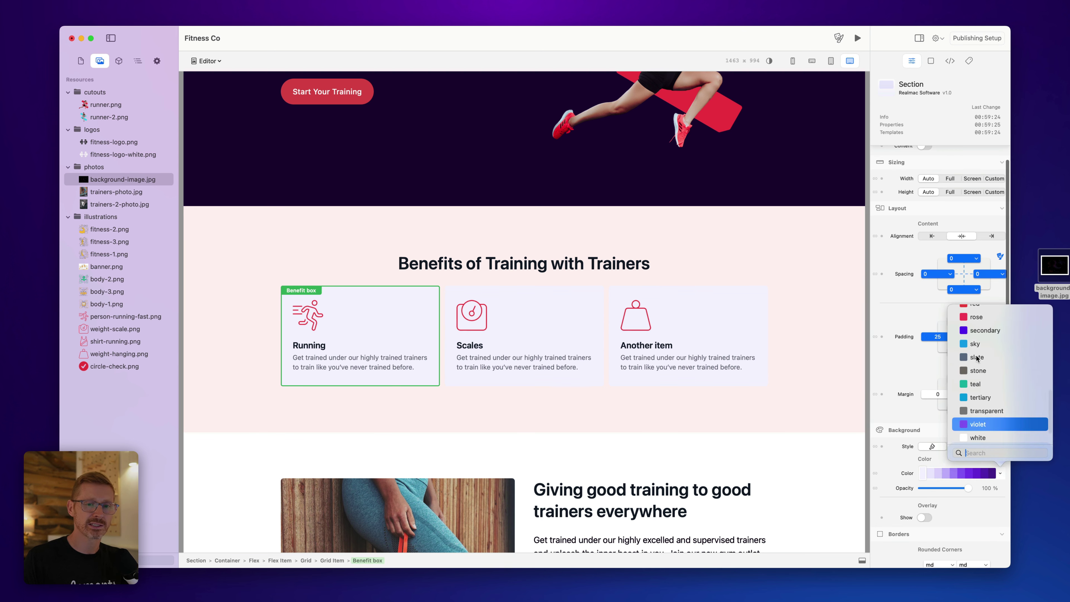
left_click(988, 319)
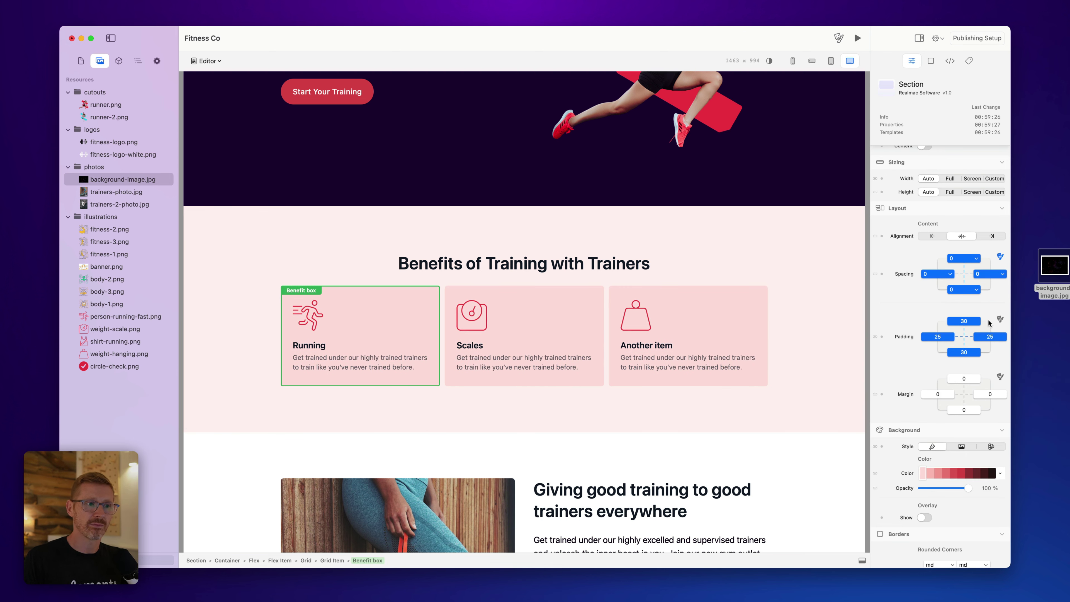
mouse_move(974, 491)
left_mouse_down()
mouse_move(927, 489)
mouse_move(971, 490)
left_mouse_up()
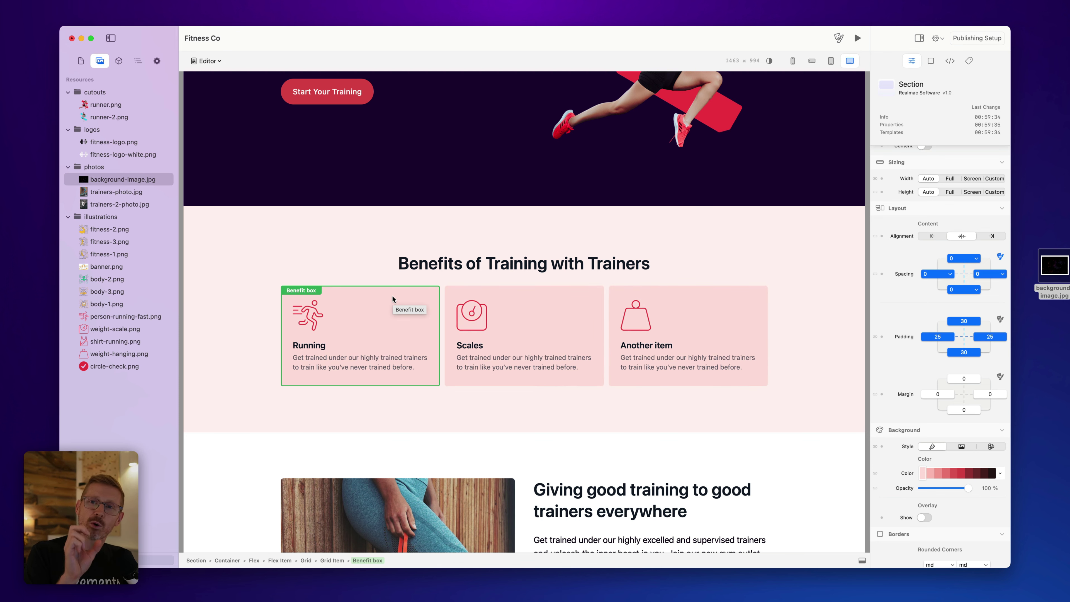
- Try a darker red background on the third benefit box and return it to the light red shade
left_click(688, 321)
left_click(938, 473)
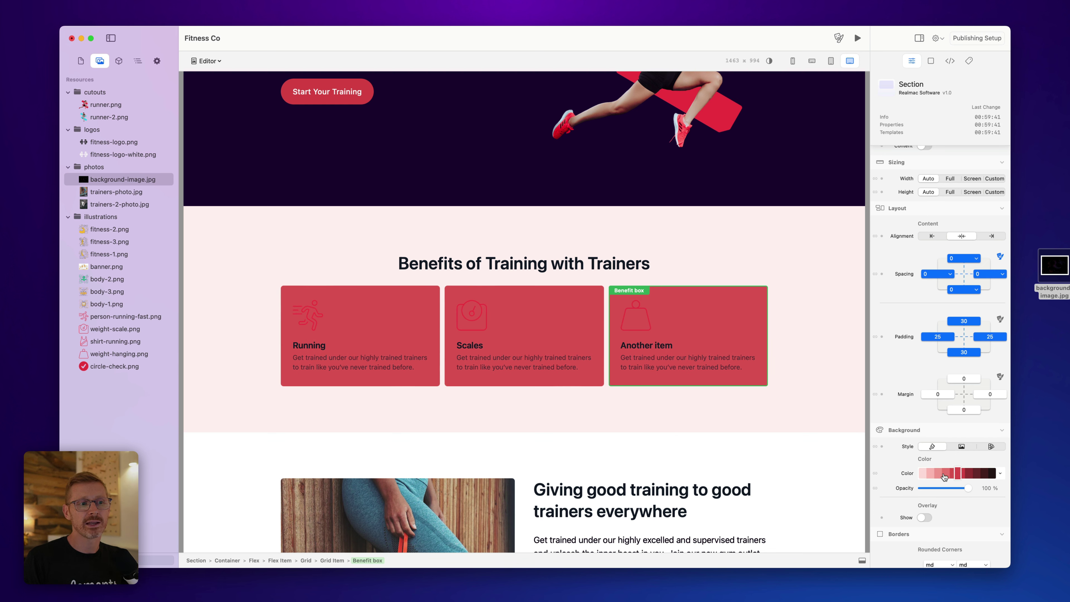
left_click(926, 476)
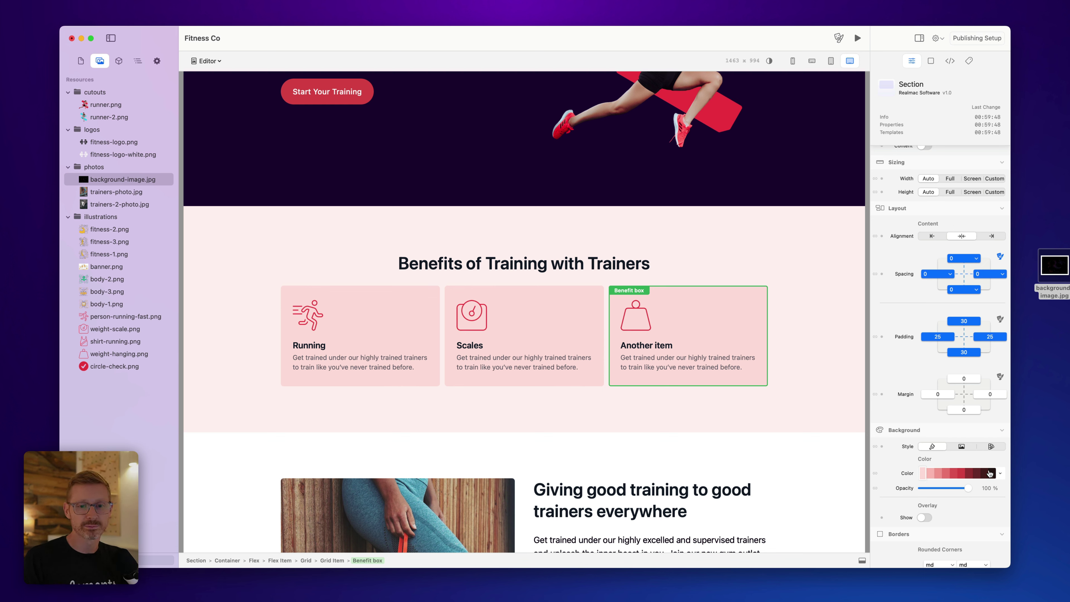
- Set the third benefit box's background color to white
left_click(999, 473)
scroll(997, 389, "down", 5)
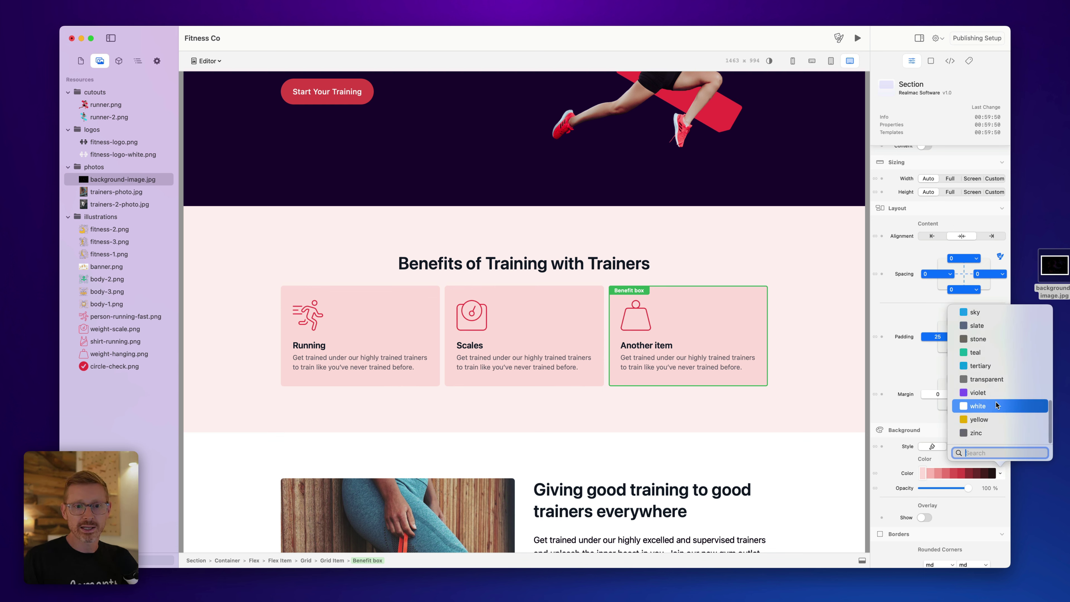
left_click(996, 405)
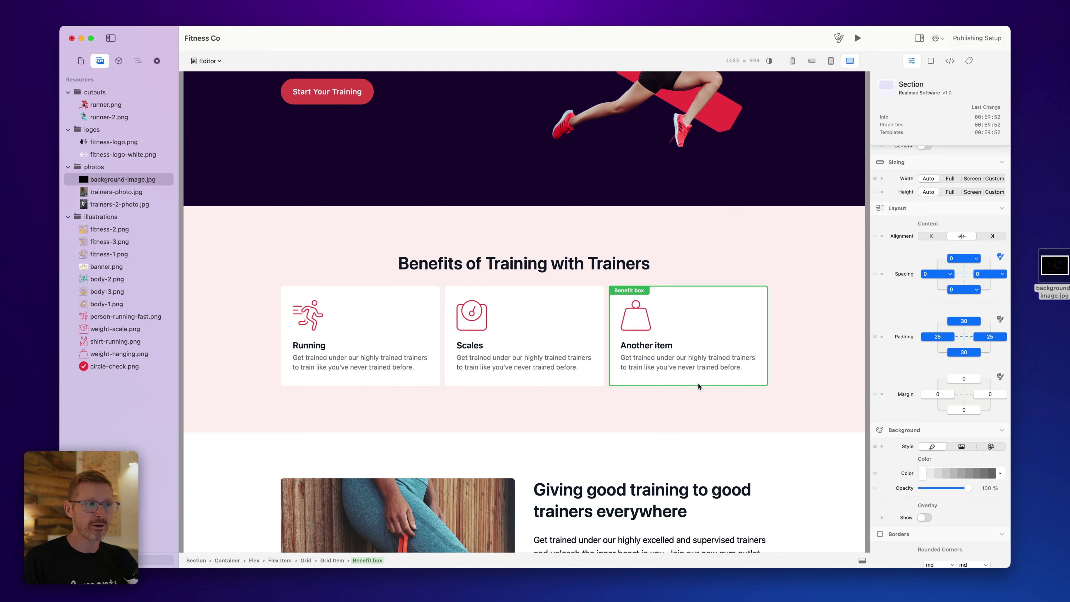
scroll(698, 387, "down", 3)
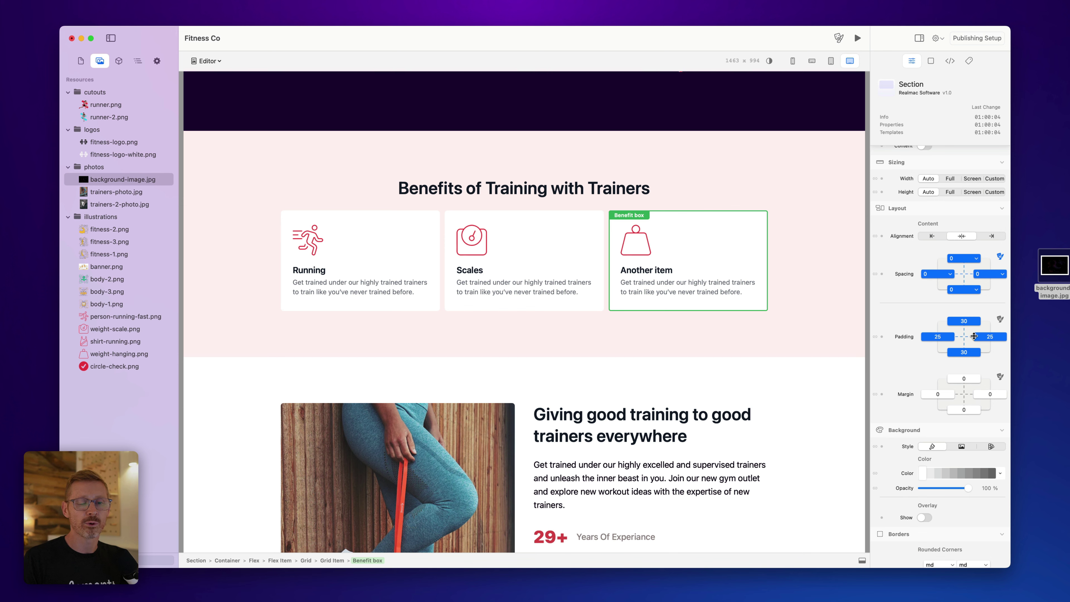
left_click_drag(968, 323, 974, 349)
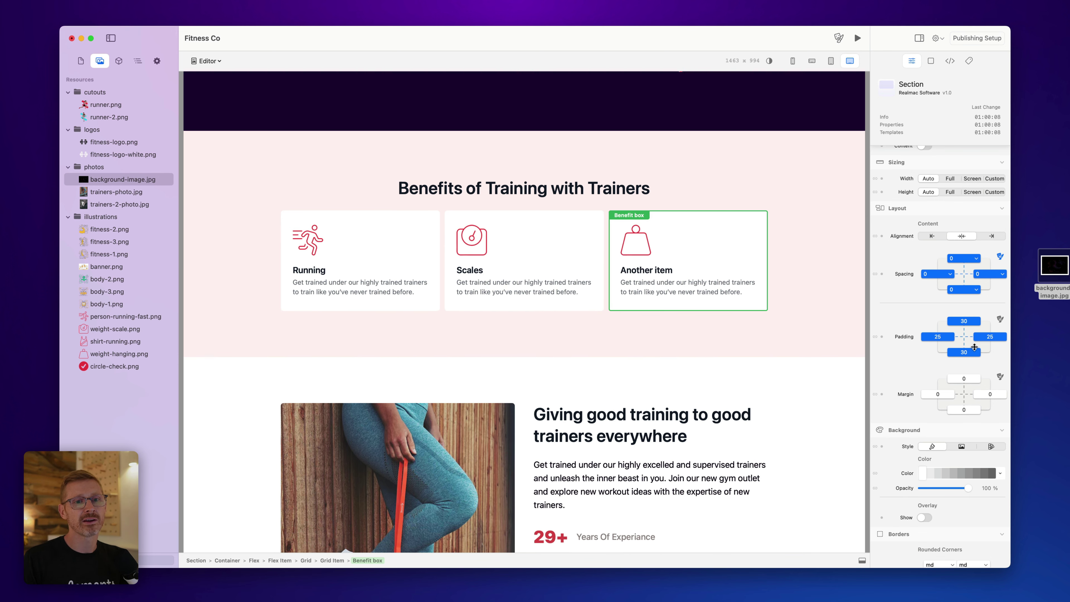
scroll(652, 295, "up", 1)
- Convert the "Giving good training to good trainers everywhere" section on the Home page to a global
scroll(627, 307, "down", 3)
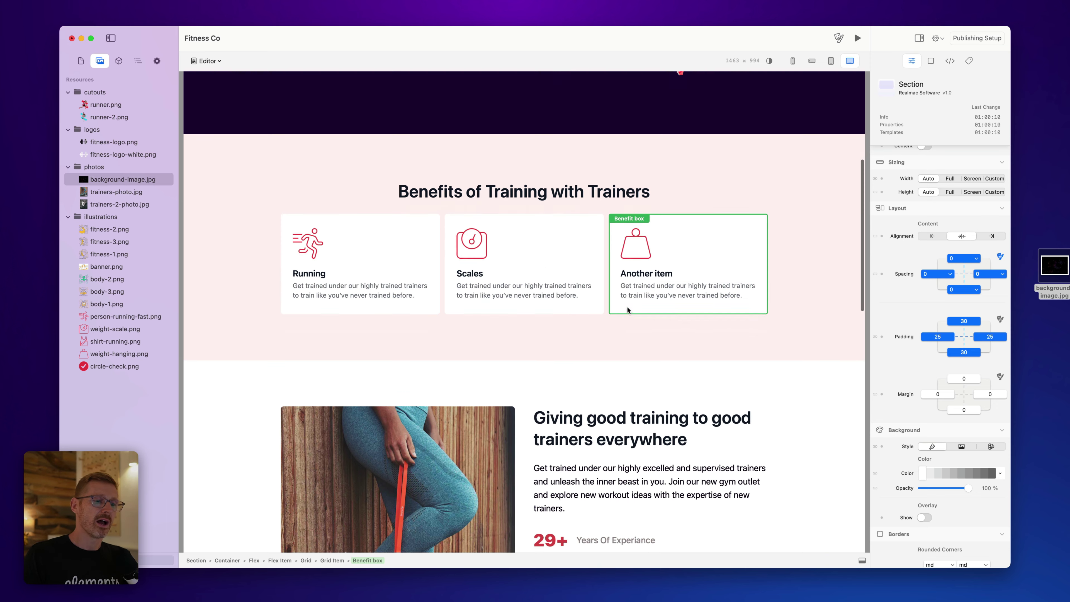
left_click(506, 342)
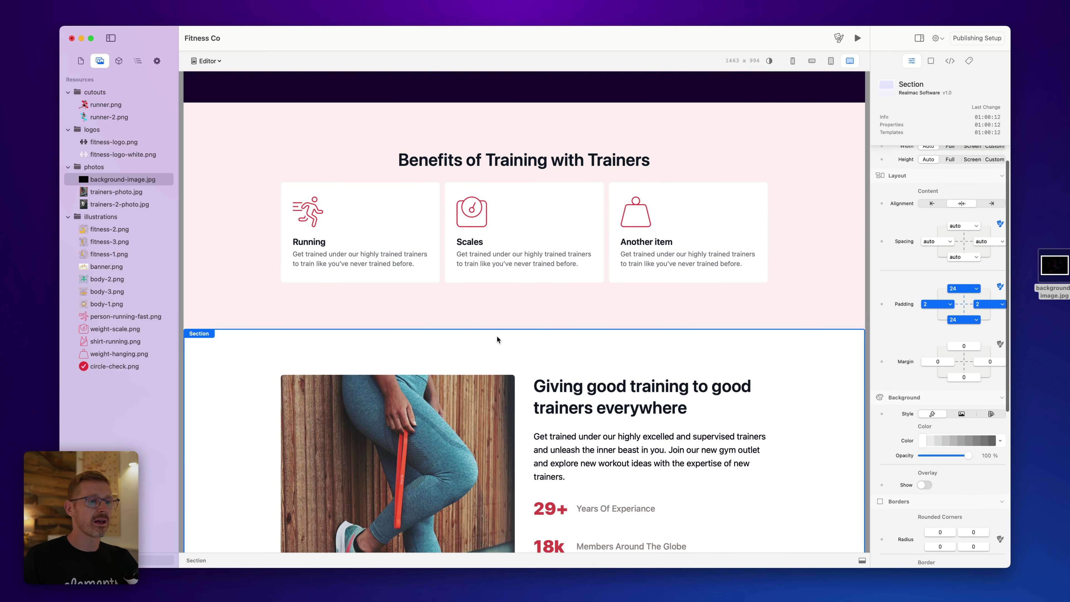
right_click(498, 335)
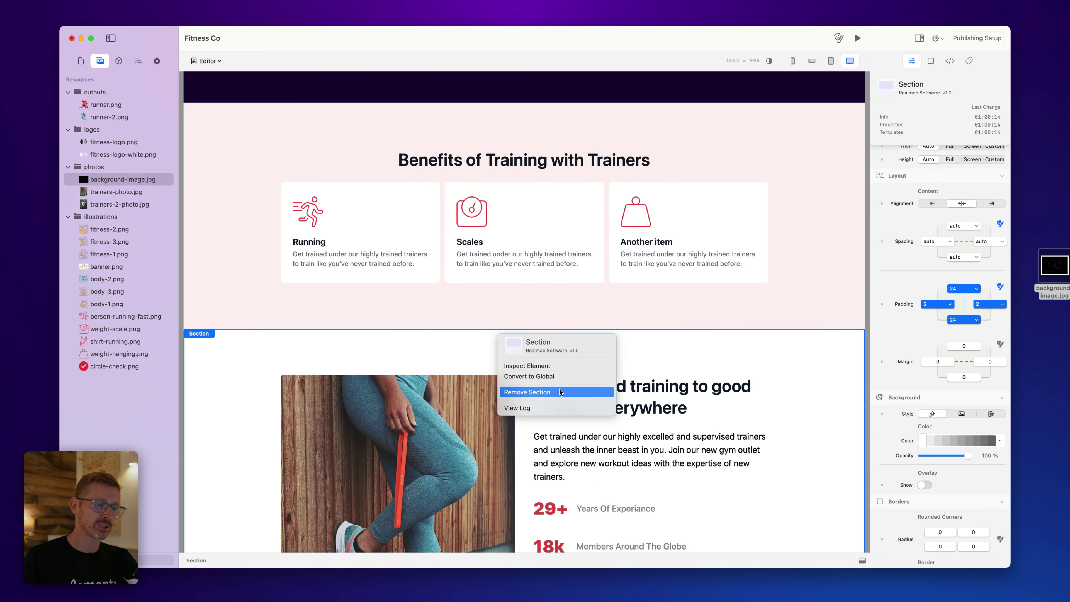
left_click(559, 378)
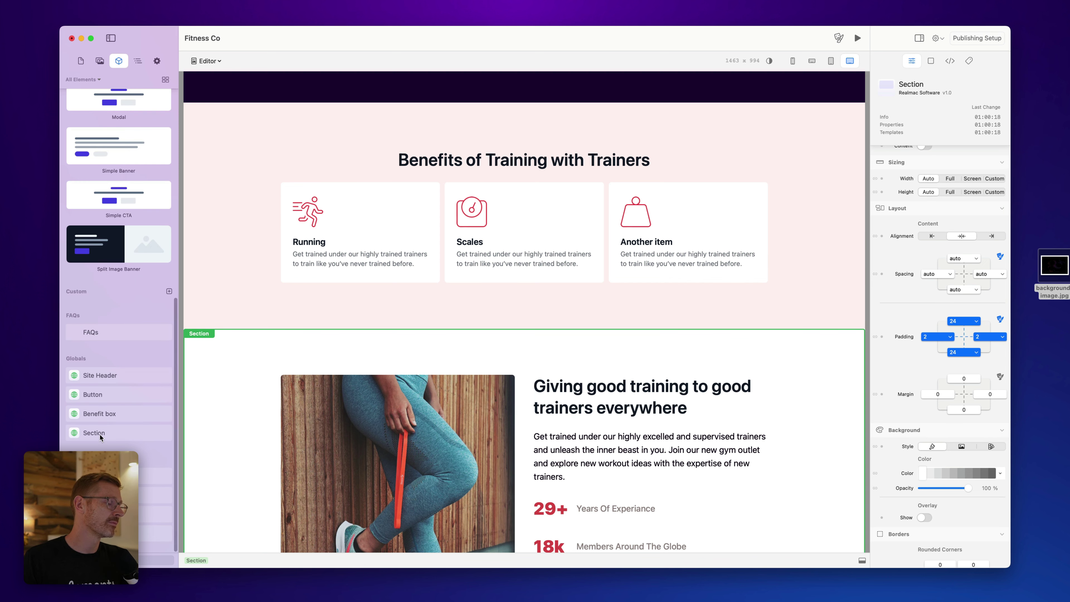
- Rename the new Section global to "Big Section"
right_click(107, 437)
left_click(130, 450)
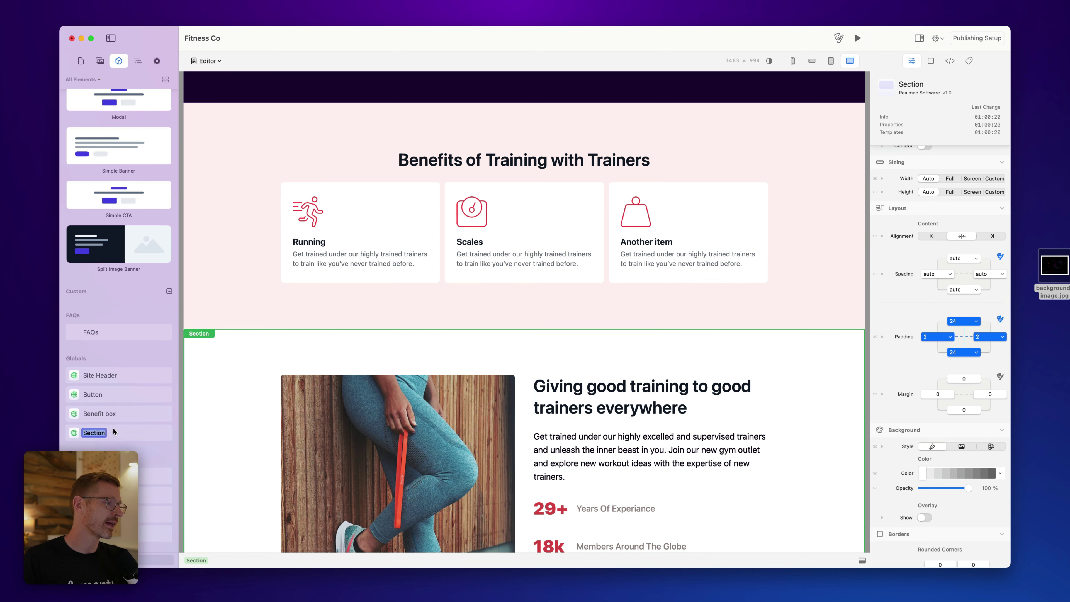
type("Big Section")
key("Return")
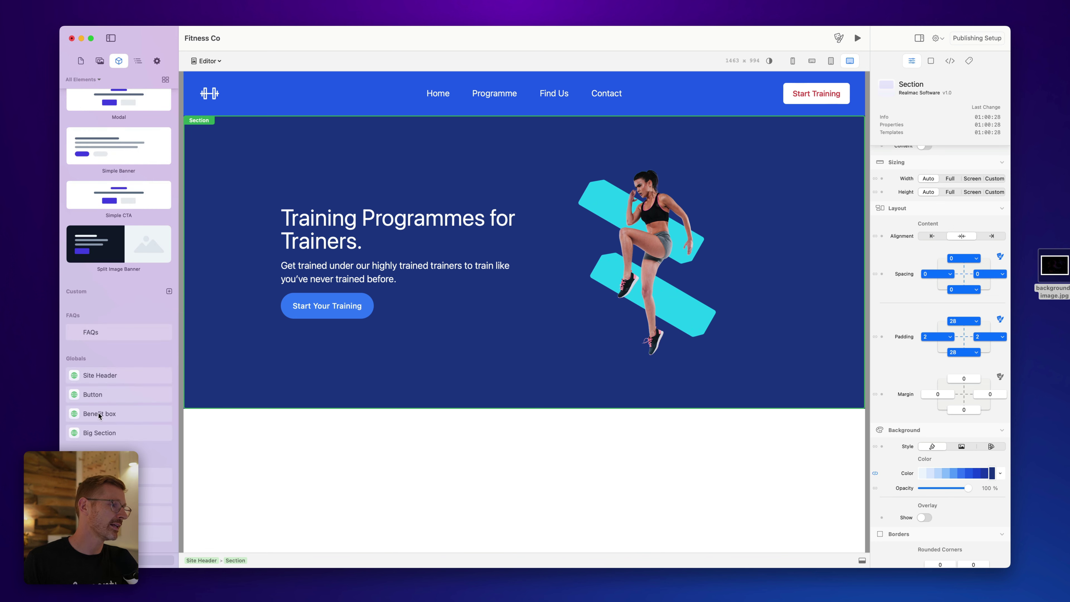
- Place the Big Section global beneath the site header on the Programme page
scroll(435, 438, "down", 5)
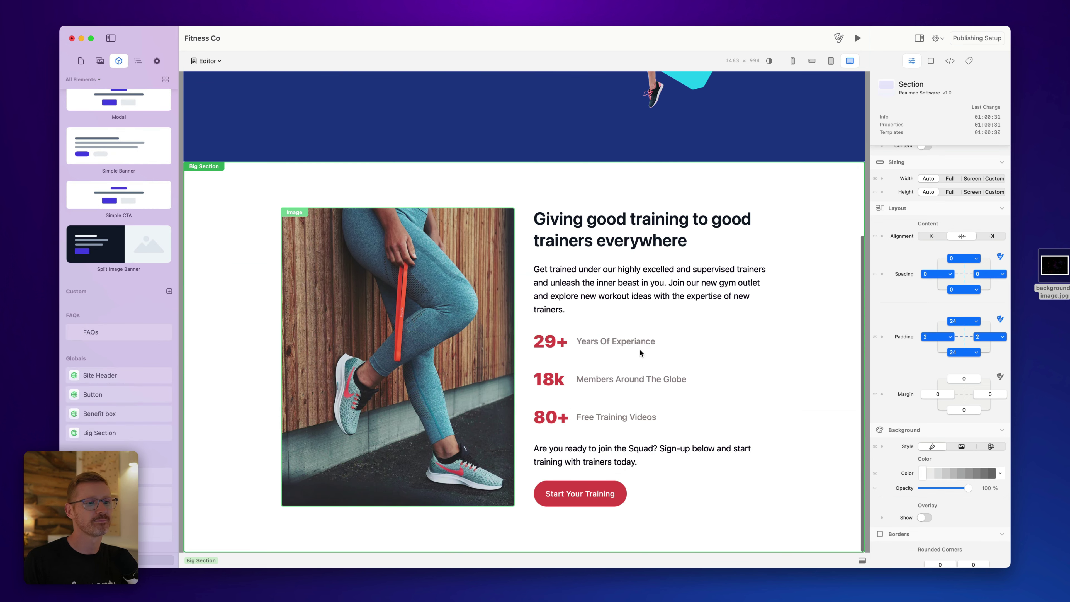
left_click(453, 187)
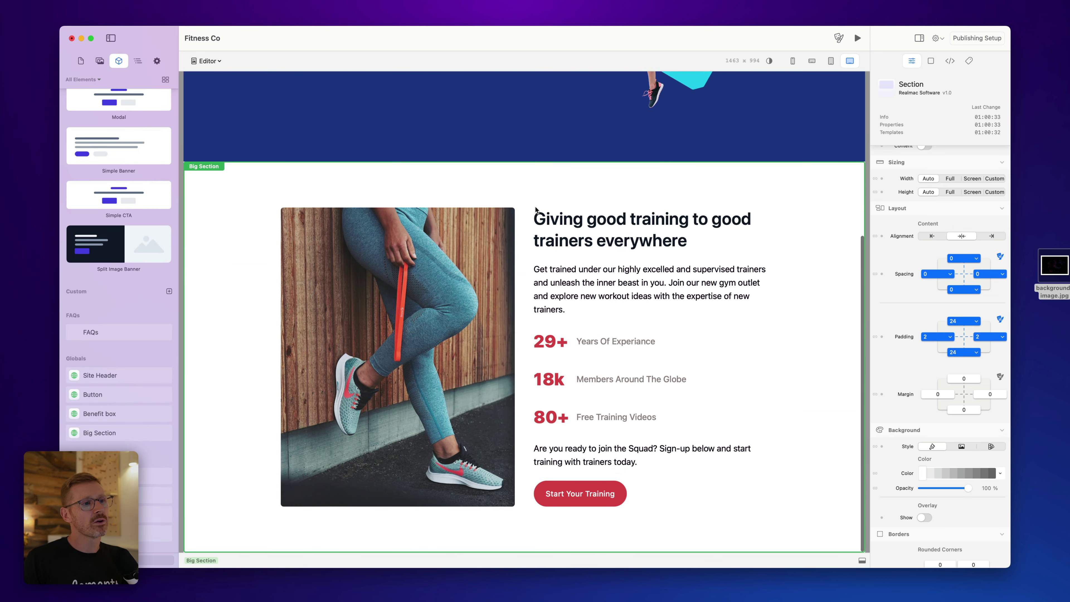
- Enable the global content override on the grid item holding the Big Section's text
left_click(577, 255)
left_click(577, 254)
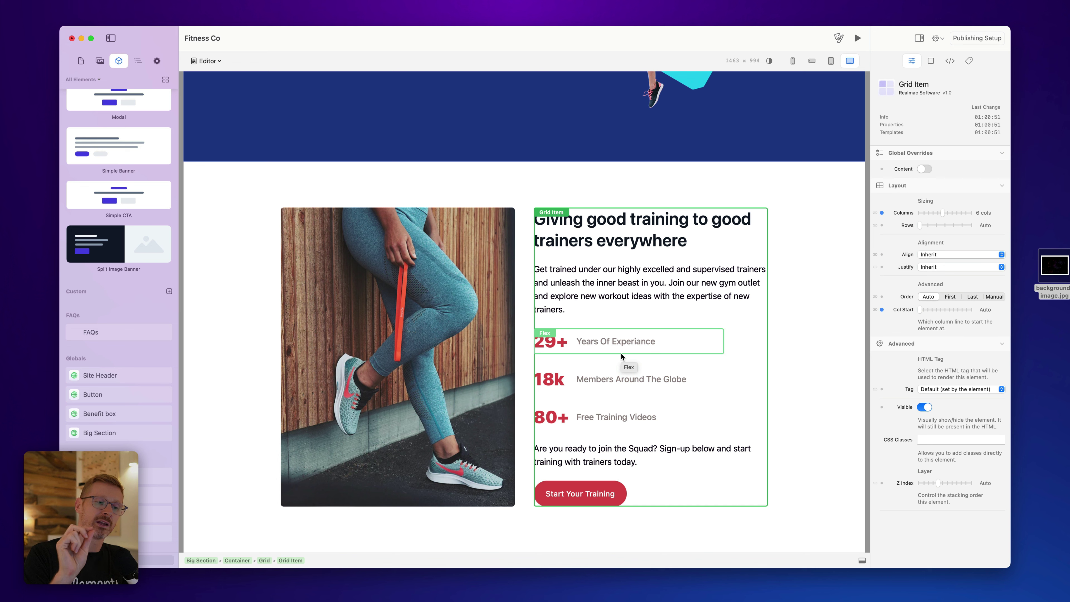
left_click(924, 168)
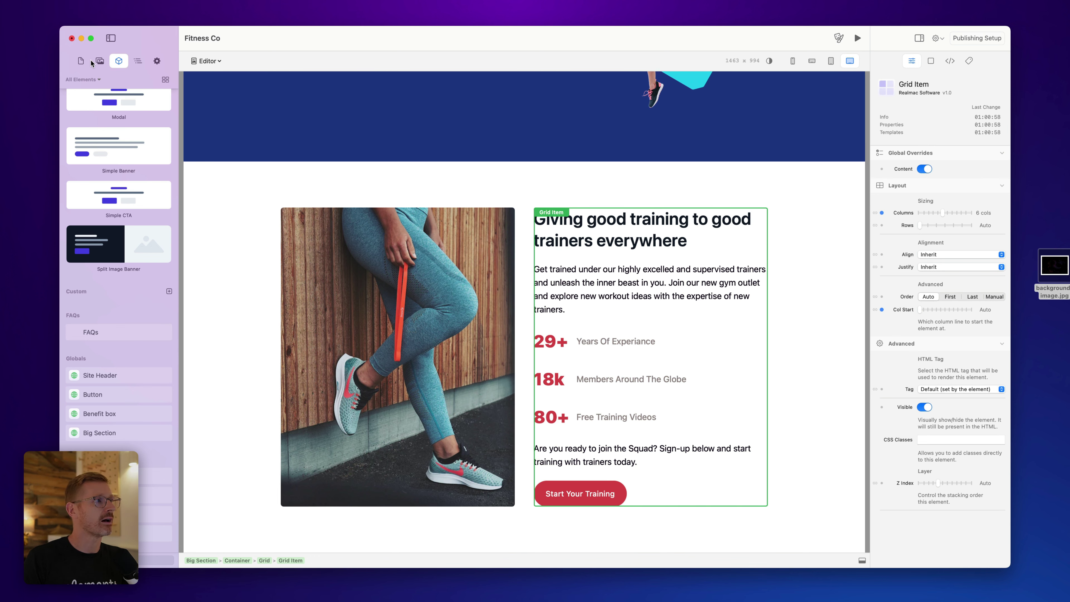
- Add a Heading element to the Big Section's text column and move it directly inside the grid item, above the Flex
left_click(100, 60)
left_click(81, 60)
left_click(138, 61)
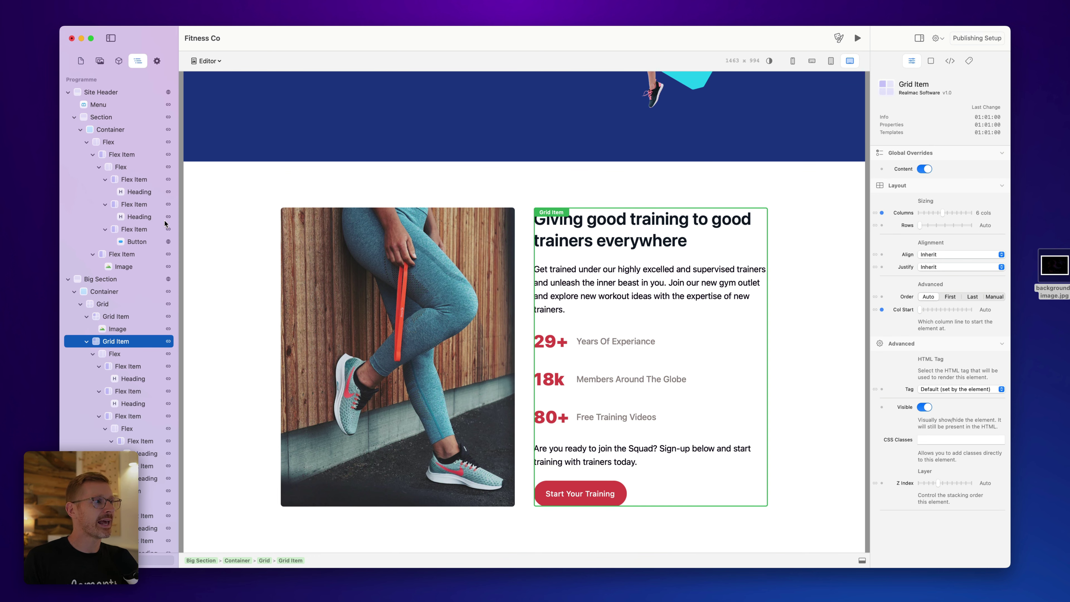
left_click(121, 62)
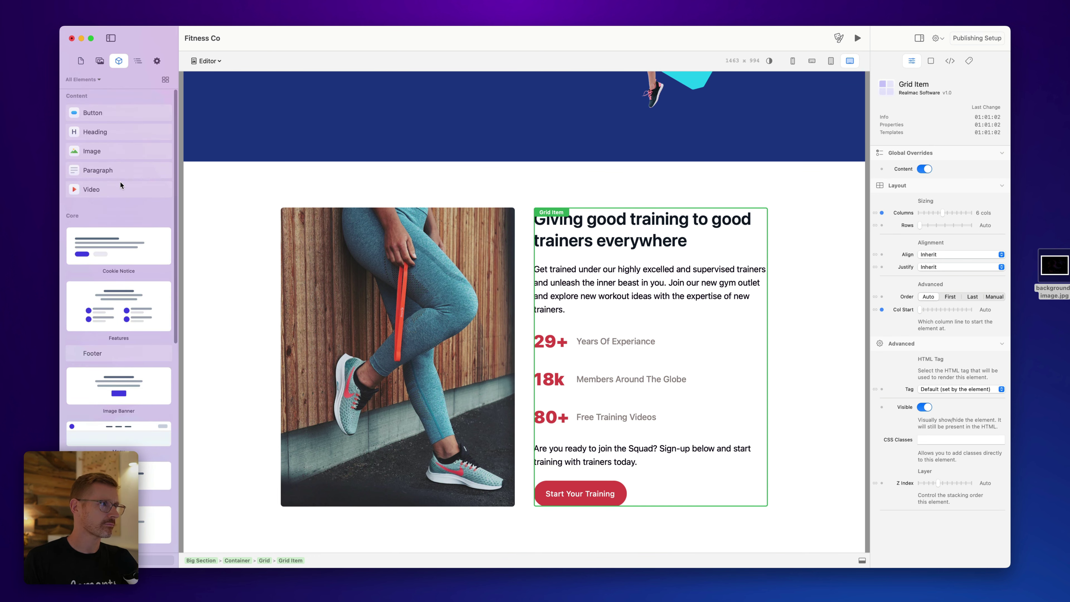
left_click_drag(90, 136, 664, 259)
left_click(137, 61)
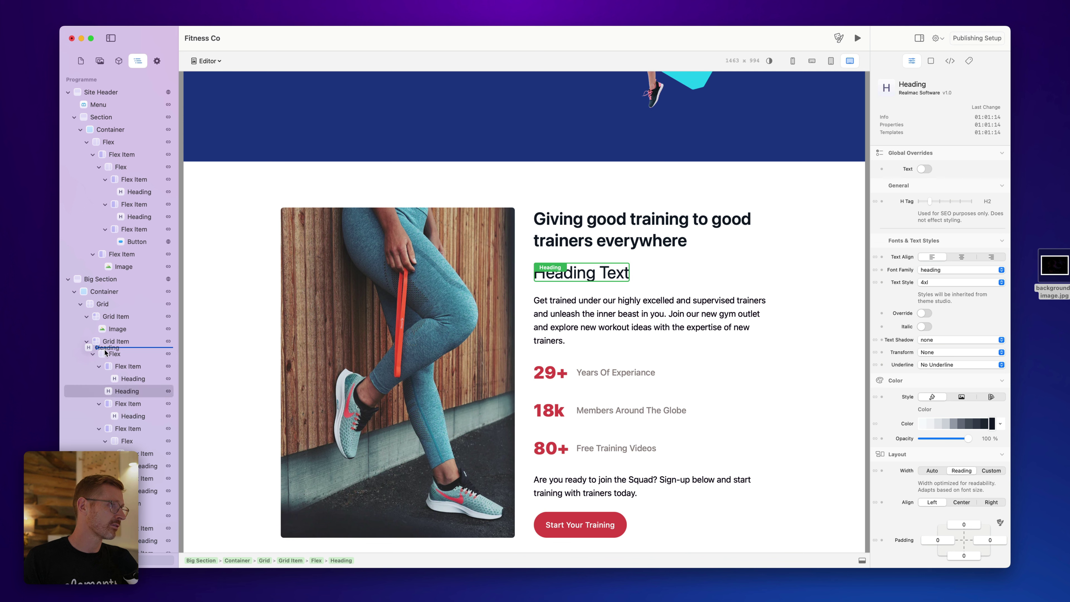
left_click_drag(120, 366, 107, 353)
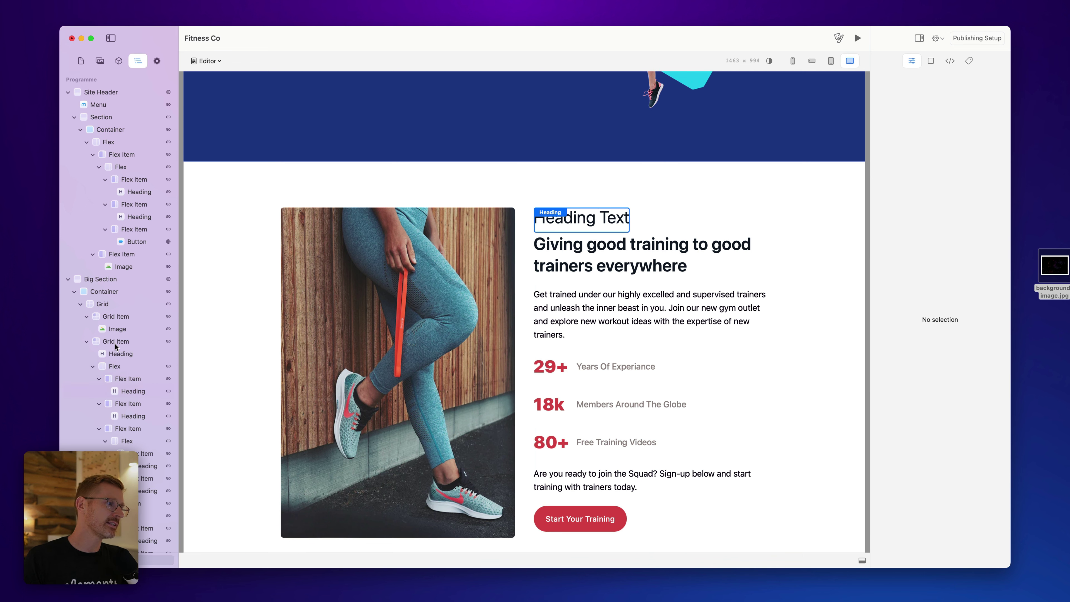
- Inspect the settings of the overridden grid item and of the local heading inside it
left_click(118, 341)
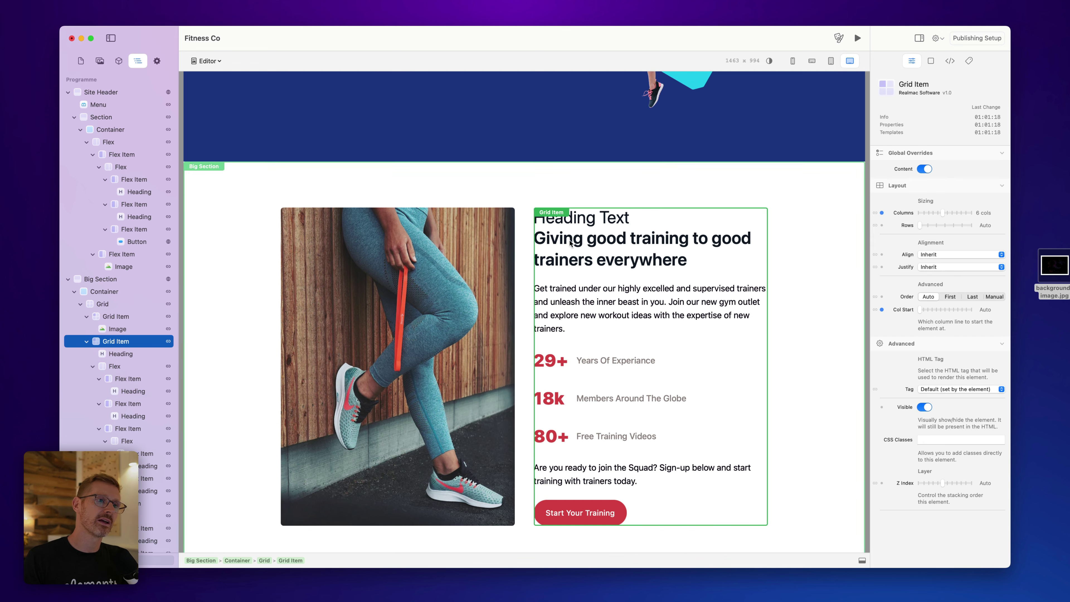
left_click(120, 354)
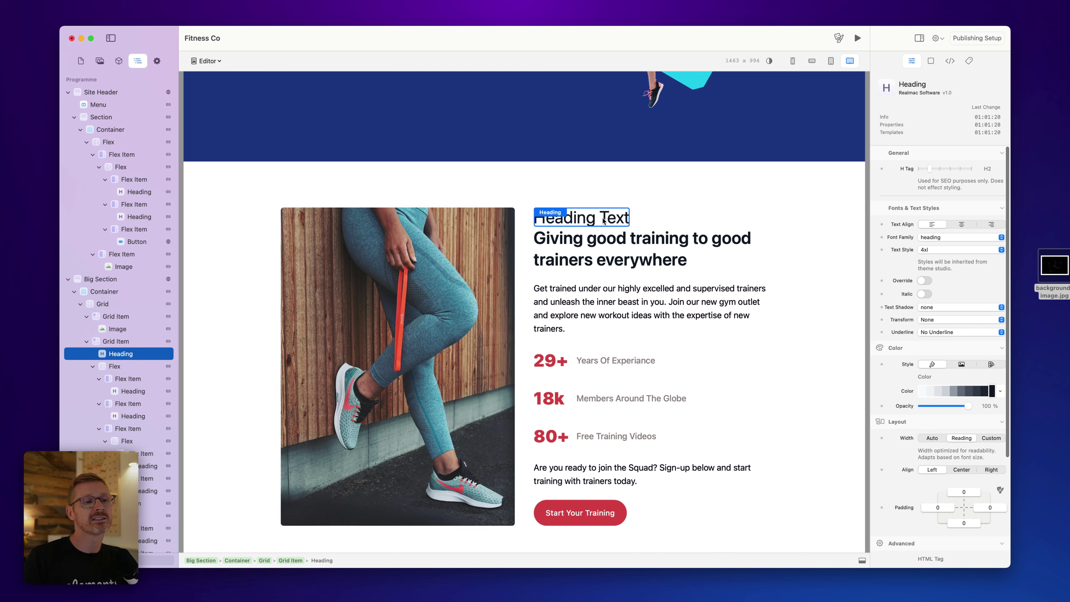
left_click(119, 343)
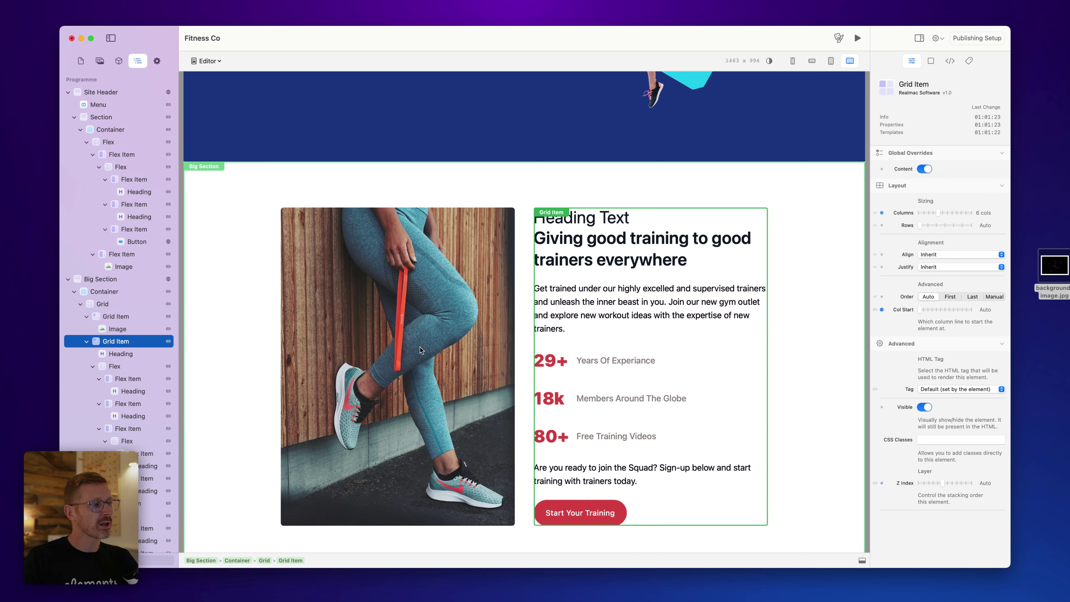
- Check the Big Section on the Home page and return to the one on the Programme page
left_click(83, 63)
left_click(104, 91)
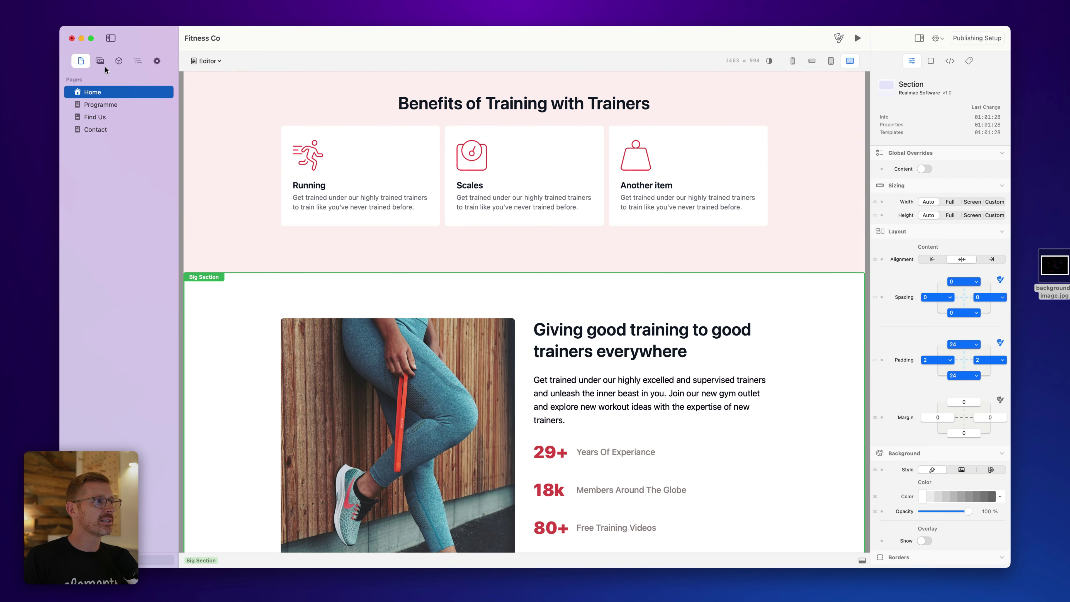
left_click(119, 62)
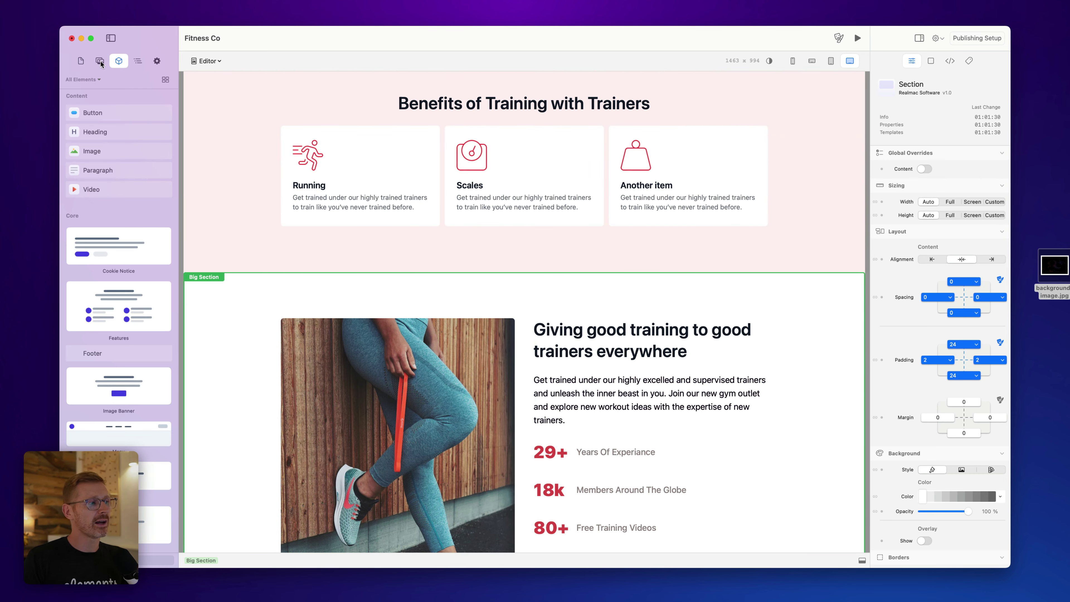
key("super+1")
left_click(101, 105)
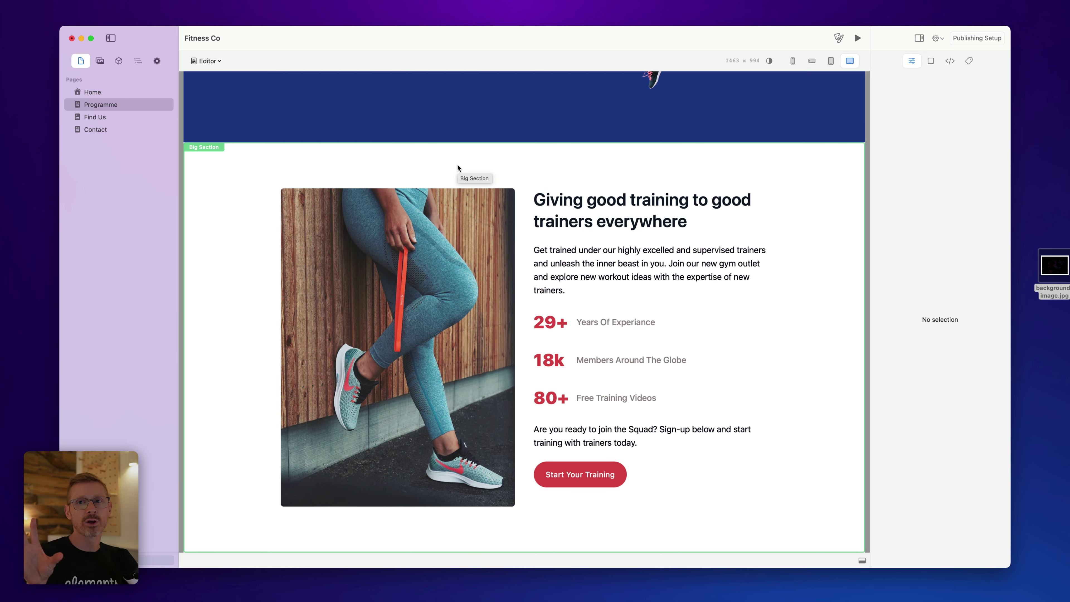
scroll(415, 175, "up", 2)
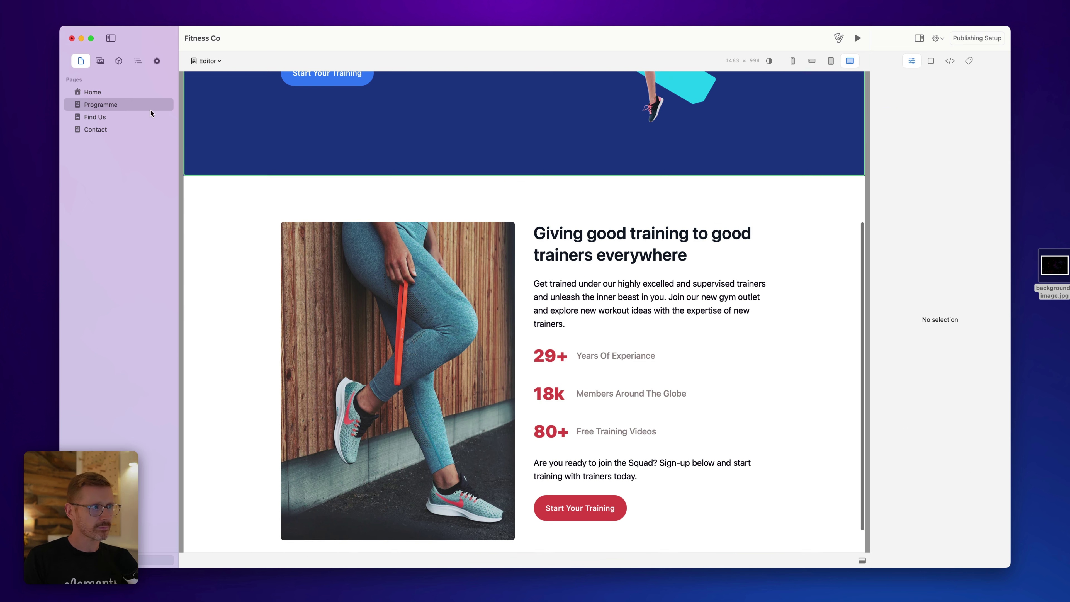
- Delete the Big Section from the Programme page
left_click(119, 61)
scroll(417, 295, "up", 4)
left_click(417, 416)
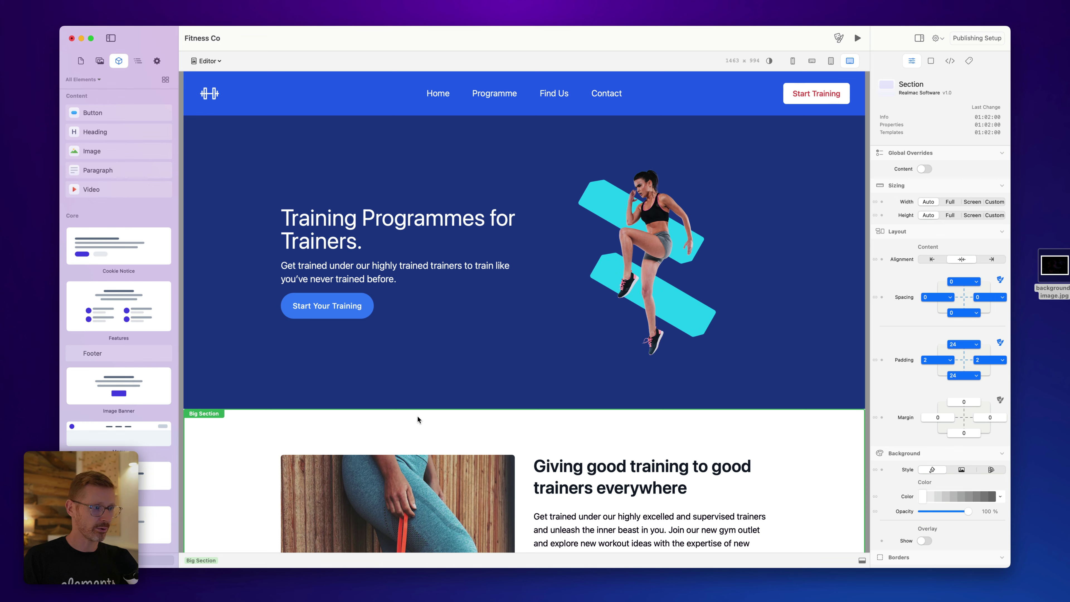
scroll(417, 416, "down", 3)
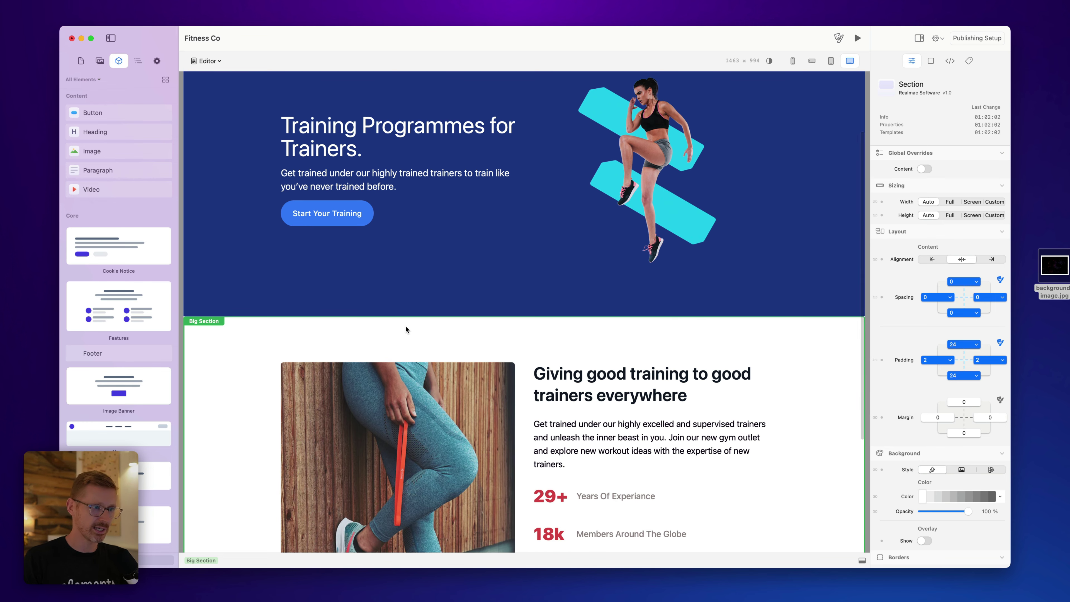
key("Delete")
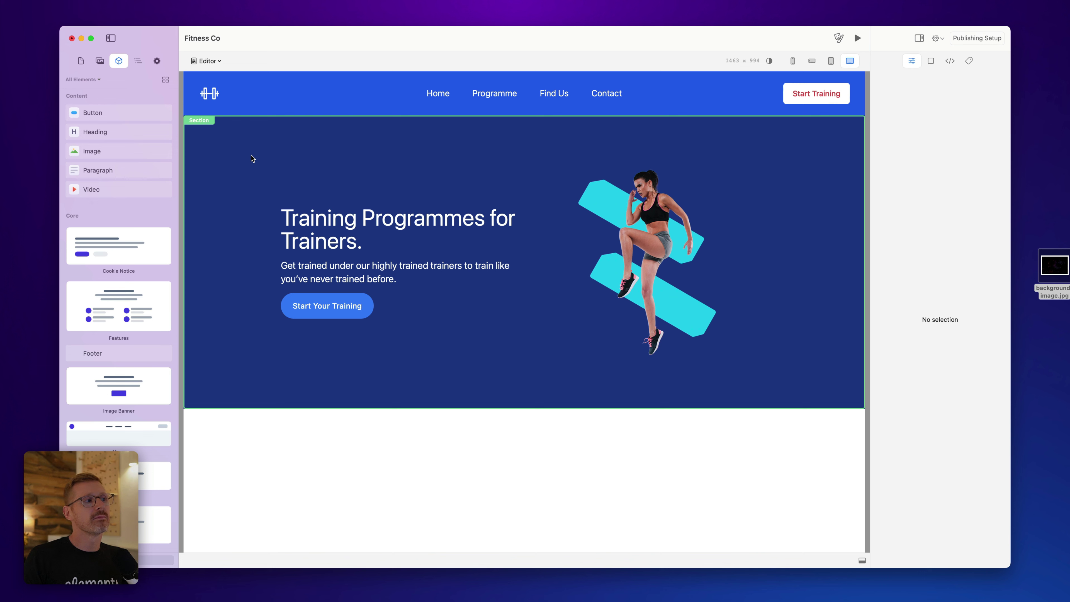
- Rename the Site Header global to "Site Template" in the Programme page's element structure
left_click(137, 62)
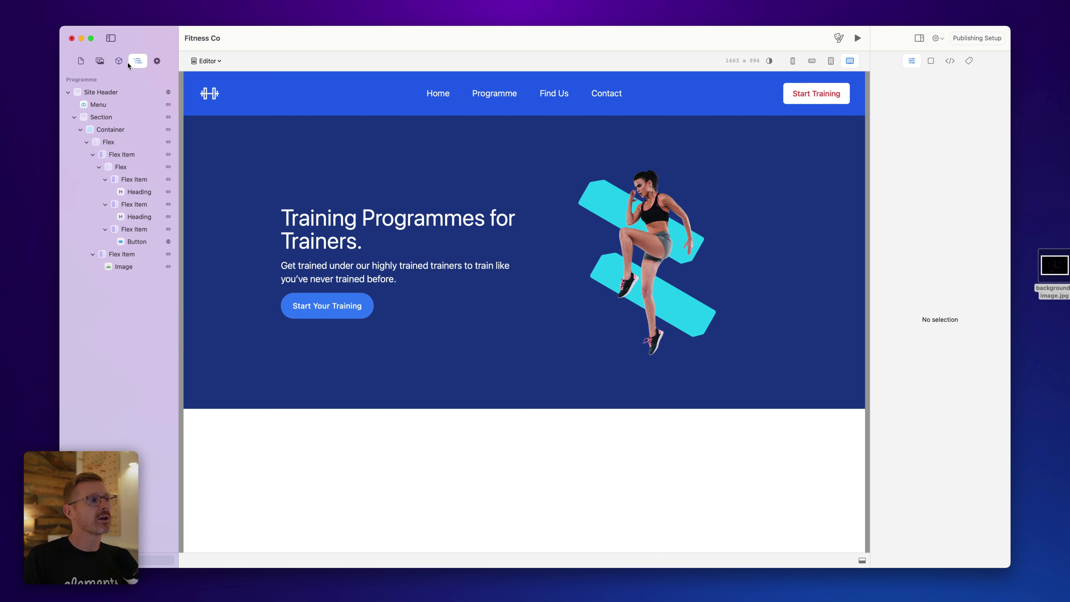
left_click(117, 92)
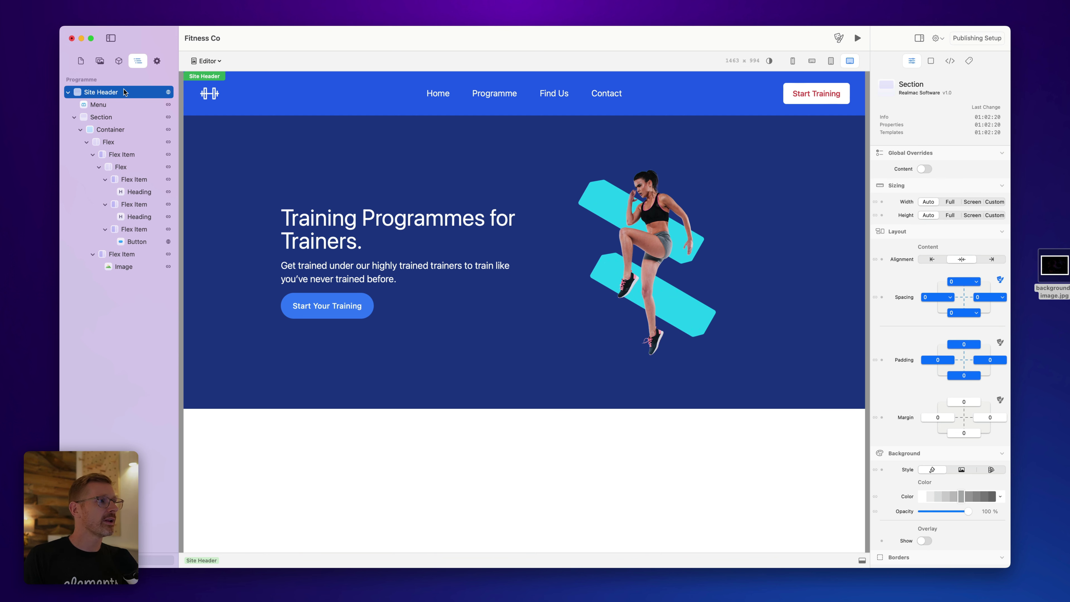
double_click(112, 92)
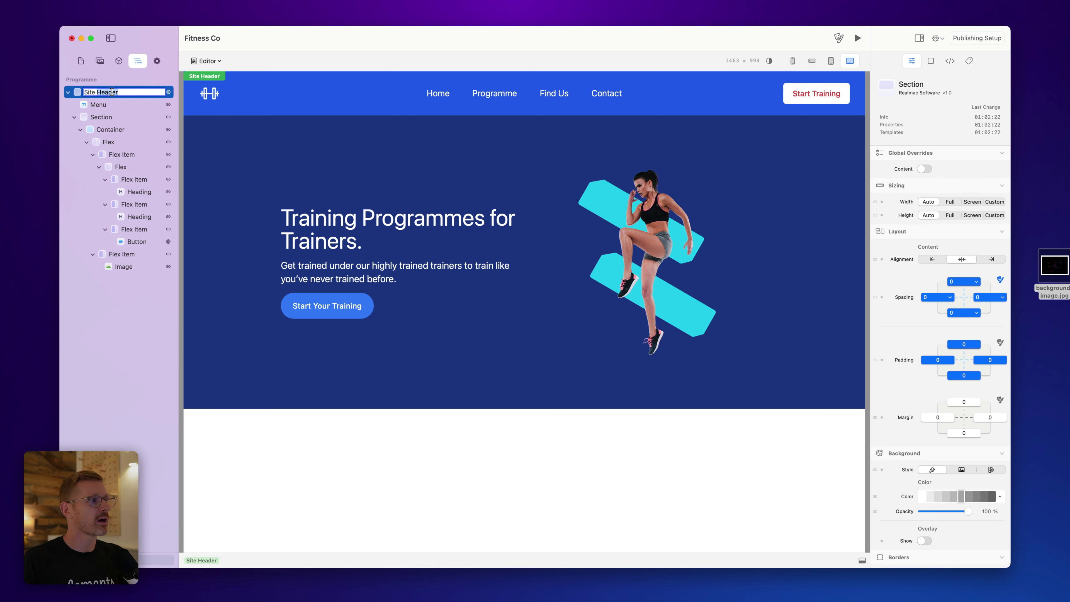
type("Site Template")
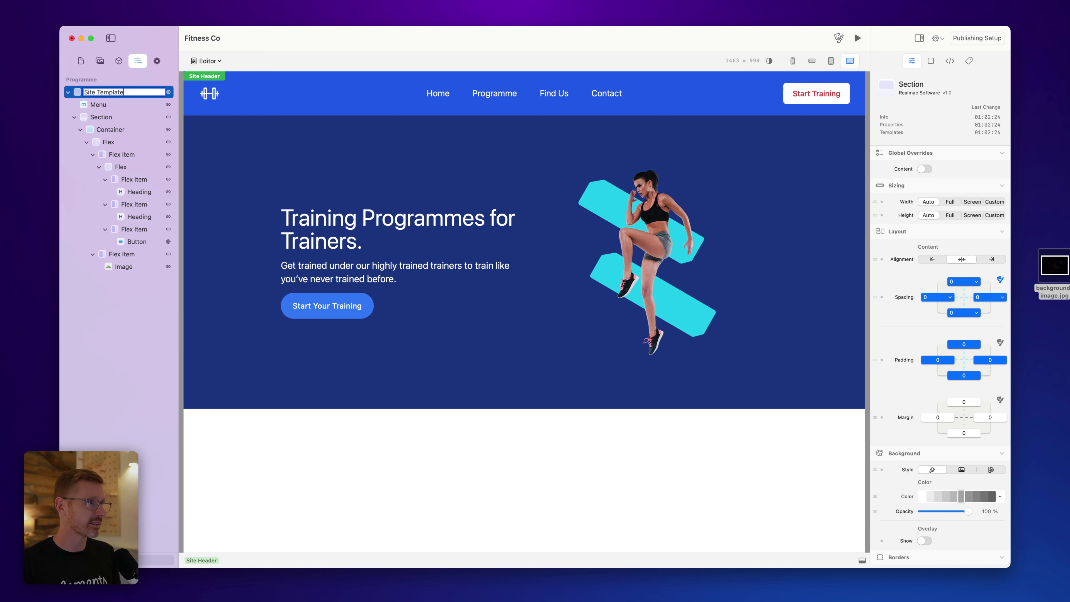
key("Return")
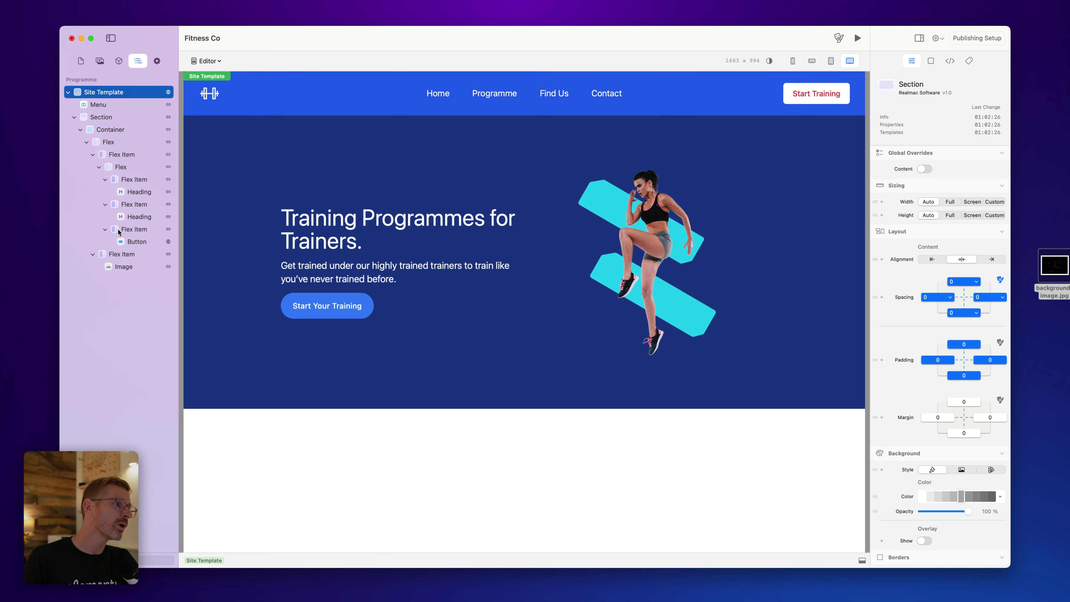
- Add a Section below the Site Template on the Programme page and place a Container inside it
left_click(81, 61)
left_click(119, 60)
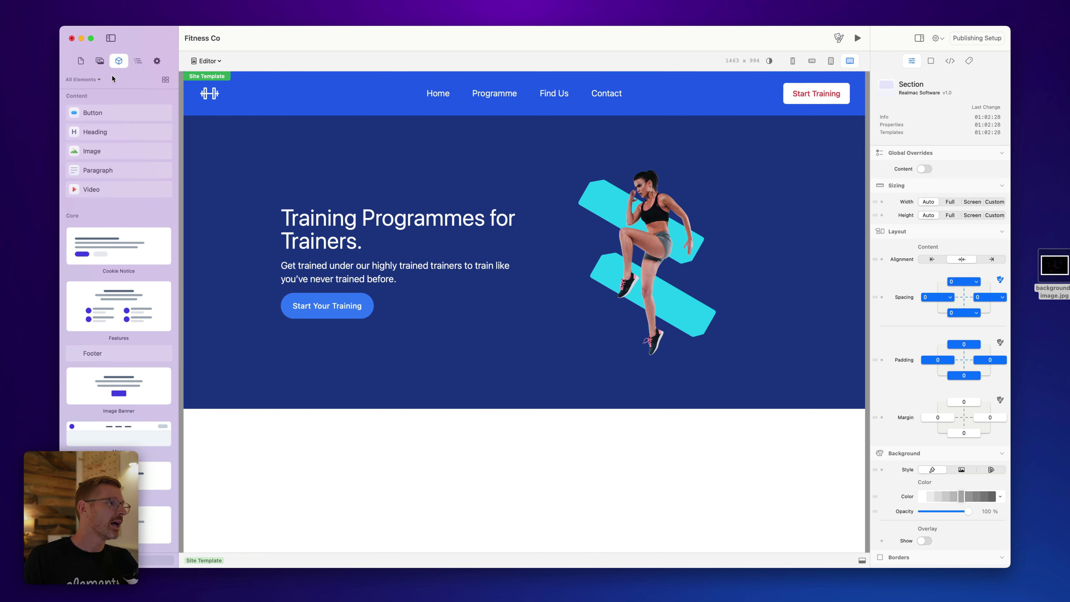
scroll(125, 280, "down", 10)
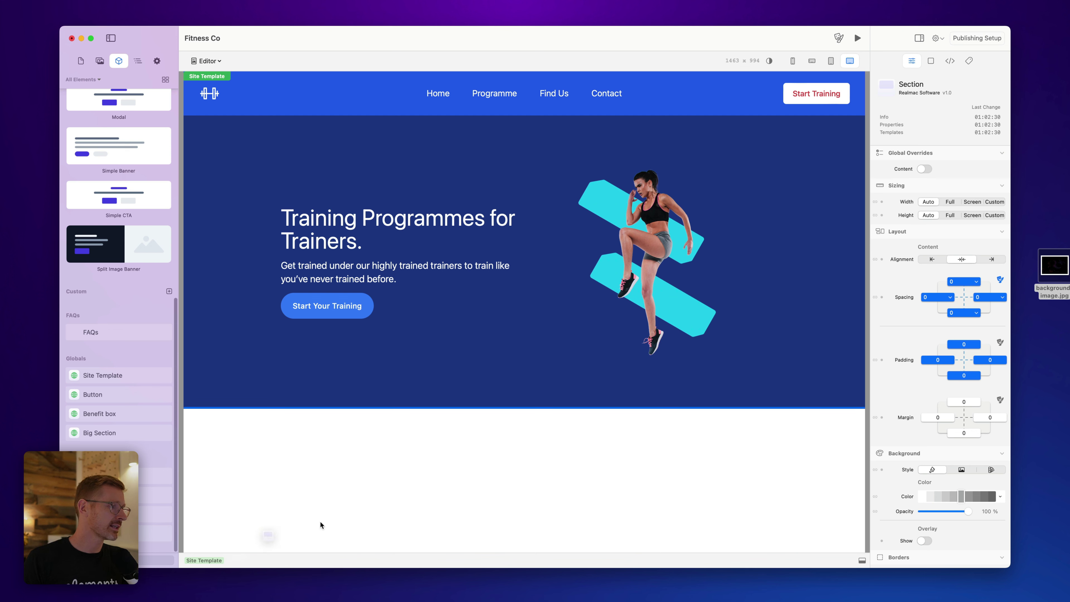
left_click(411, 469)
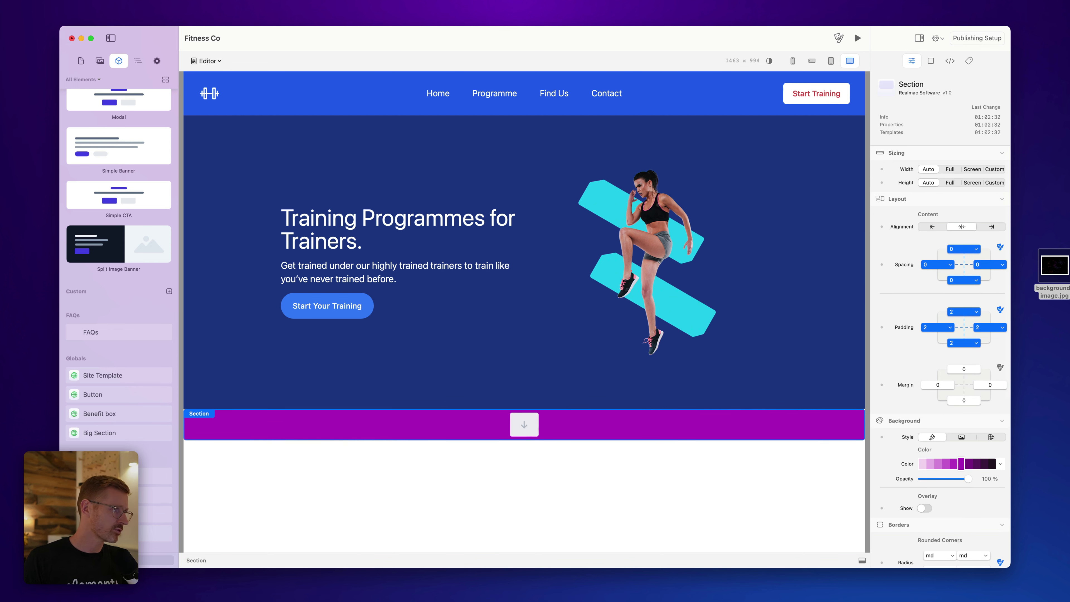
left_click(524, 425)
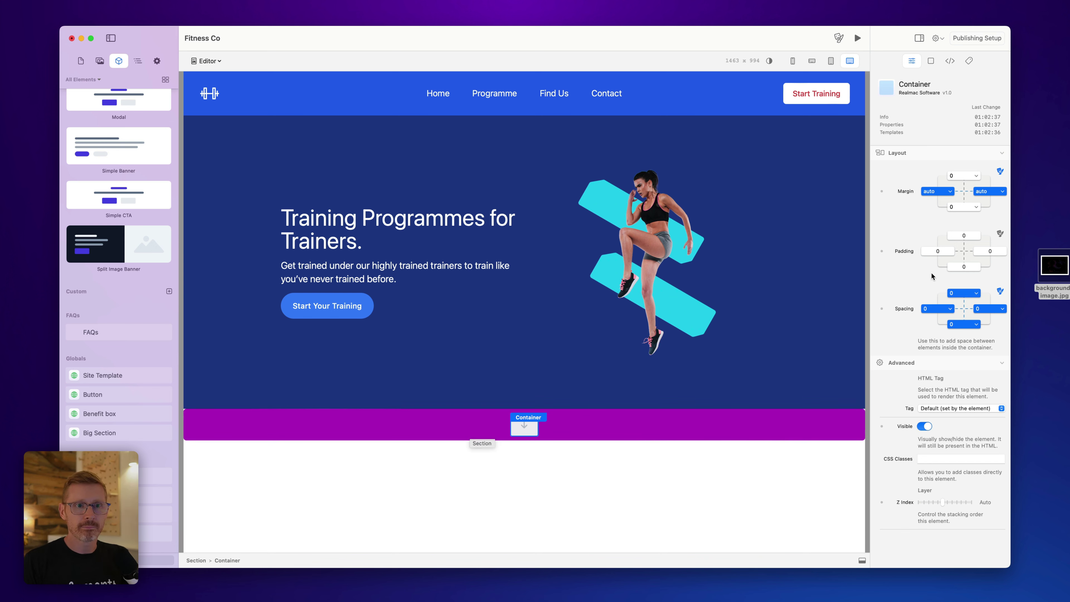
left_click(490, 421)
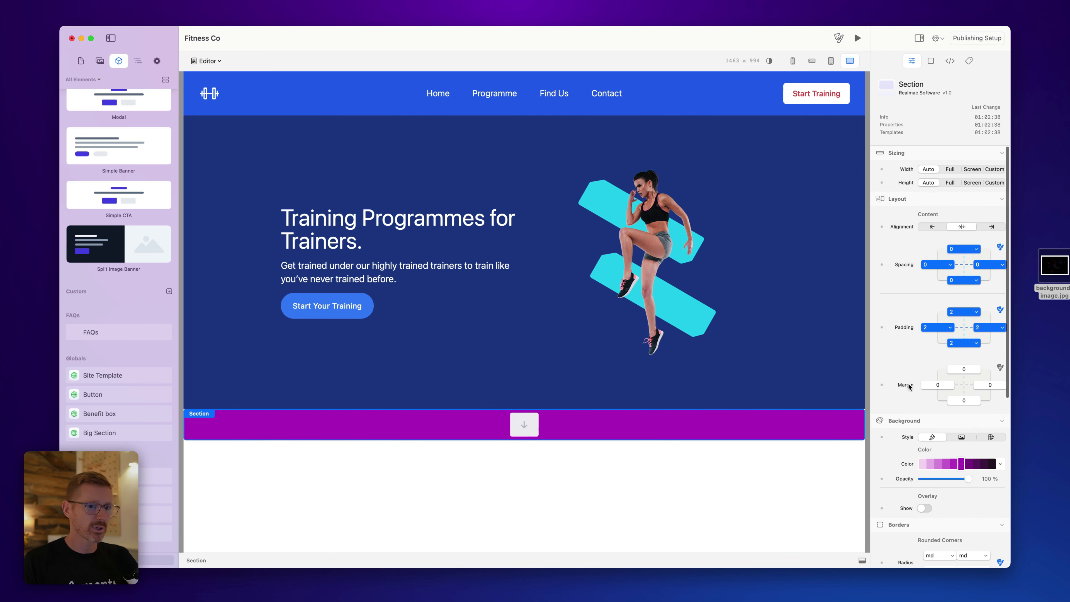
left_click(1000, 464)
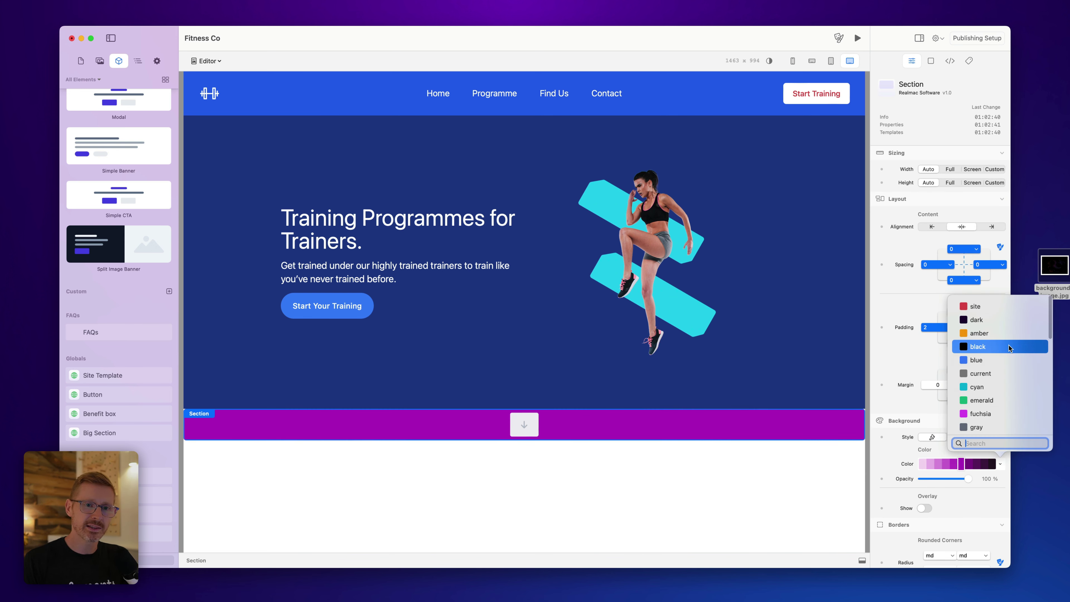
scroll(1011, 371, "down", 10)
key("Escape")
- Add a Flex element inside the new section's Container
left_click(138, 61)
left_click(119, 61)
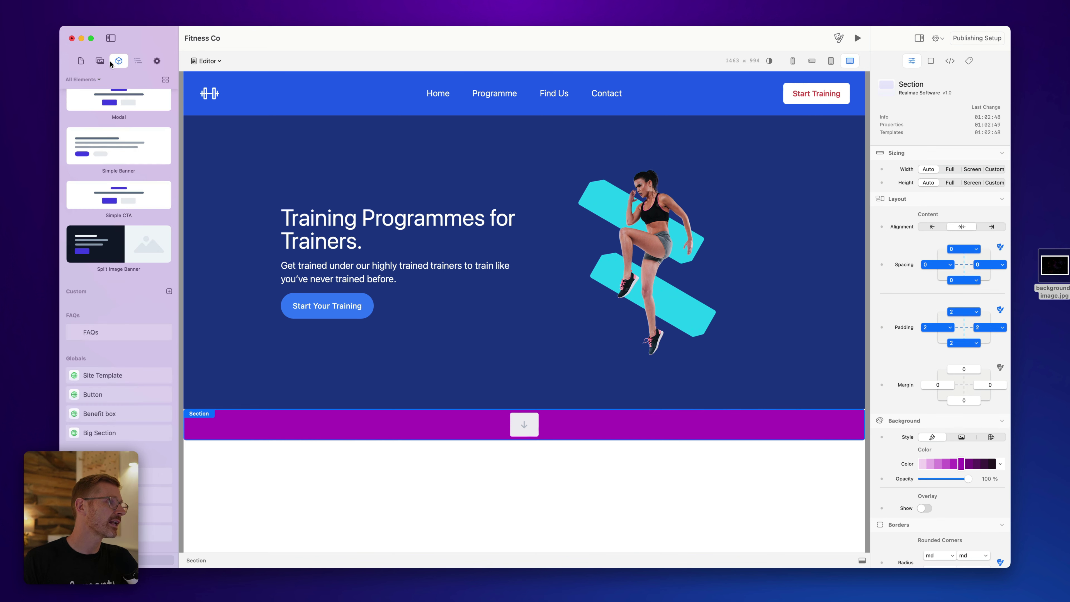
left_click(523, 423)
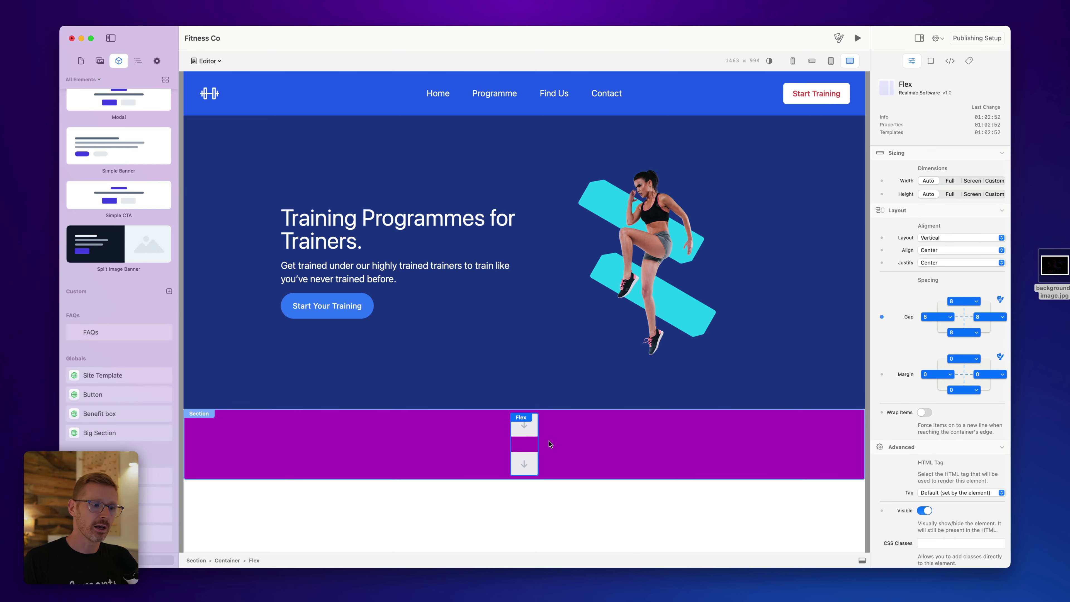
- Try a side margin of 0 and a left padding of 15 on the Container and restore auto margins and 0 padding
left_click(137, 60)
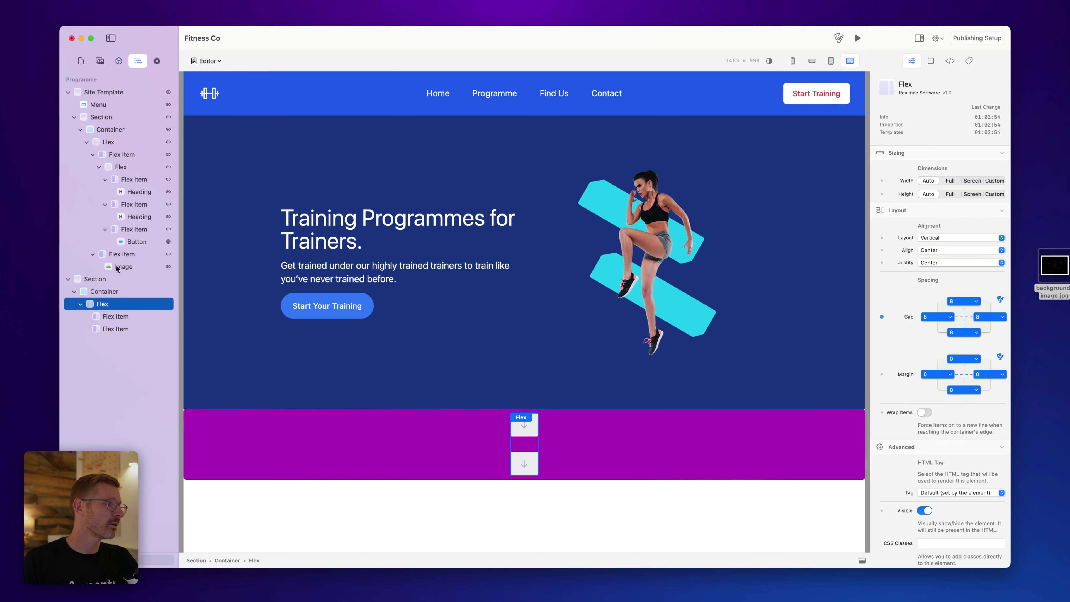
left_click(113, 292)
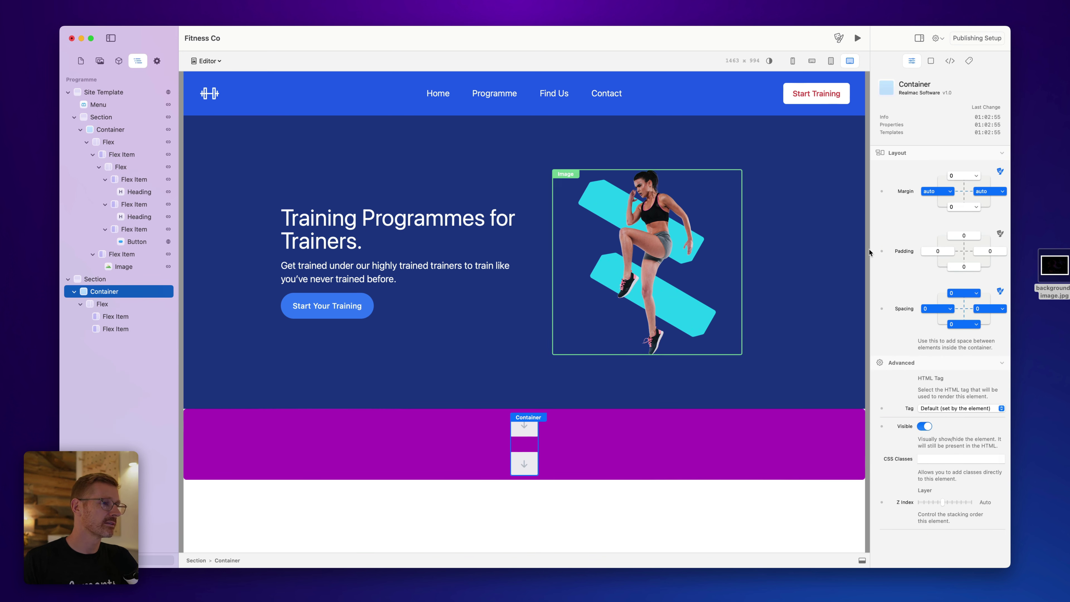
left_click(943, 192)
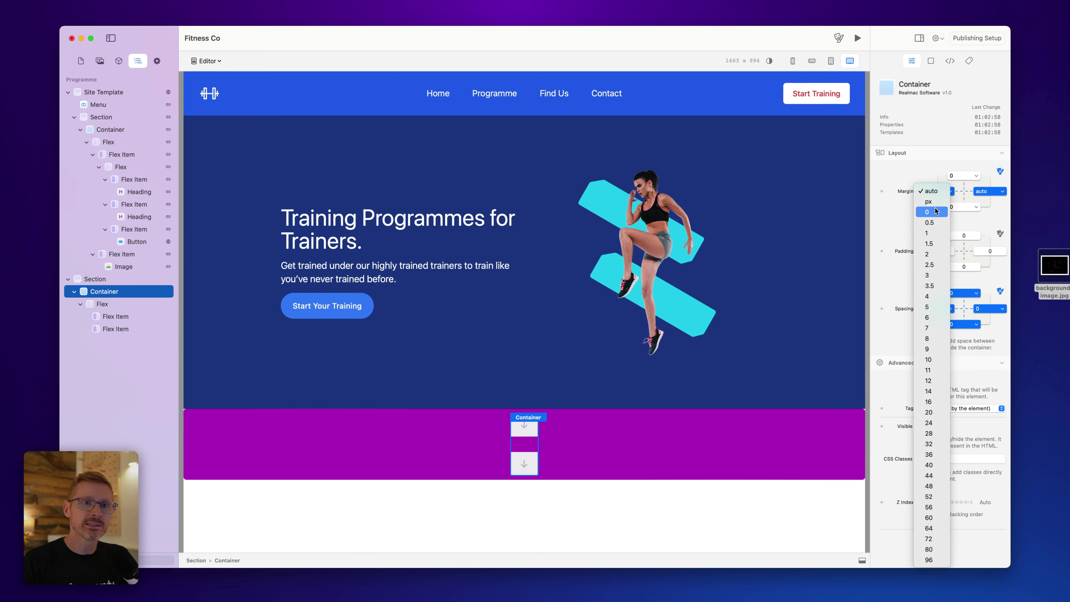
left_click(931, 211)
left_click(938, 191)
left_click(939, 171)
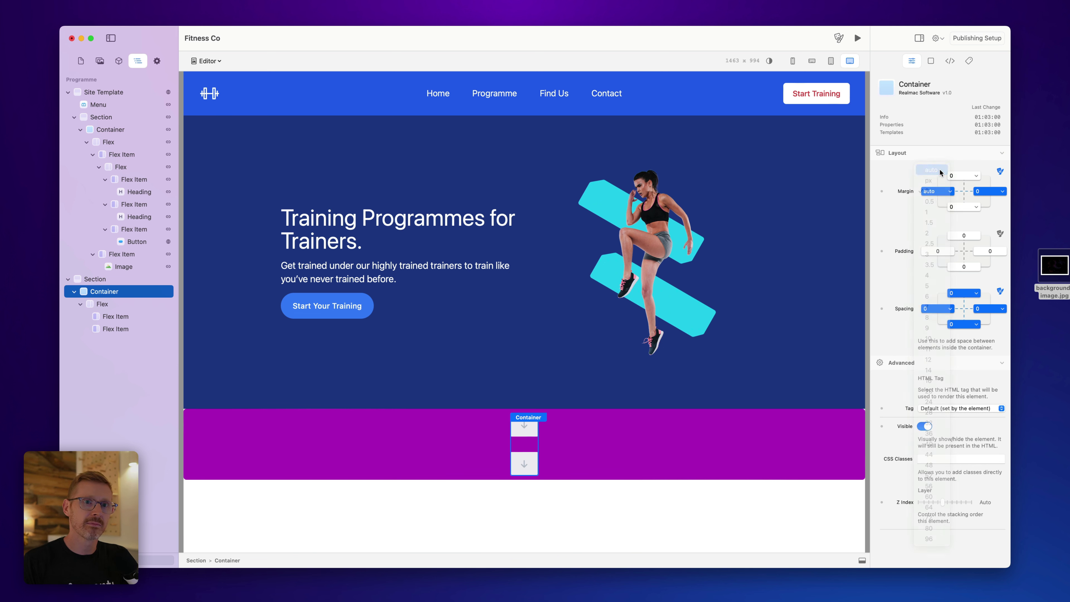
double_click(938, 252)
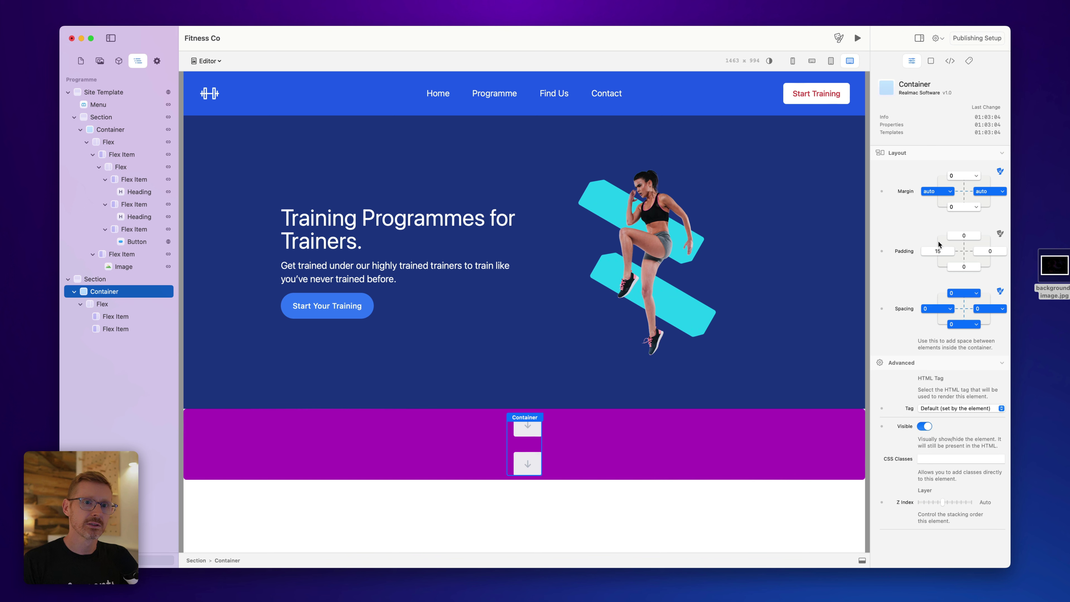
type("0")
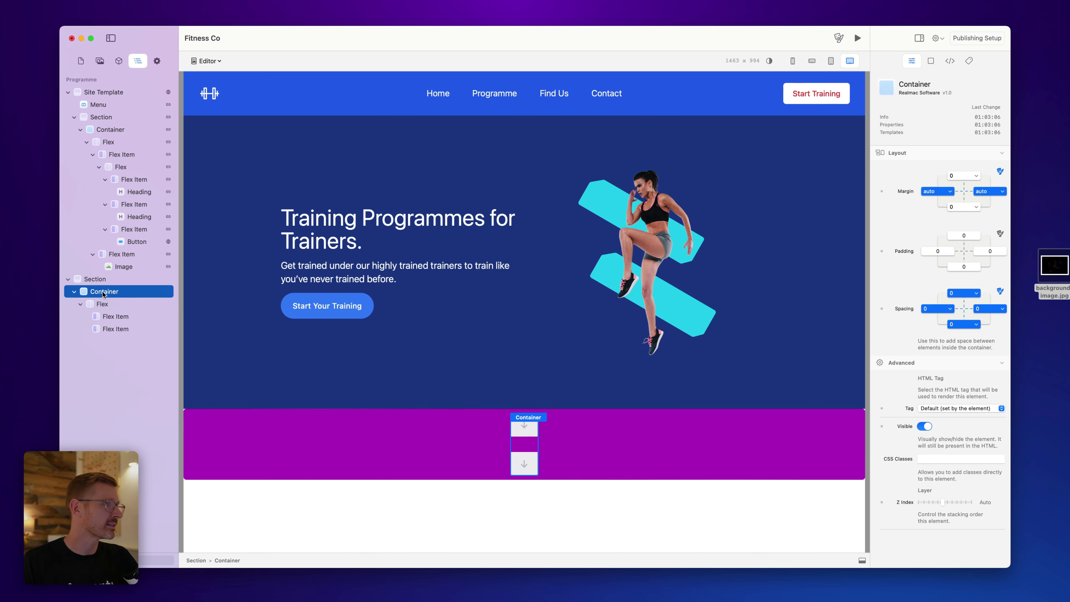
- Try Full height and width on the Flex element and return both to Auto
left_click(524, 444)
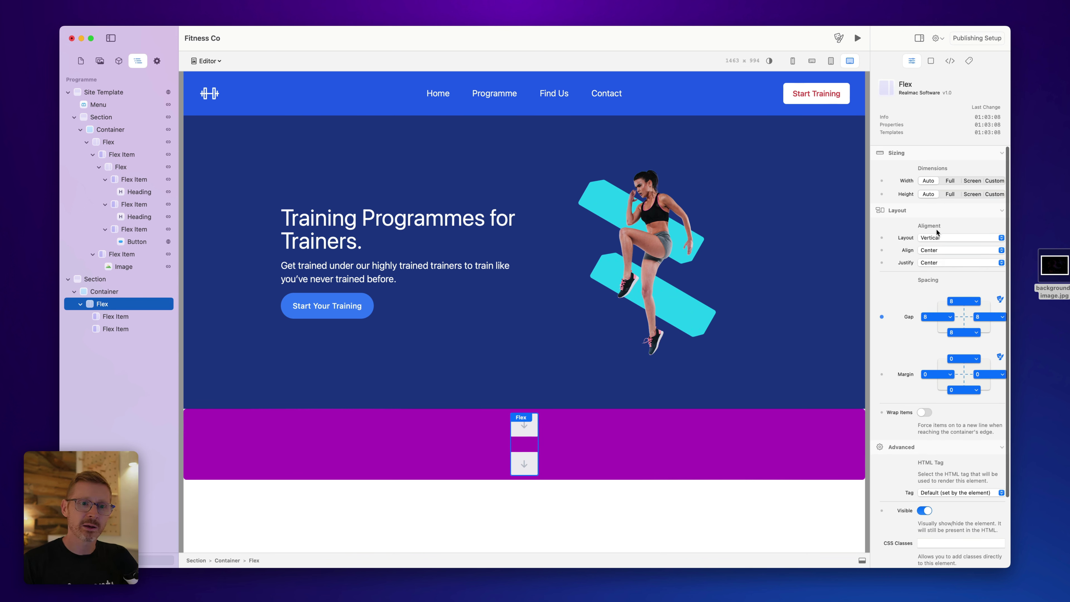
left_click(949, 194)
left_click(950, 180)
left_click(928, 194)
left_click(928, 180)
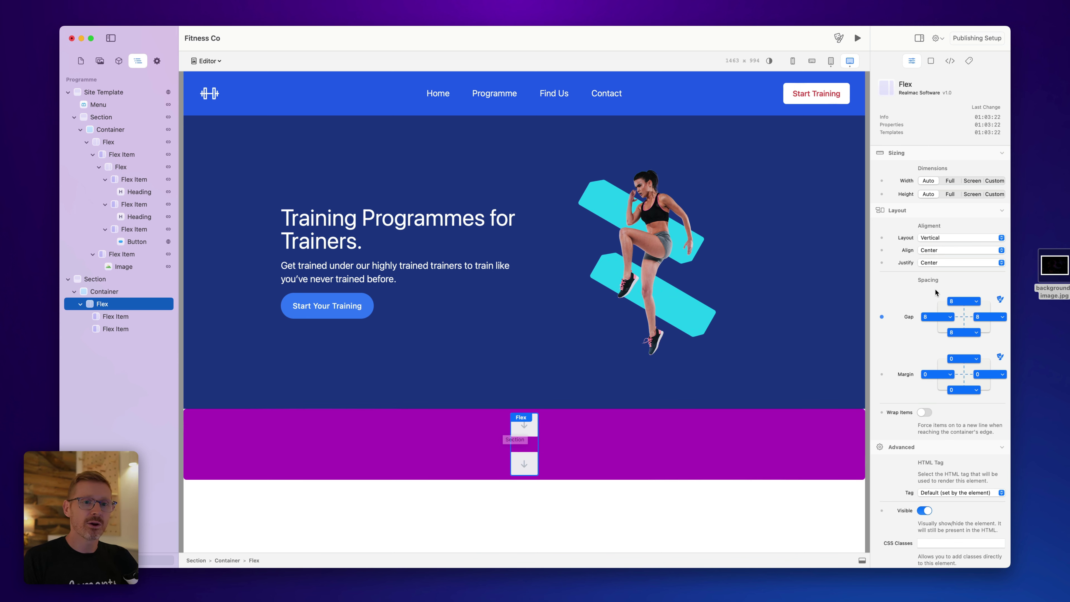
- Set the Flex layout to Horizontal and inspect its two flex items
left_click(942, 237)
left_click(948, 228)
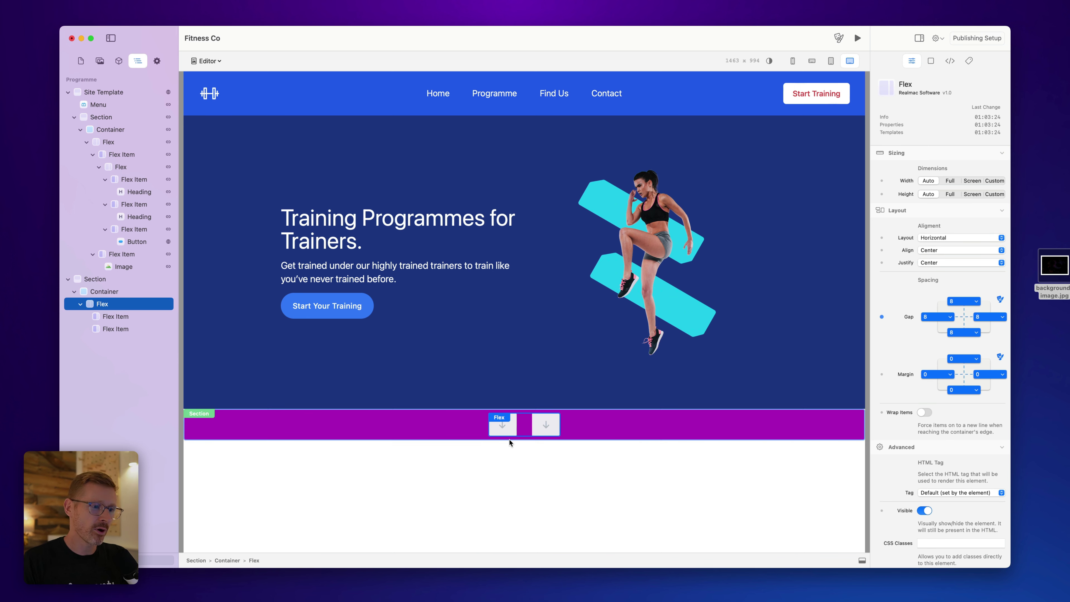
left_click(547, 429)
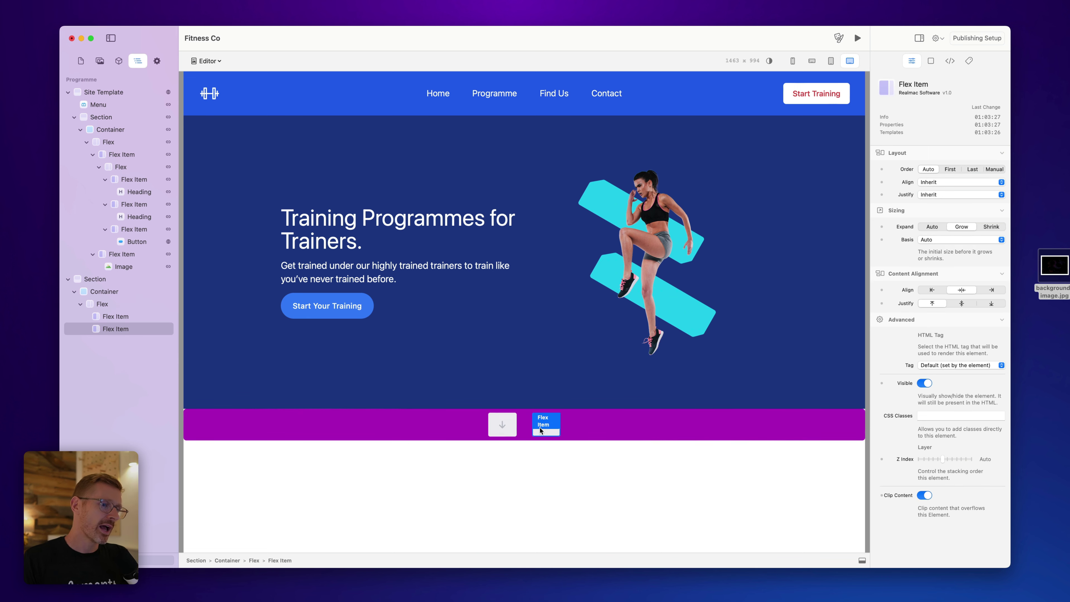
left_click(496, 429)
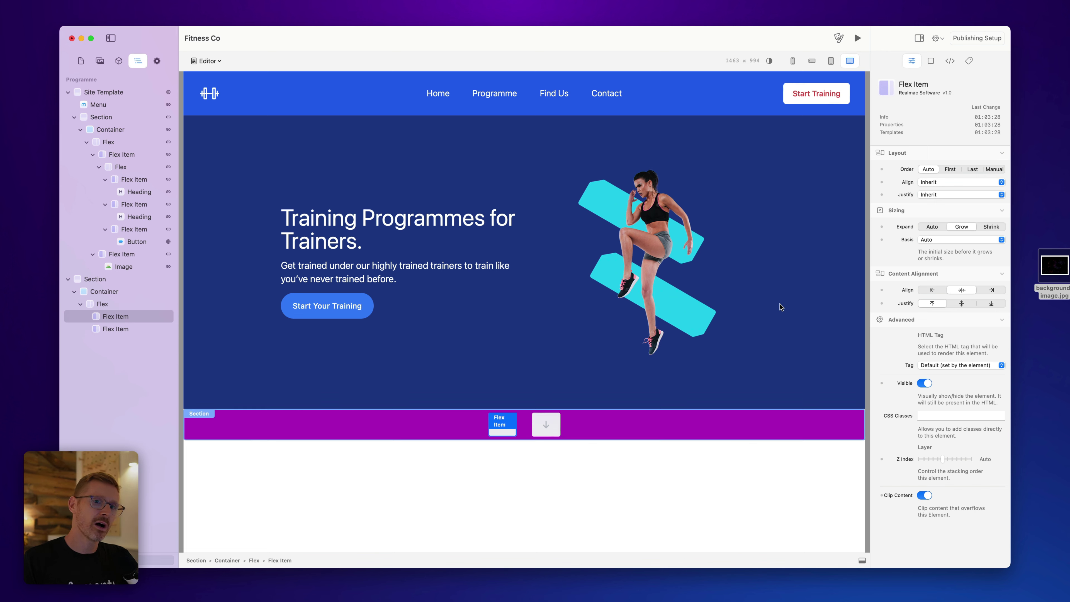
- Delete the Flex from the Container and add a Grid in its place
right_click(117, 304)
left_click(163, 422)
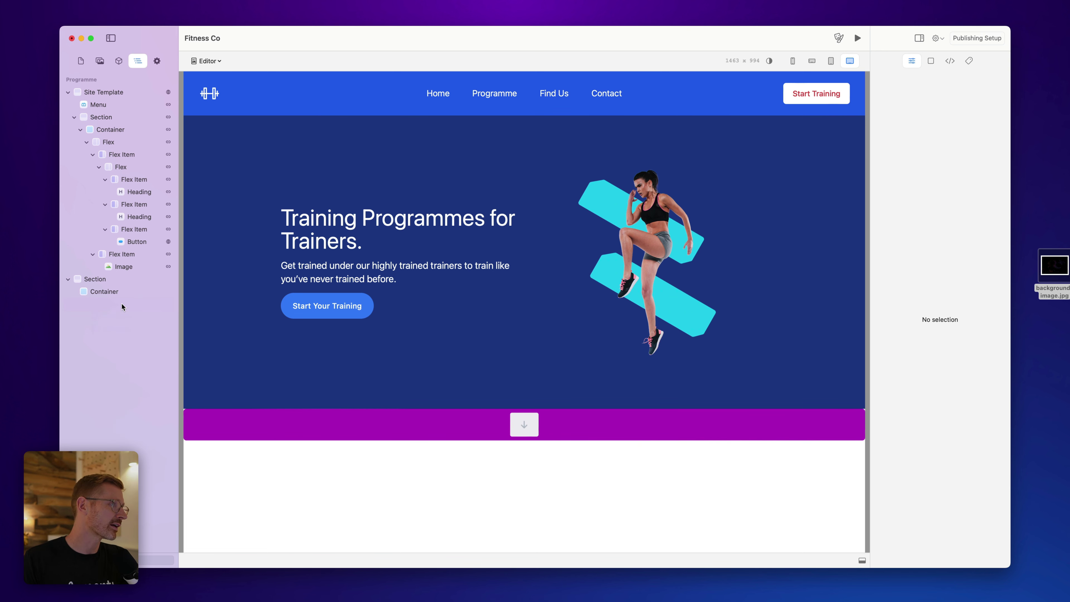
left_click(80, 61)
left_click(100, 61)
left_click(119, 60)
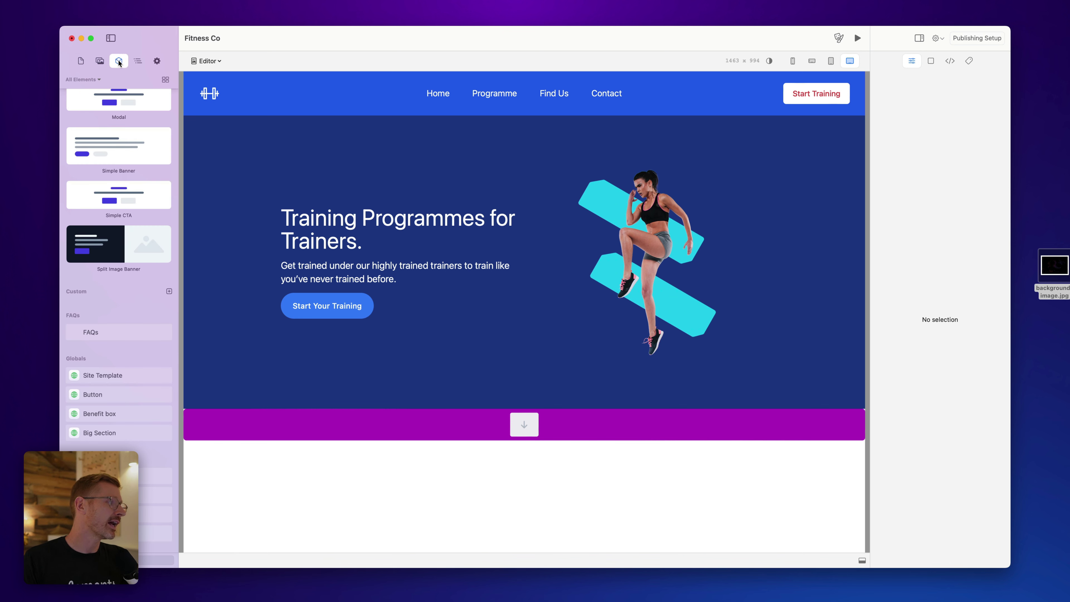
left_click(527, 423)
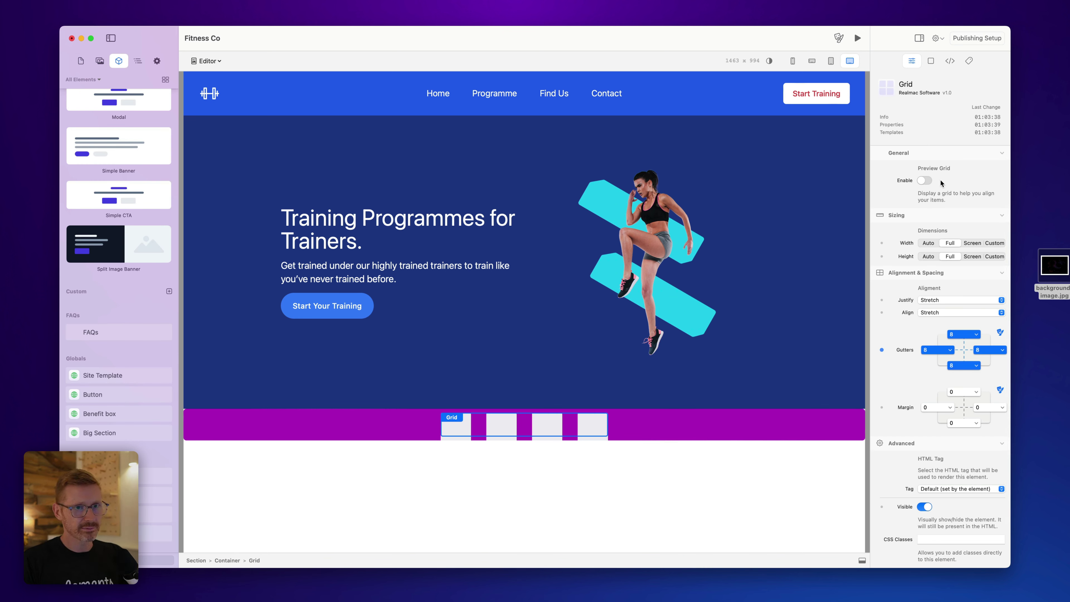
- Delete the last two items from the Grid
left_click(591, 425)
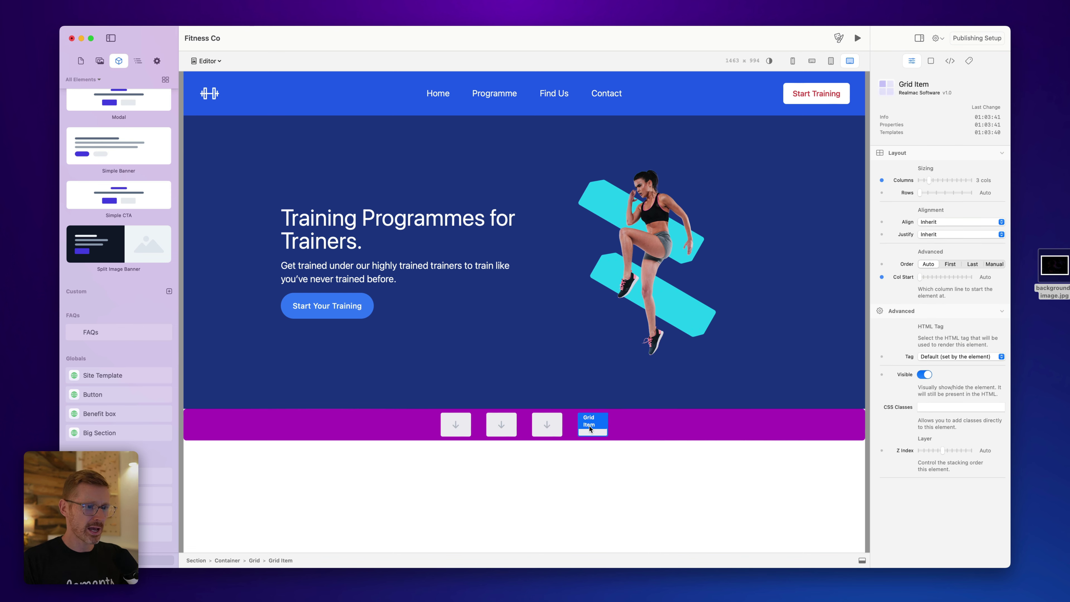
key("BackSpace")
key("BackSpace")
- Make the first grid item span 4 columns and the second grid item span 8 columns
left_click(468, 425)
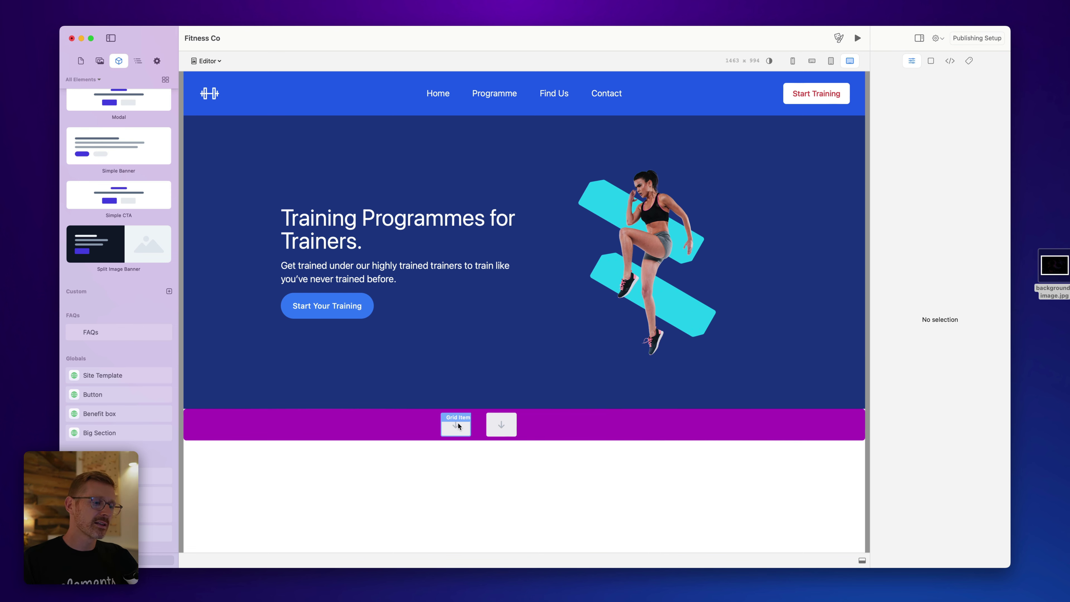
mouse_move(929, 181)
left_mouse_down()
mouse_move(955, 181)
mouse_move(929, 181)
left_mouse_up()
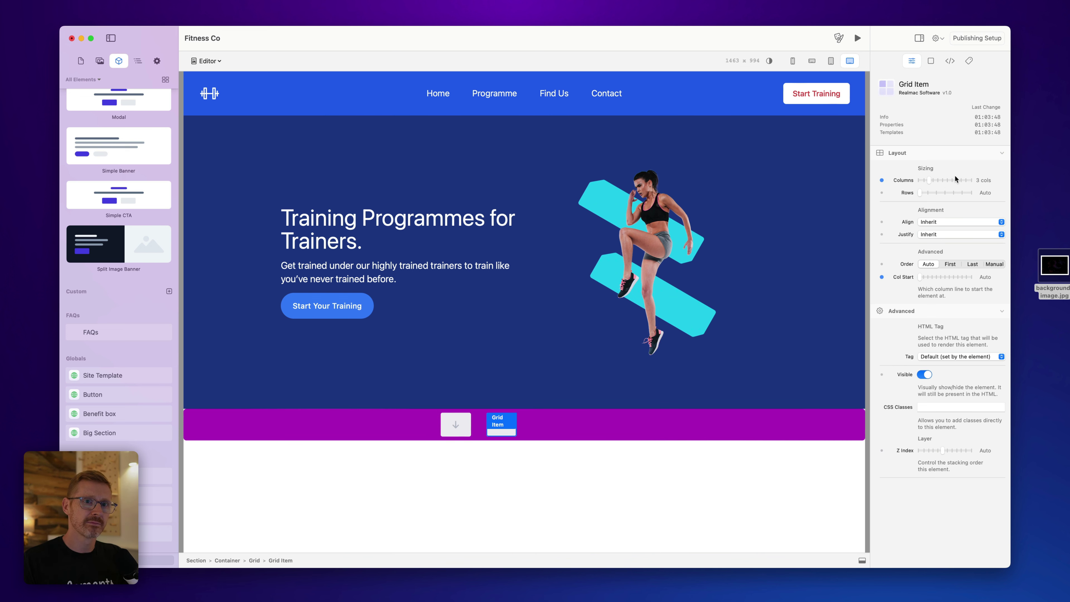
left_click(455, 428)
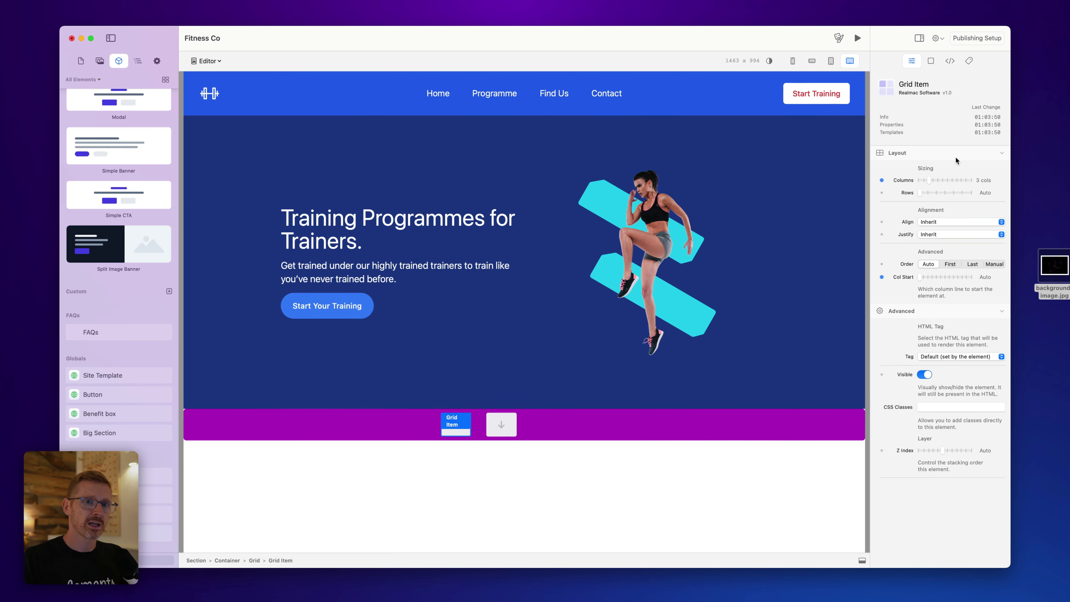
left_click_drag(933, 182, 934, 182)
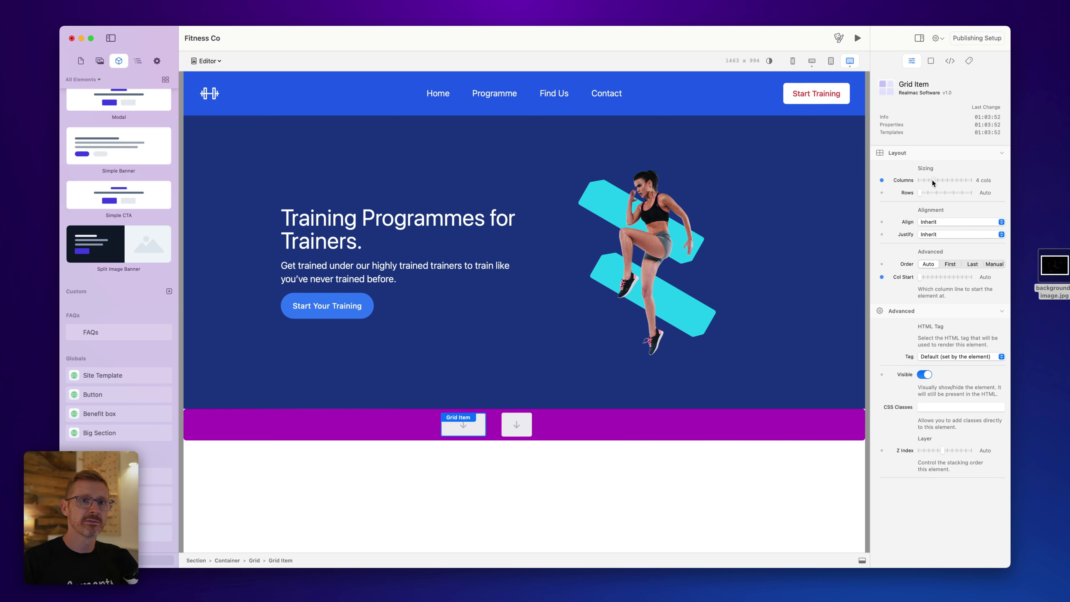
left_click(516, 429)
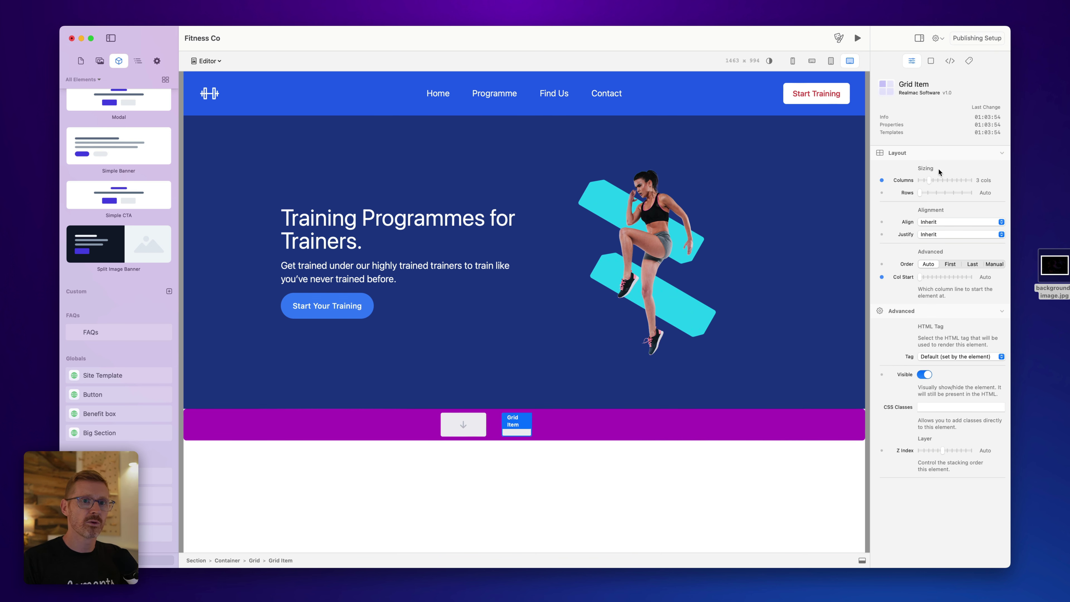
left_click_drag(934, 181, 951, 181)
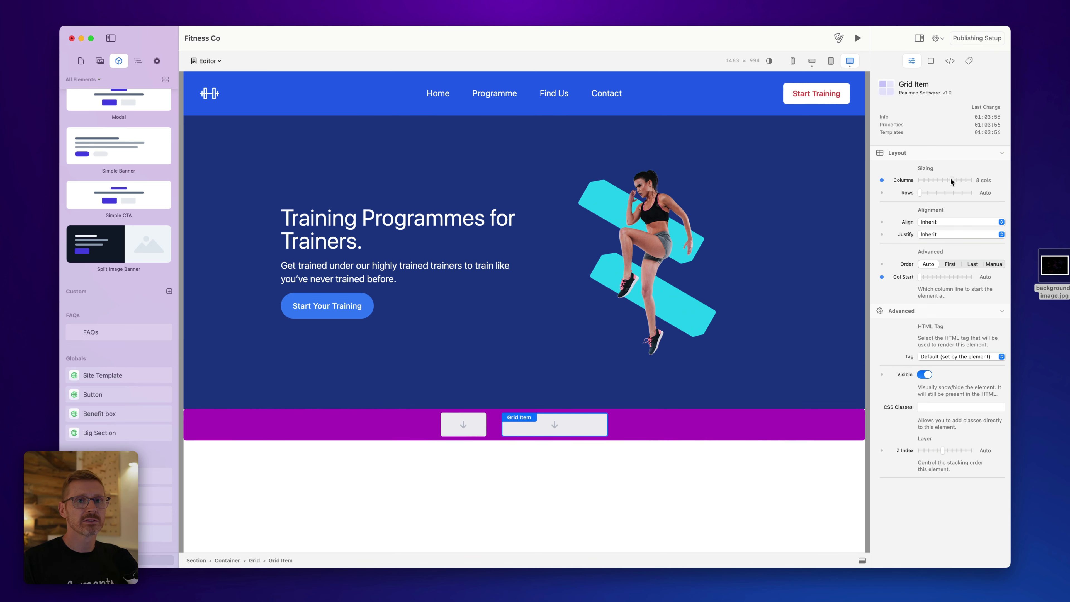
left_click(395, 419)
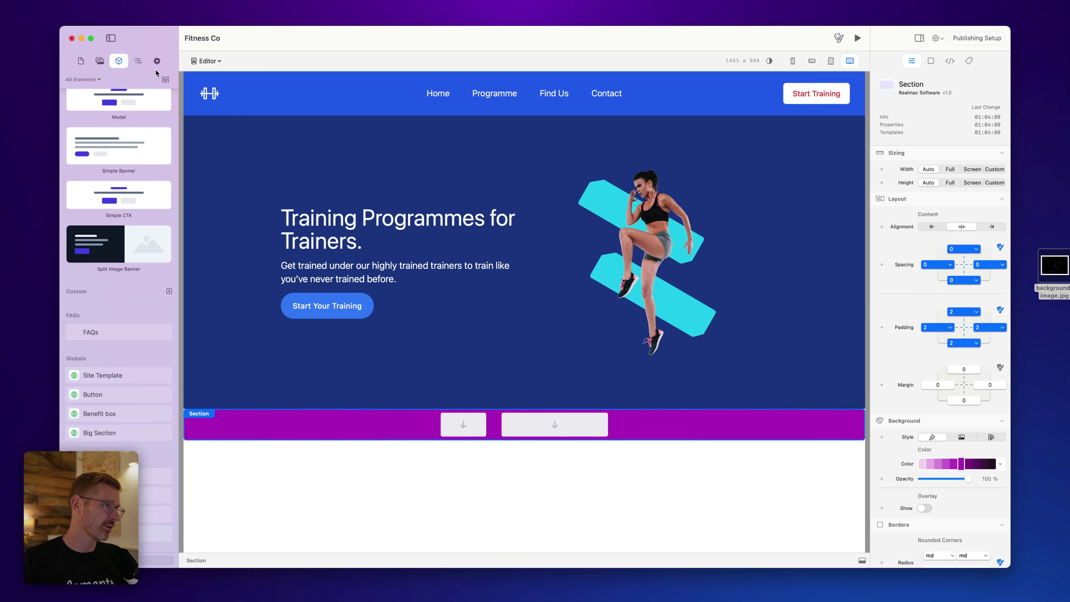
left_click(135, 62)
left_click(105, 306)
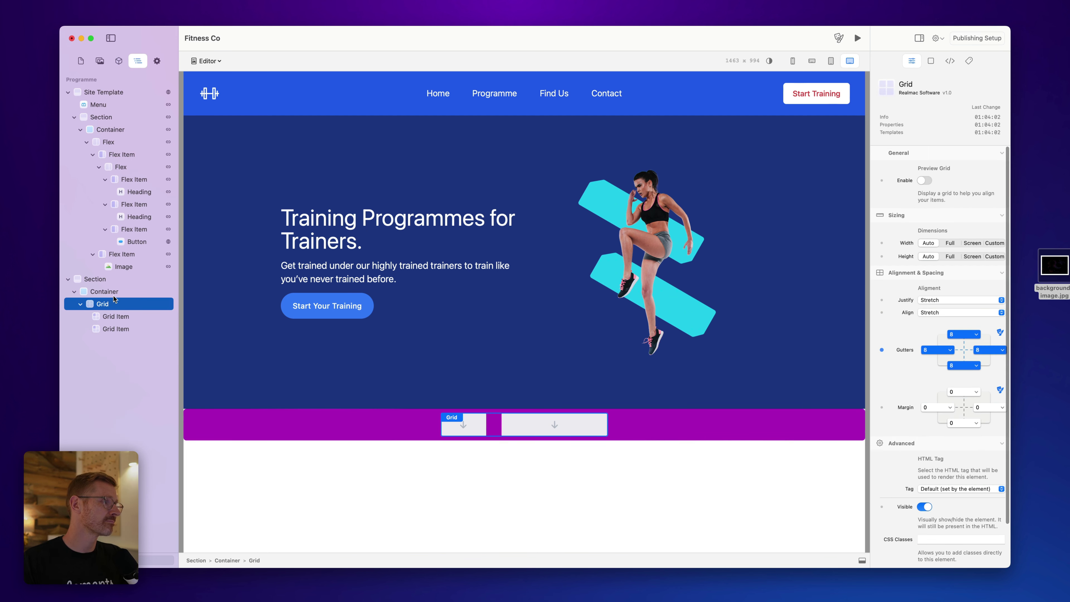
left_click_drag(106, 306, 101, 330)
- Switch the new Section's spacing off the theme values and change its sizing to Full height and Custom width
left_click(101, 281)
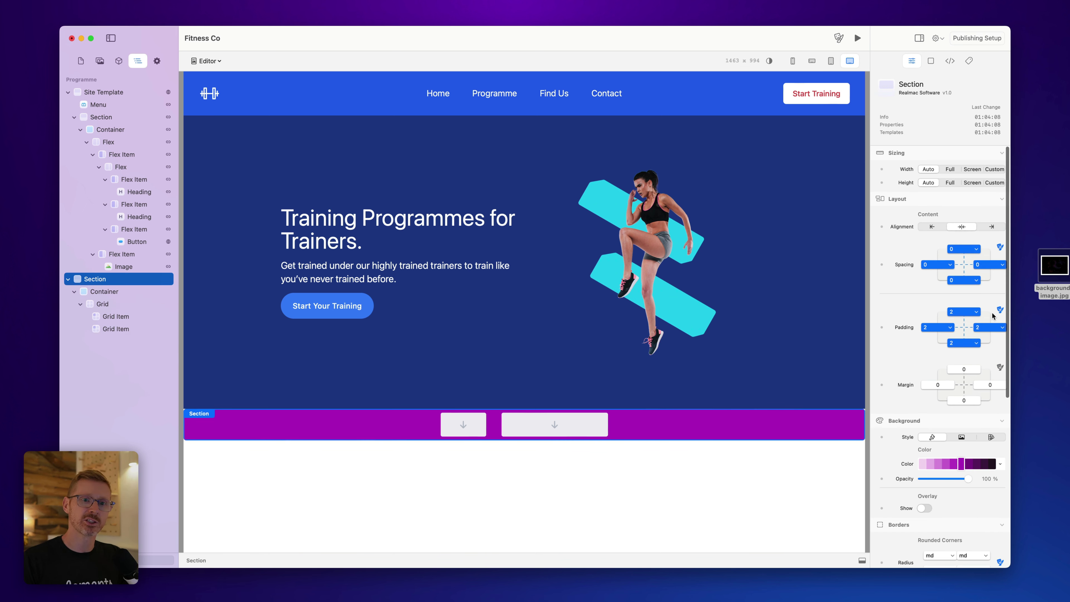
left_click(1001, 247)
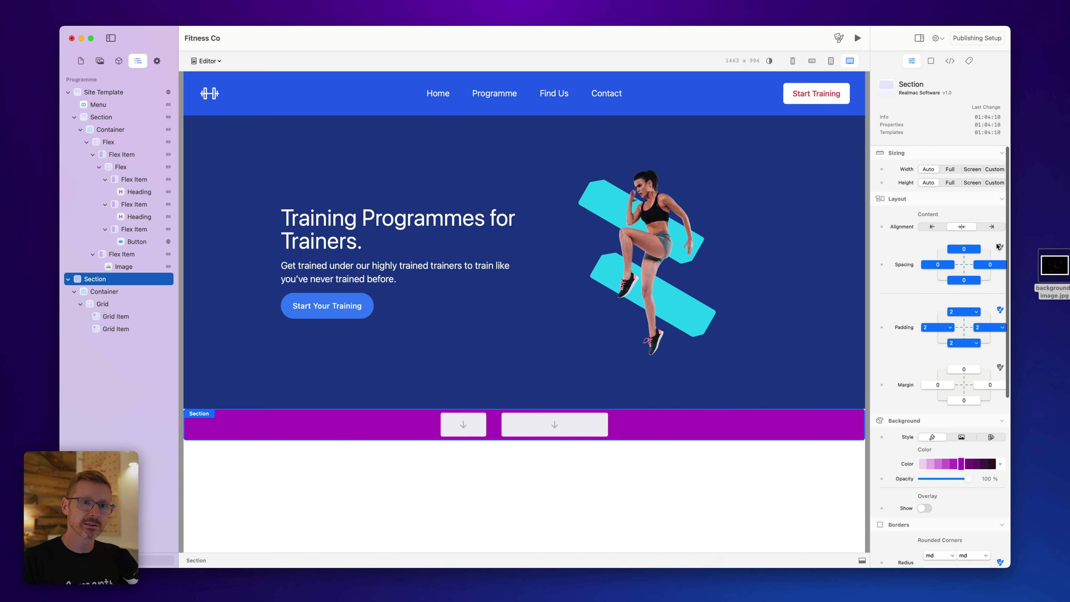
left_click(933, 228)
left_click(934, 228)
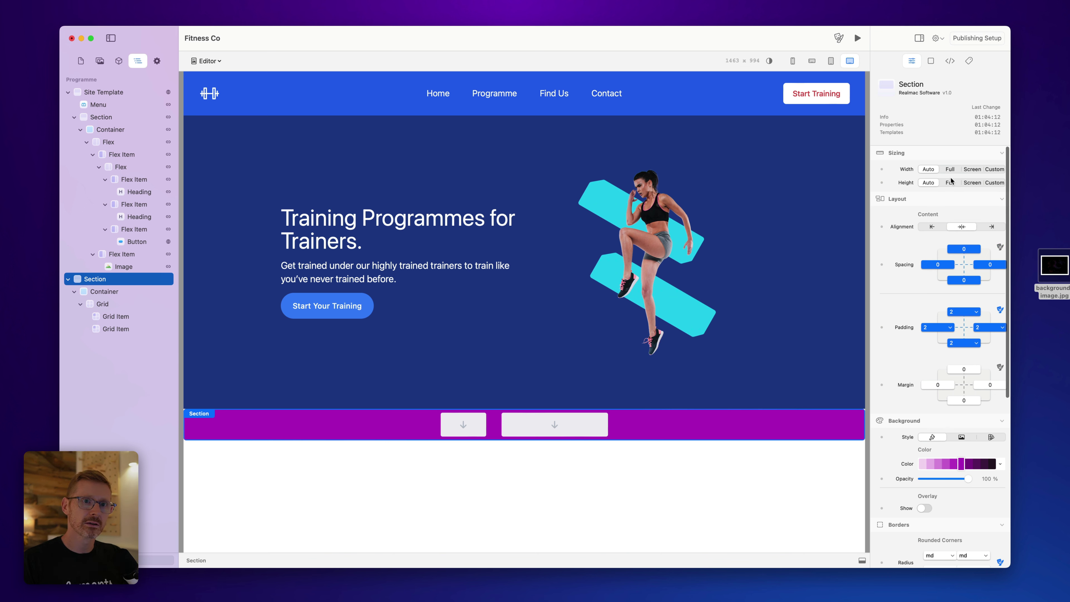
left_click(951, 182)
left_click(951, 169)
left_click(992, 169)
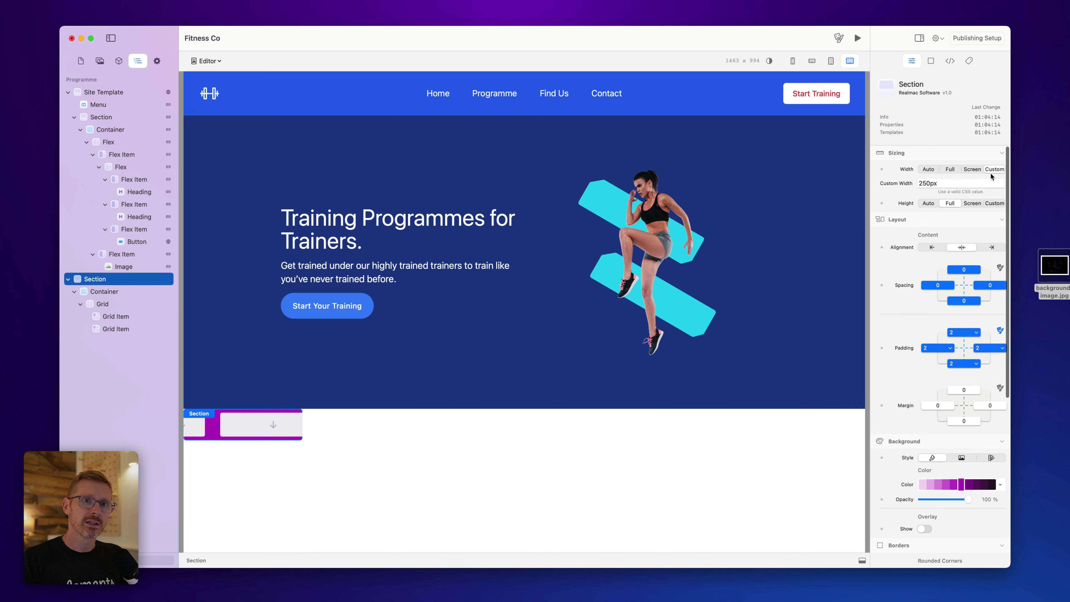
- Set the lower Section's width to Full and its top and bottom padding to 20
left_click(948, 169)
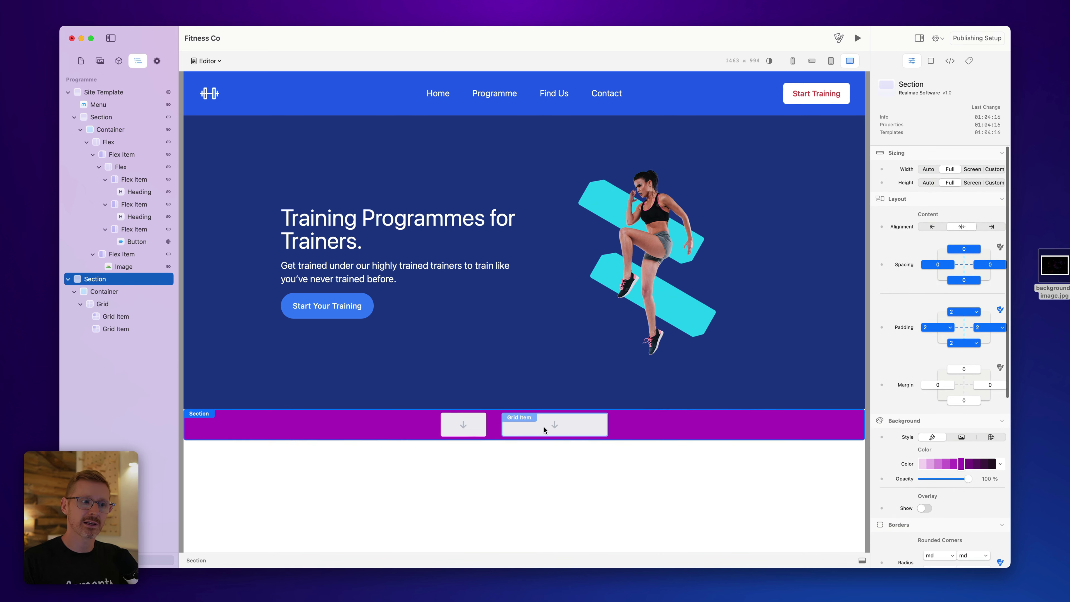
left_click(1000, 311)
left_click(1000, 310)
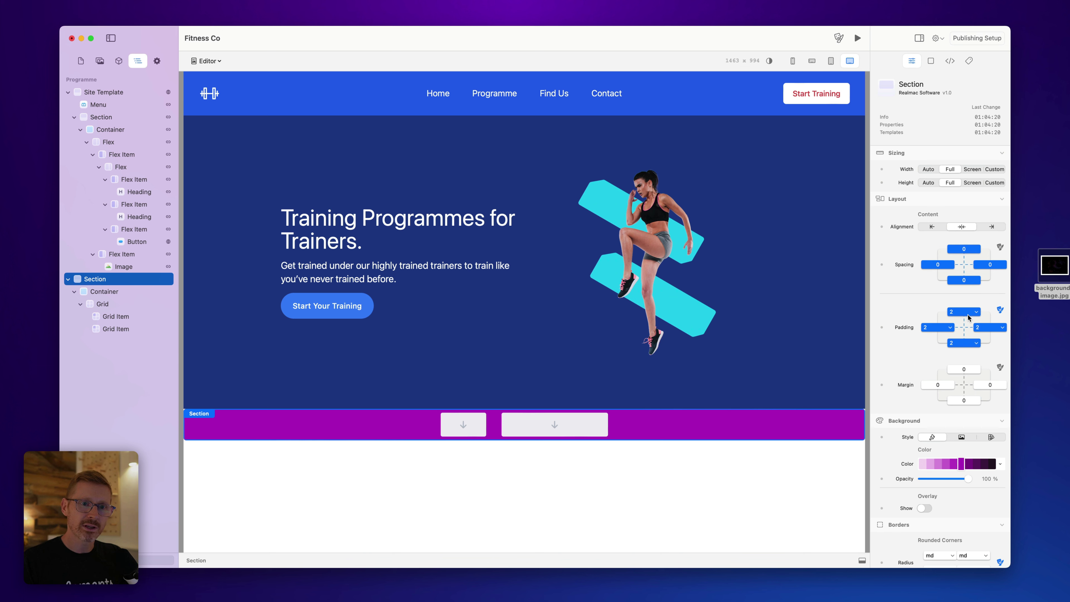
left_click(968, 314)
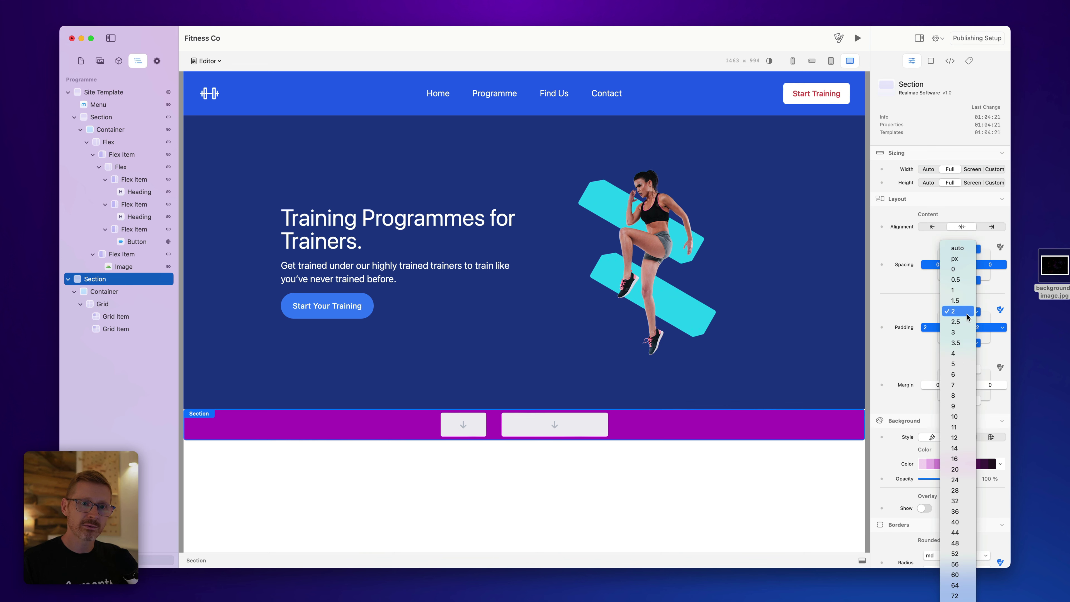
left_click(967, 475)
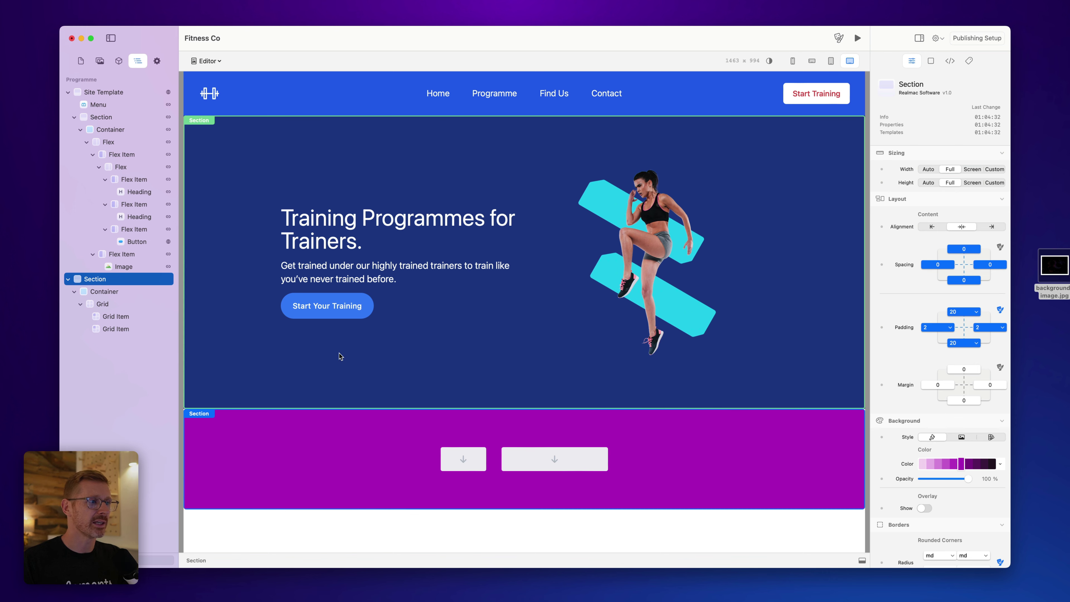
left_click(104, 292)
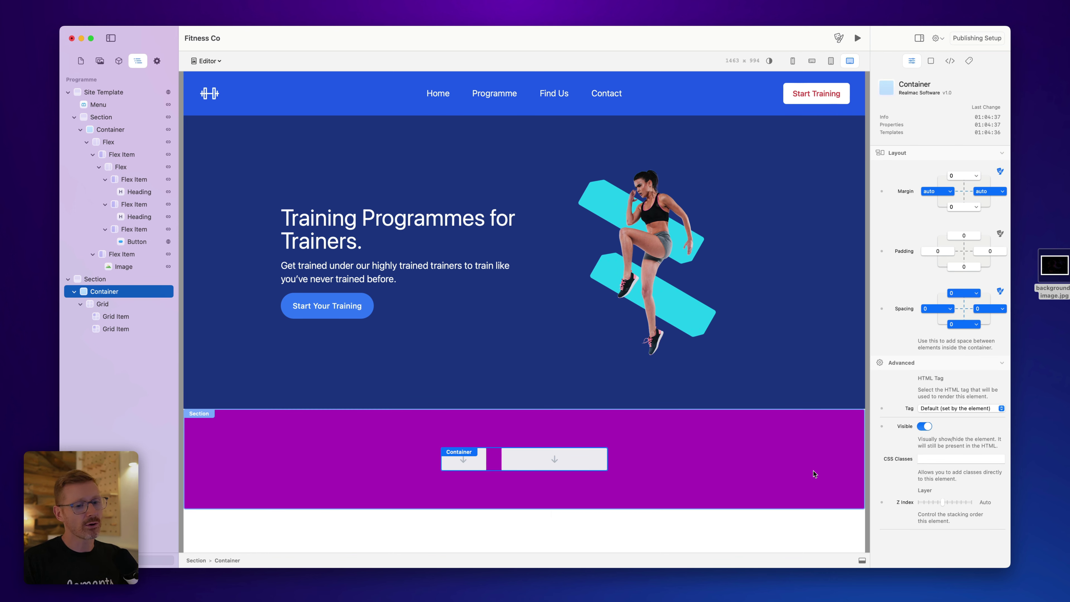
left_click(113, 305)
left_click(121, 316)
left_click(123, 305)
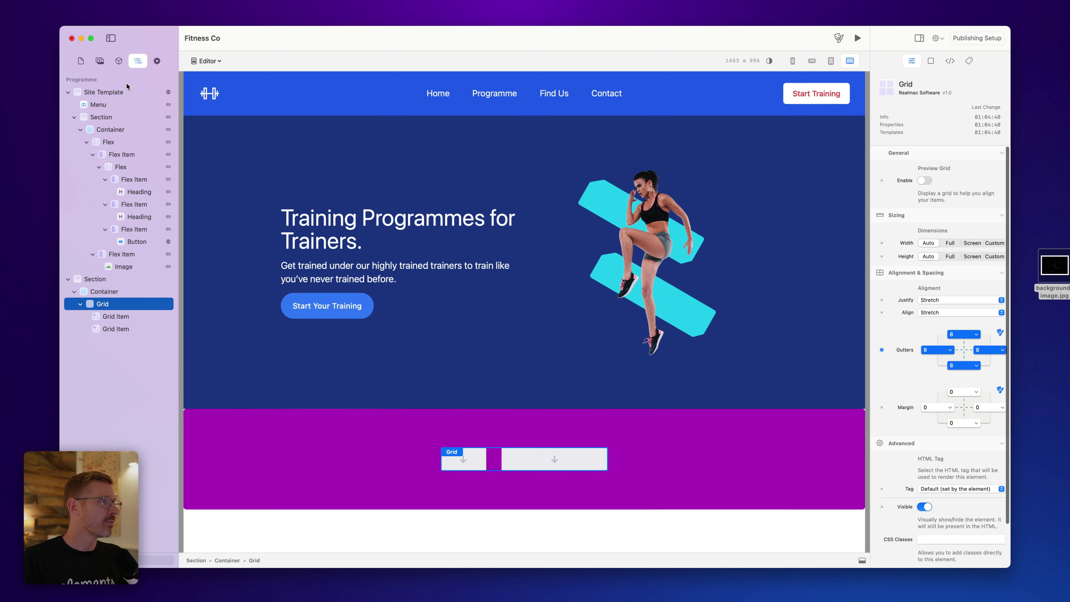
- Add a Heading to the first grid item and change its text to "Sidebar"
left_click(119, 61)
scroll(118, 177, "down", 10)
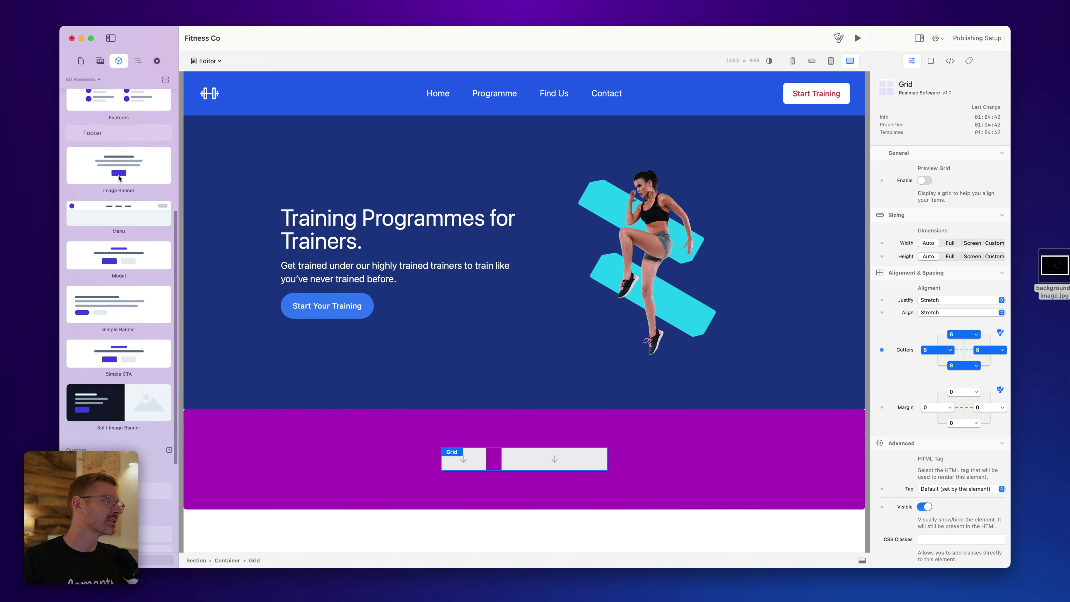
scroll(119, 177, "up", 5)
left_click_drag(92, 134, 463, 460)
key("super+a")
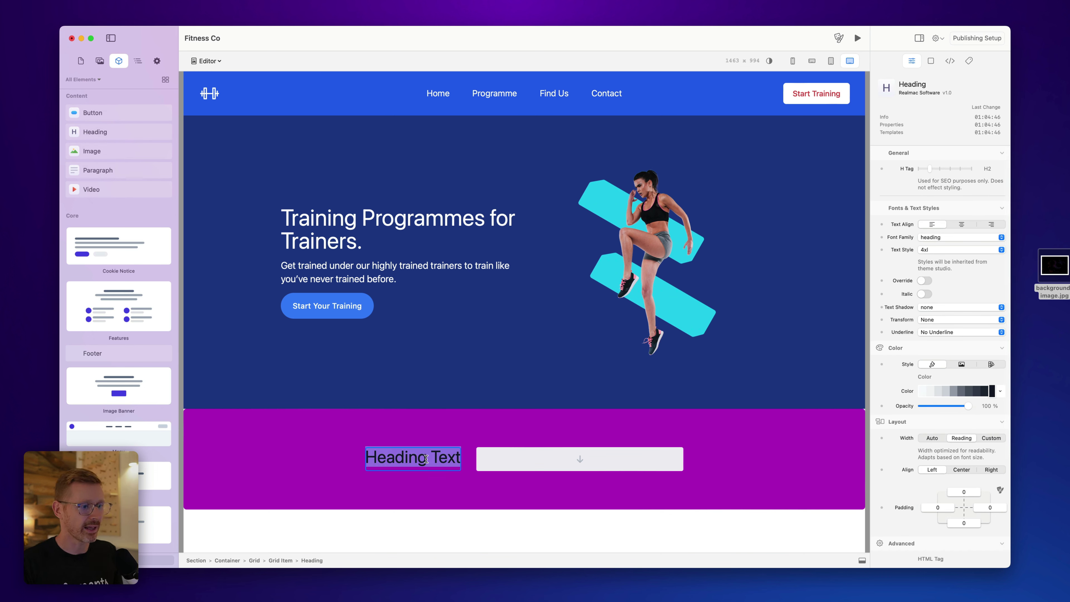
type("Sidebar")
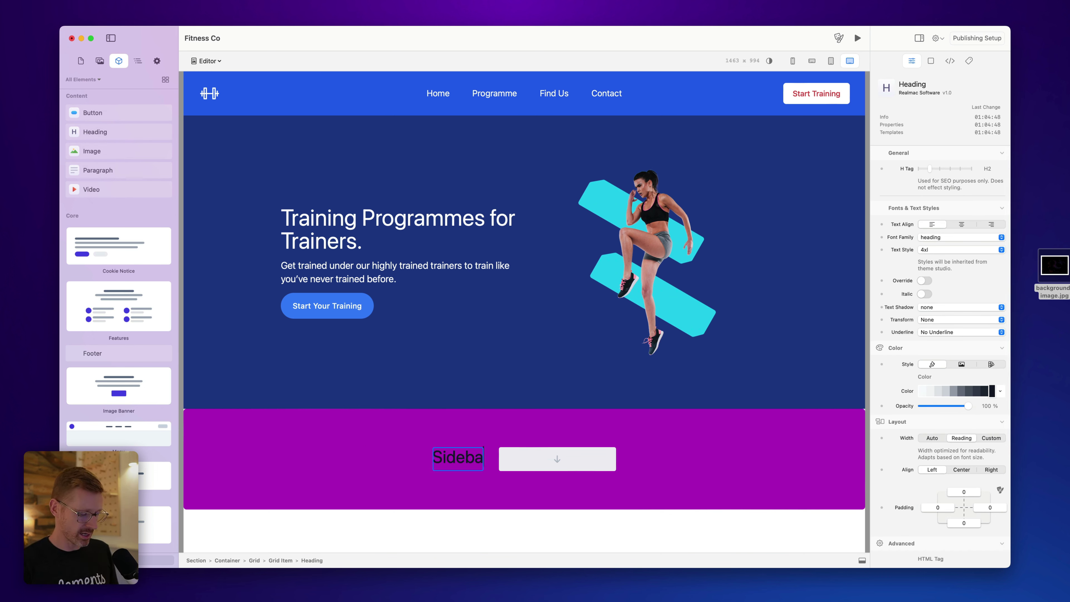
left_click(541, 464)
left_click(458, 462)
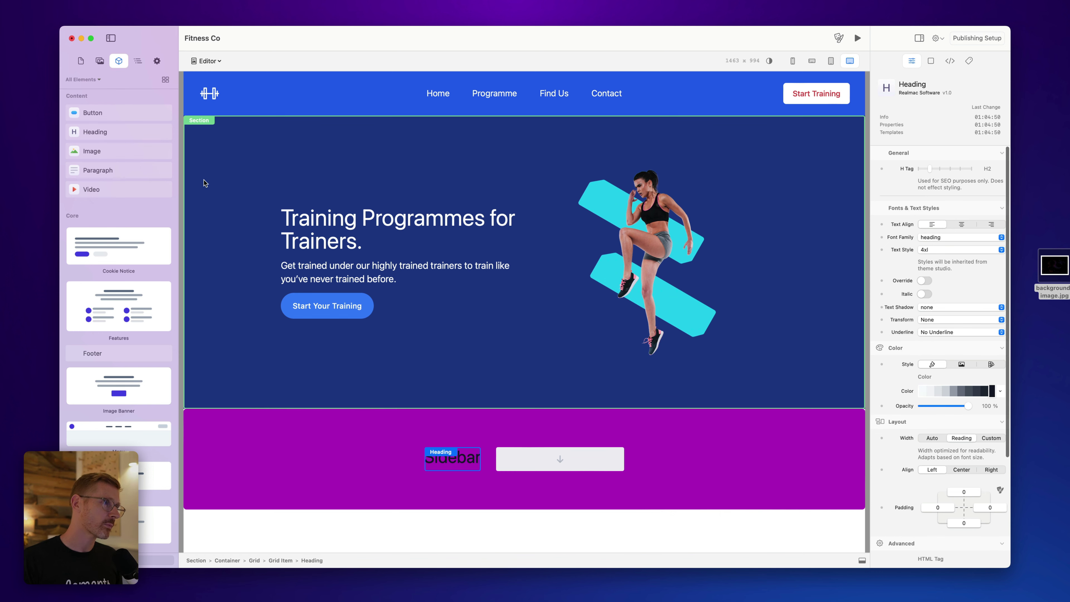
- Add a Heading to the second grid item and change its text to "Main Content"
left_click_drag(95, 132, 528, 461)
double_click(544, 457)
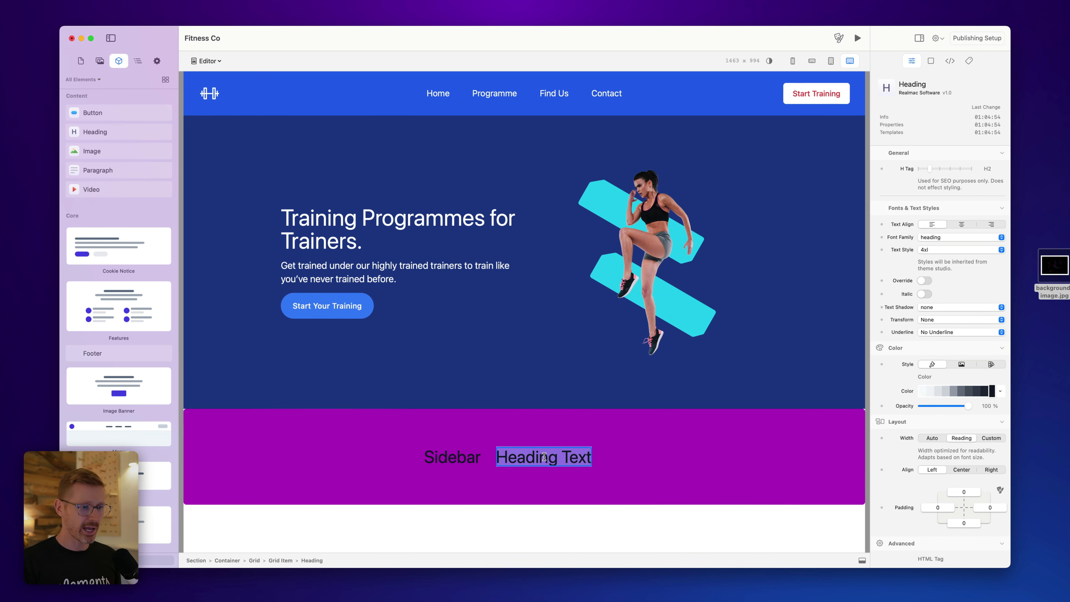
type("Main")
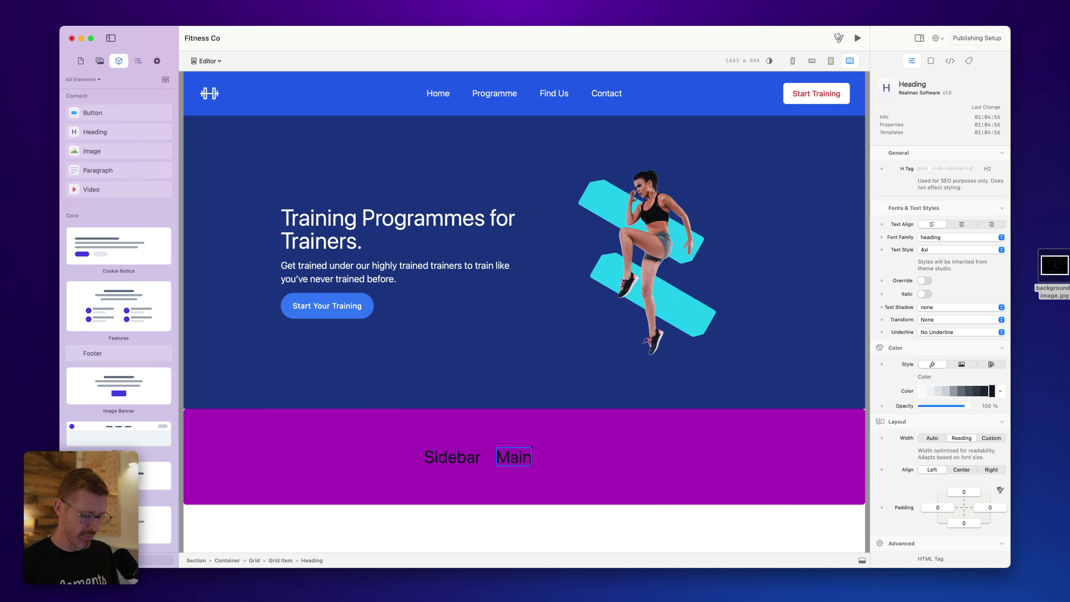
type(" Content")
left_click(487, 465)
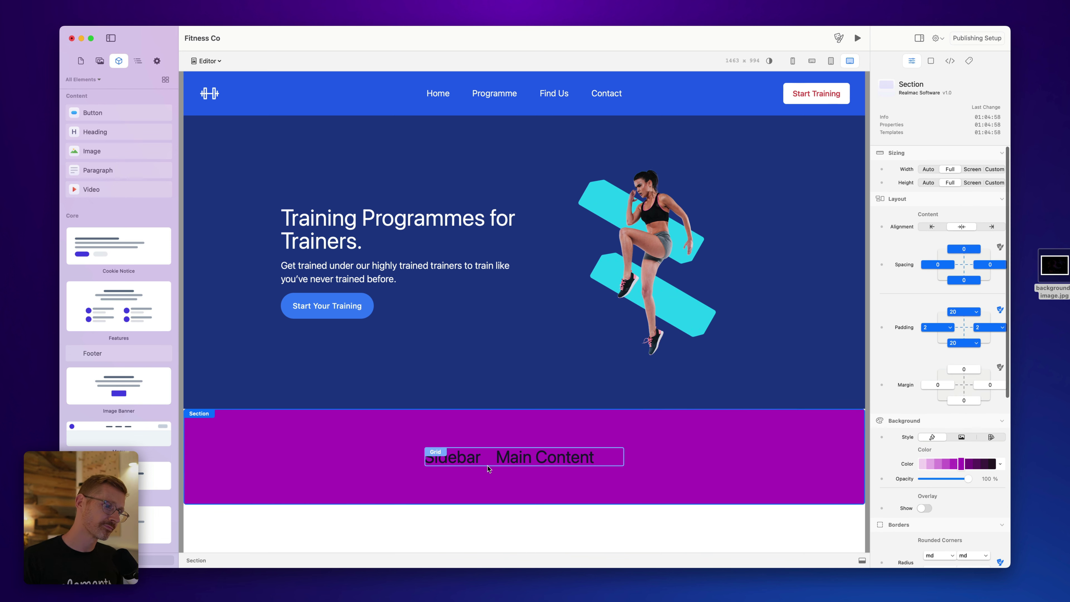
- Change the lower Section's background to the white palette and pick its lightest shade
left_click(100, 61)
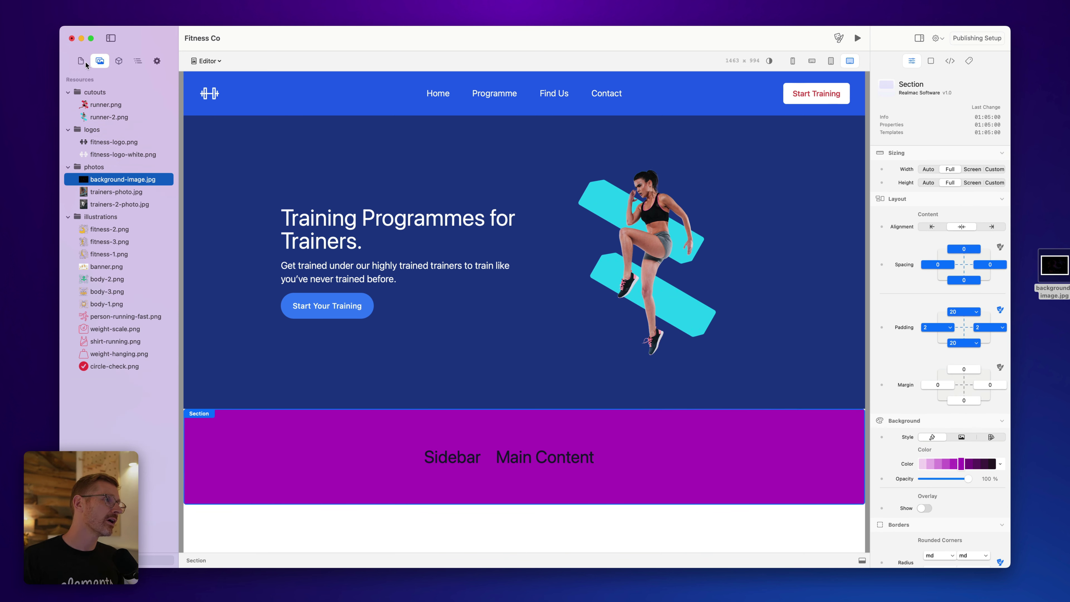
left_click(82, 62)
left_click(138, 61)
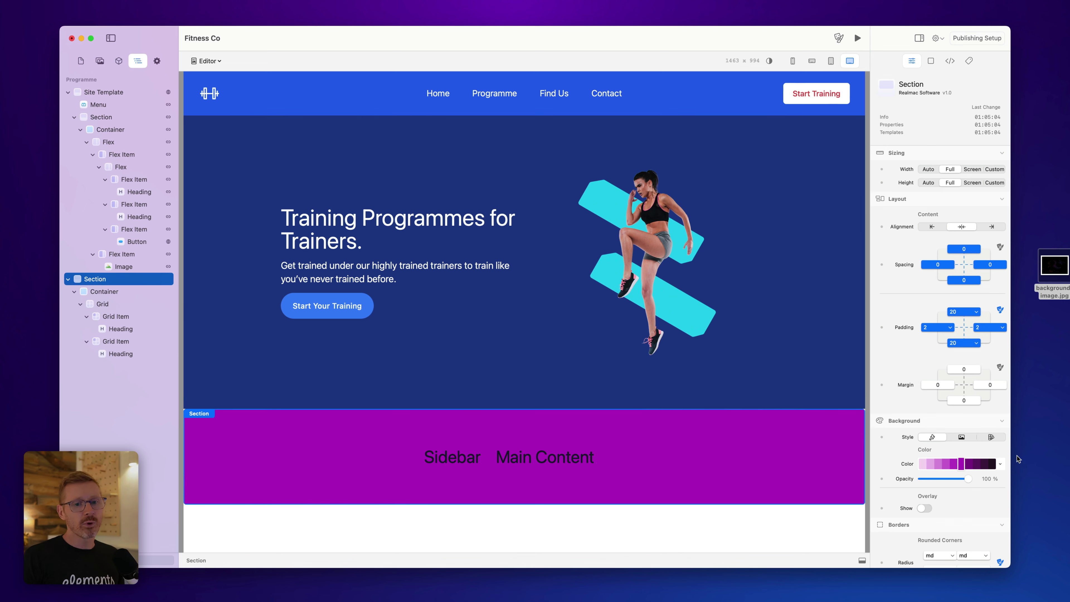
left_click(1000, 463)
scroll(992, 321, "down", 10)
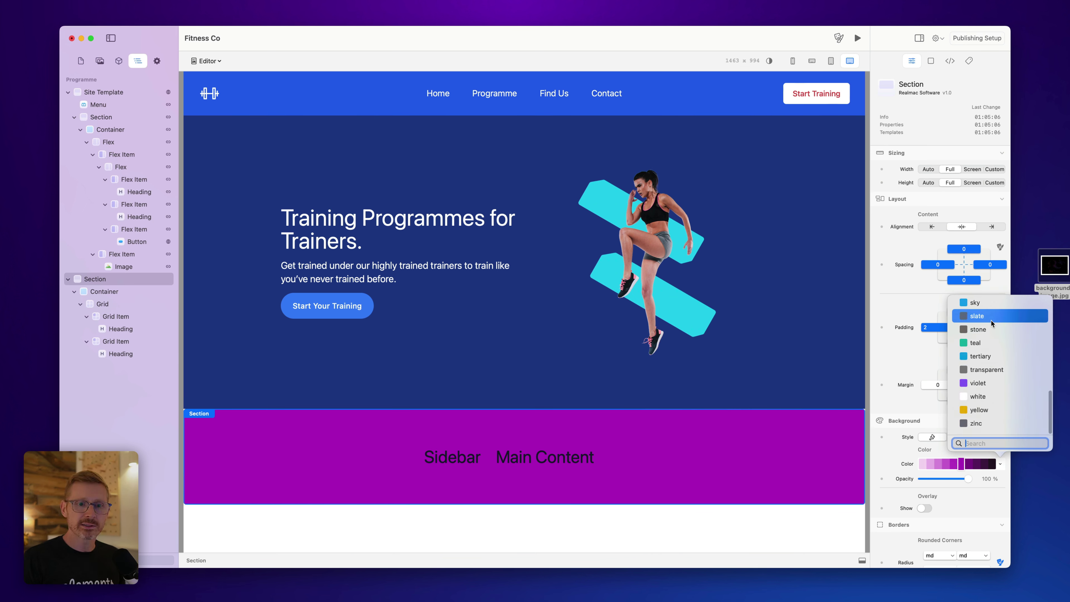
left_click(977, 397)
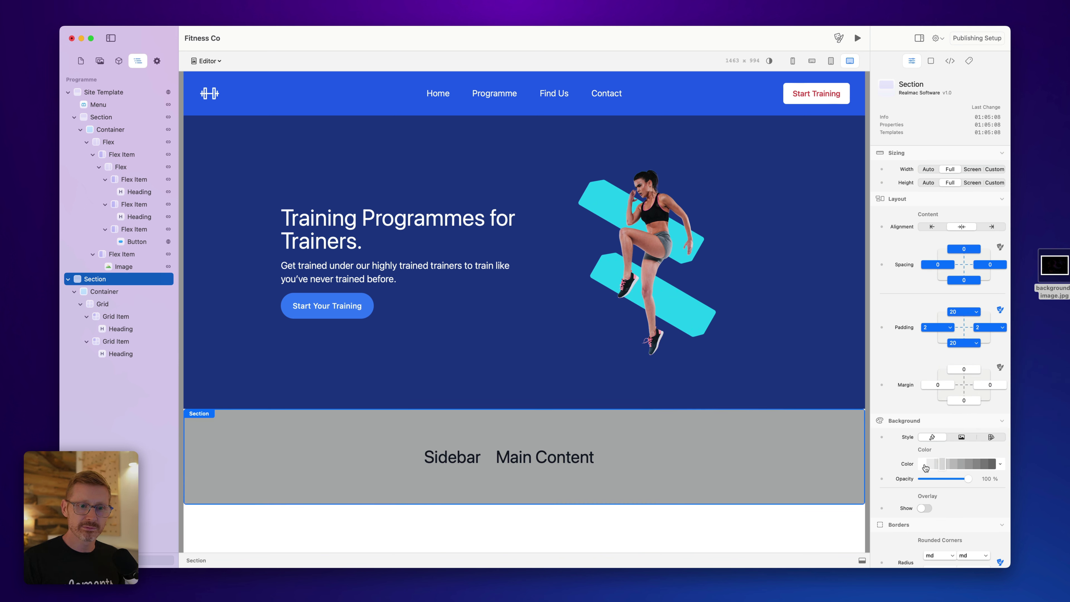
left_click(924, 464)
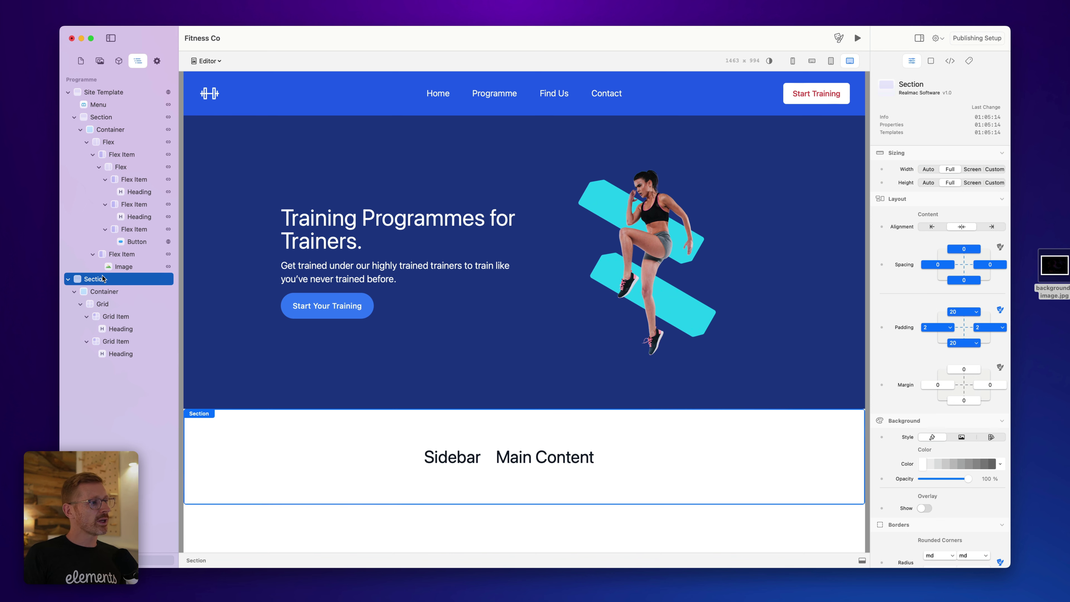
- Move the Sidebar/Main Content Section into the Site Template and check how it appears on the Home page
left_click_drag(102, 279, 110, 92)
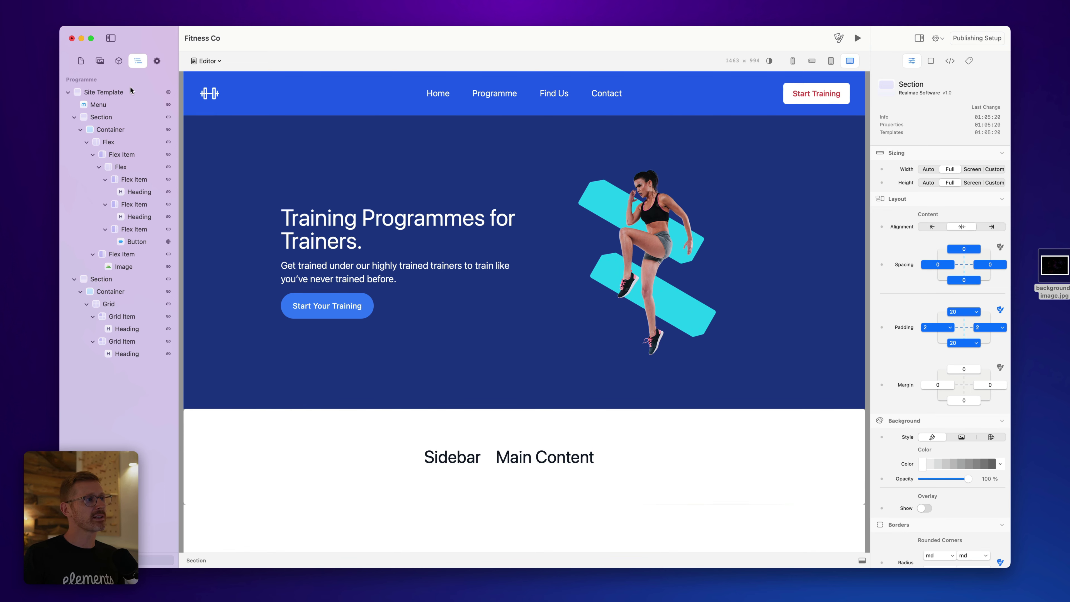
left_click(81, 61)
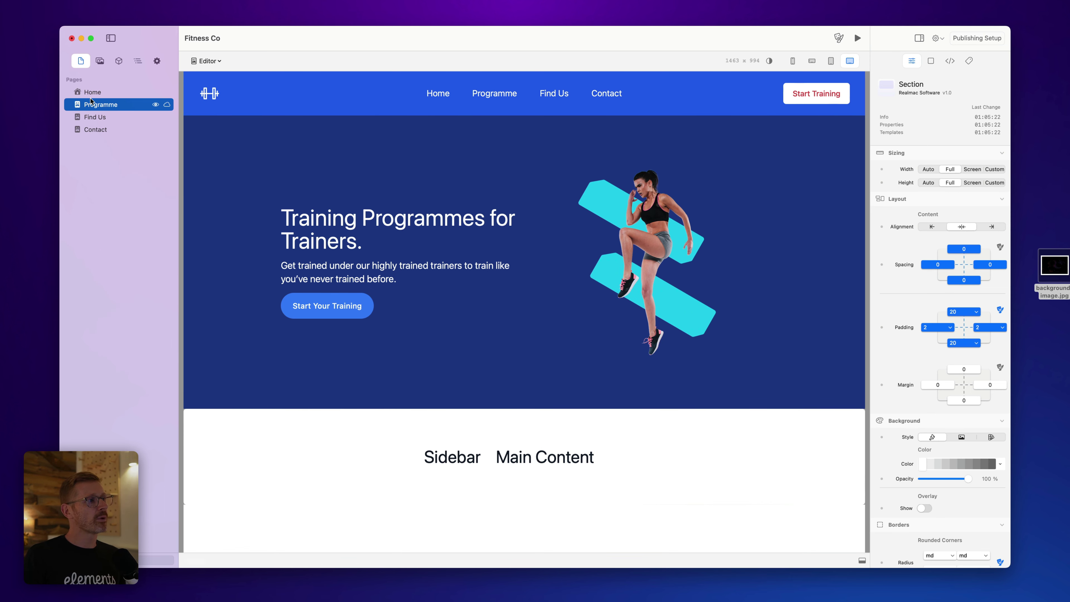
left_click(92, 93)
scroll(442, 326, "down", 5)
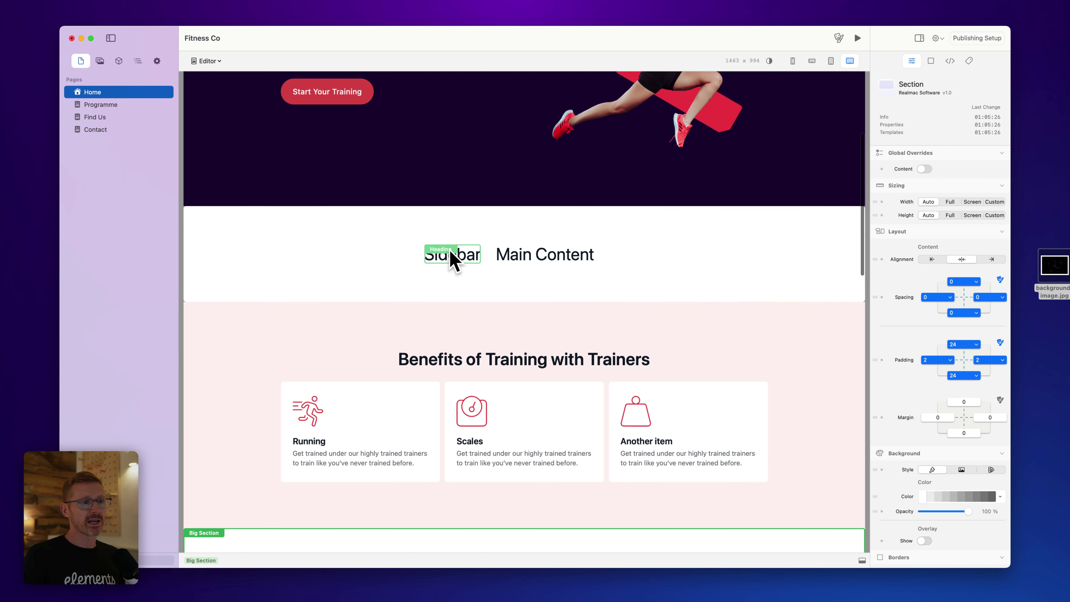
left_click(543, 256)
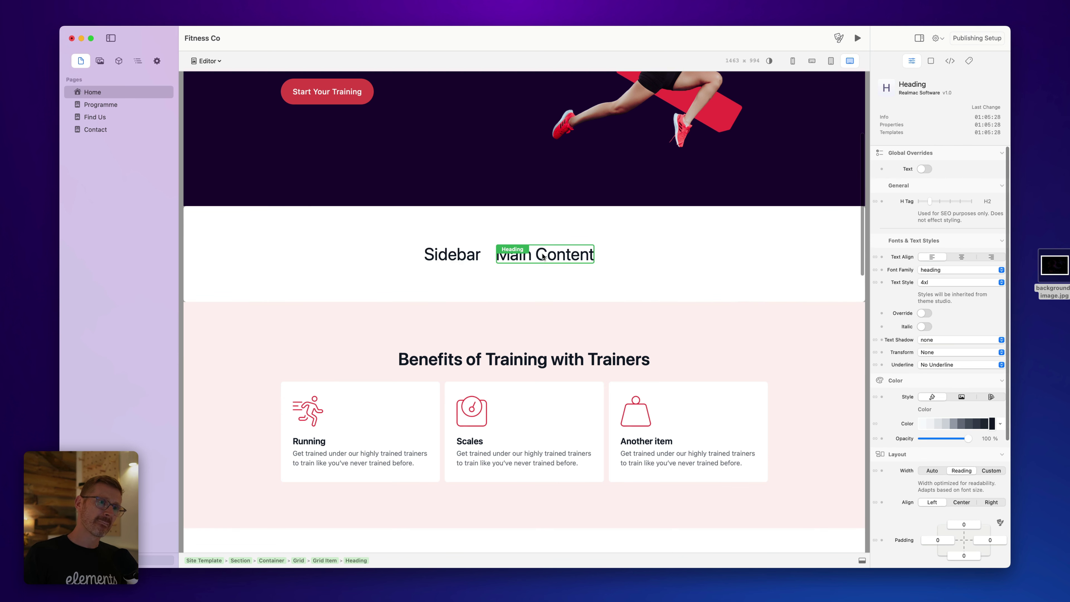
scroll(618, 345, "down", 5)
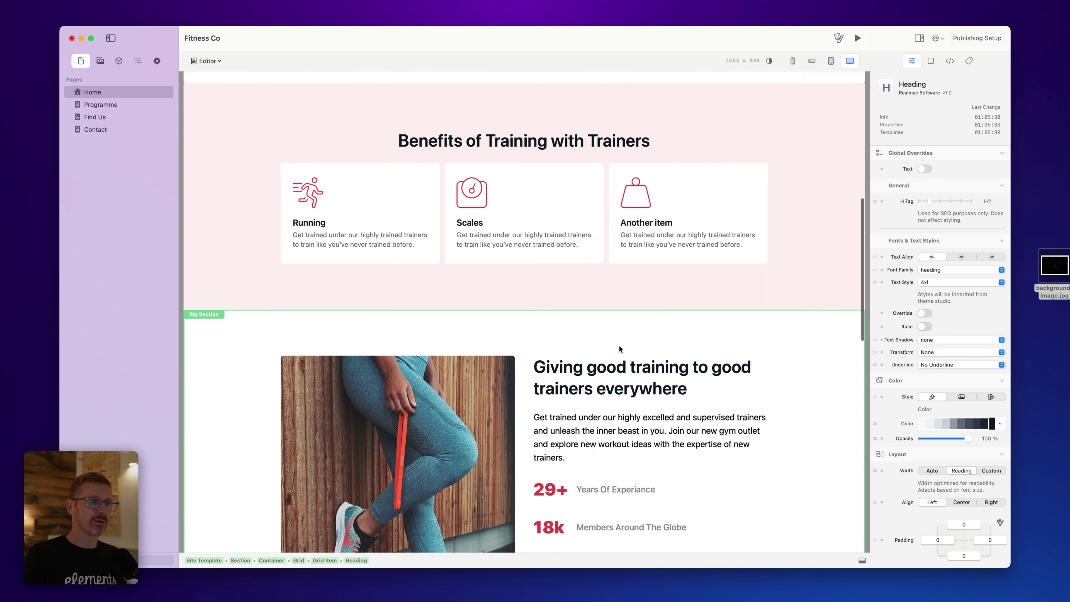
scroll(554, 354, "up", 4)
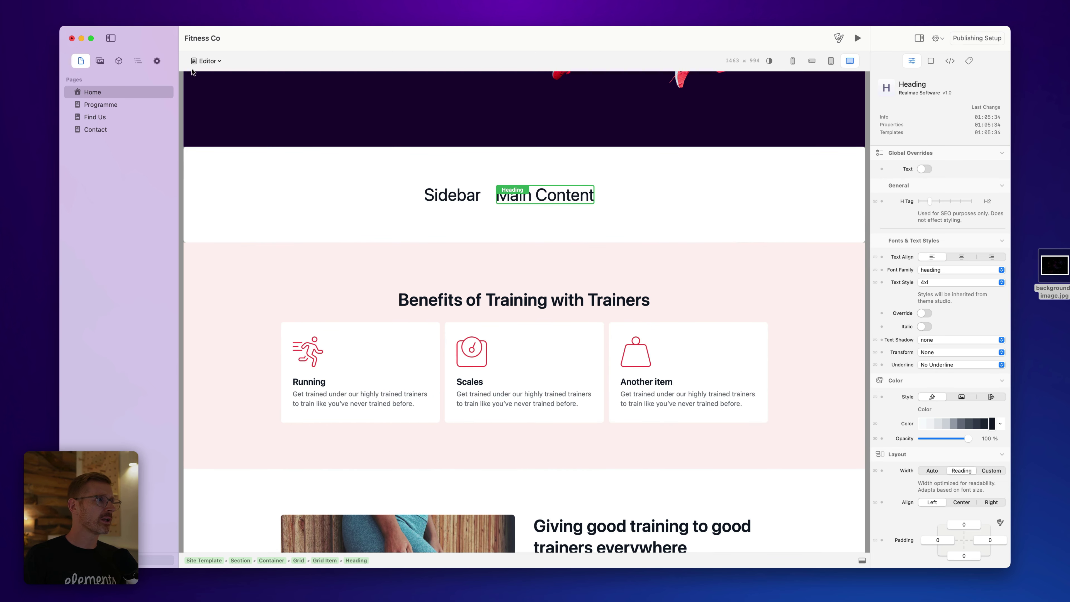
- Delete the "Main Content" and "Sidebar" headings from the template's grid items
left_click(134, 62)
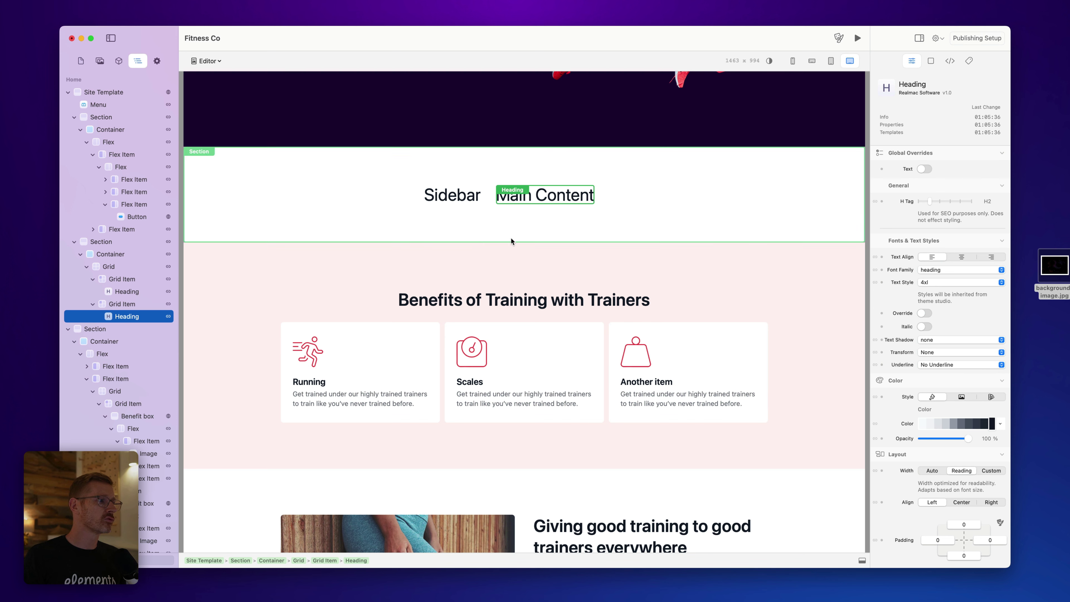
left_click(550, 198)
key("Delete")
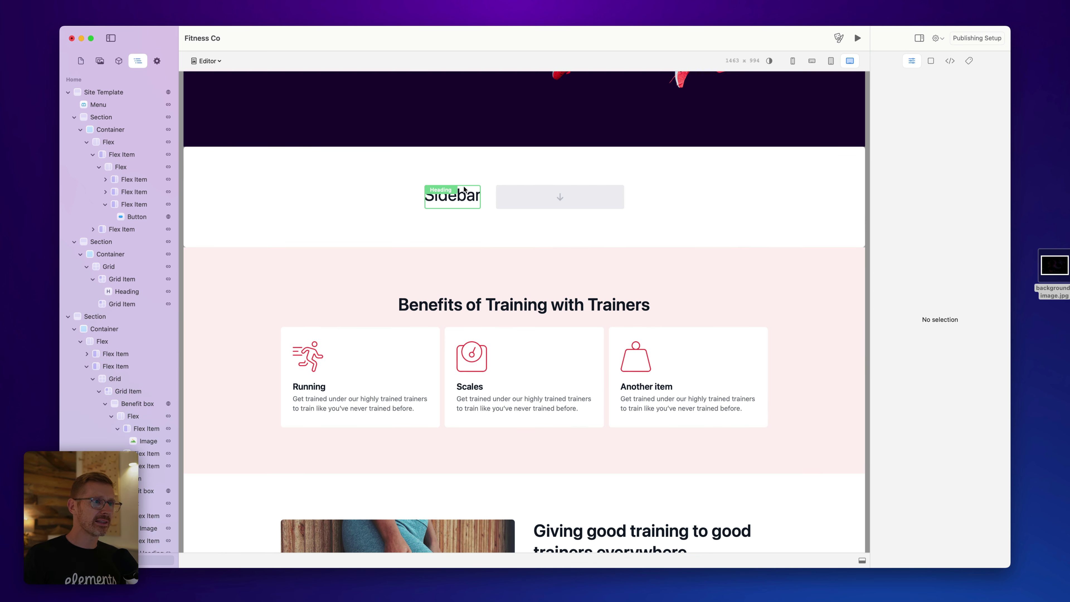
left_click(464, 194)
key("Delete")
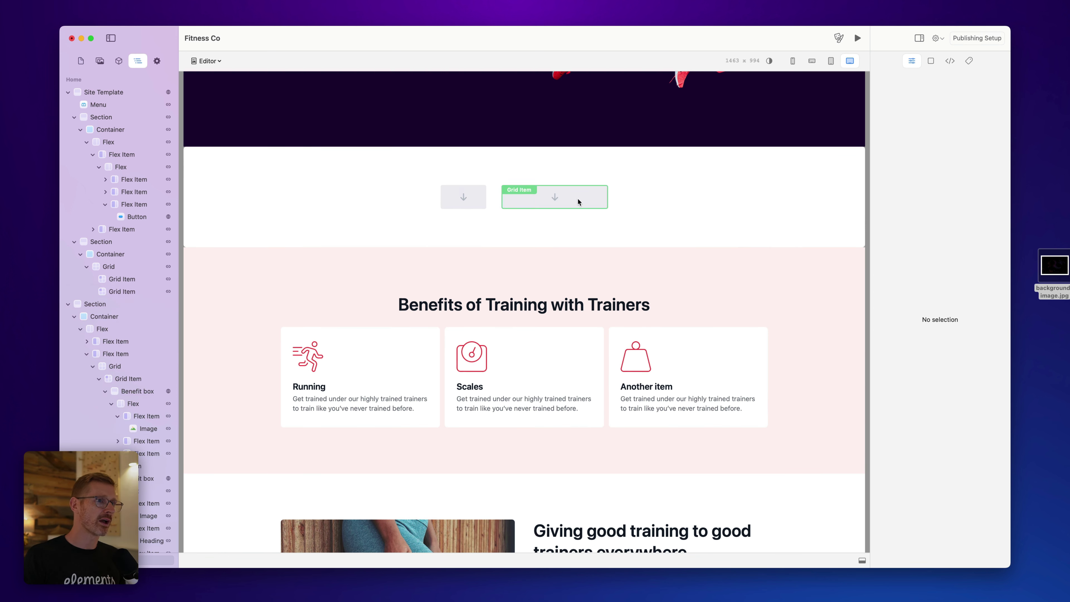
- Enable the Content global override on the template's 8-column grid item
left_click(577, 199)
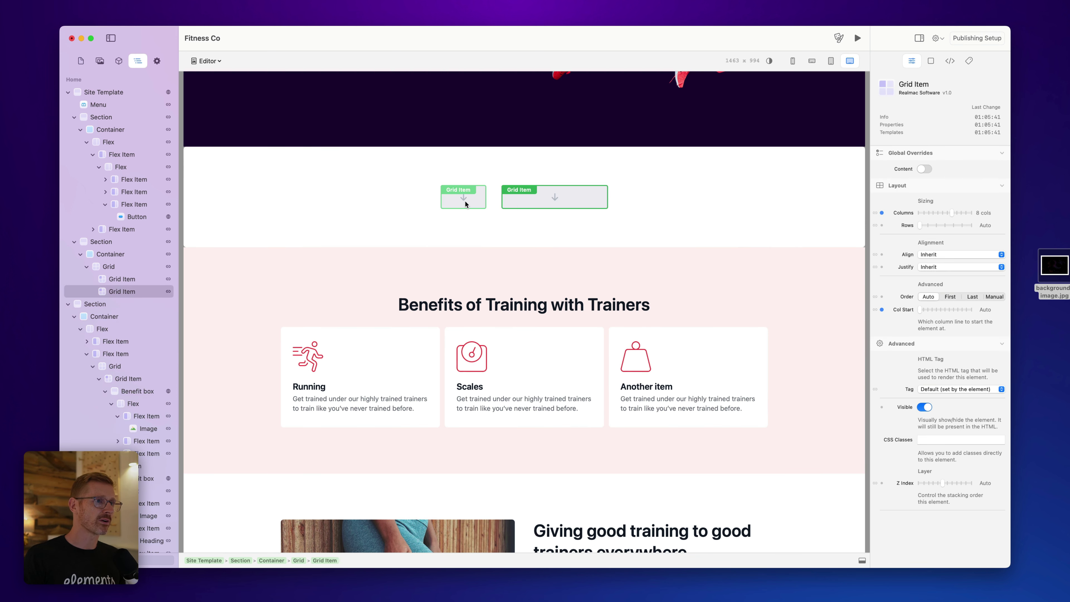
left_click(924, 169)
- Try to move the "Giving good training to good trainers everywhere" Flex into the overridden 8-column grid item
scroll(615, 520, "down", 3)
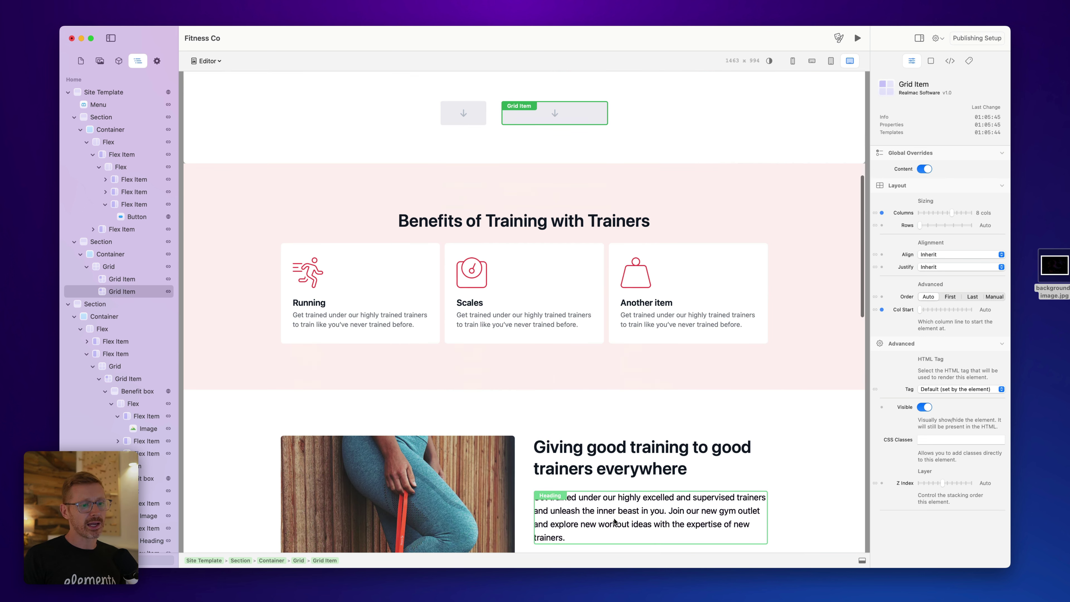
left_click(539, 461)
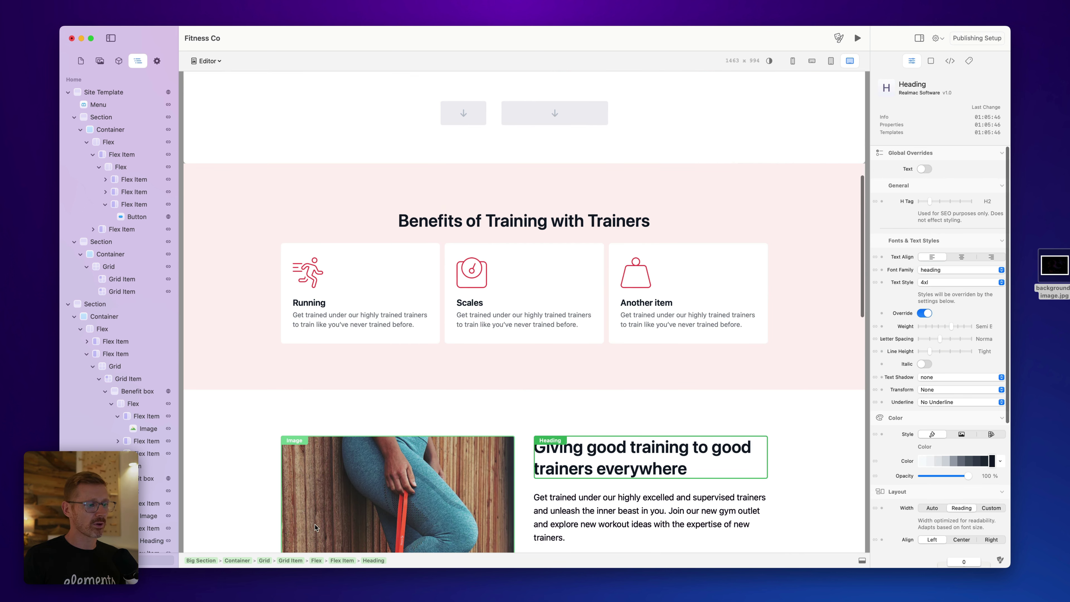
left_click(580, 491)
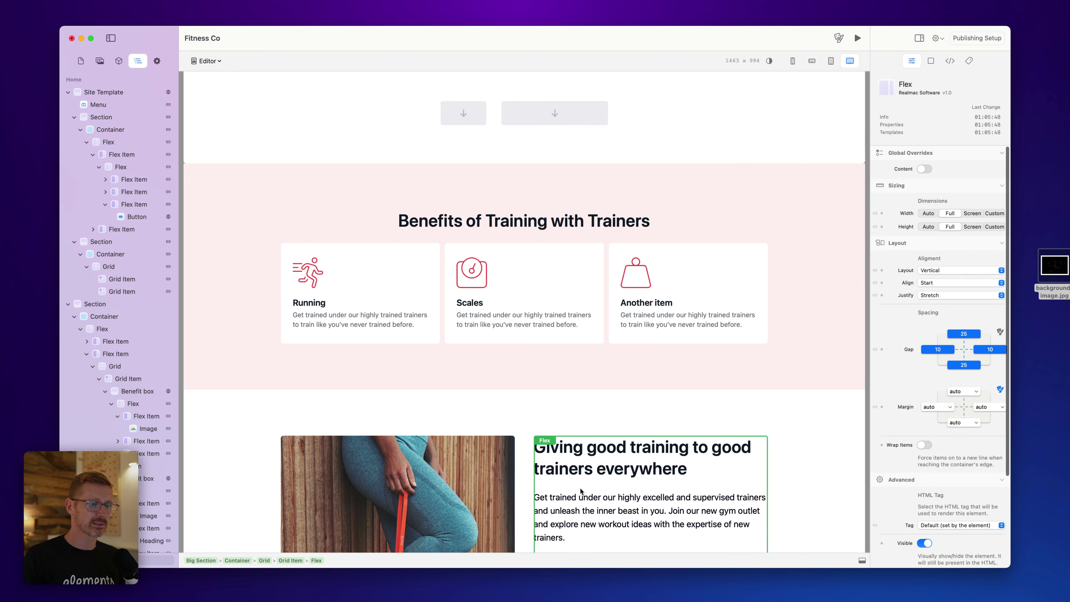
left_click_drag(580, 490, 567, 110)
scroll(597, 463, "down", 1)
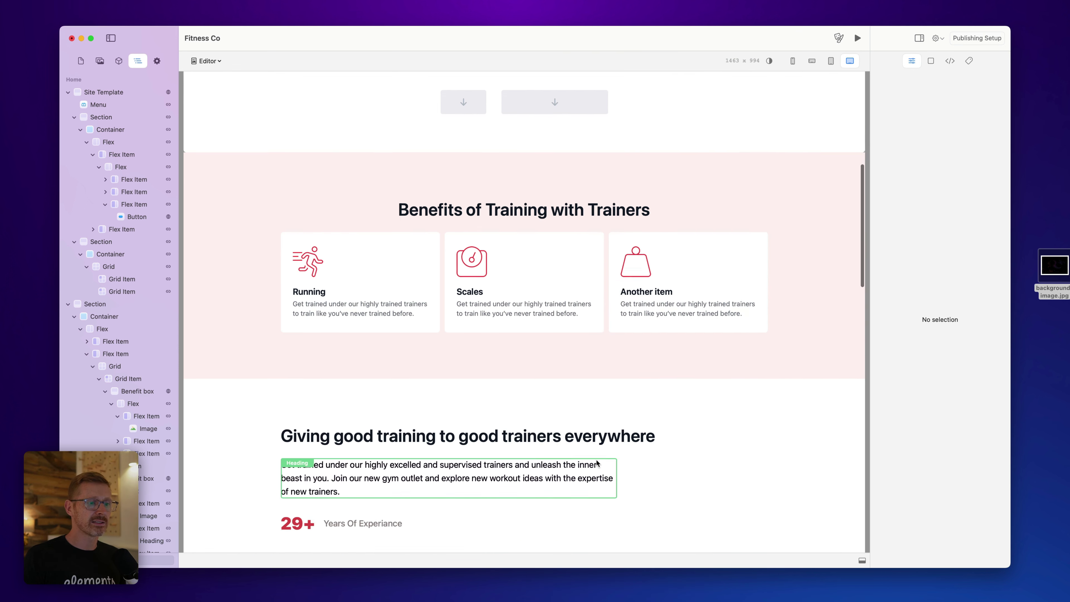
scroll(597, 464, "down", 3)
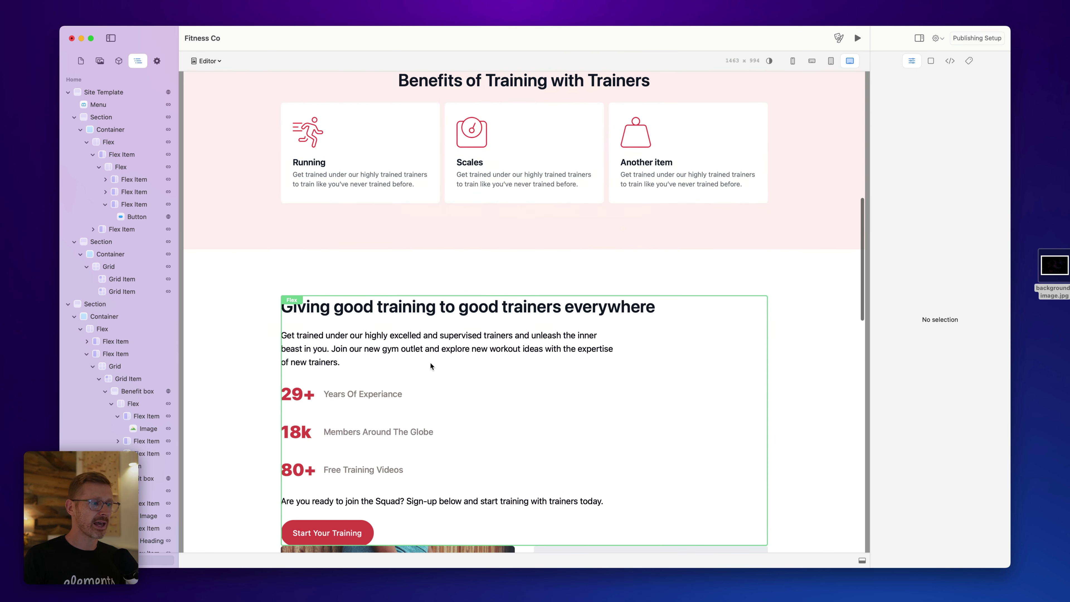
- Move the "Giving good training" Flex back into the empty grid item beside the leggings photo
right_click(489, 318)
left_click(562, 372)
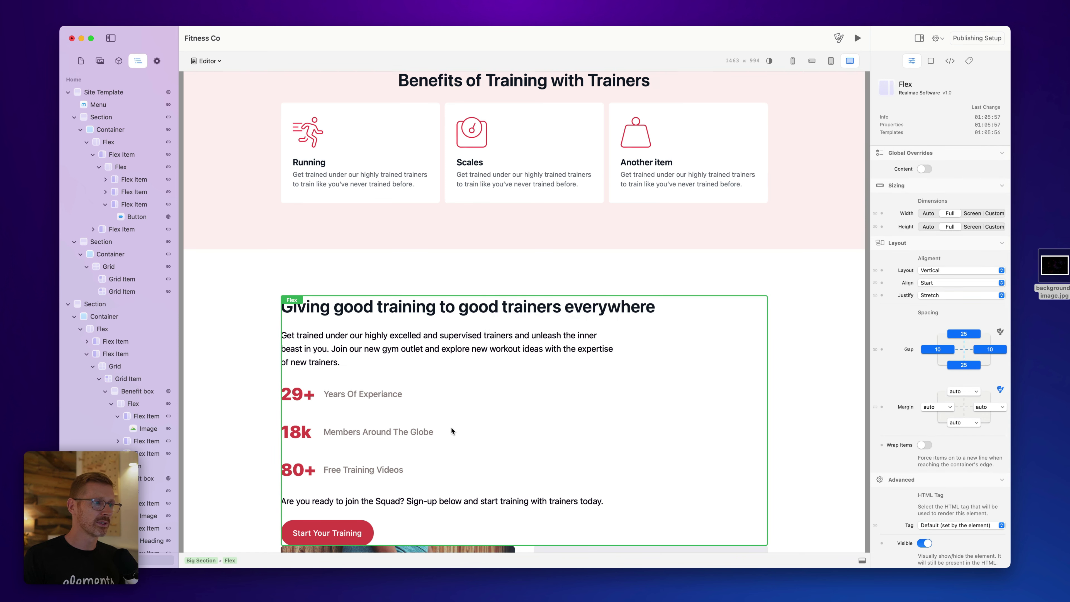
scroll(451, 428, "down", 4)
left_click_drag(380, 207, 619, 426)
- Unlink the Big Section containing the leggings photo and "Giving good training" content from its global
right_click(526, 296)
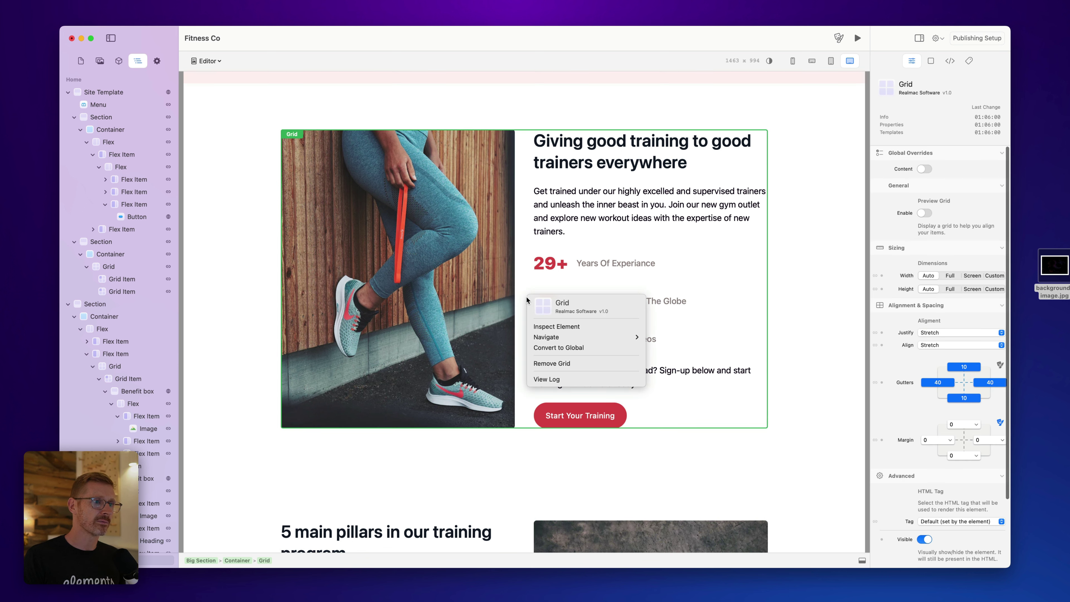
left_click(256, 191)
right_click(256, 191)
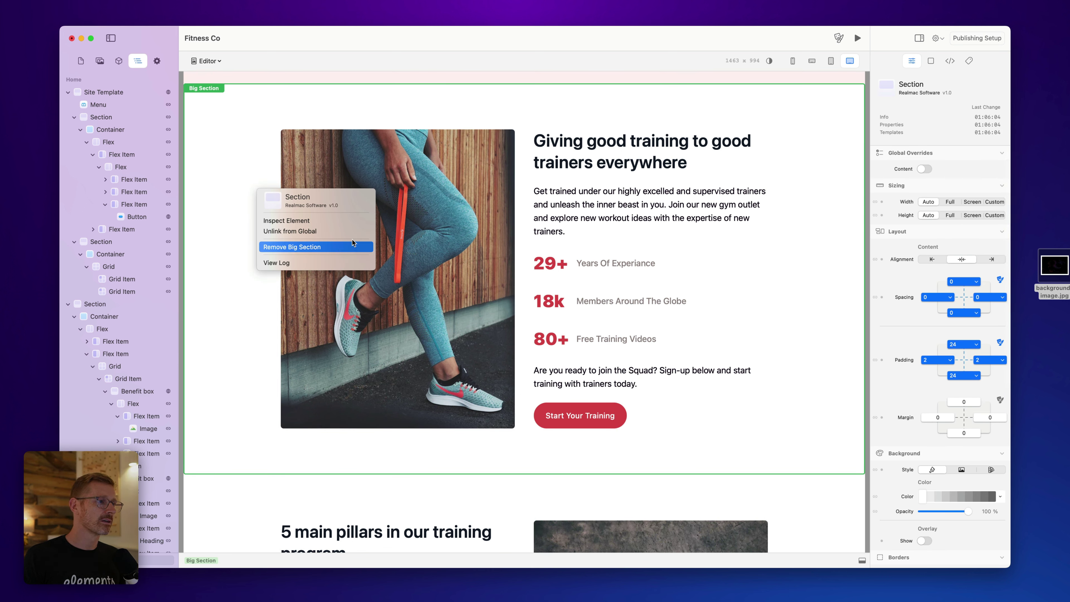
left_click(348, 232)
scroll(464, 278, "up", 2)
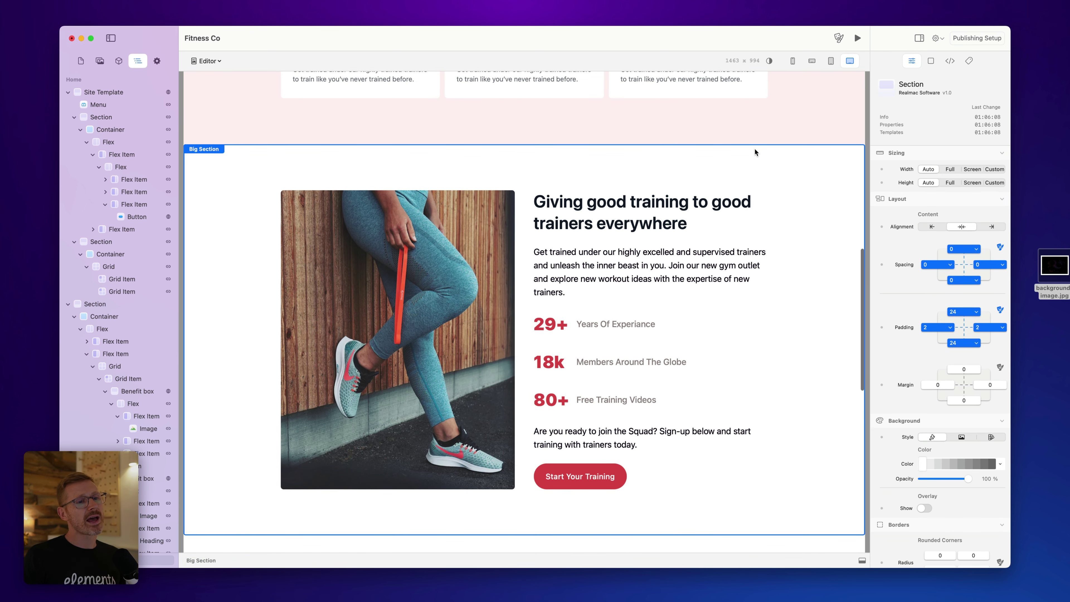
- Move the "Giving good training to good trainers everywhere" Flex into the template's overridden 8-column grid item
scroll(650, 318, "up", 3)
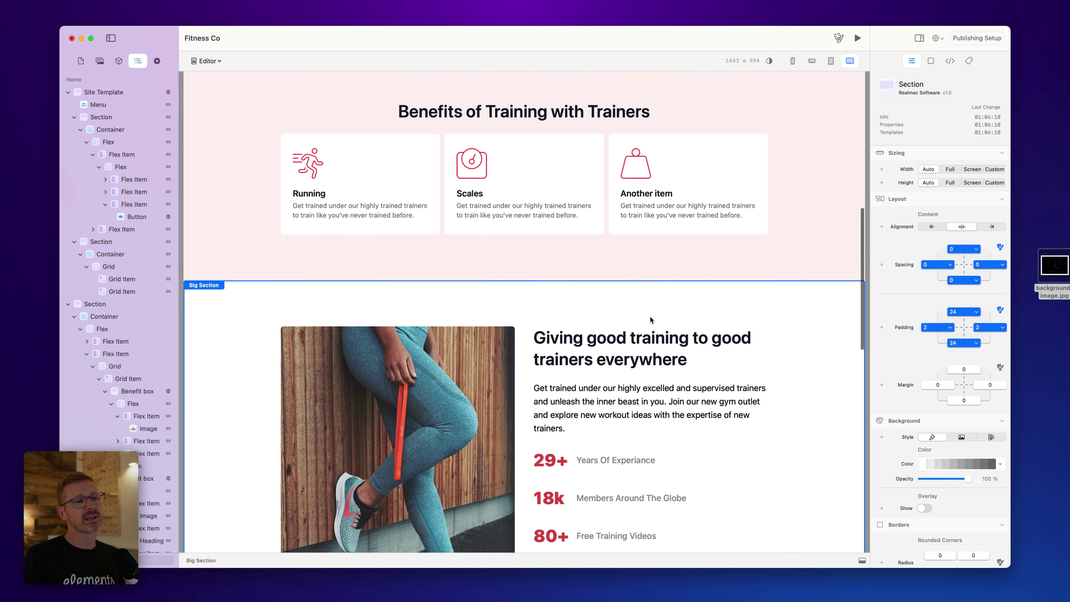
left_click_drag(600, 384, 547, 176)
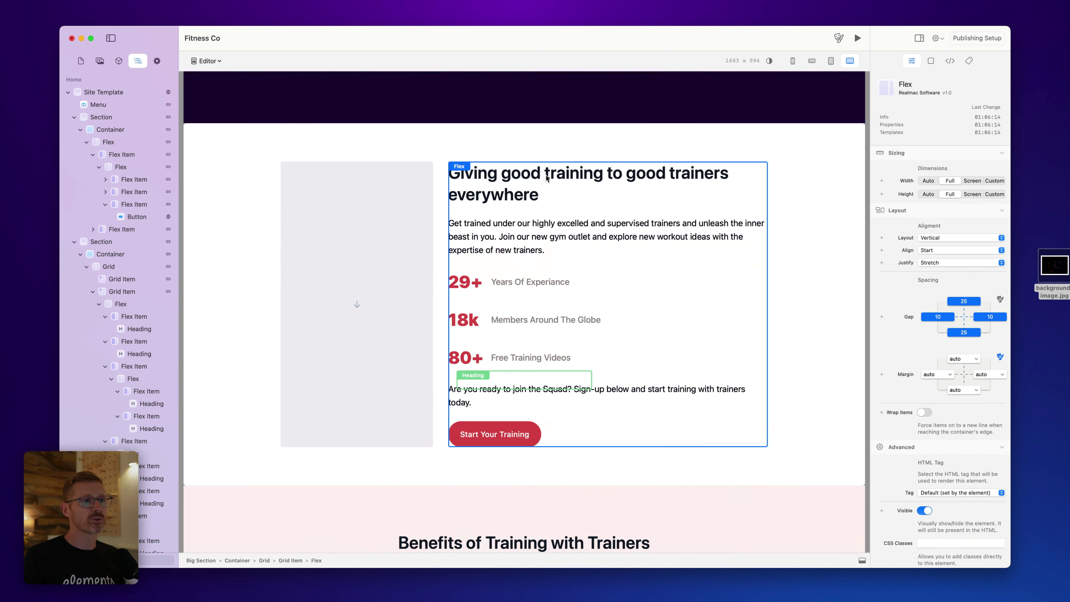
scroll(590, 320, "up", 3)
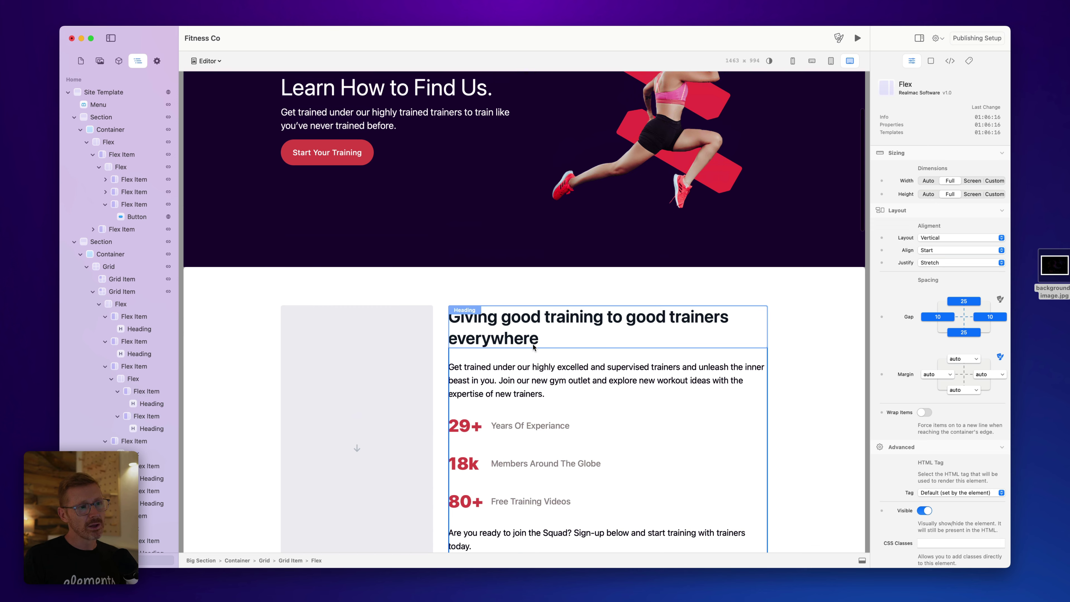
- Move the "5 main pillars in our training program" Flex into the template's empty sidebar grid item
scroll(500, 356, "down", 8)
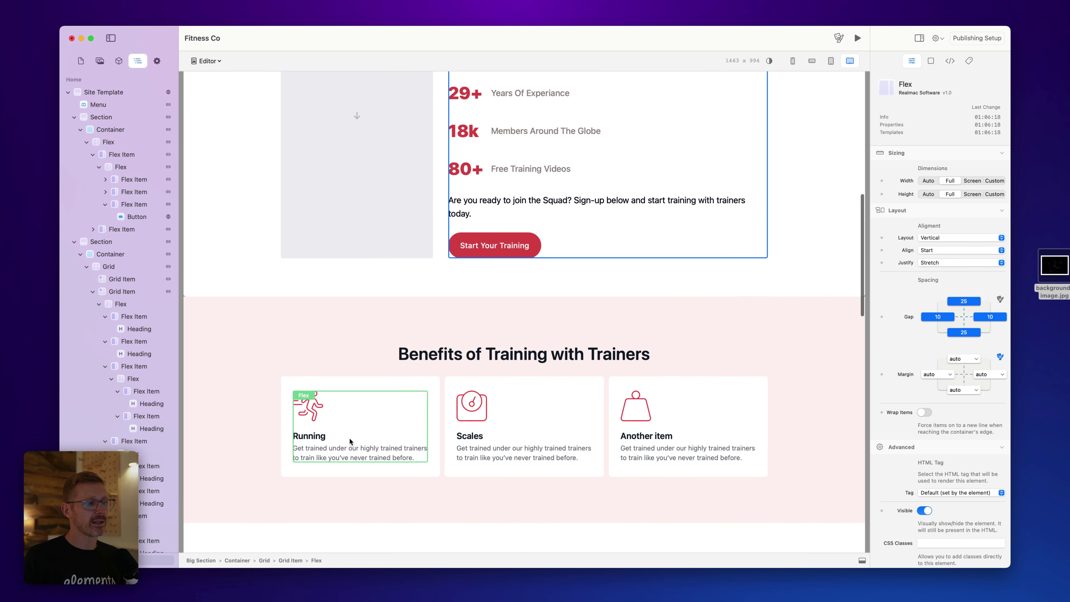
scroll(344, 391, "down", 15)
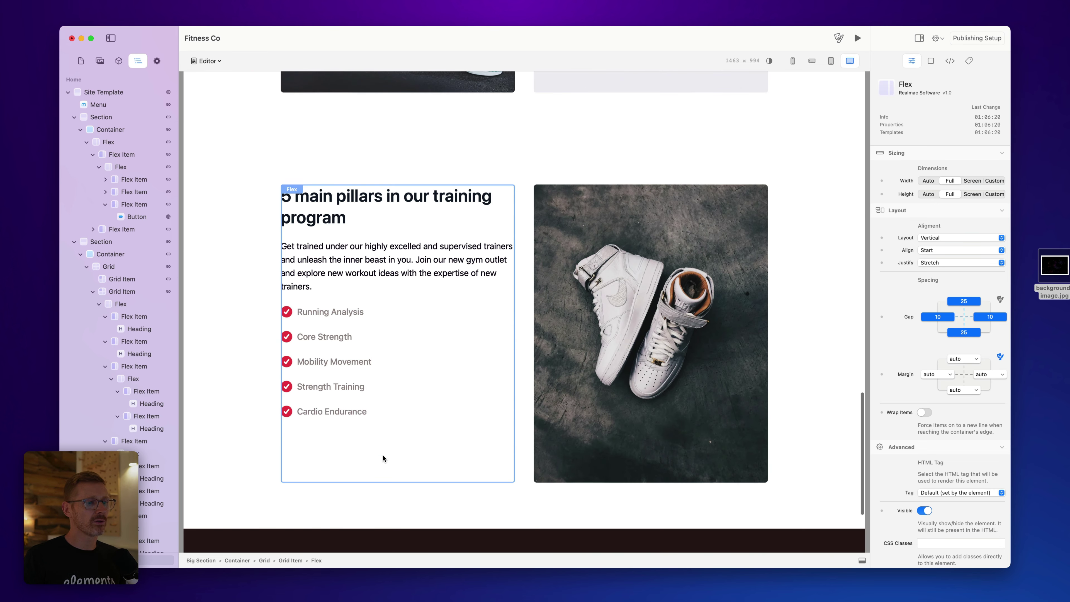
left_click_drag(445, 239, 405, 190)
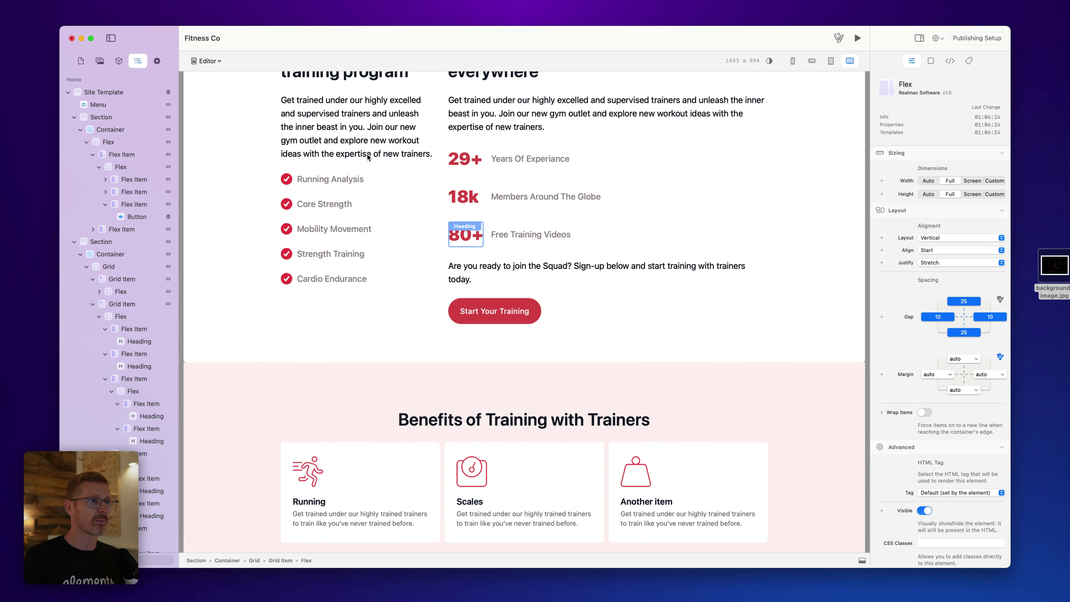
scroll(430, 227, "up", 4)
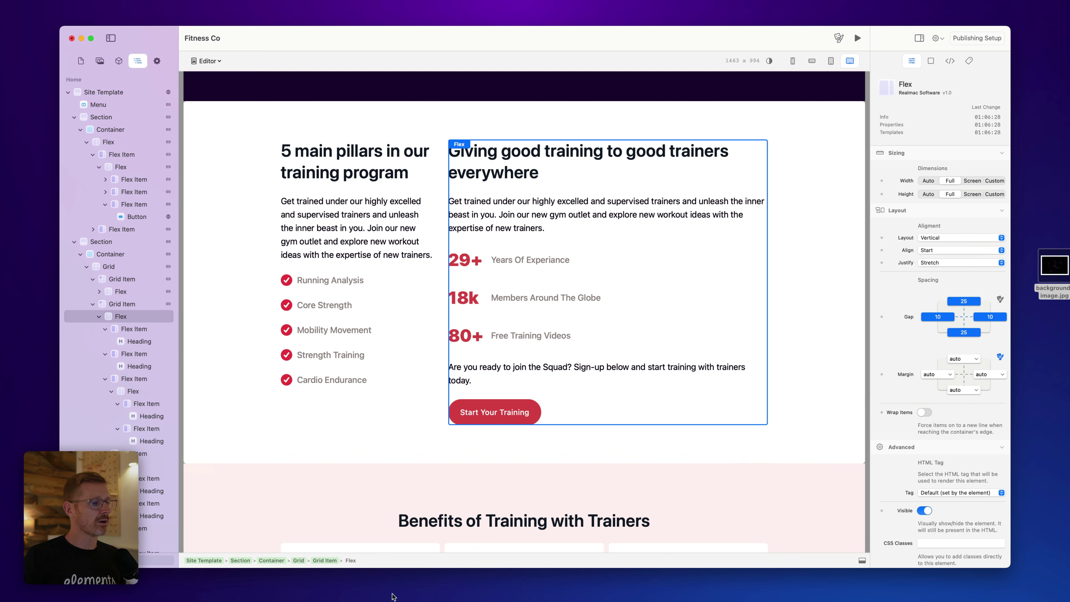
- Inspect the template's Grid, its main-content grid item and the sidebar Flex to compare their global override settings
left_click(300, 561)
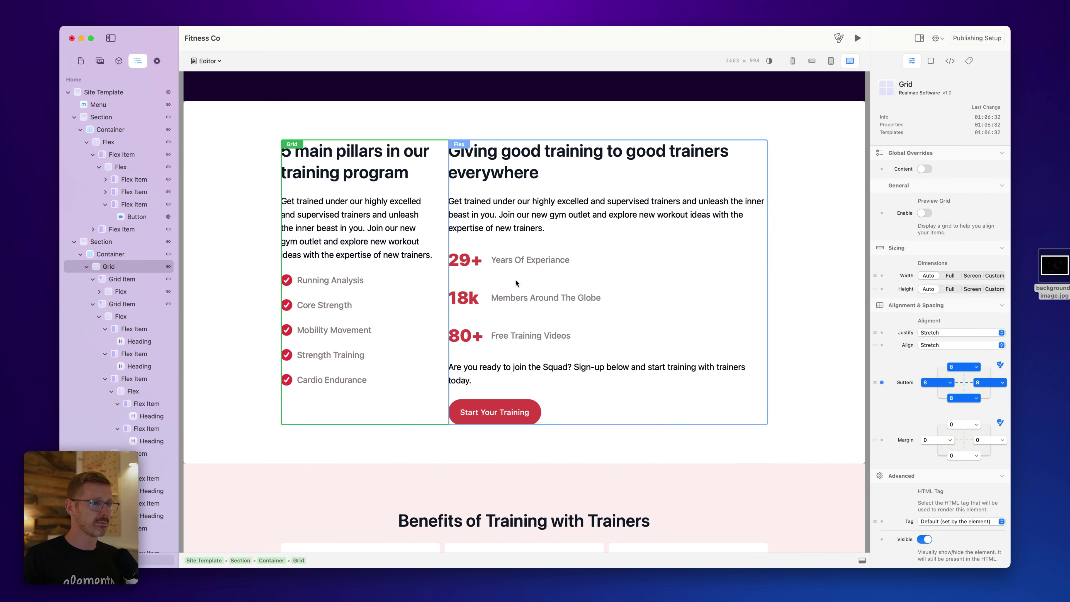
left_click(451, 148)
left_click(324, 560)
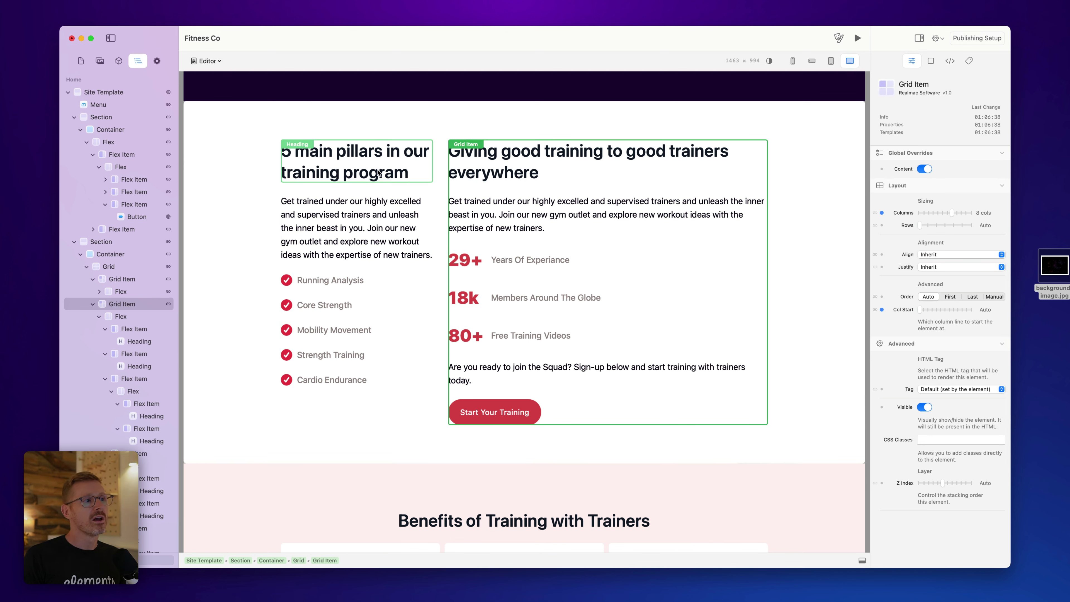
left_click(417, 204)
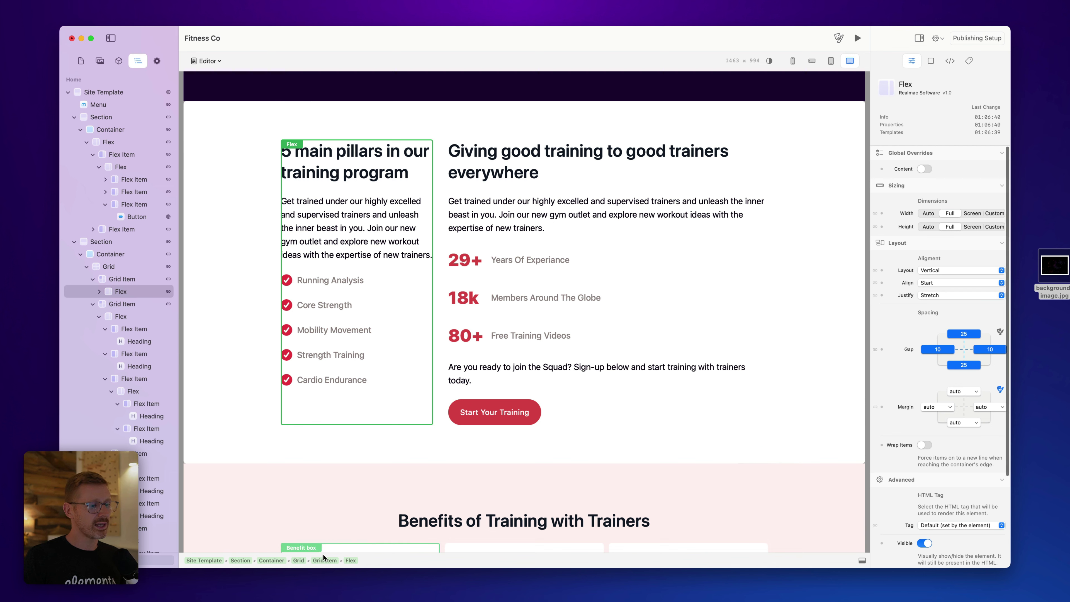
left_click(298, 560)
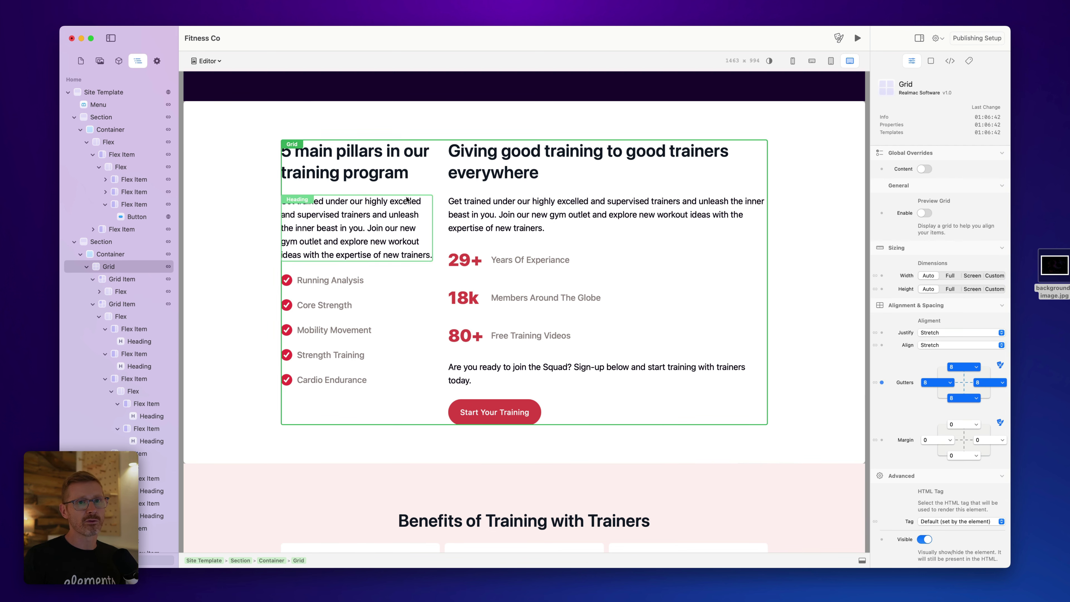
- Change the sidebar heading "5 main pillars in our training program" to "This will be on every page!"
left_click(327, 171)
double_click(330, 175)
key("BackSpace")
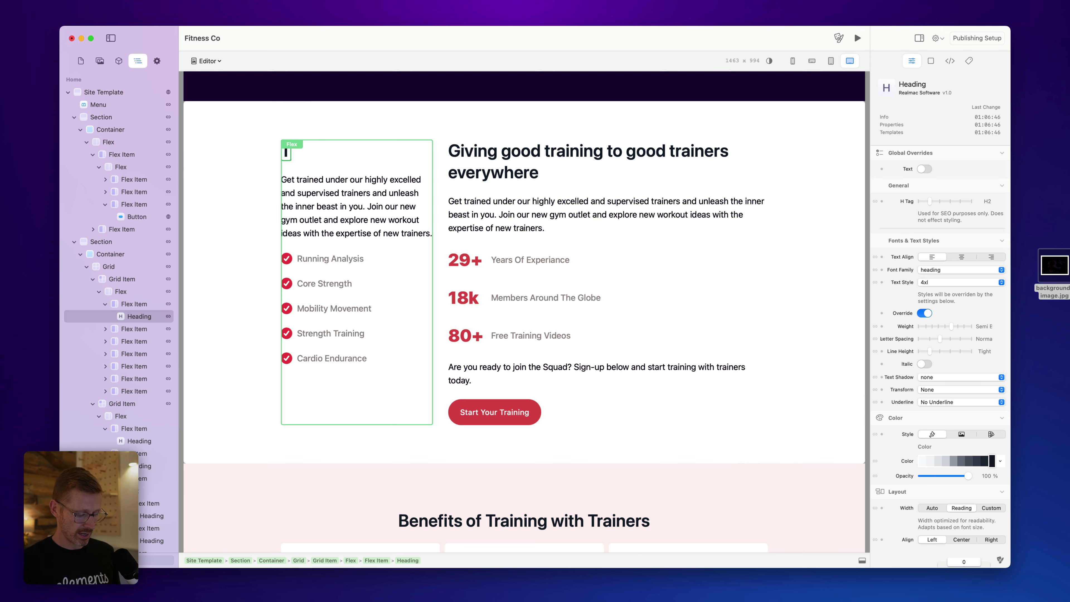
type("This will be on ever")
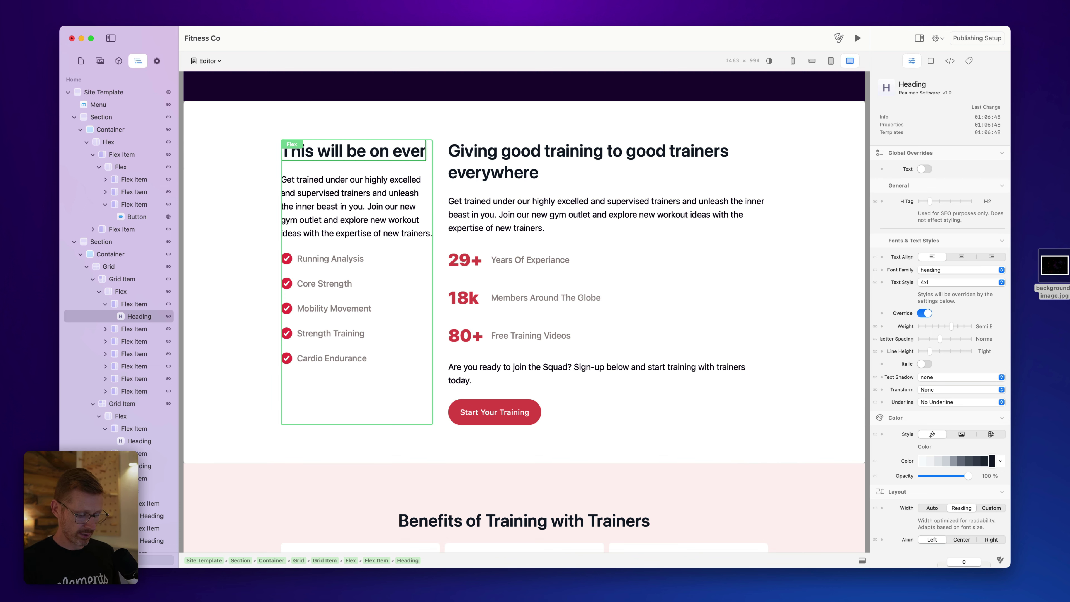
type("y page!")
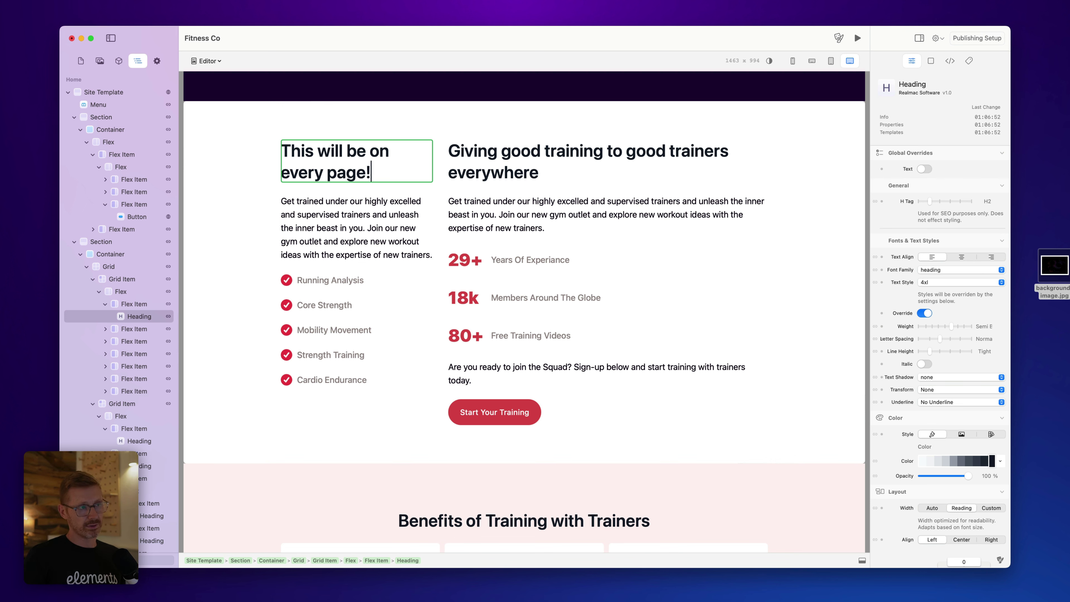
left_click(569, 215)
- View the Programme and Find Us pages to check the template's sidebar and main-content area
scroll(548, 370, "up", 3)
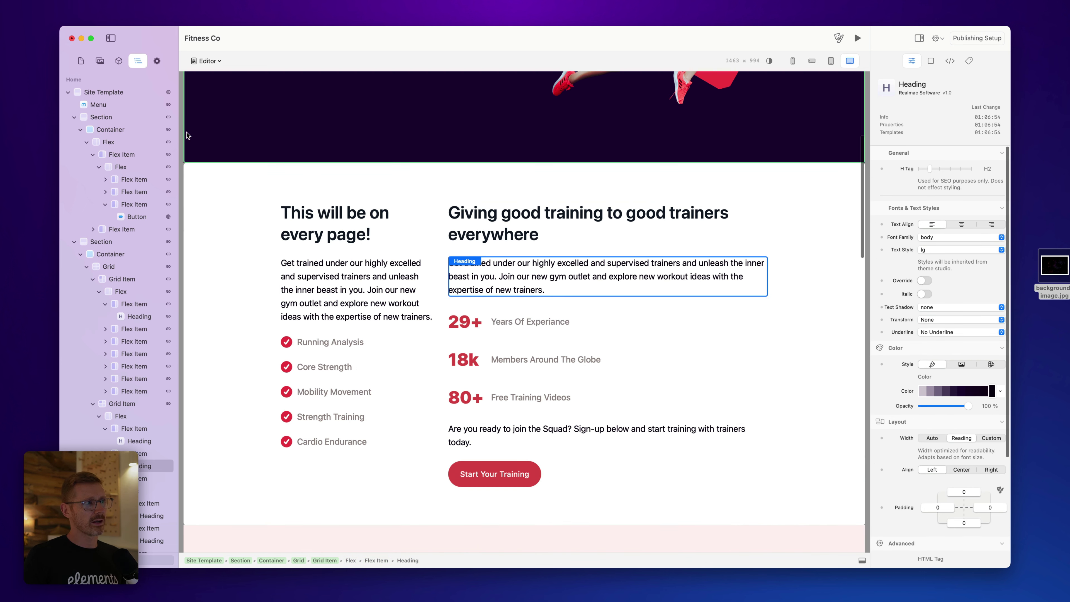
left_click(80, 61)
left_click(119, 104)
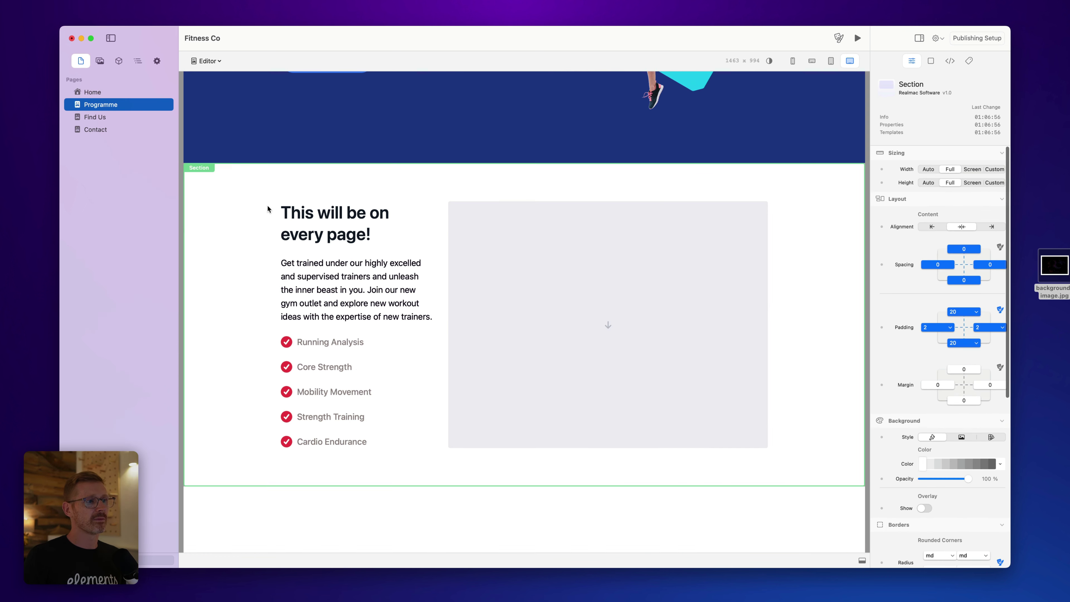
scroll(267, 208, "up", 5)
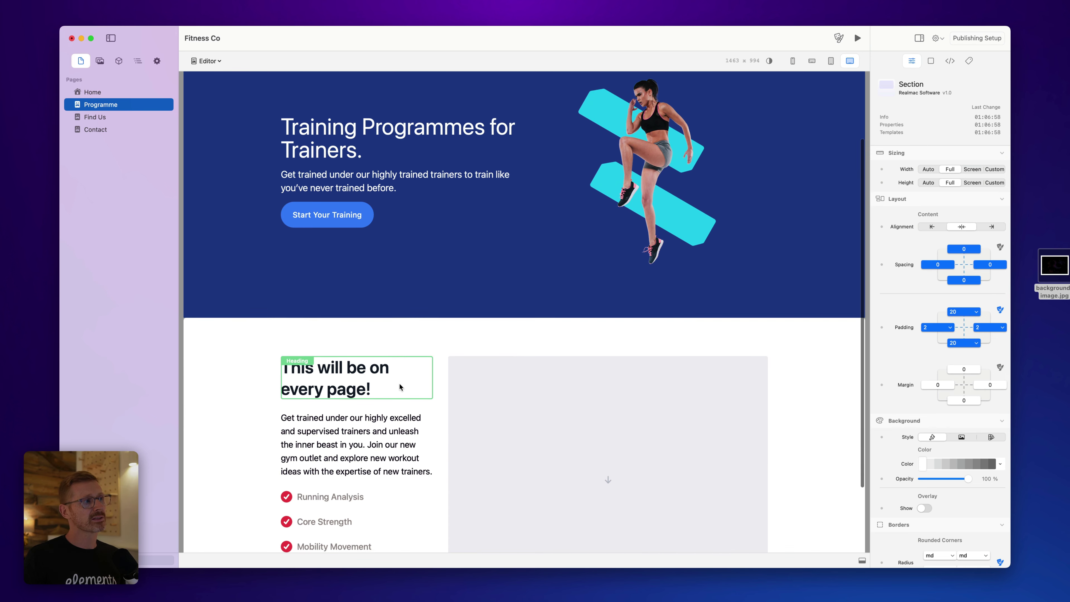
scroll(608, 369, "down", 4)
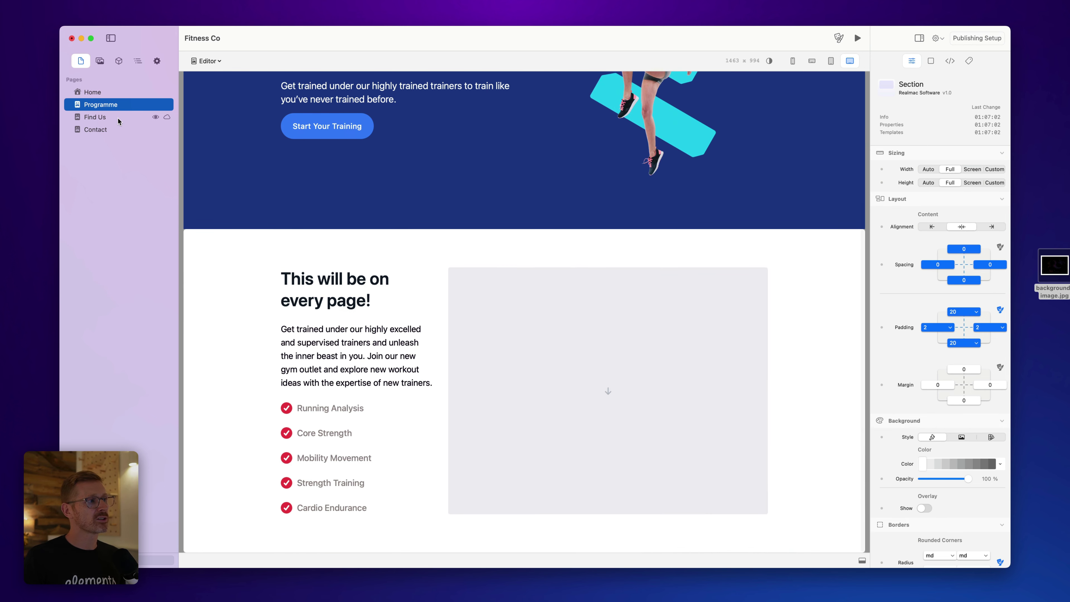
left_click(167, 116)
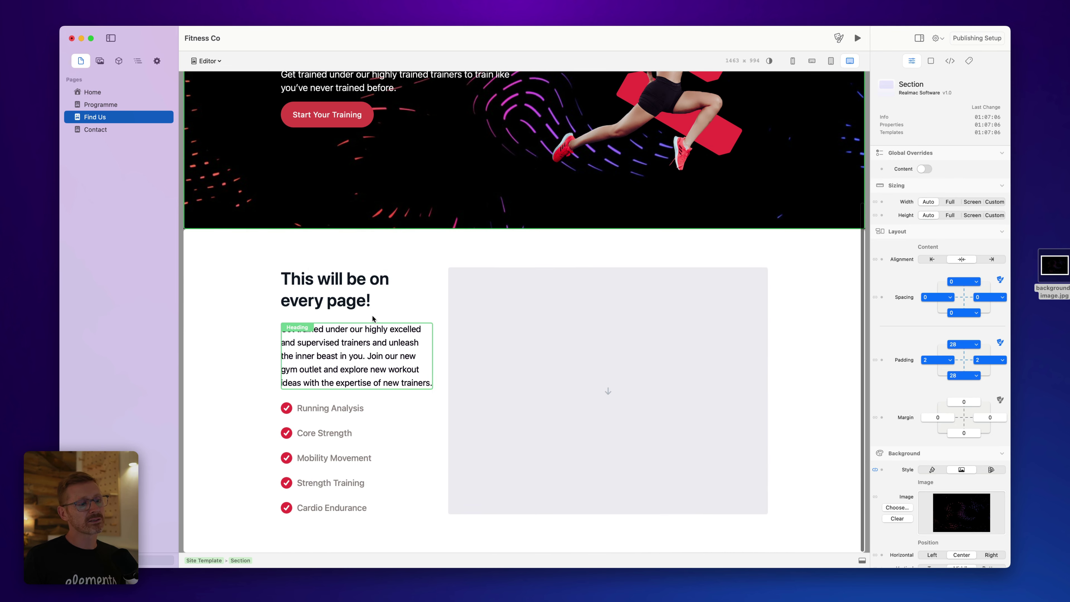
- Add the Site Template global to the empty Contact page
left_click(108, 130)
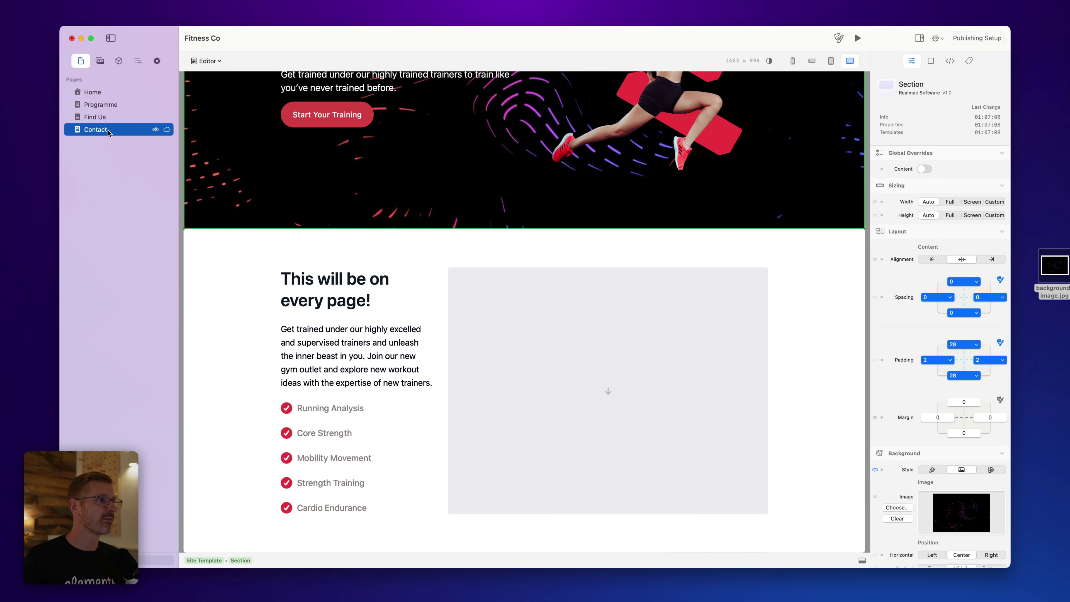
left_click(118, 61)
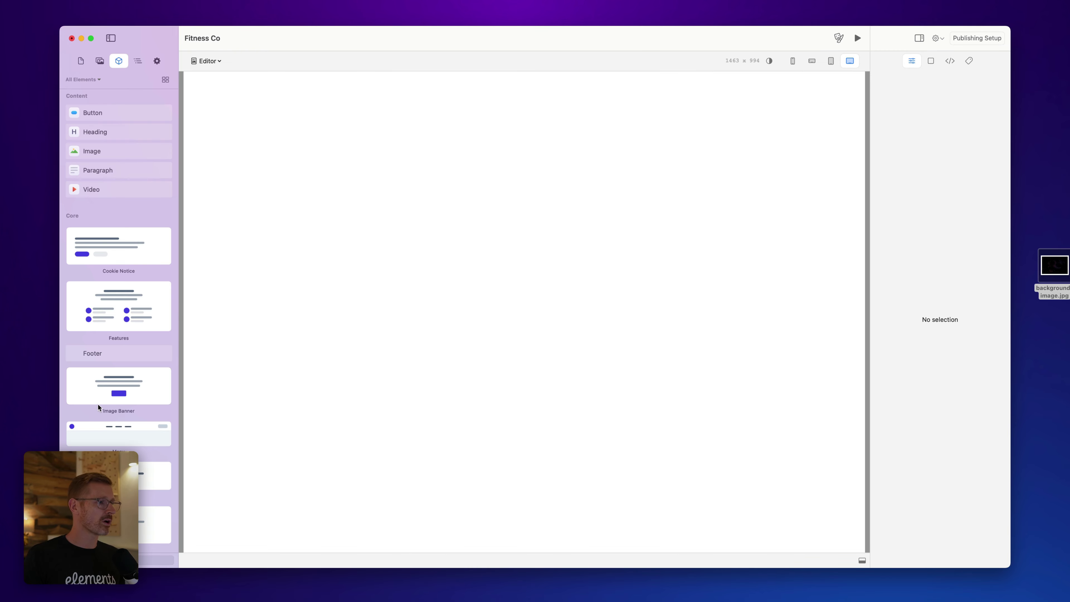
scroll(98, 404, "down", 10)
left_click_drag(106, 374, 484, 153)
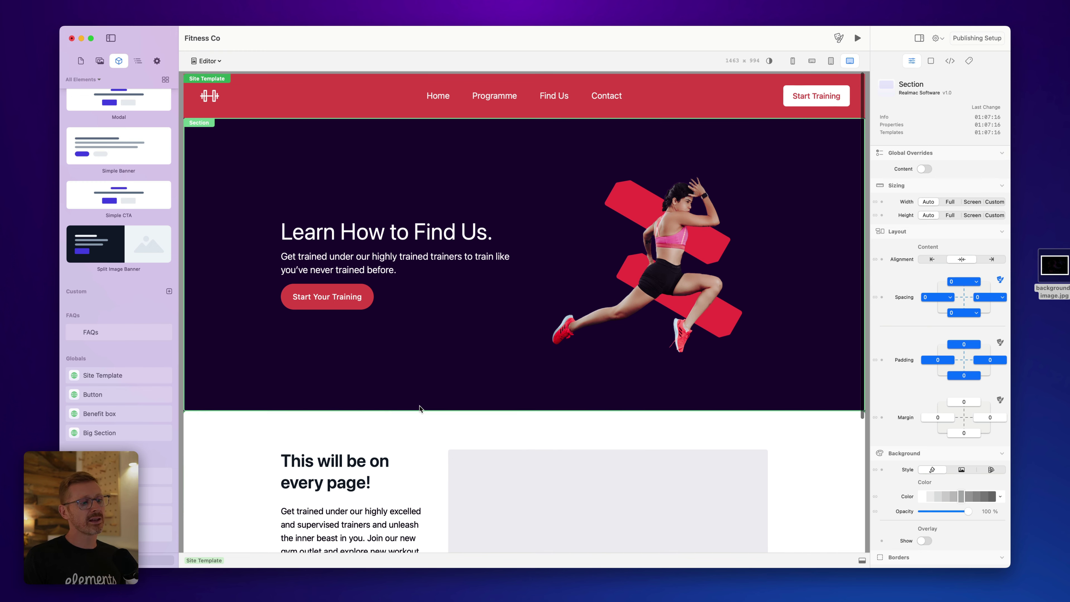
scroll(423, 464, "down", 1)
scroll(418, 456, "down", 5)
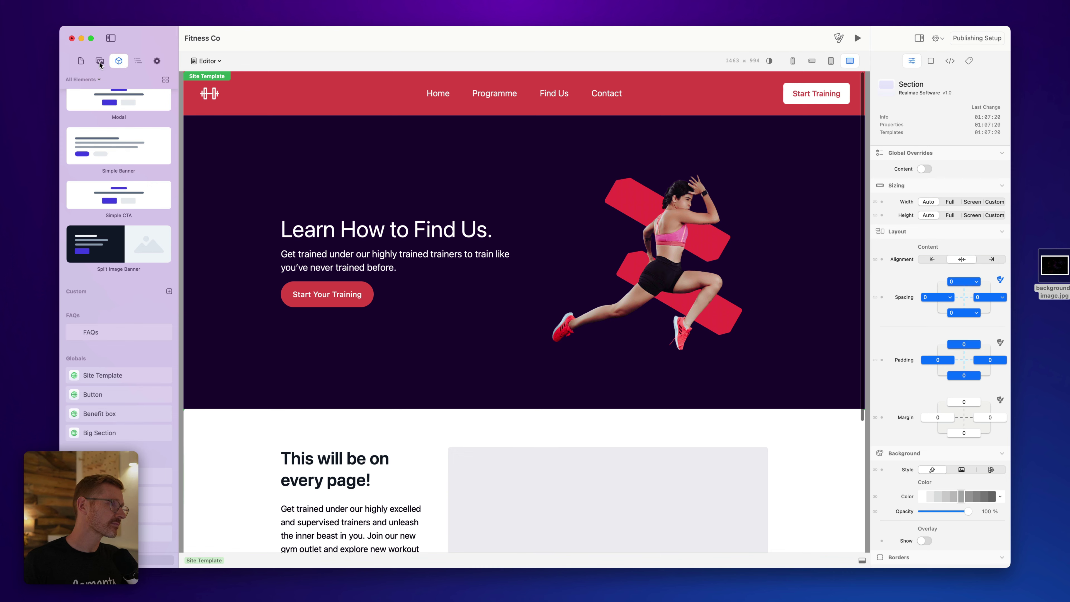
- Delete the "Benefits of Training with Trainers" section and the leggings and sneakers photo sections from the Home page
left_click(80, 61)
left_click(100, 104)
left_click(92, 92)
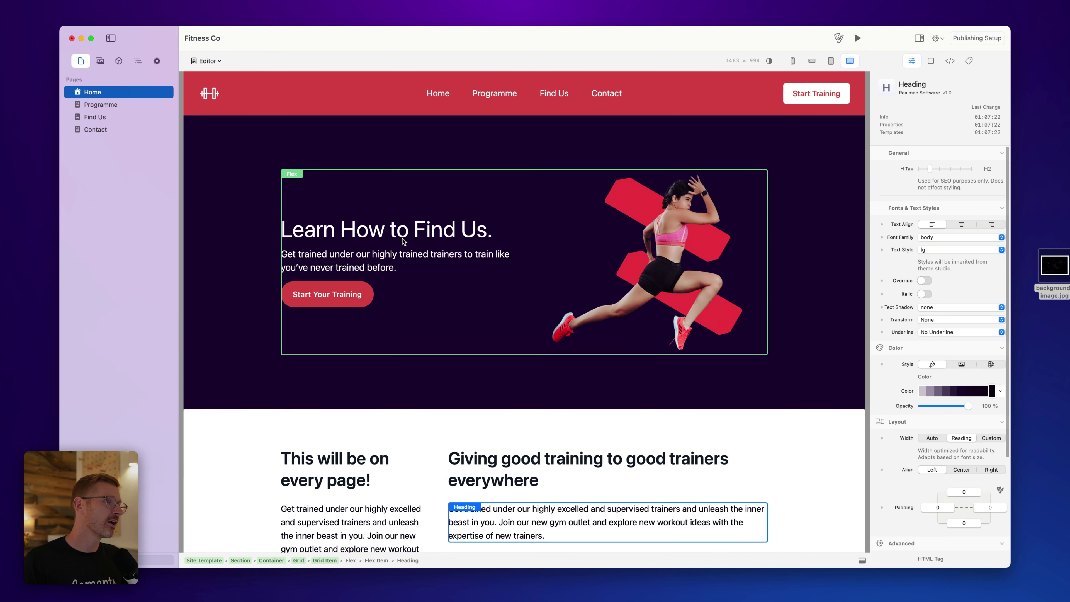
scroll(454, 274, "down", 15)
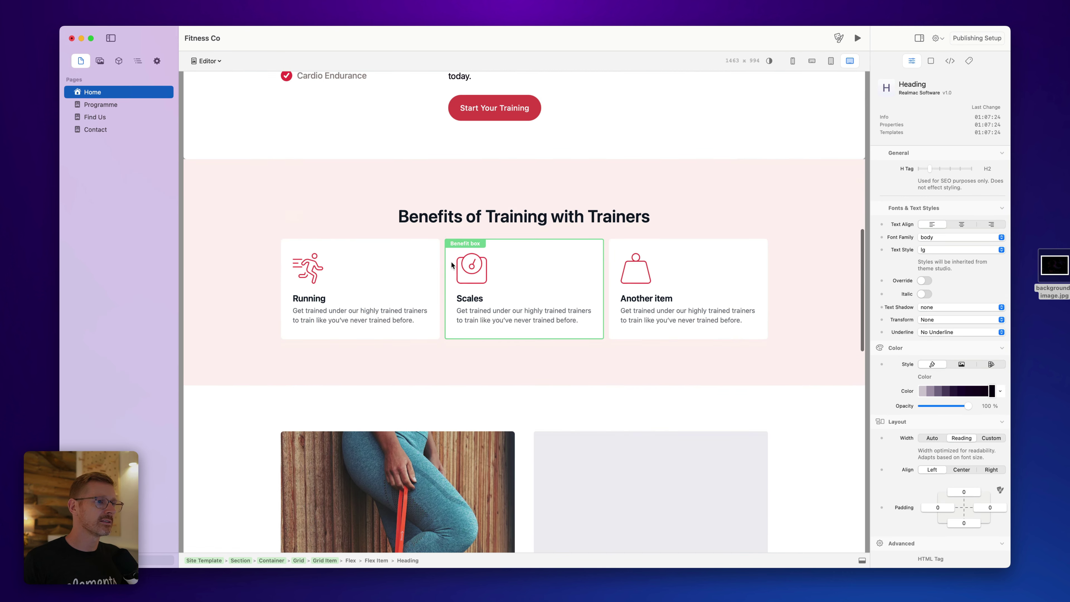
scroll(452, 268, "up", 8)
scroll(454, 263, "up", 4)
scroll(455, 265, "down", 8)
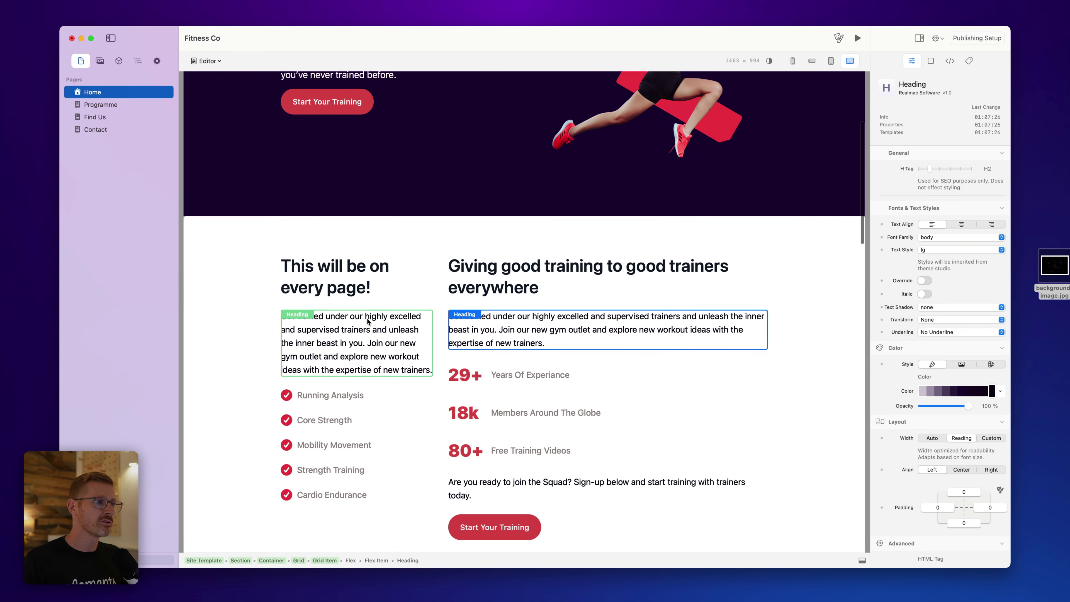
left_click(317, 274)
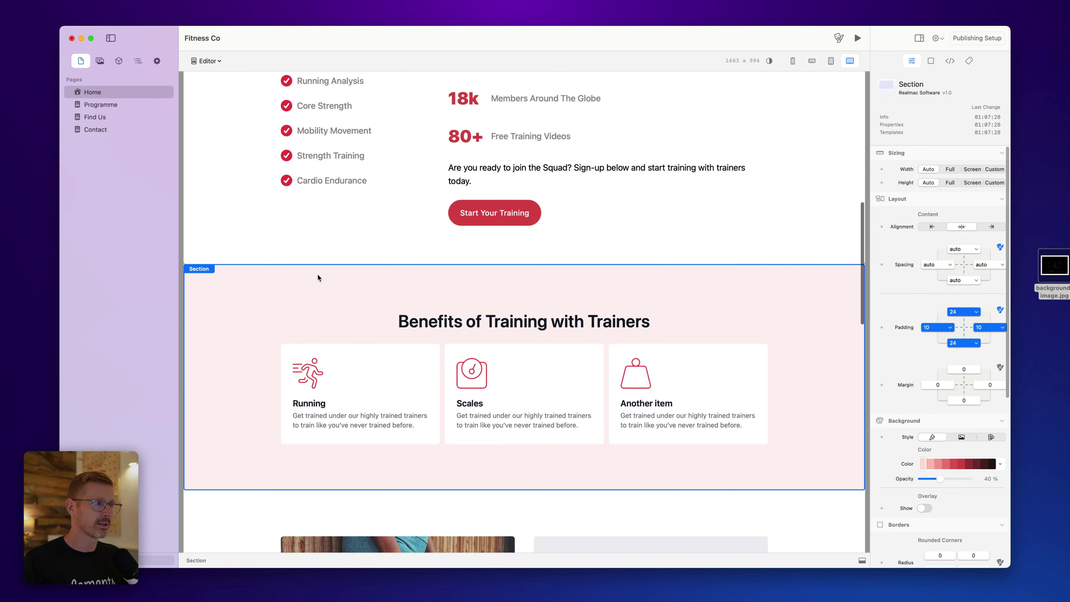
key("Delete")
left_click(391, 280)
key("Delete")
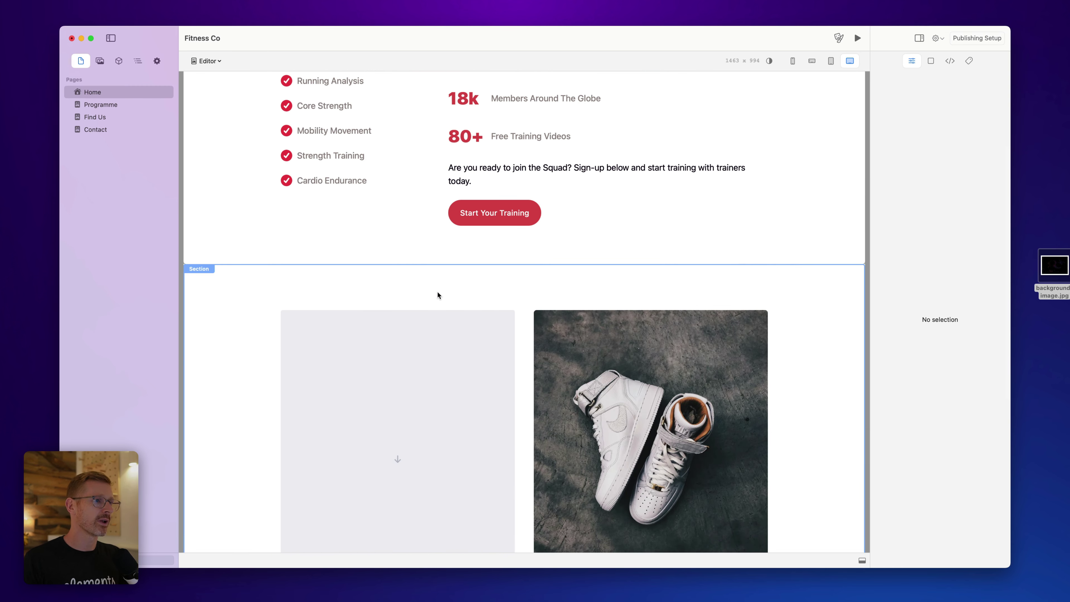
left_click(466, 283)
key("Delete")
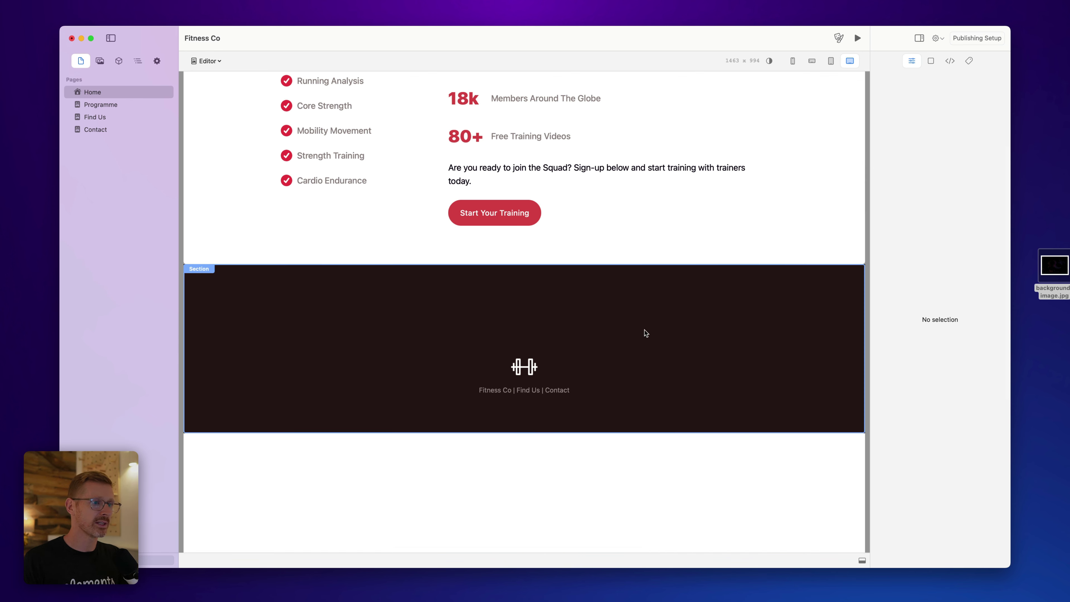
- Move the Home page's dark bottom section into the Site Template as its last element and rename it Footer
left_click(562, 283)
scroll(562, 283, "up", 3)
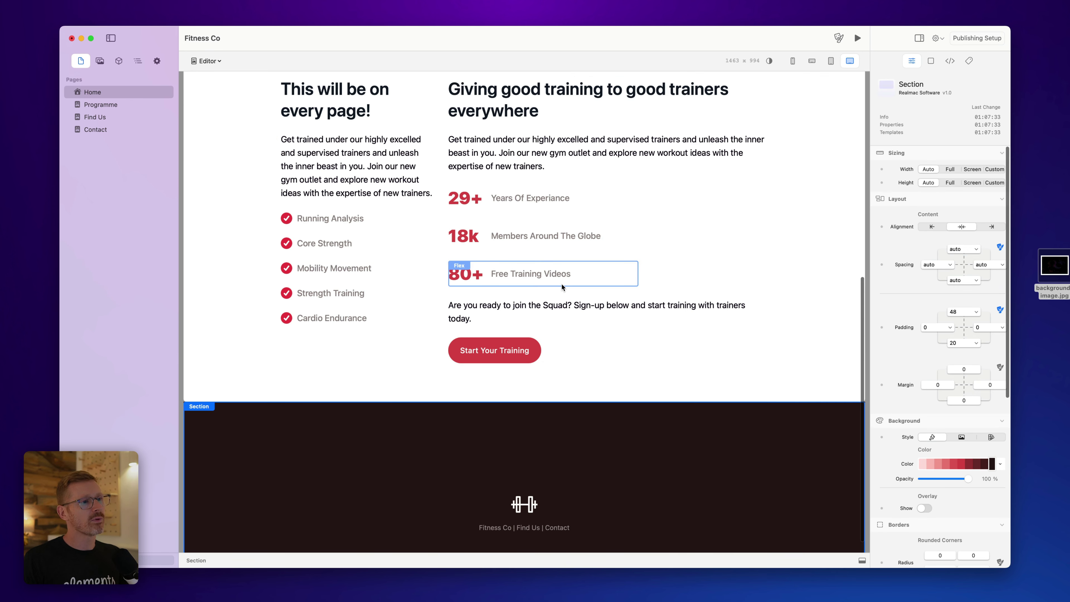
left_click(138, 61)
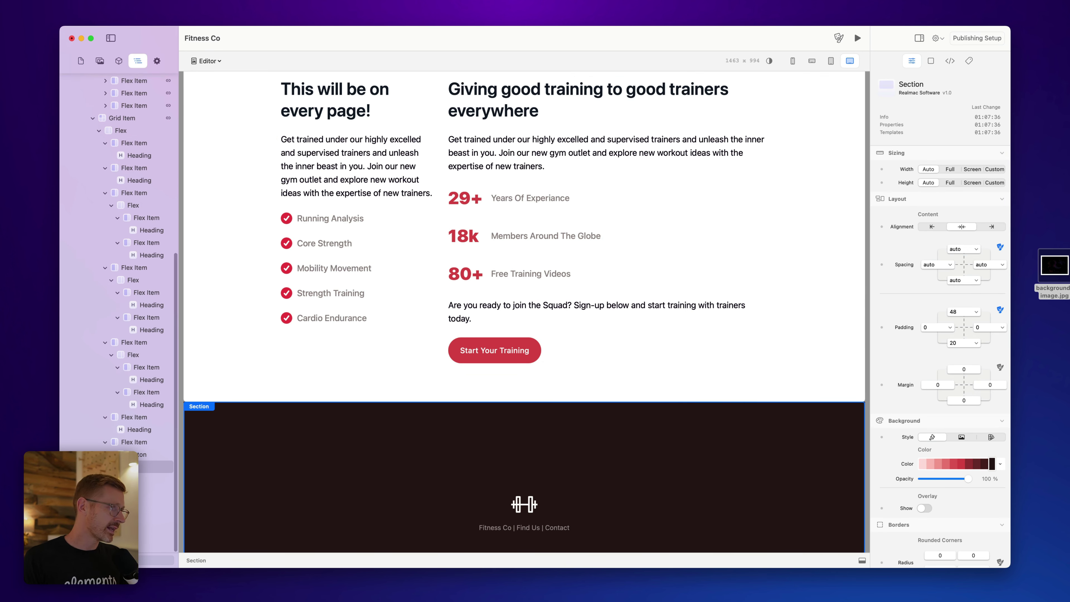
scroll(125, 231, "up", 5)
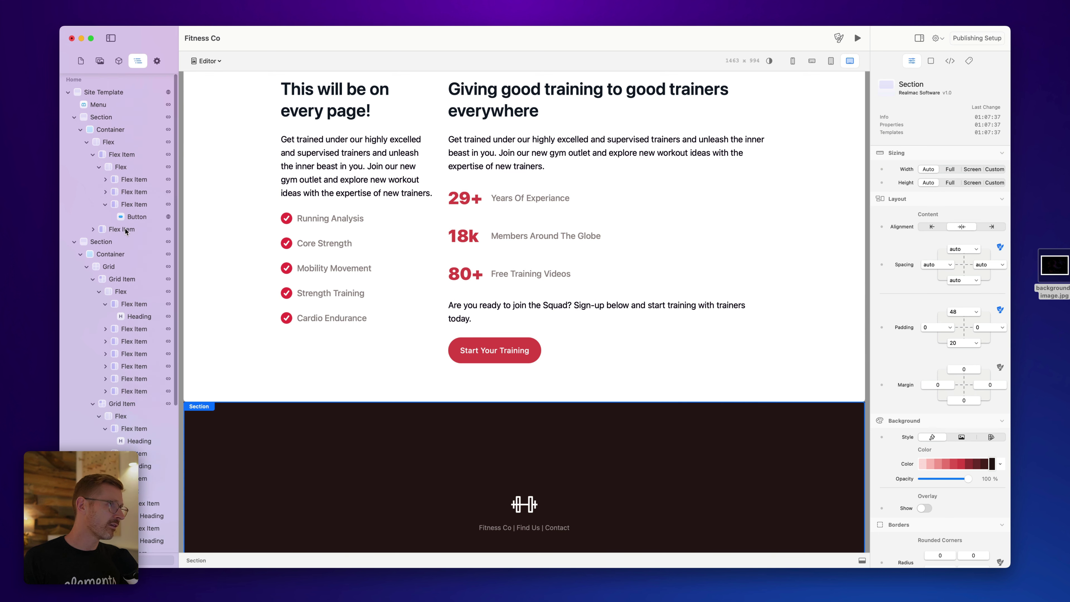
left_click(79, 122)
left_click(74, 117)
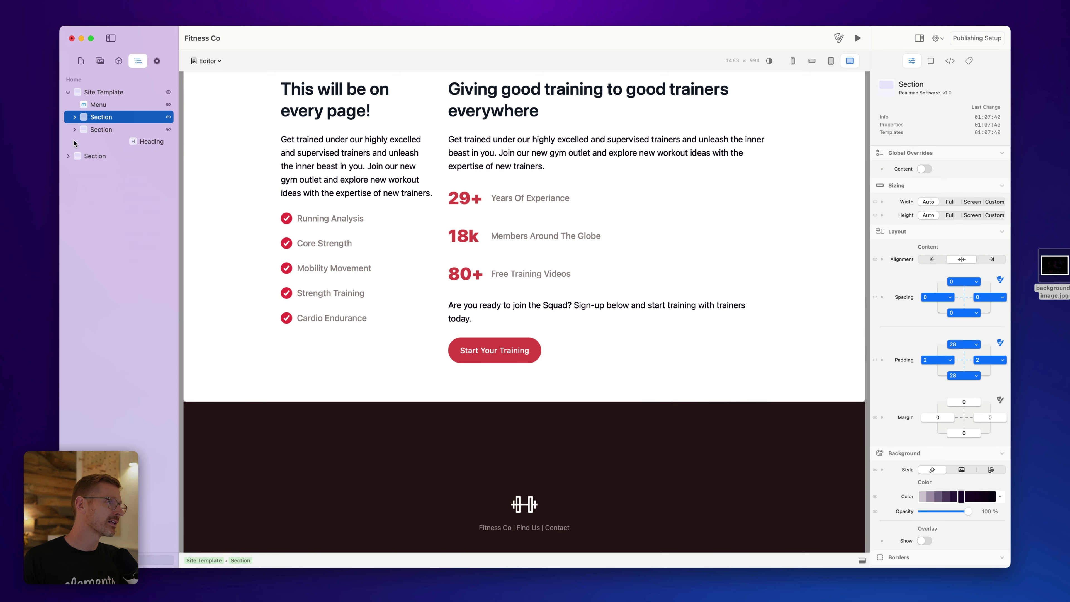
left_click_drag(114, 117, 129, 92)
left_click(105, 140)
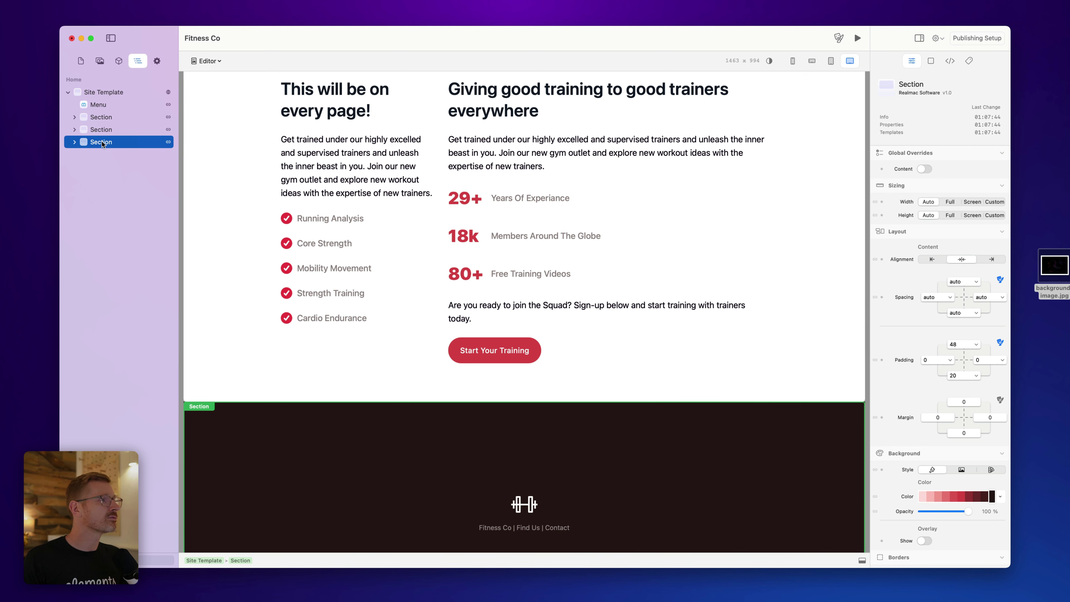
left_click(101, 141)
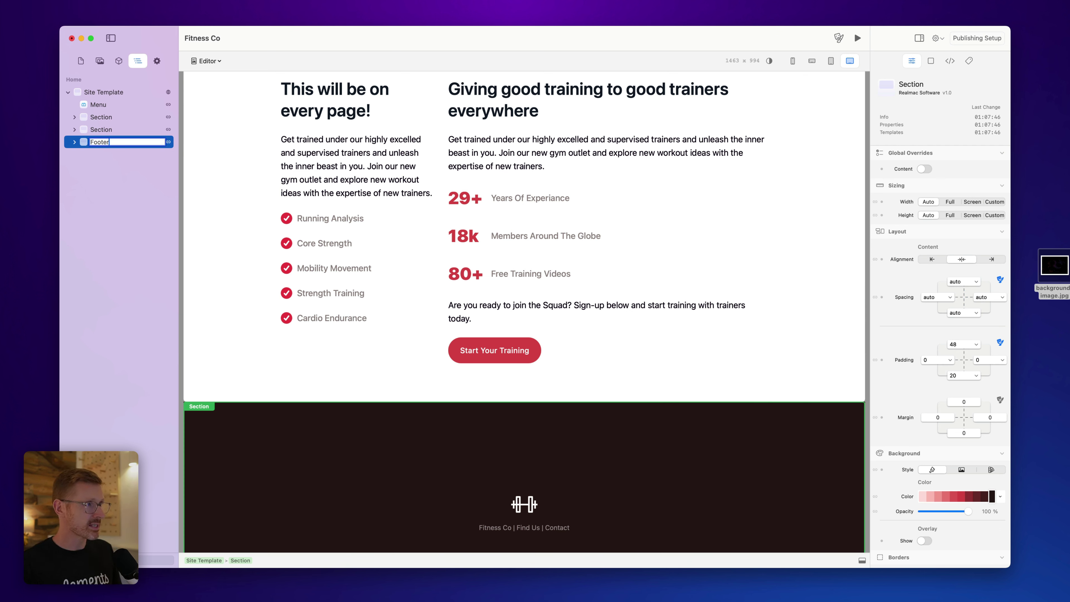
left_click(112, 94)
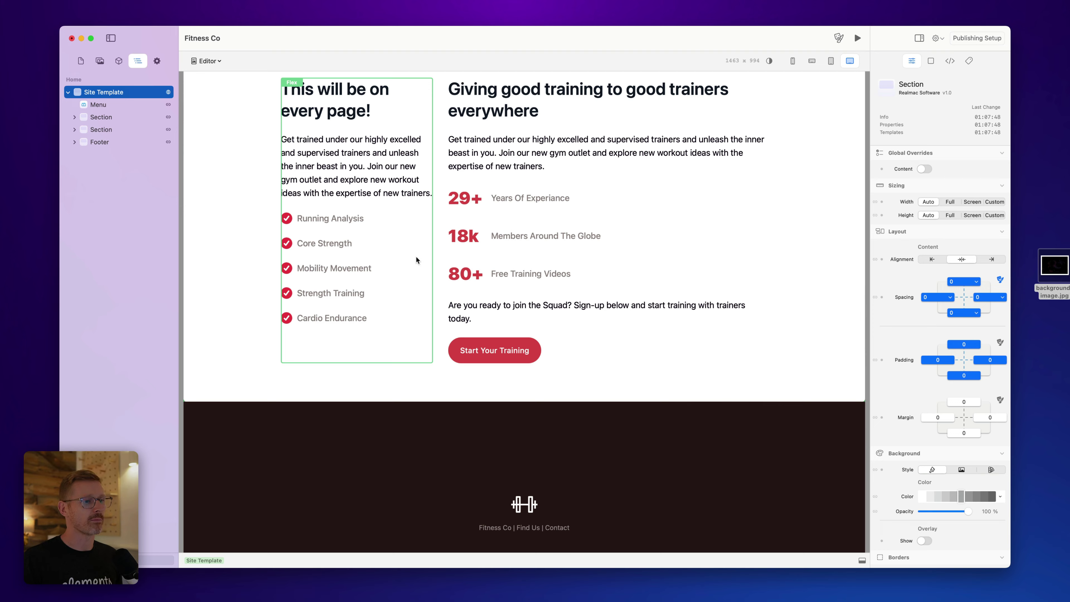
- View the Programme and Find Us pages to check the footer below the sidebar and main-content area
scroll(417, 263, "up", 10)
left_click(81, 62)
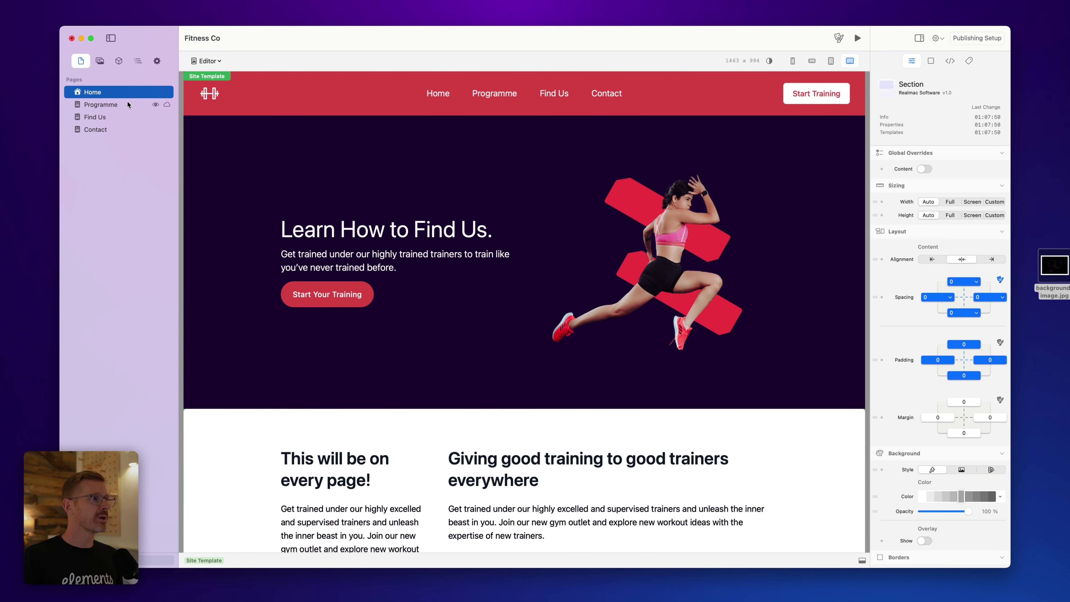
left_click(127, 105)
scroll(333, 253, "down", 8)
scroll(347, 261, "up", 8)
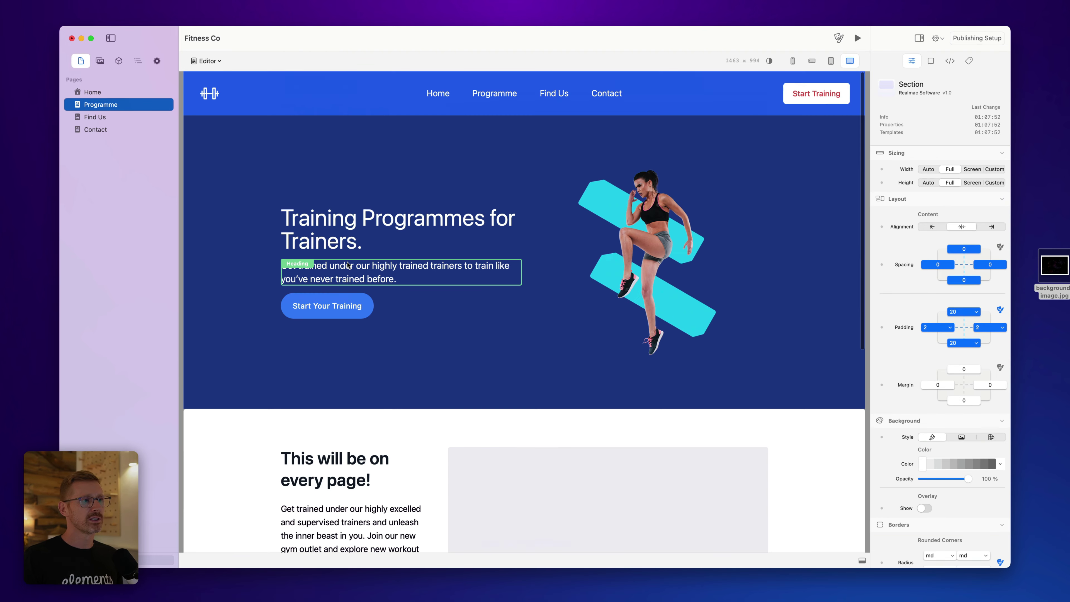
scroll(348, 265, "down", 8)
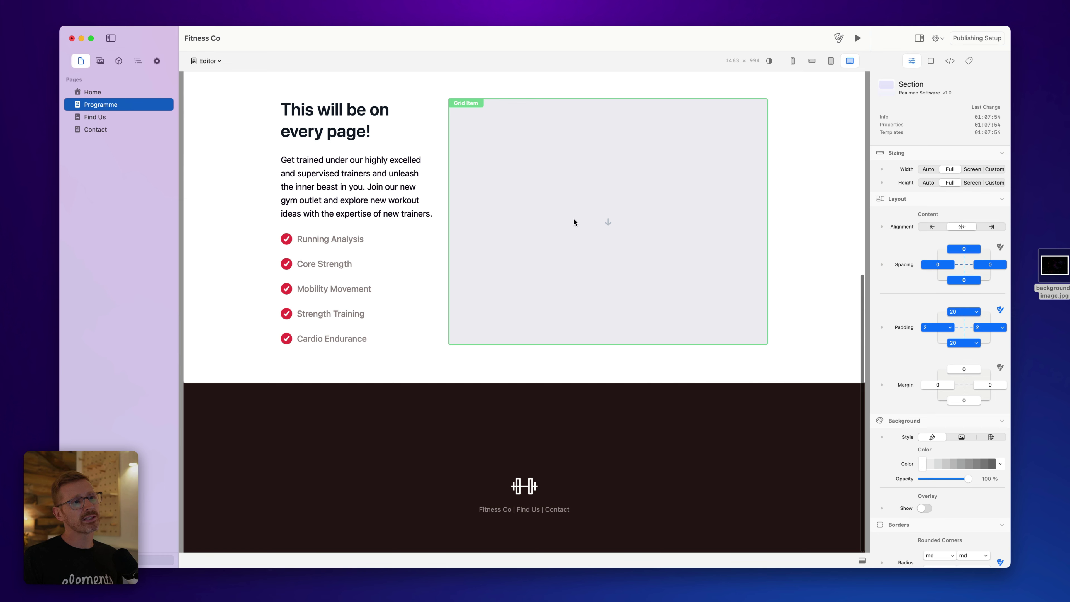
left_click(109, 119)
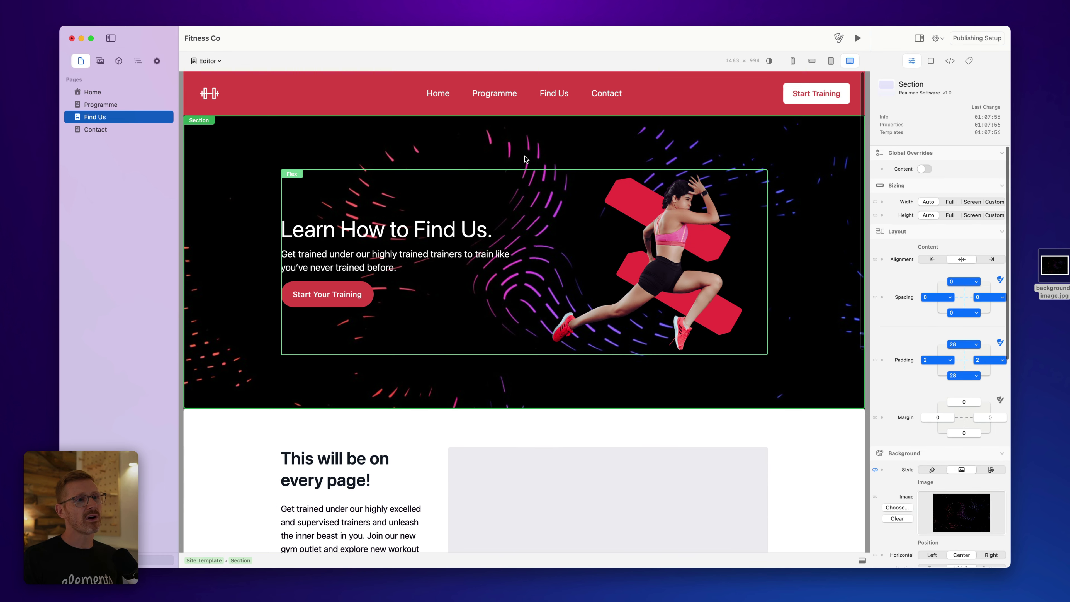
scroll(482, 244, "down", 8)
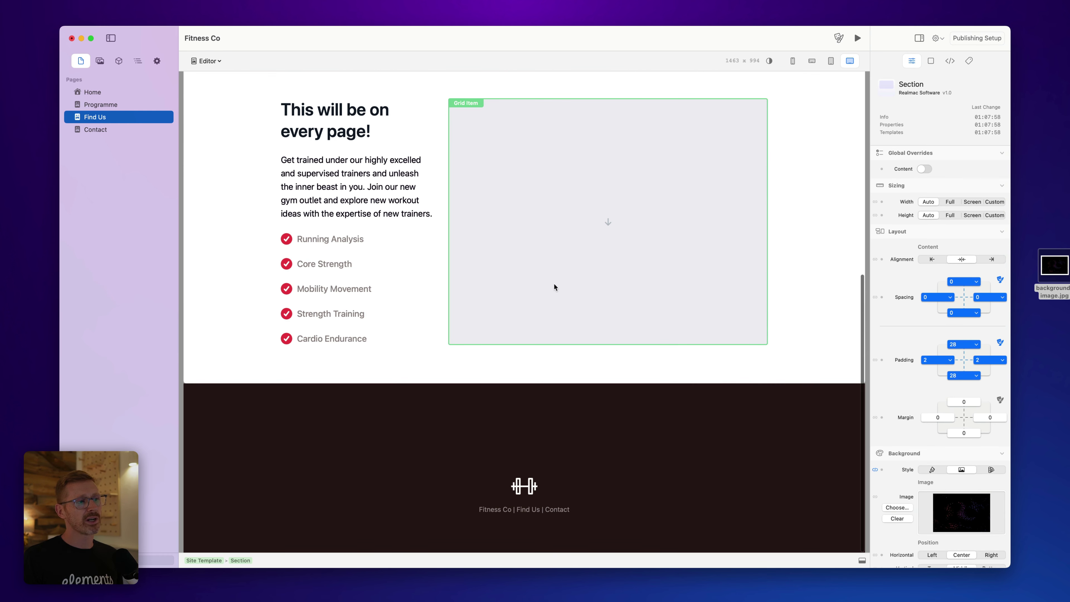
left_click(544, 236)
- Change the hero heading on the Contact page to "Contact Us"
left_click(94, 131)
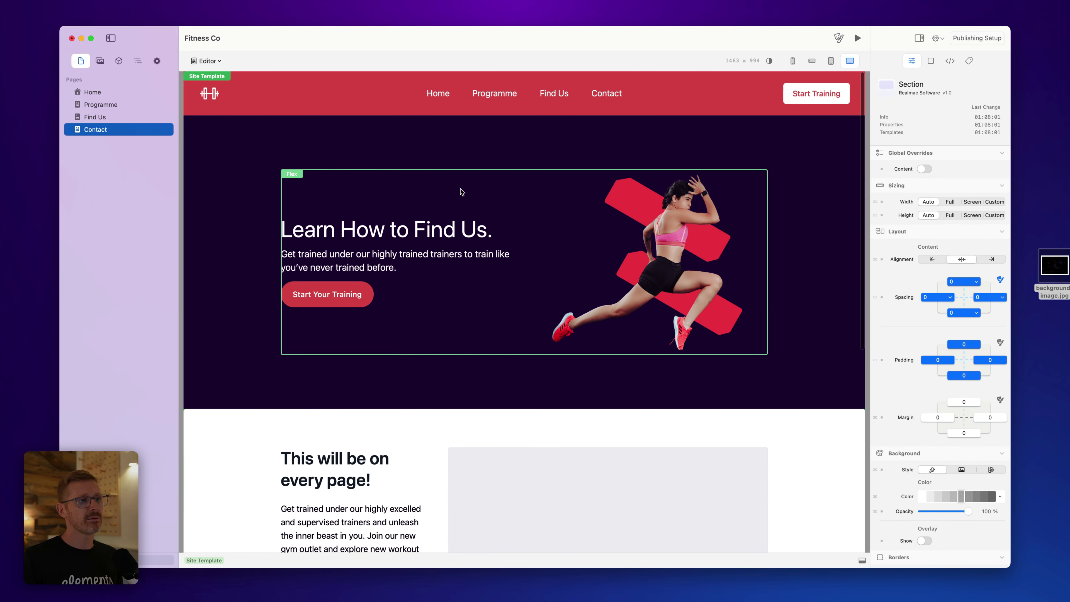
left_click(380, 230)
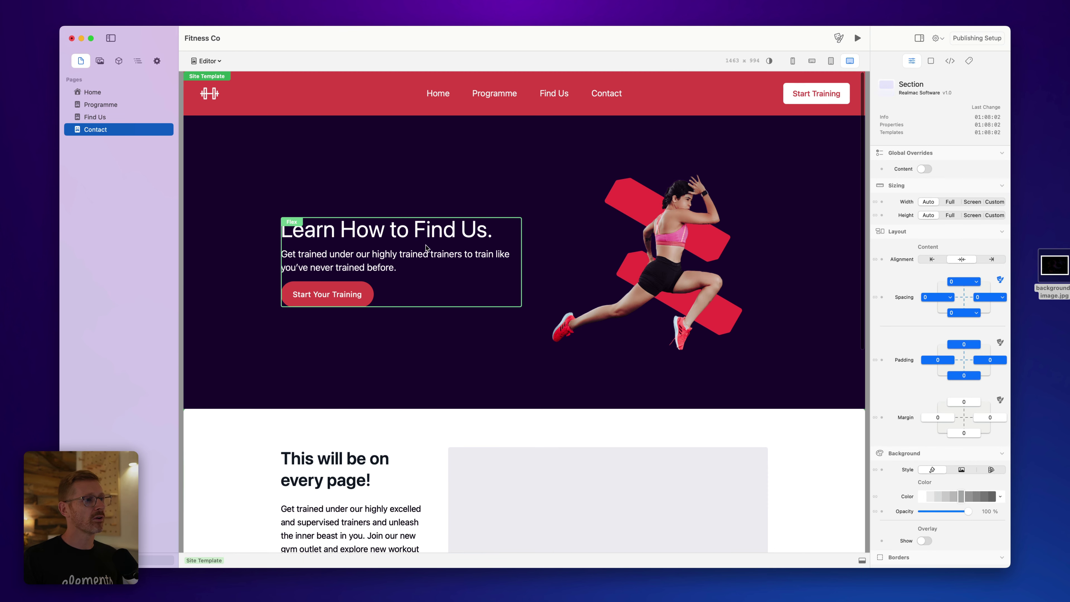
double_click(379, 229)
key("super+a")
type("Contact")
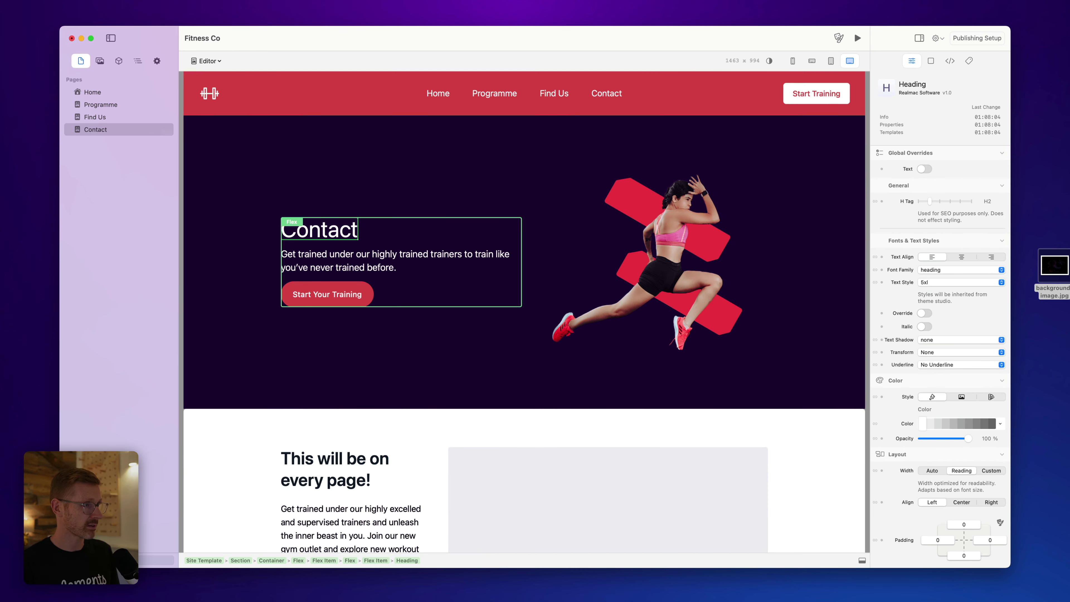
type(" Us")
key("Escape")
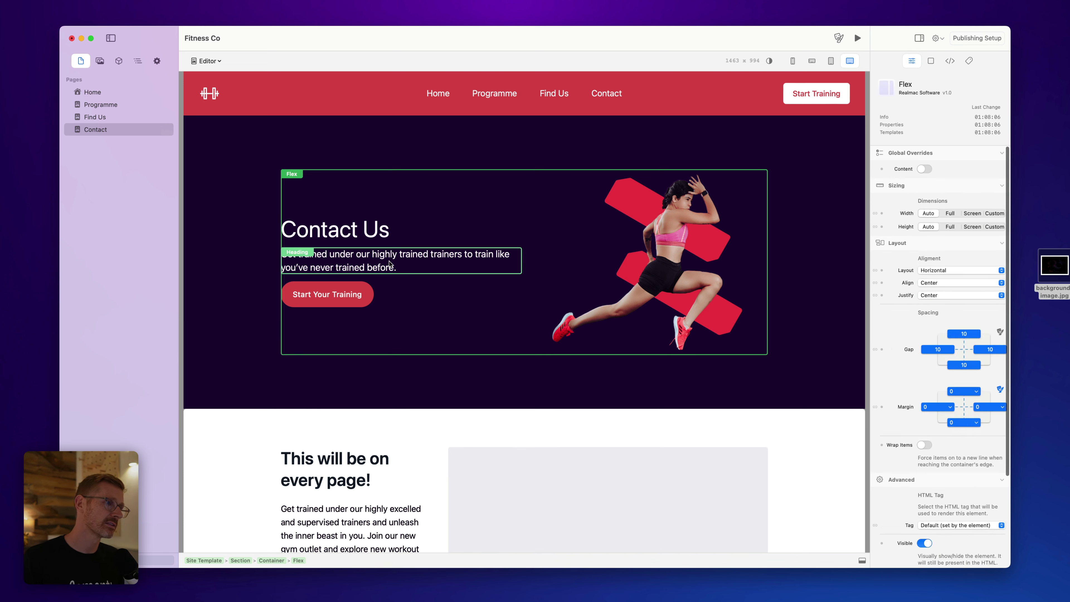
- Replace the hero subtitle on the Contact page with "Find us anywhere."
left_click(378, 262)
double_click(378, 261)
key("super+a")
type("Find")
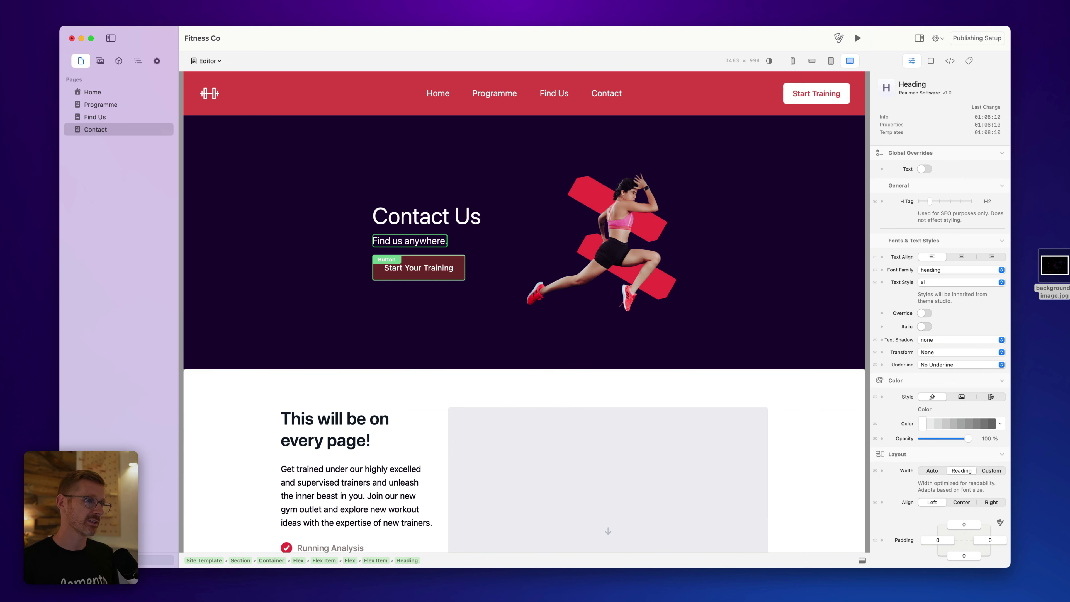
left_click(396, 160)
- Check the hero heading and its Text override setting, comparing the hero text across the Contact, Find Us, Programme and Home pages
scroll(352, 250, "down", 2)
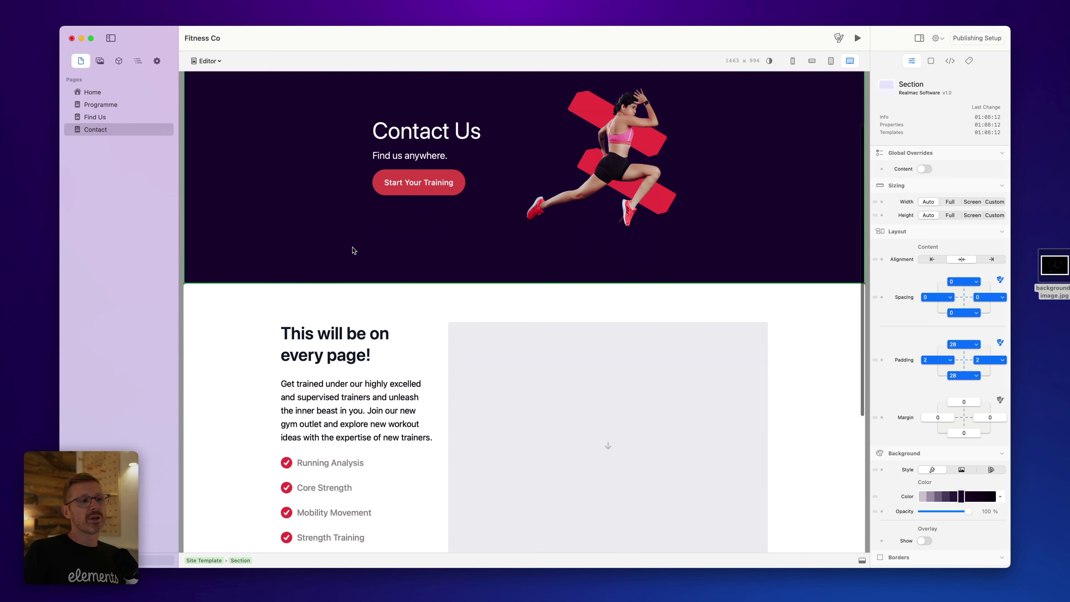
scroll(353, 250, "down", 4)
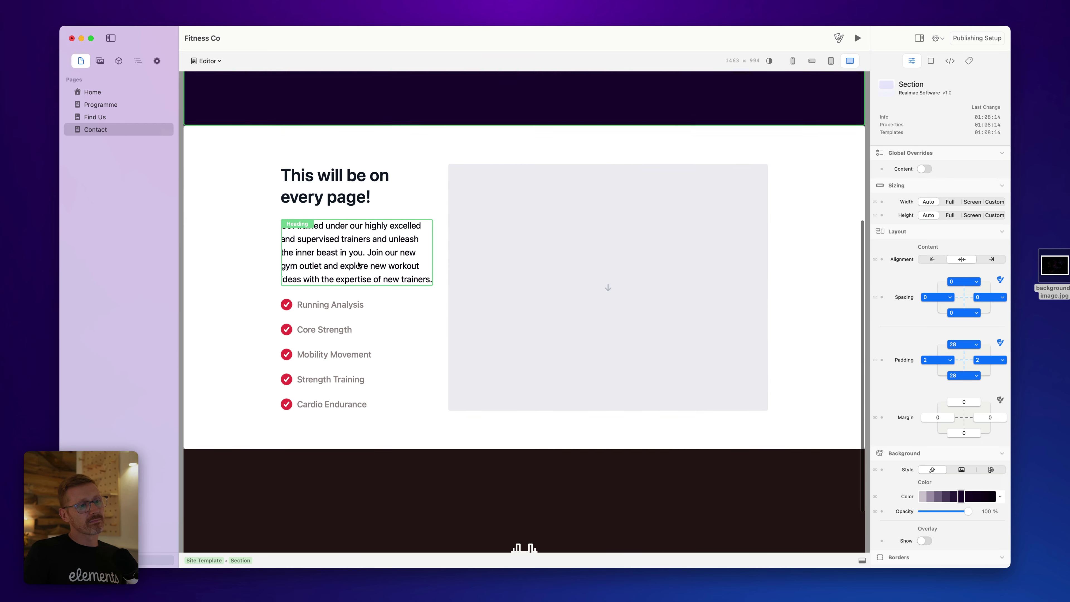
scroll(358, 264, "down", 2)
left_click(94, 116)
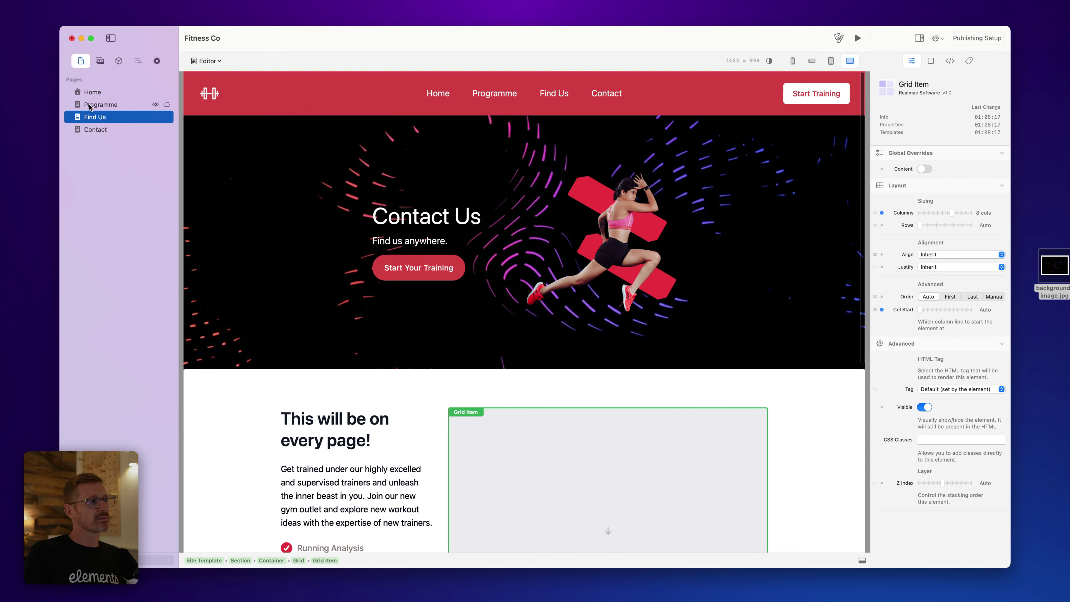
left_click(100, 105)
left_click(97, 96)
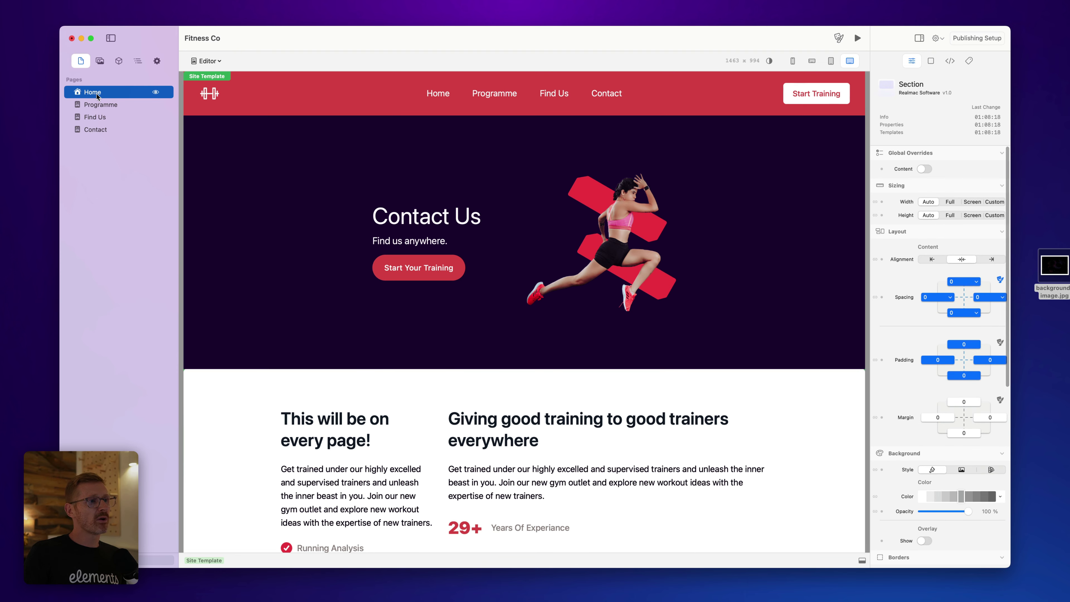
left_click(473, 215)
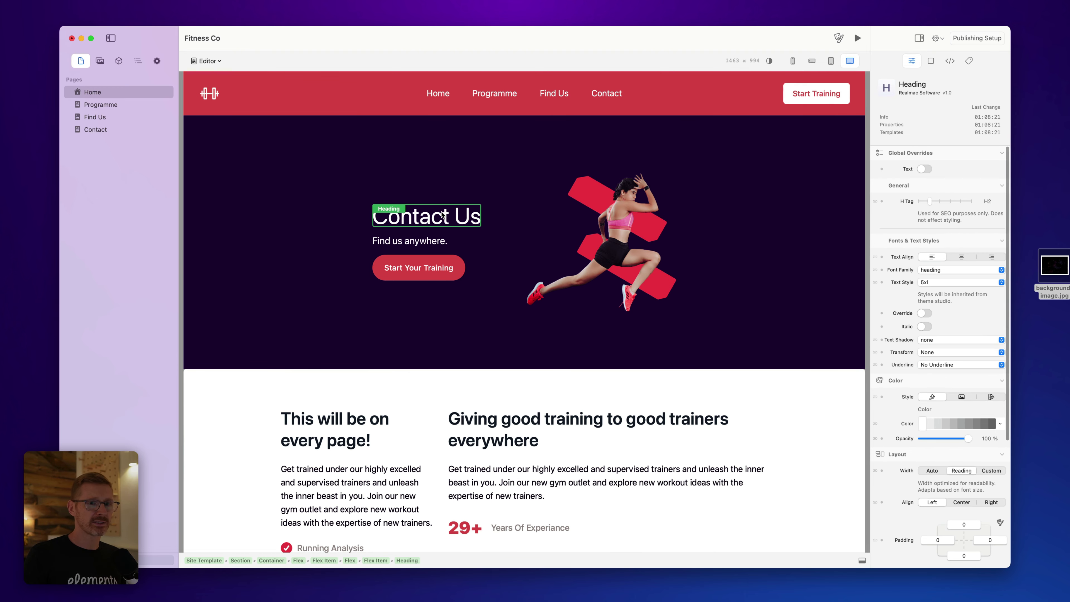
left_click(928, 168)
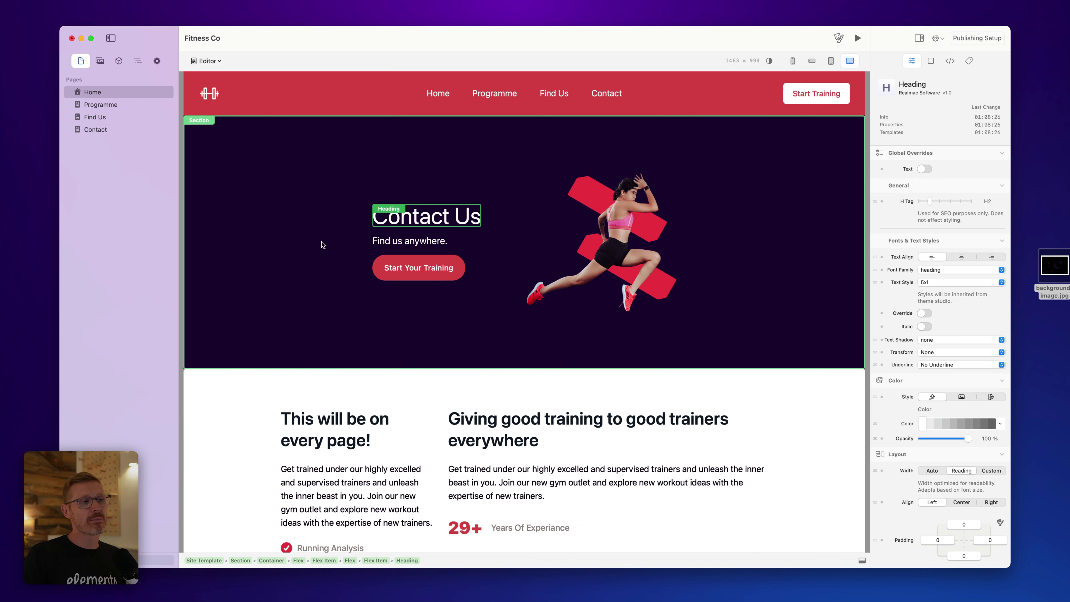
left_click(120, 106)
left_click(119, 115)
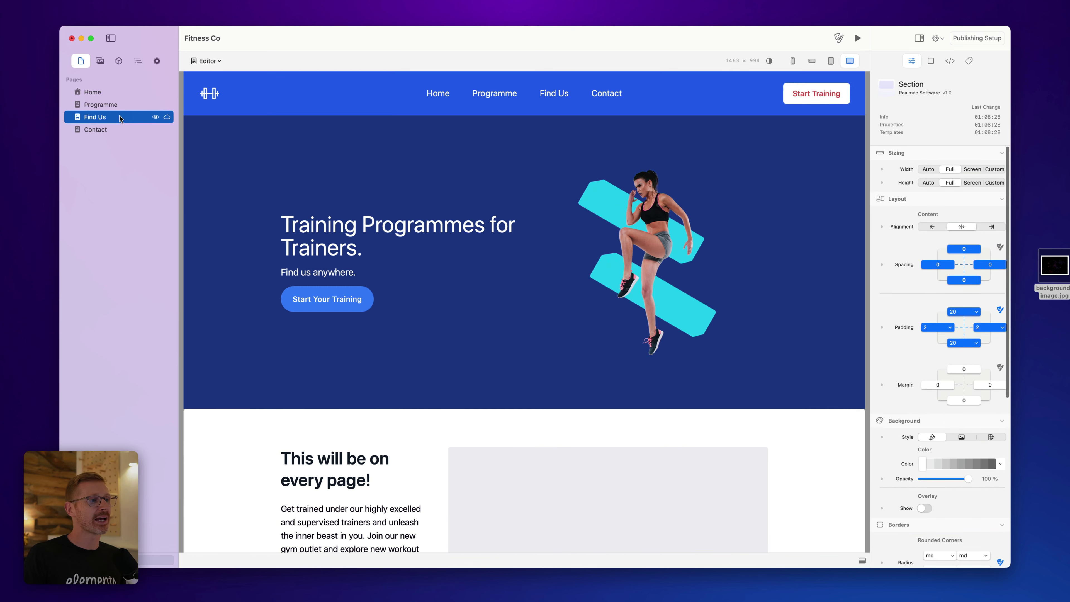
left_click(122, 106)
left_click(119, 96)
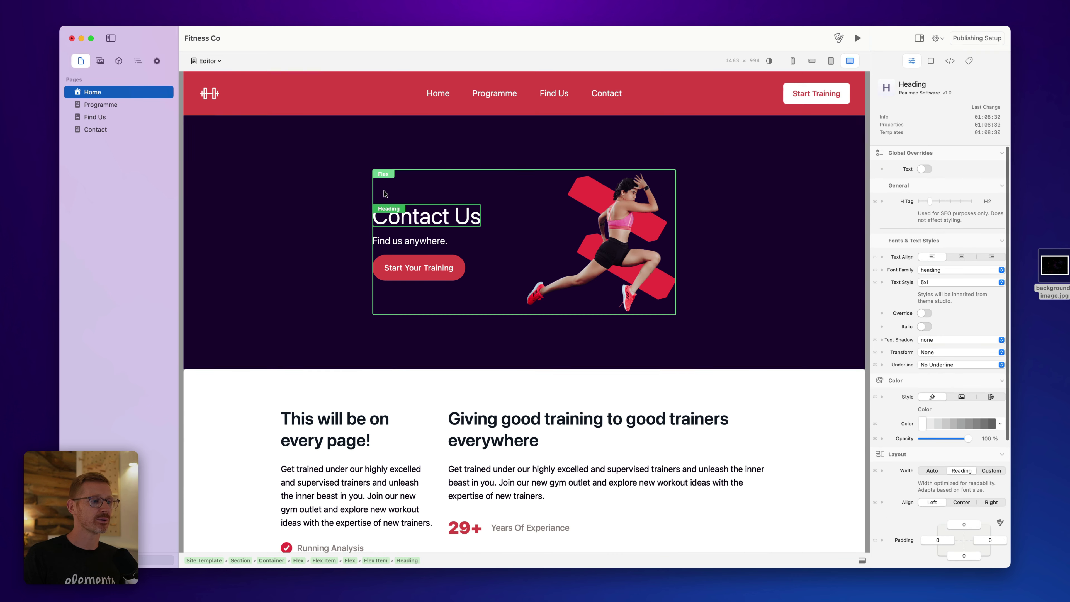
- Copy the text "Giving good training to good trainers everywhere" from the Home page content into its hero heading
left_click(548, 417)
left_click(549, 417)
triple_click(548, 418)
key("super+c")
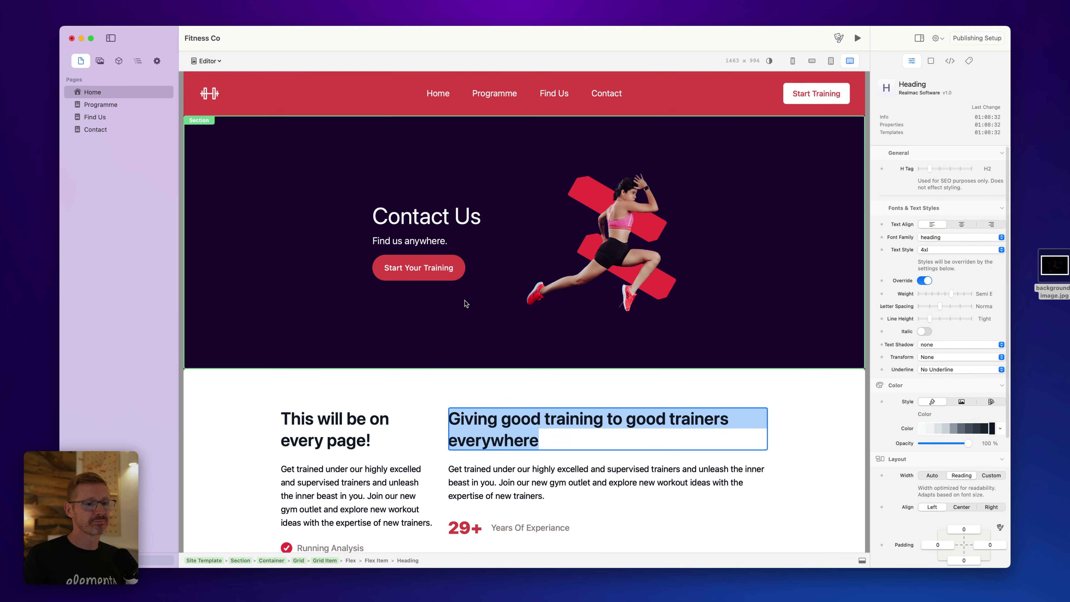
left_click(436, 218)
key("super+v")
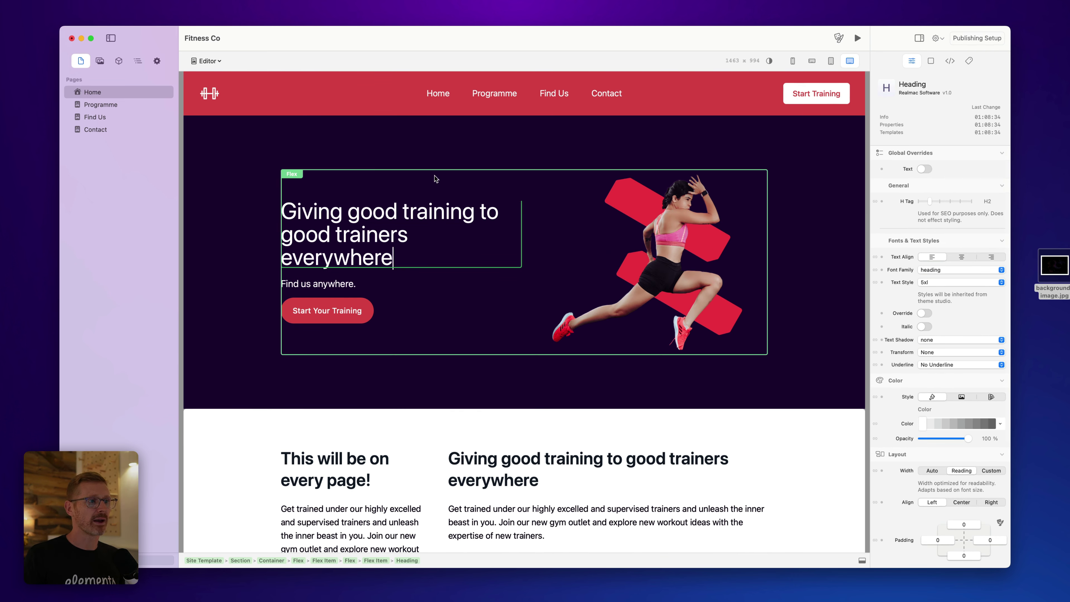
left_click(433, 179)
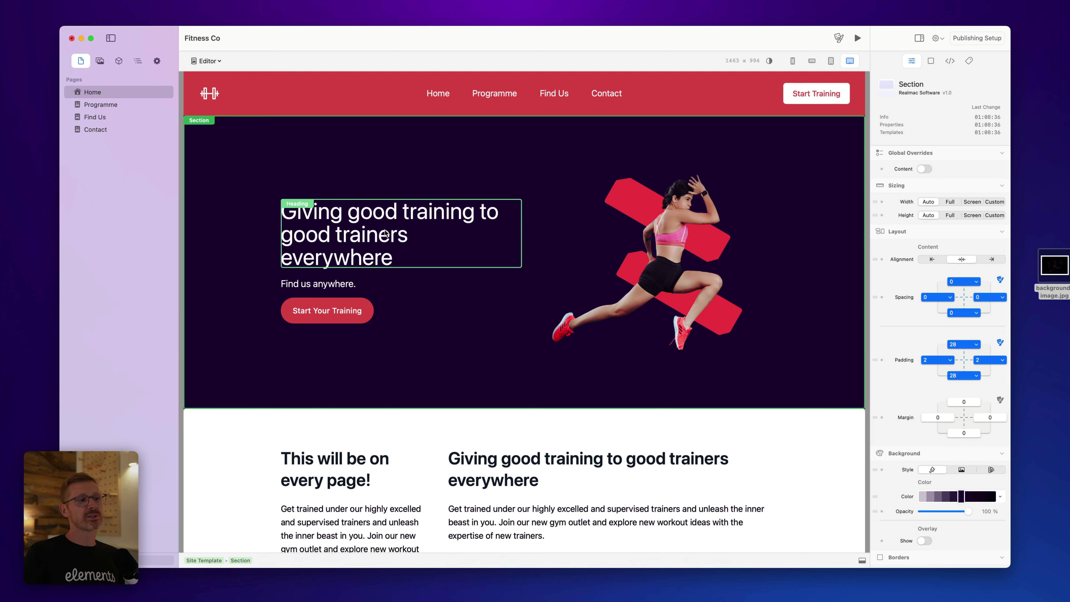
- Enable the global Text override for the Contact page's hero heading and set it to "Contact Us"
left_click(96, 129)
left_click(365, 244)
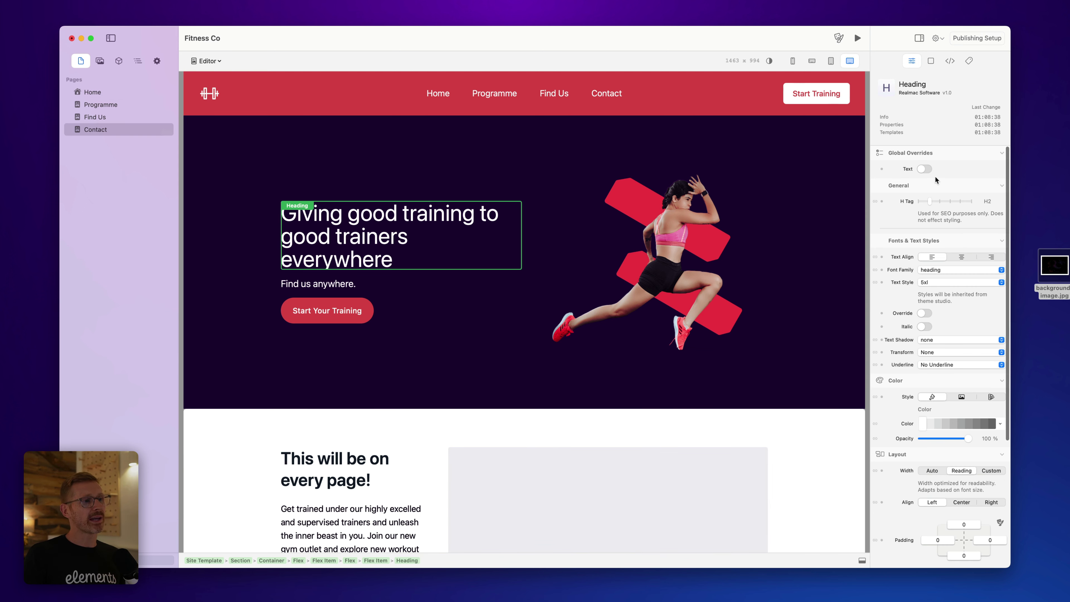
left_click(926, 170)
double_click(366, 234)
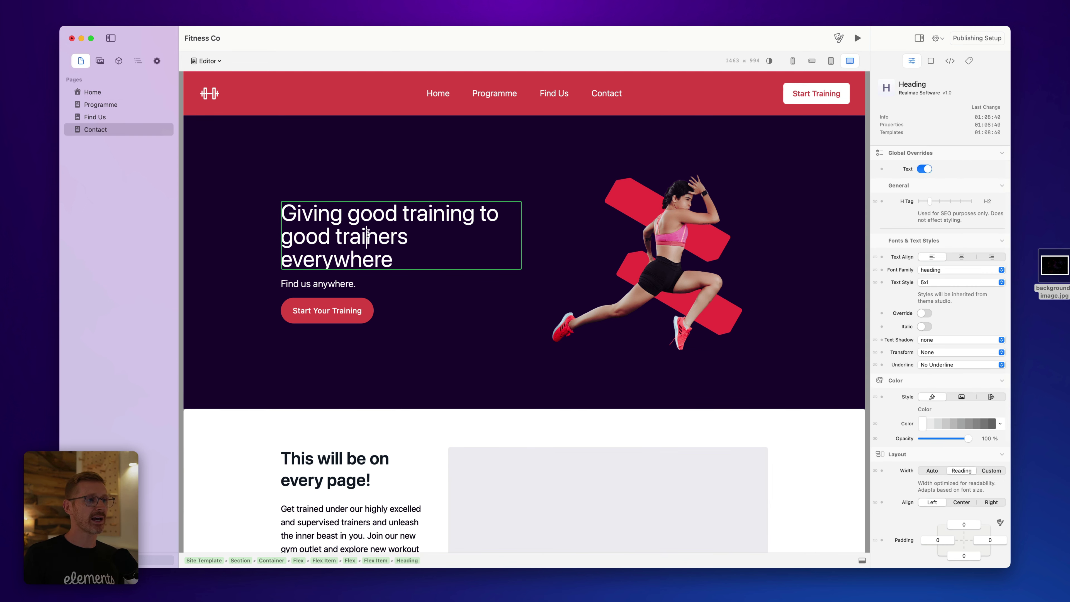
key("super+a")
type("Contact Us")
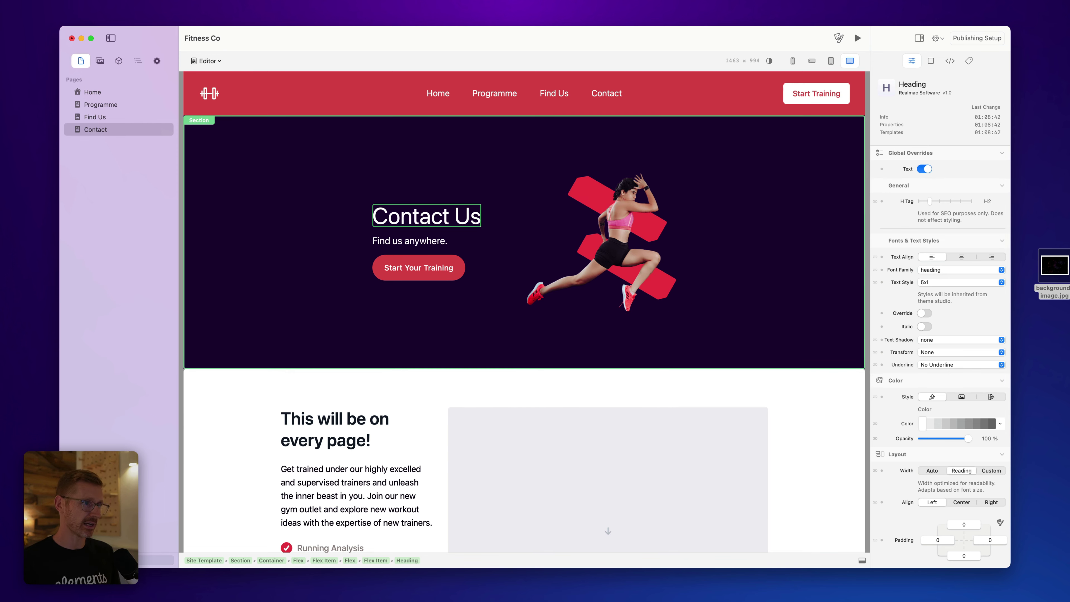
left_click(386, 198)
- View the Home, Programme, Find Us and Contact pages to compare their hero headings and shared template content
left_click(134, 91)
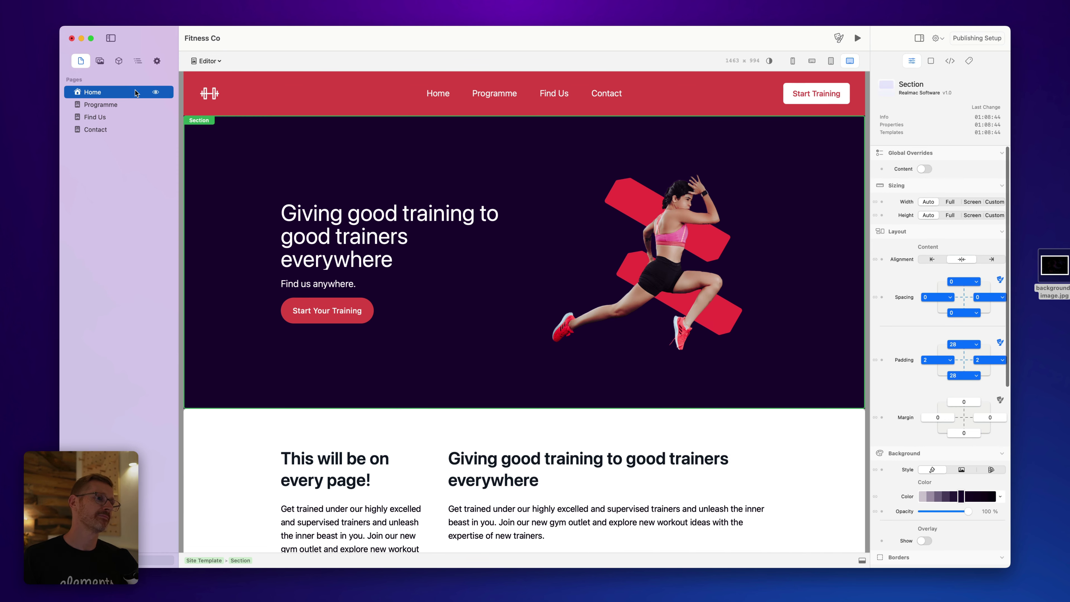
left_click(127, 105)
left_click(113, 116)
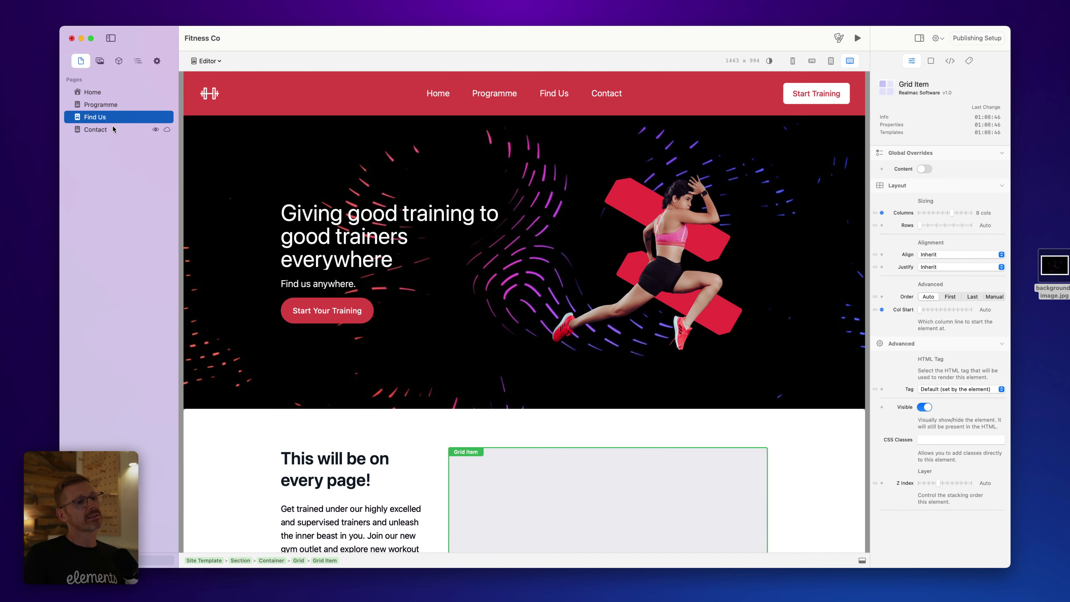
left_click(113, 129)
scroll(634, 363, "down", 5)
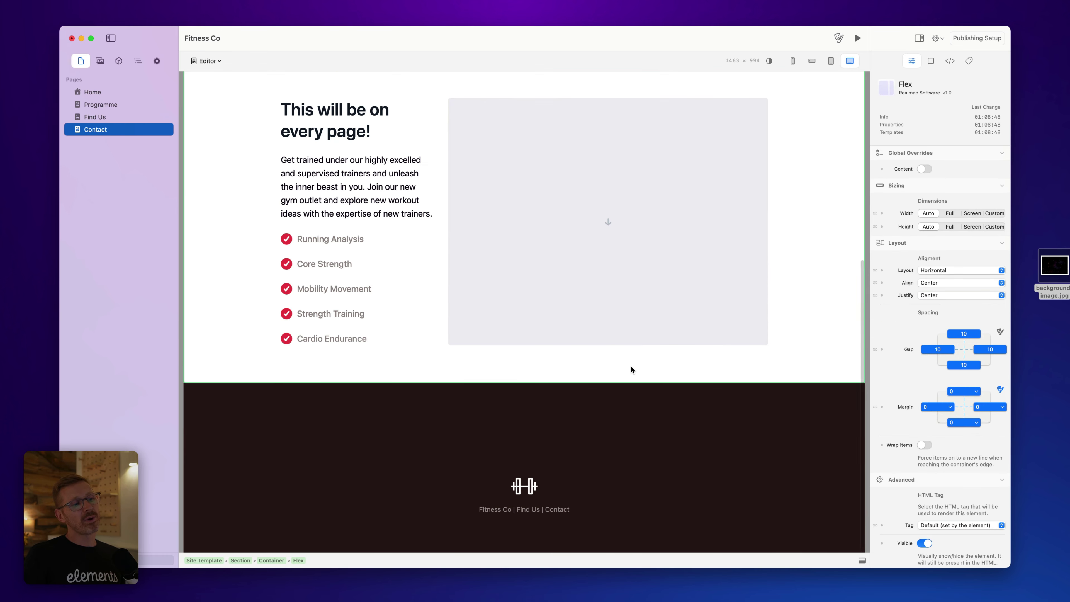
scroll(631, 370, "up", 5)
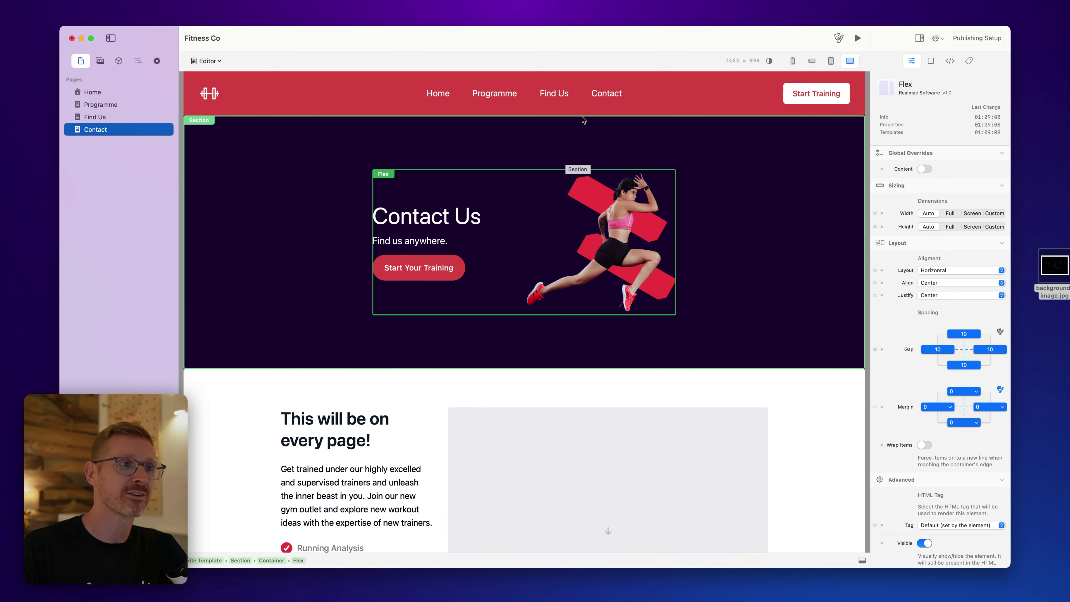
- Check the Contact page's hero section, and compare the hero designs across the Find Us, Programme and Home pages
left_click(524, 110)
left_click(532, 129)
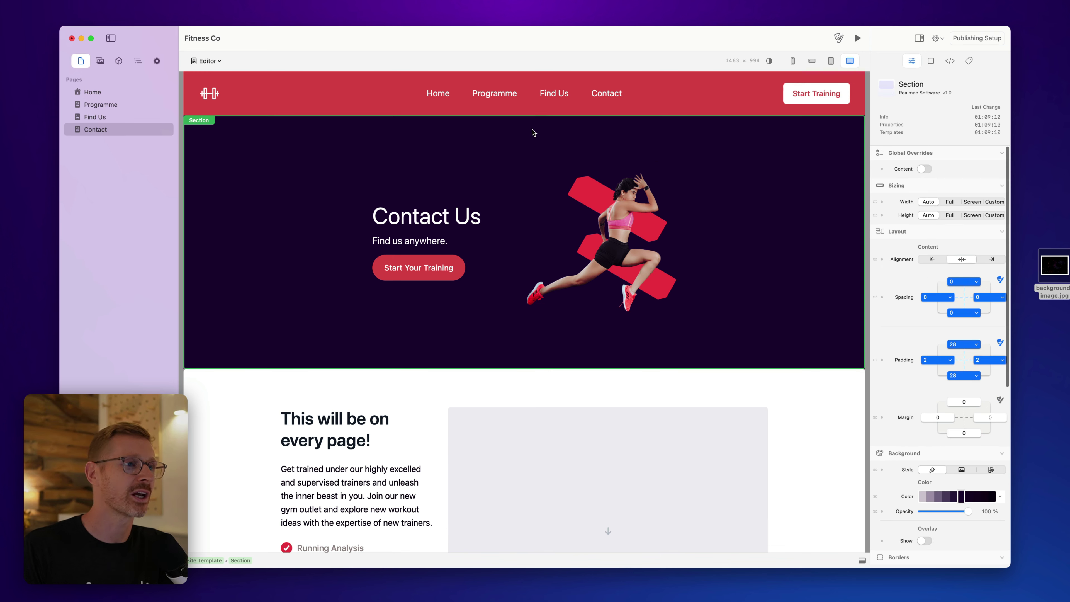
left_click(101, 129)
left_click(105, 117)
left_click(114, 104)
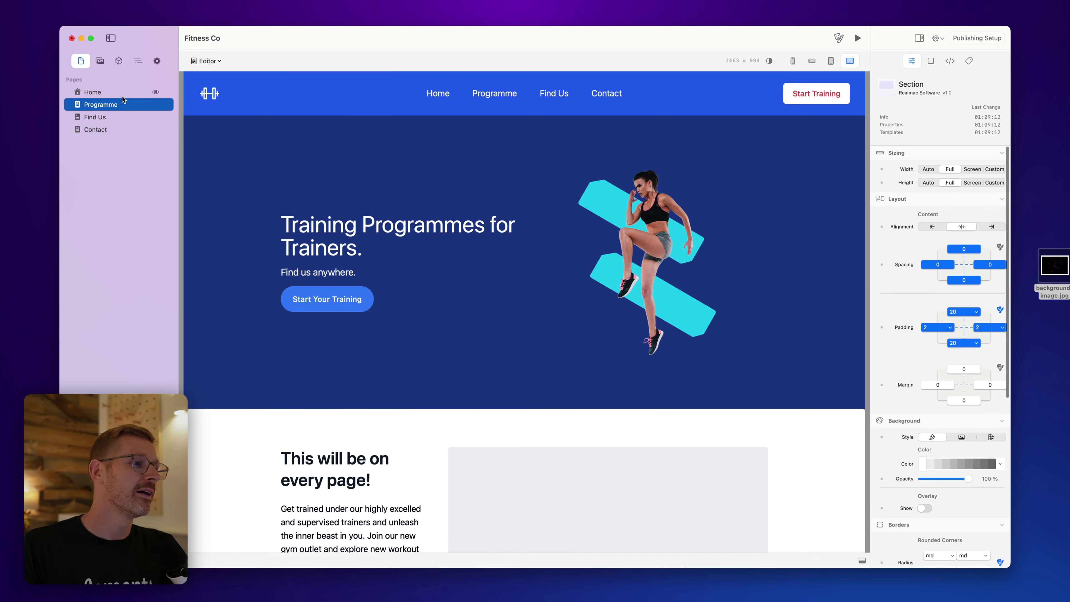
left_click(122, 96)
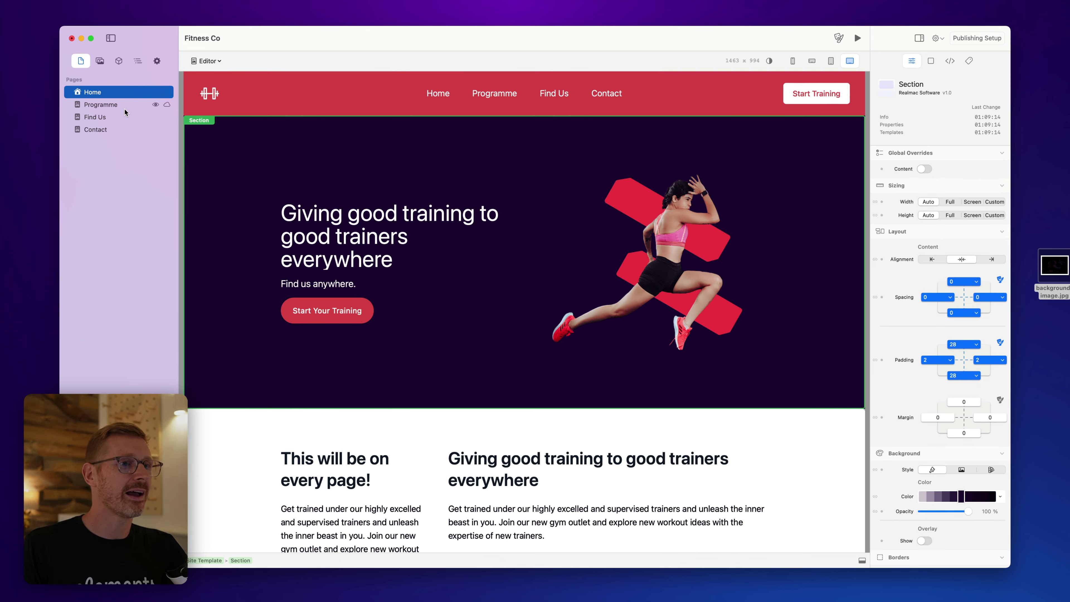
left_click(122, 105)
left_click(112, 118)
left_click(102, 129)
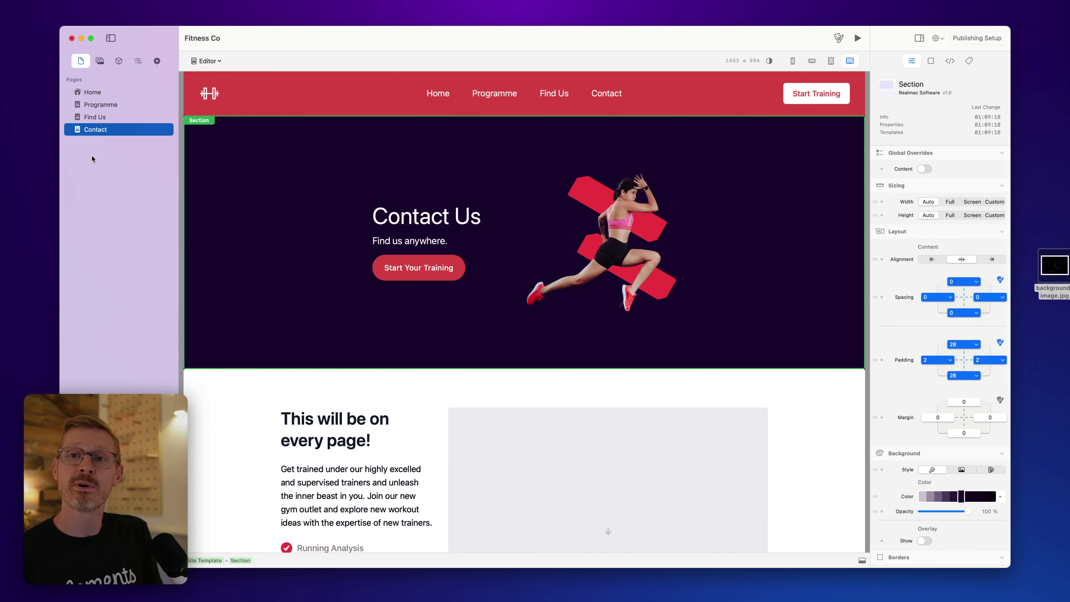
- Add a page named Map and place the Site Template global on it
key("super+n")
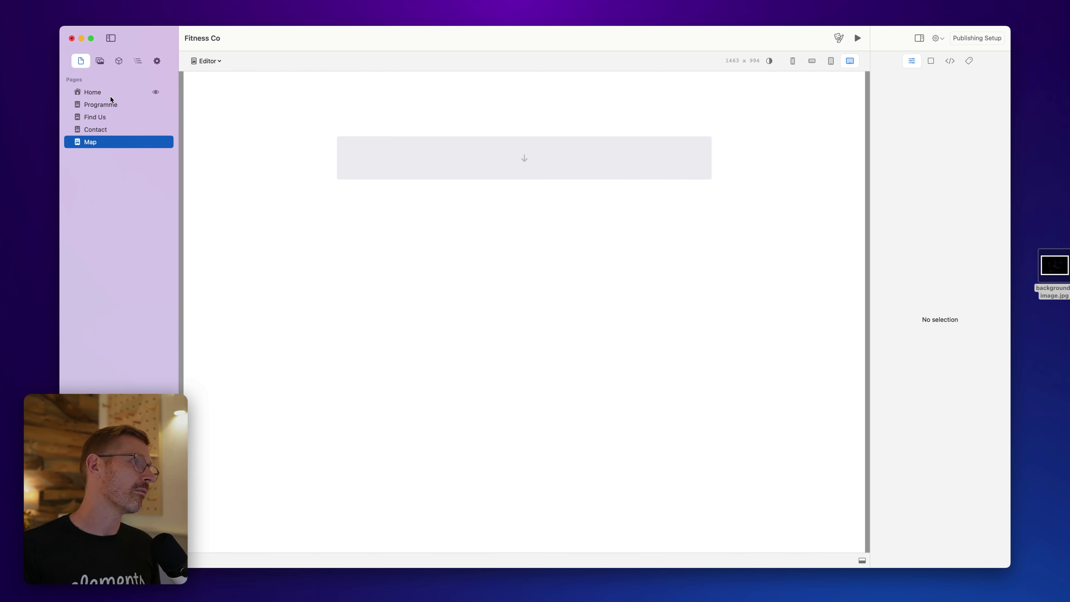
left_click(118, 59)
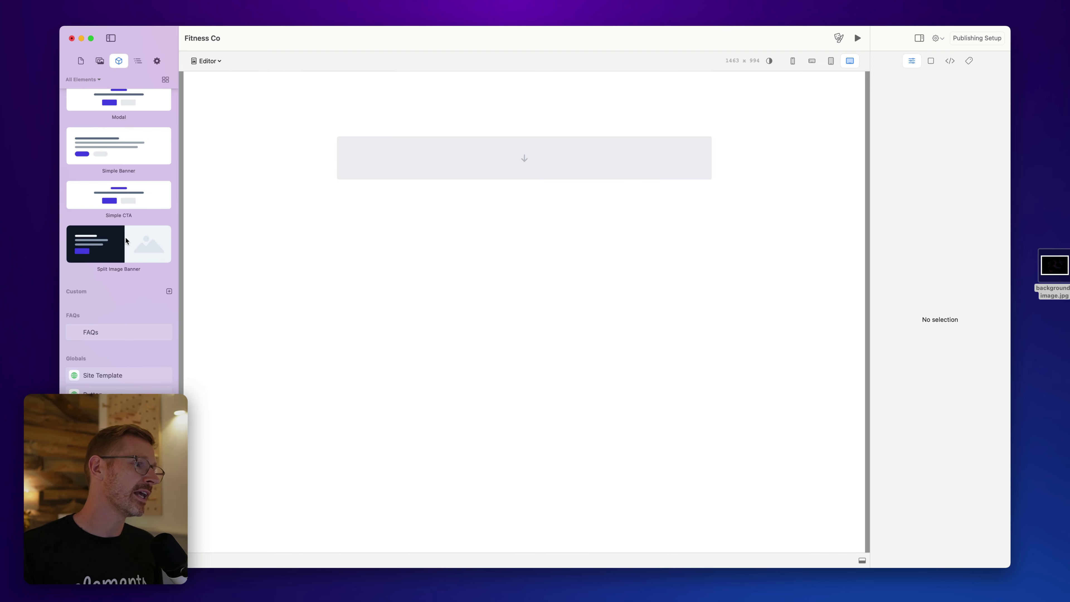
left_click_drag(114, 381, 522, 163)
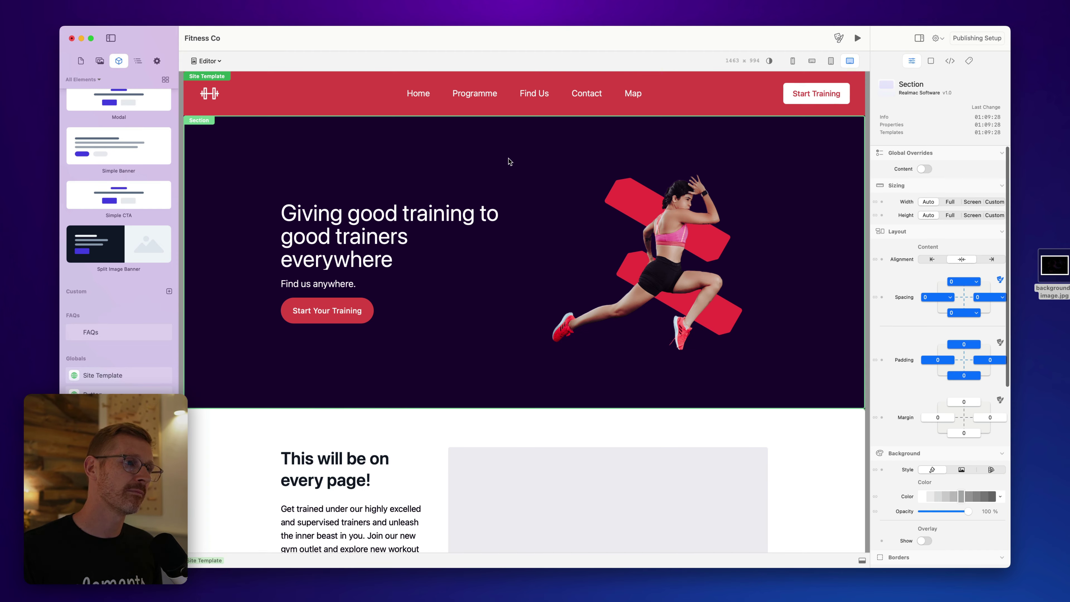
scroll(509, 234, "down", 10)
scroll(509, 234, "up", 1)
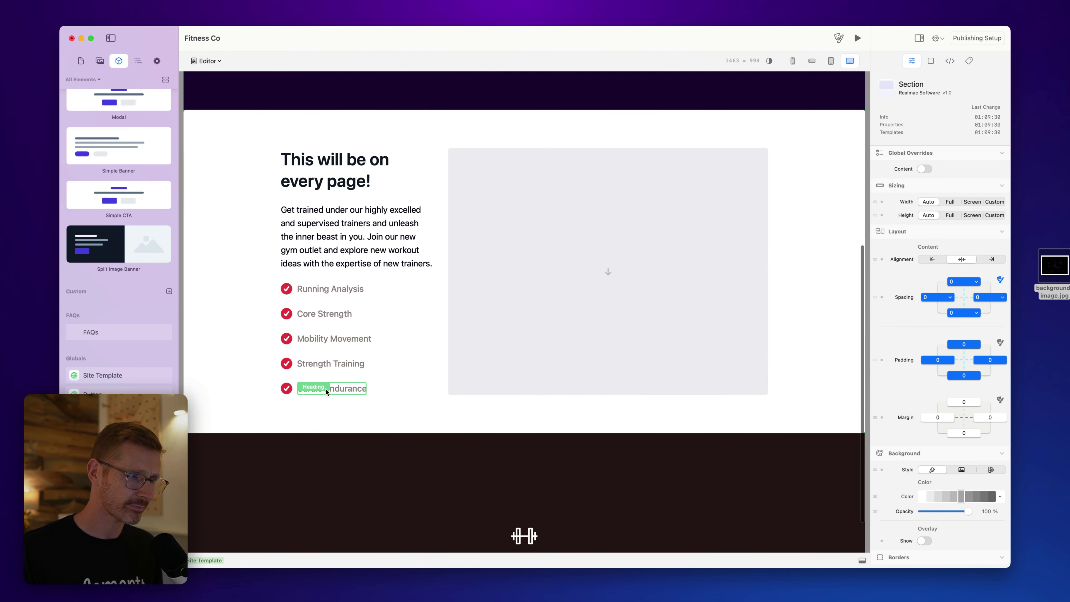
scroll(580, 316, "up", 8)
scroll(578, 316, "down", 3)
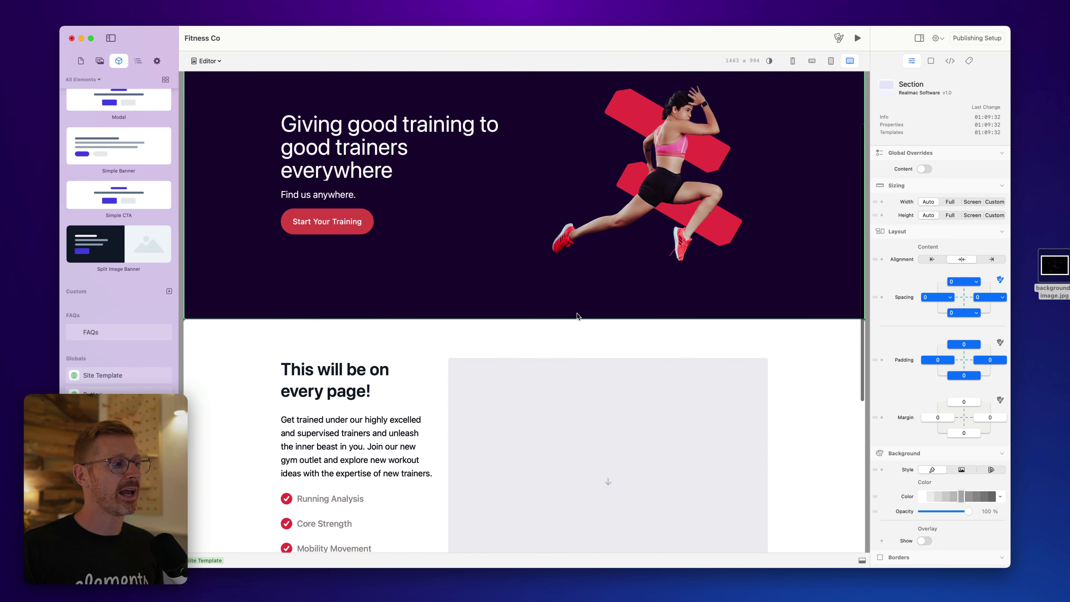
scroll(240, 220, "up", 3)
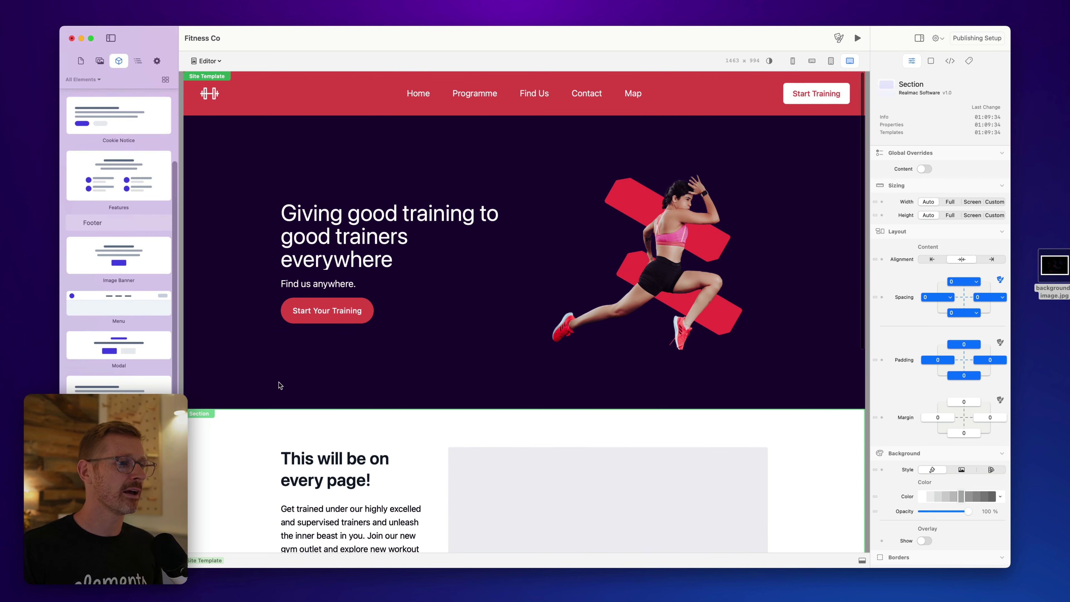
- Enable the global Content override for the Map page's empty grid item and add a vertical Flex inside it
scroll(106, 366, "up", 8)
scroll(106, 366, "down", 10)
scroll(611, 295, "down", 6)
left_click(643, 246)
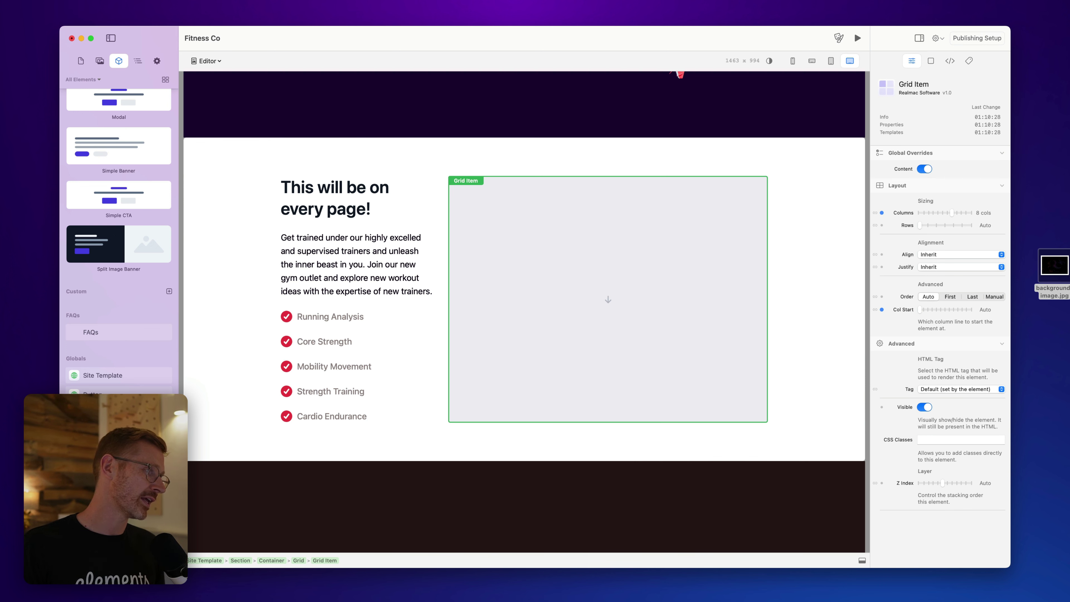
left_click(608, 299)
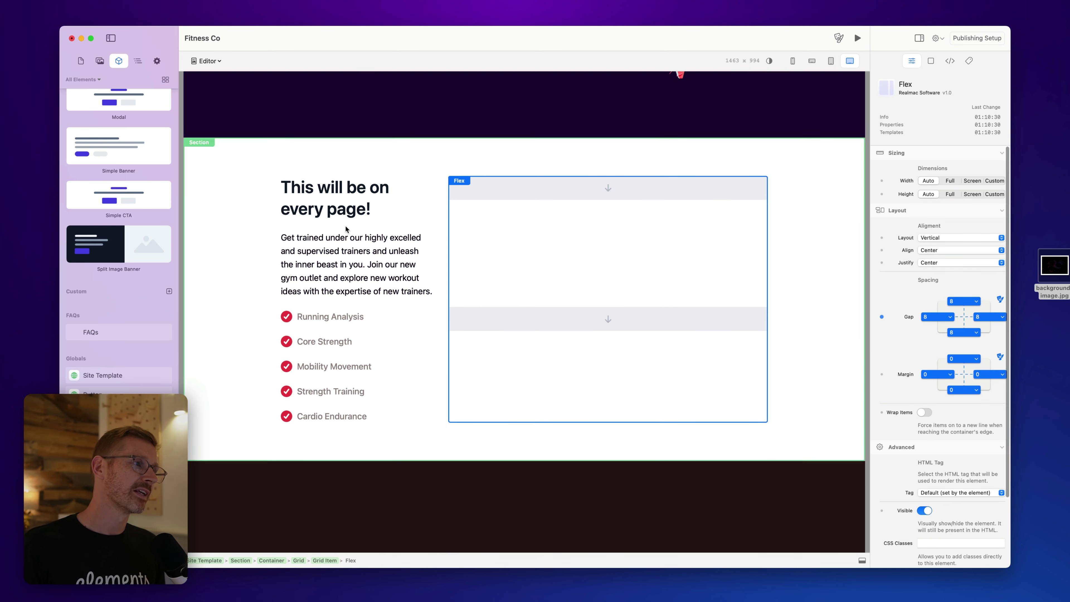
- Add a heading to the upper slot of the Map page's Flex and set its text to "Find us via a Map"
scroll(350, 230, "up", 5)
left_click(81, 61)
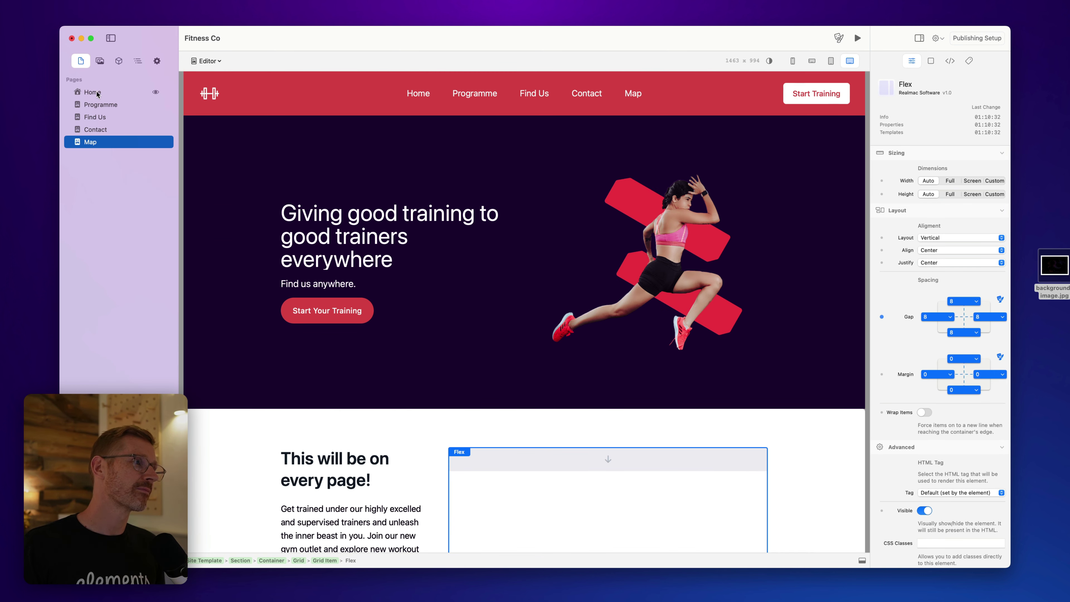
left_click(138, 61)
left_click(119, 61)
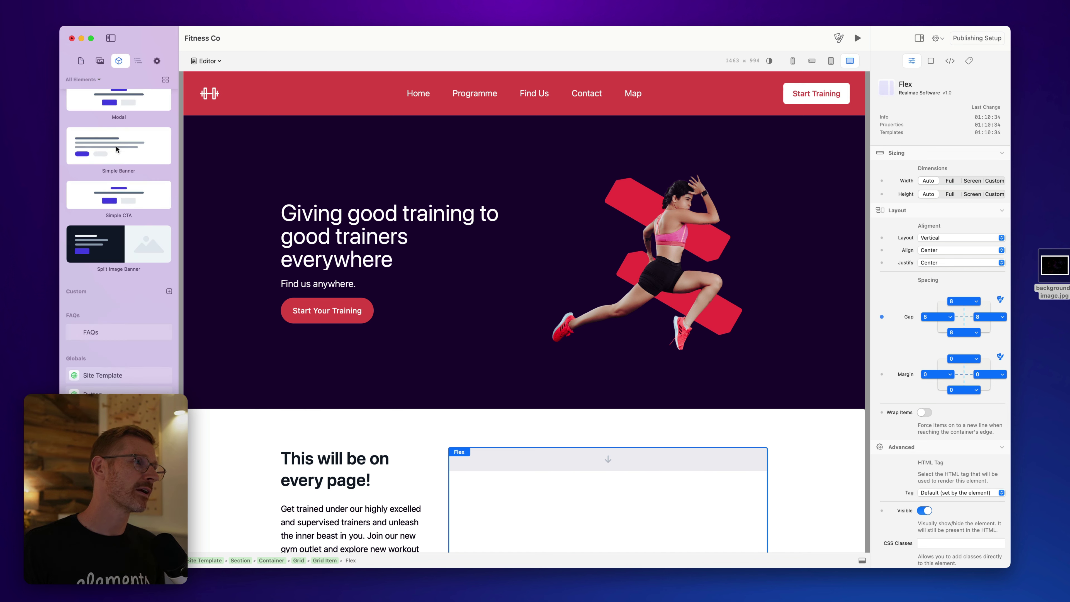
scroll(107, 124, "up", 10)
left_click_drag(106, 133, 543, 460)
double_click(604, 434)
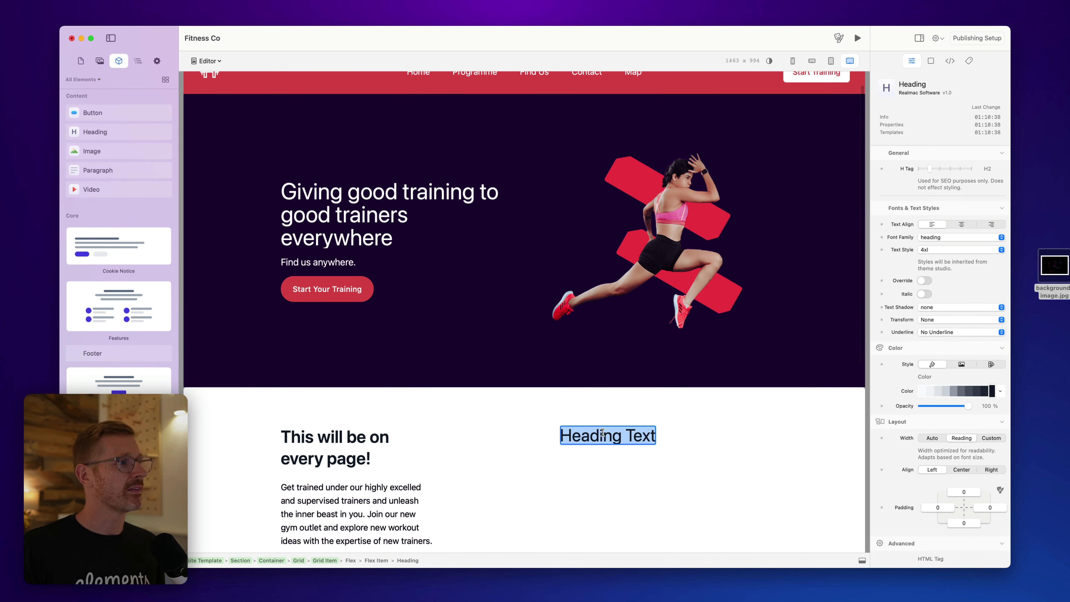
scroll(518, 262, "up", 1)
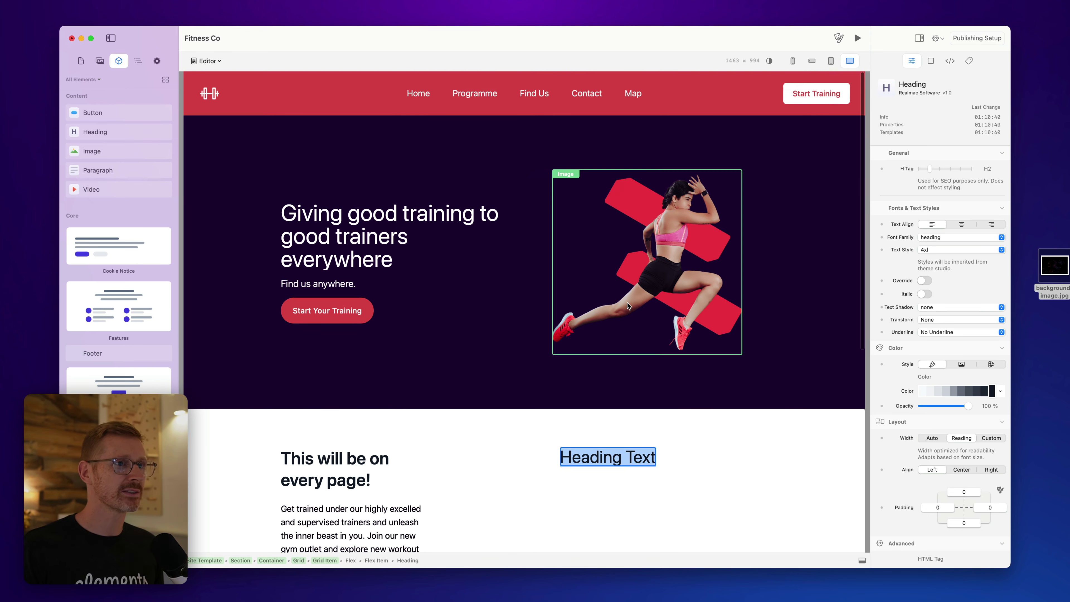
type("Map")
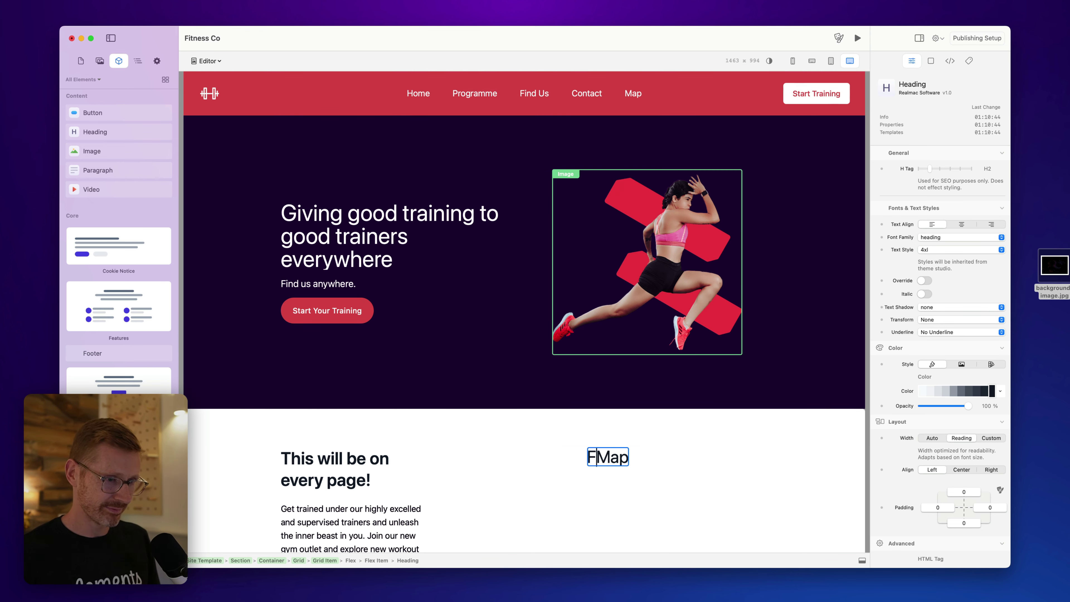
type("Find us via a")
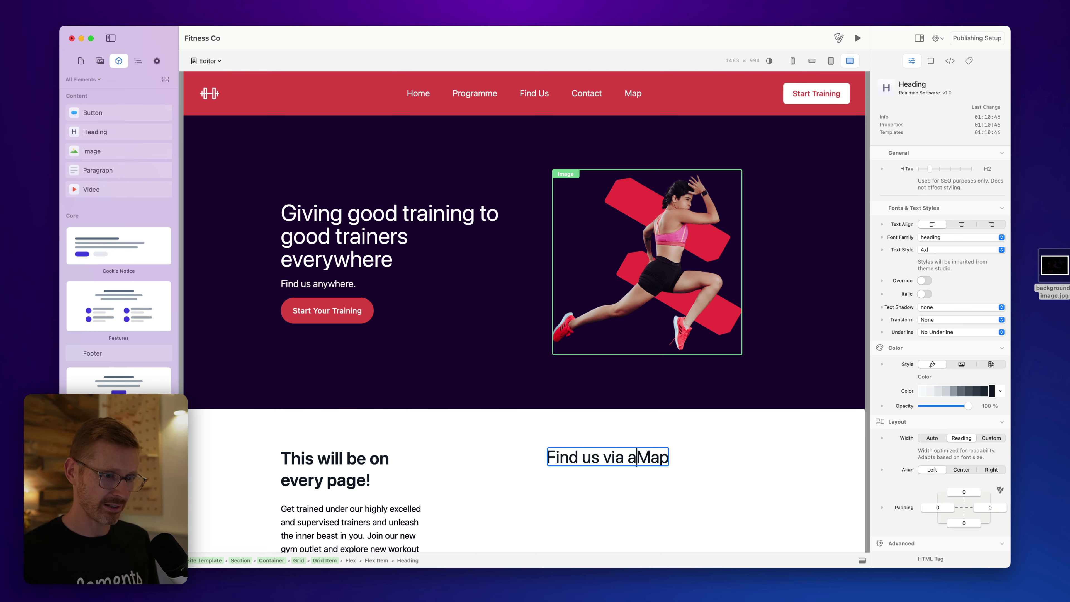
left_click(637, 262)
scroll(604, 394, "down", 5)
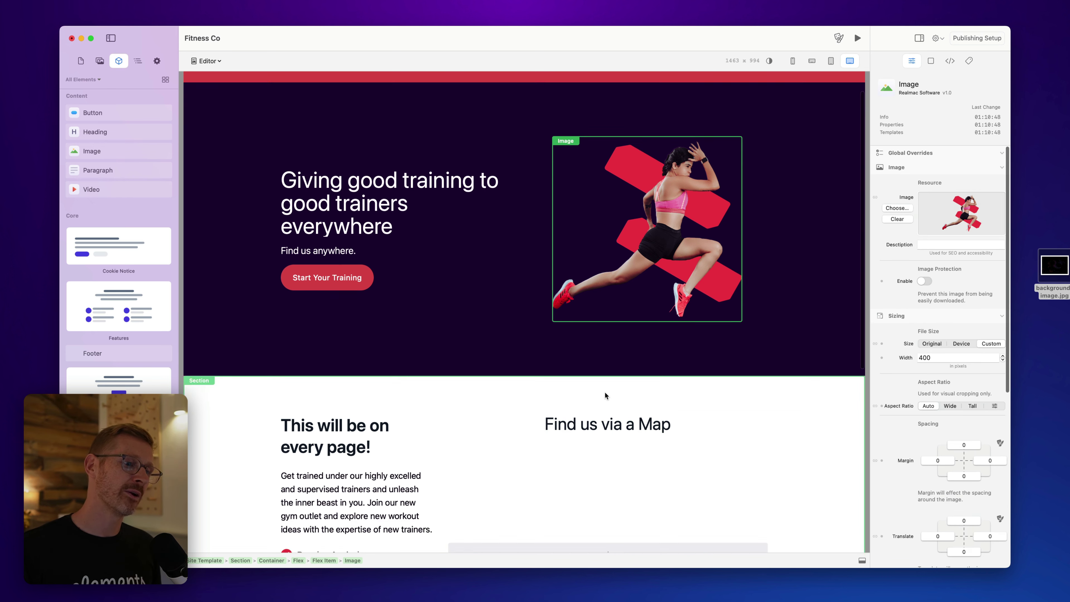
- View the Contact, Find Us, Programme and Home pages to compare their main content with the Map page
left_click(81, 61)
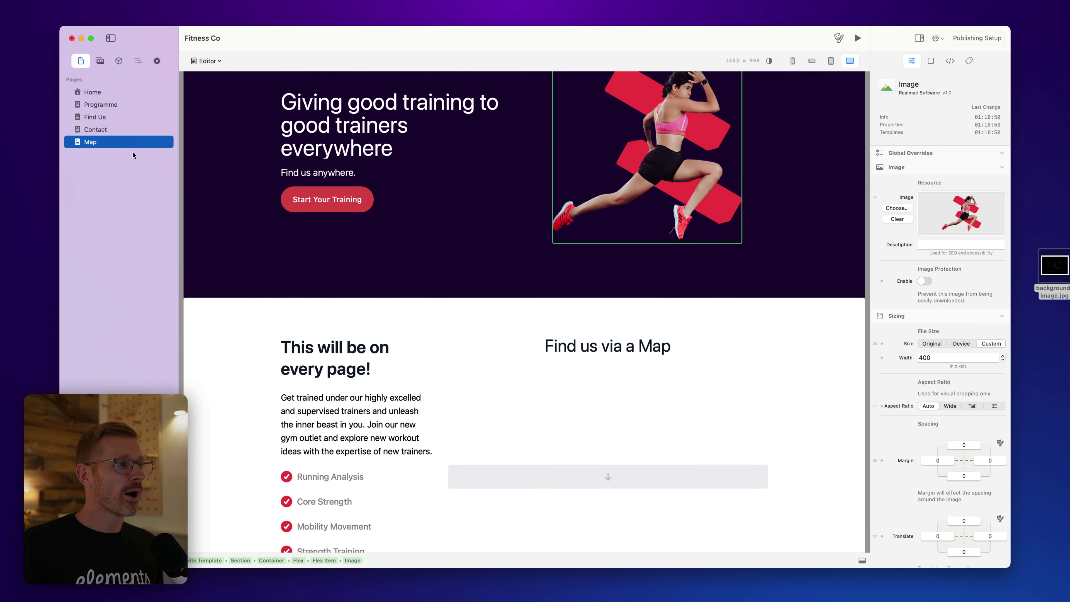
left_click(126, 129)
left_click(126, 116)
left_click(128, 105)
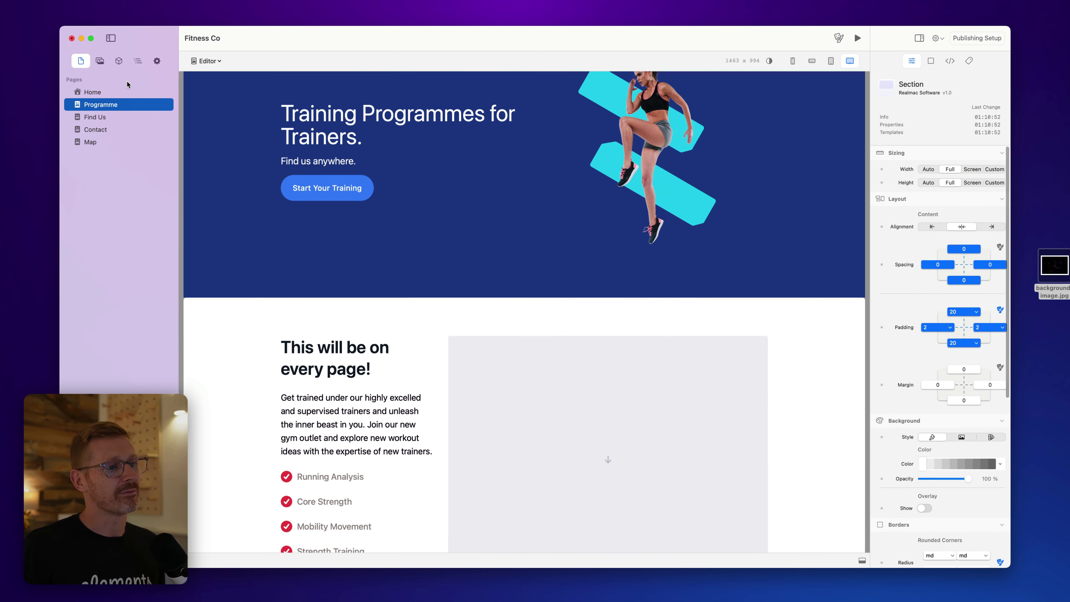
left_click(119, 92)
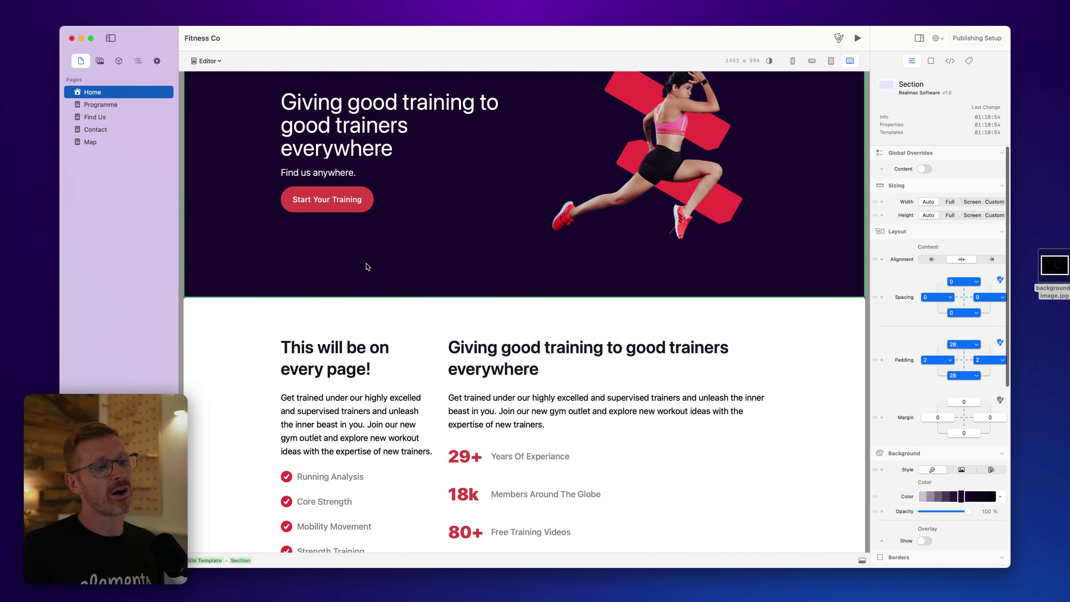
scroll(363, 401, "down", 7)
scroll(657, 404, "up", 8)
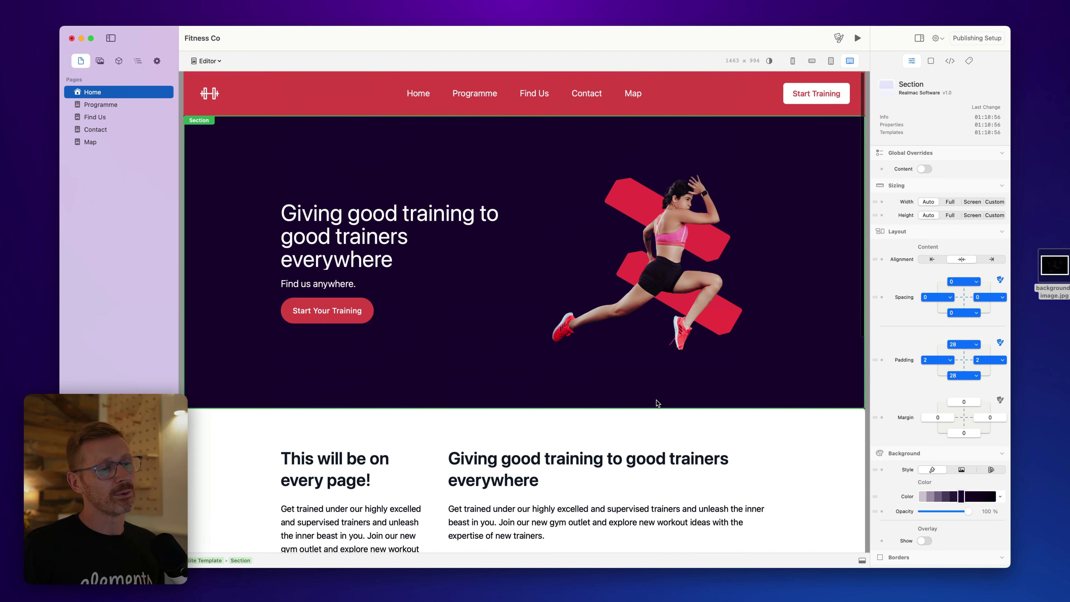
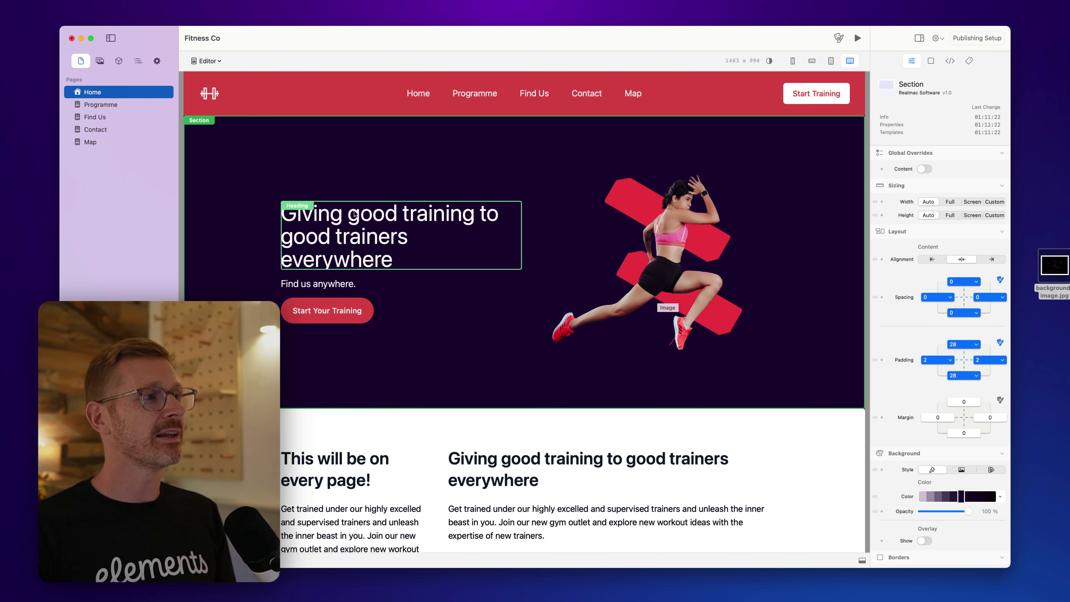
- Go back and forth through the Home, Programme, Find Us, Contact and Map pages to review their hero overrides and shared template content
left_click(128, 105)
left_click(134, 114)
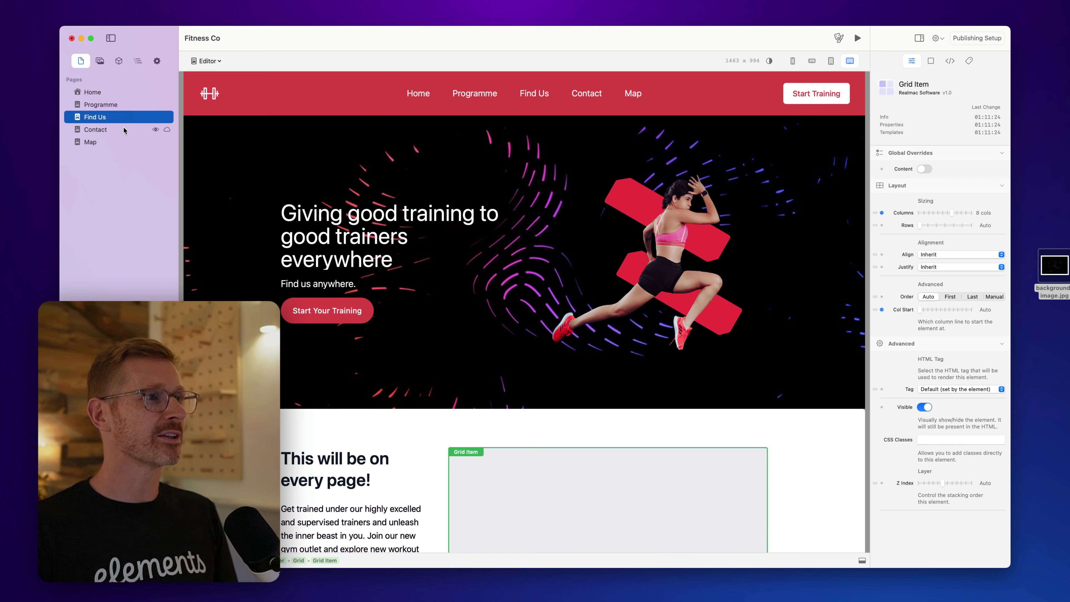
left_click(123, 128)
left_click(120, 137)
left_click(120, 129)
left_click(118, 120)
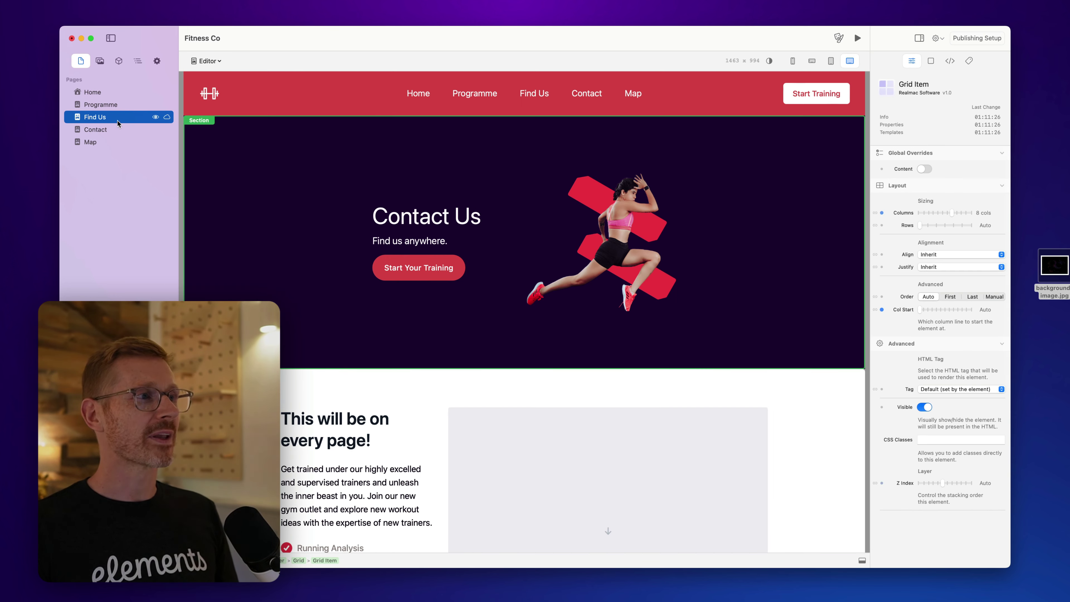
left_click(115, 100)
left_click(113, 98)
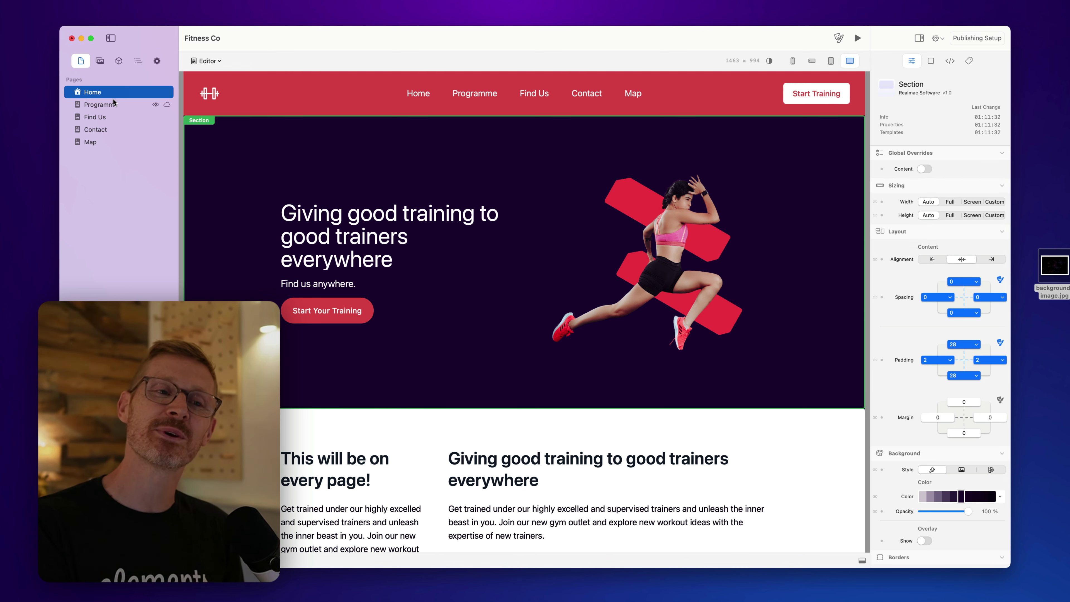
left_click(112, 129)
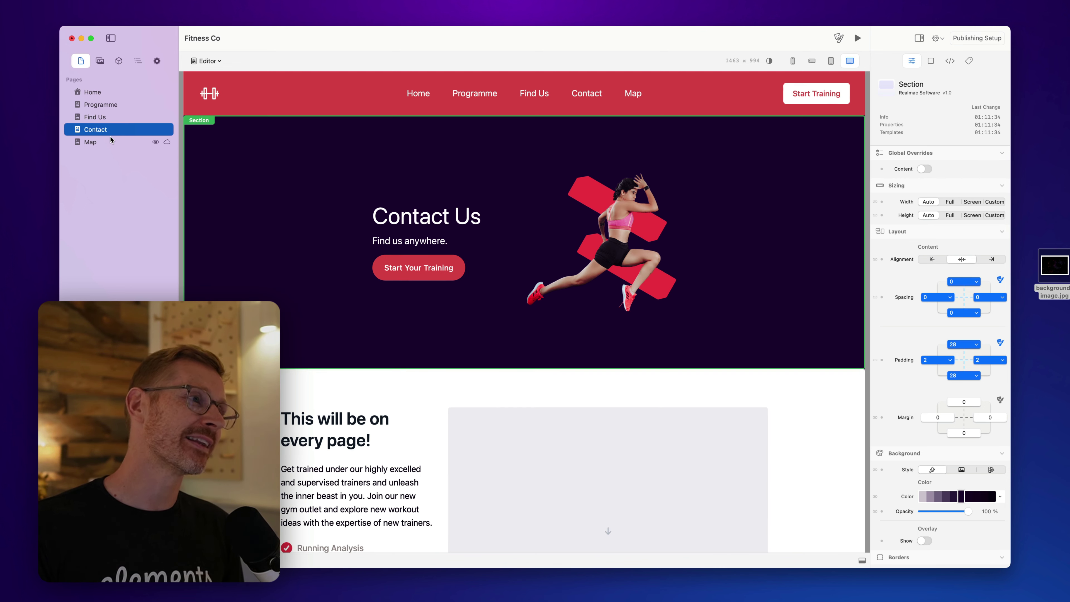
left_click(109, 142)
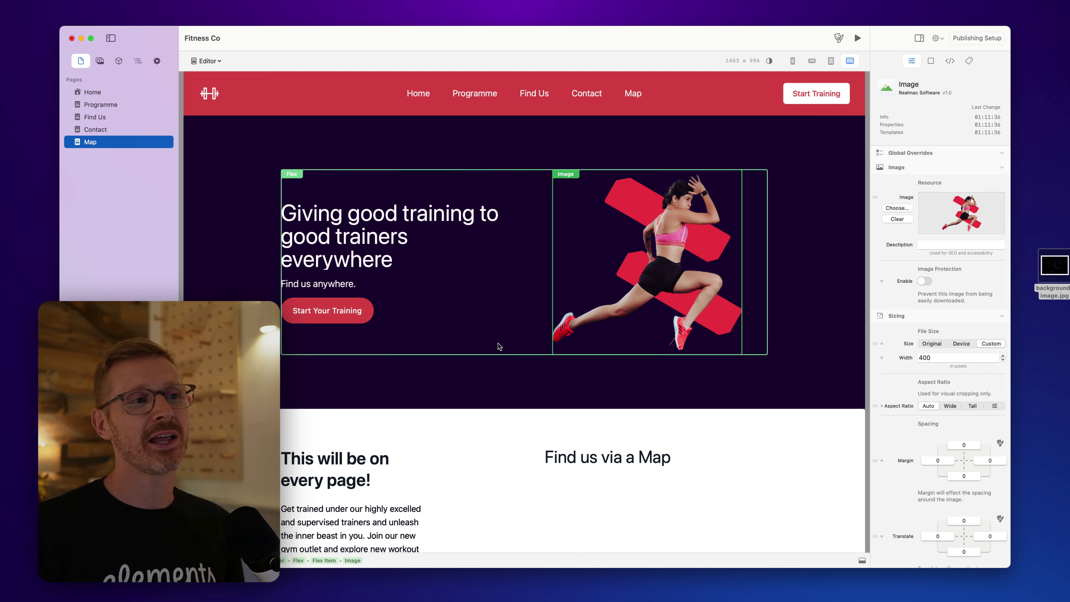
scroll(502, 391, "down", 2)
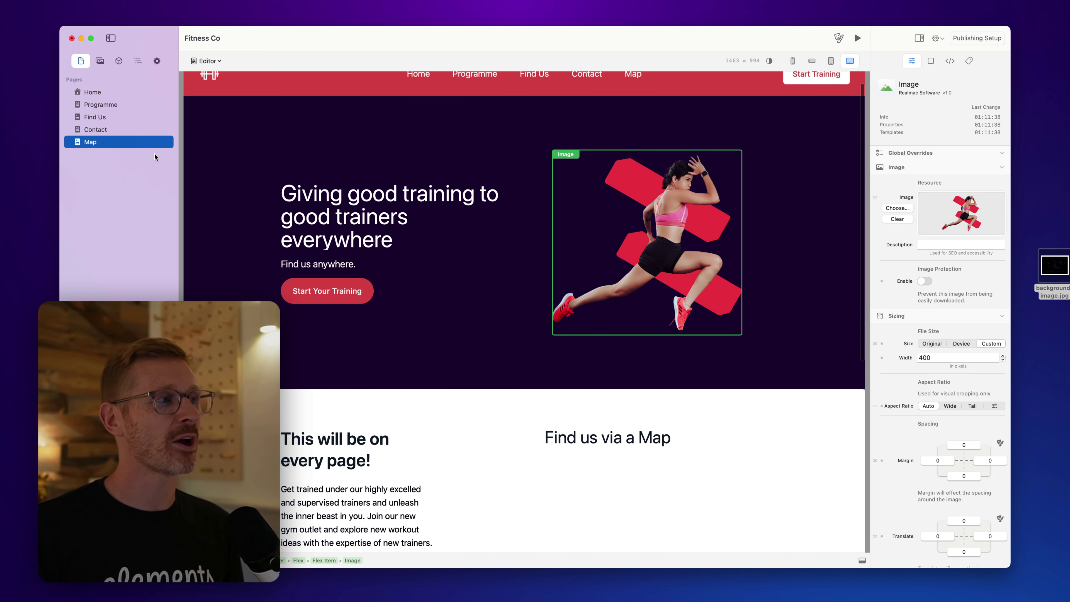
left_click(98, 96)
left_click(134, 107)
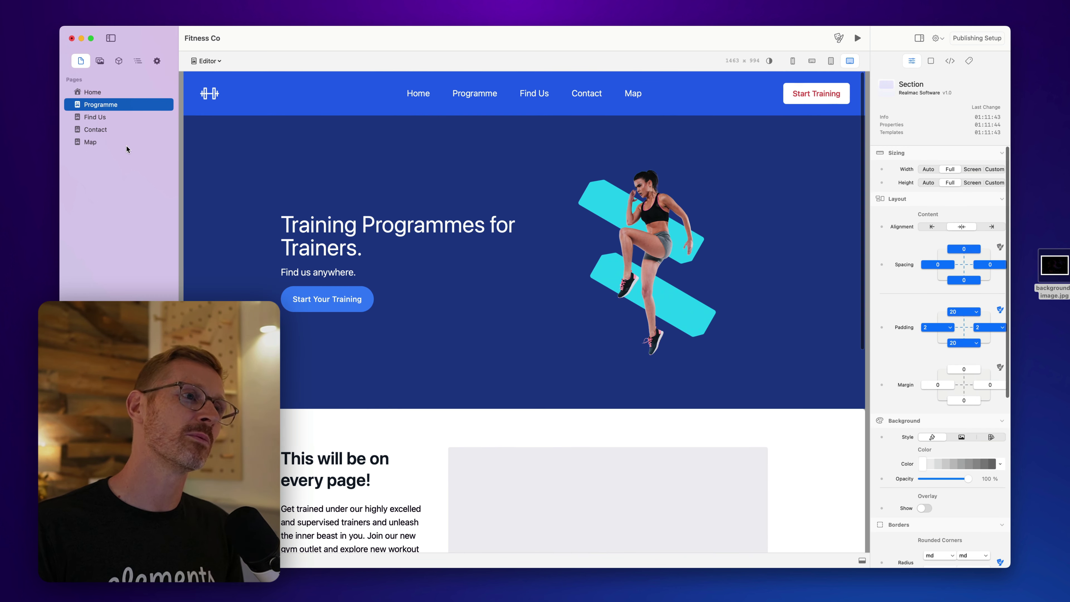
left_click(103, 119)
left_click(102, 129)
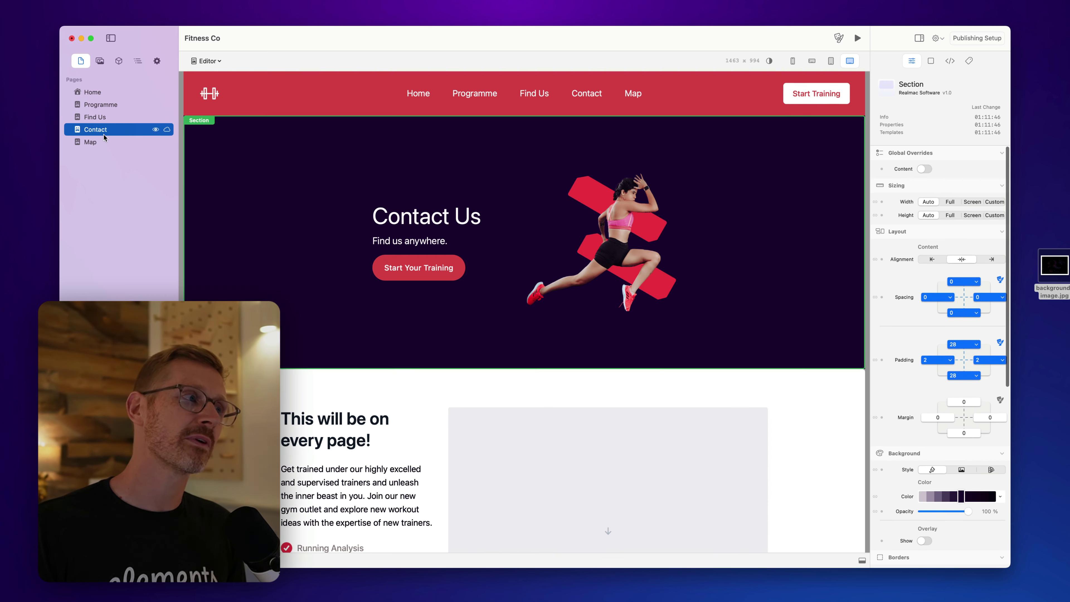
left_click(104, 135)
left_click(109, 104)
left_click(110, 96)
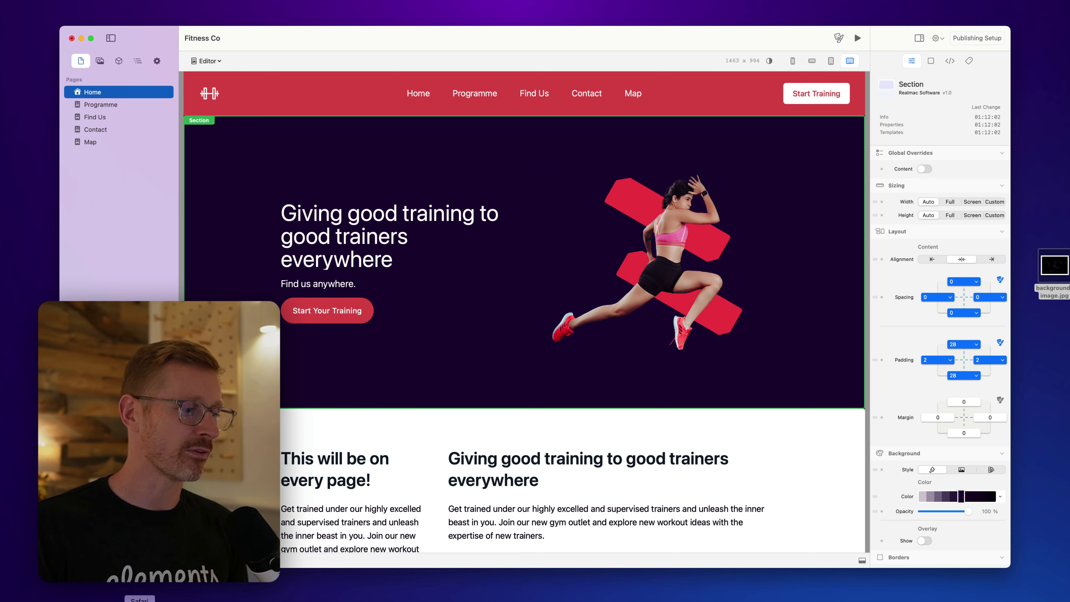
- Switch to Safari to view the start of the RapidWeaver Elements questions thread, and return to the Fitness Co project
left_click(140, 598)
scroll(540, 295, "up", 20)
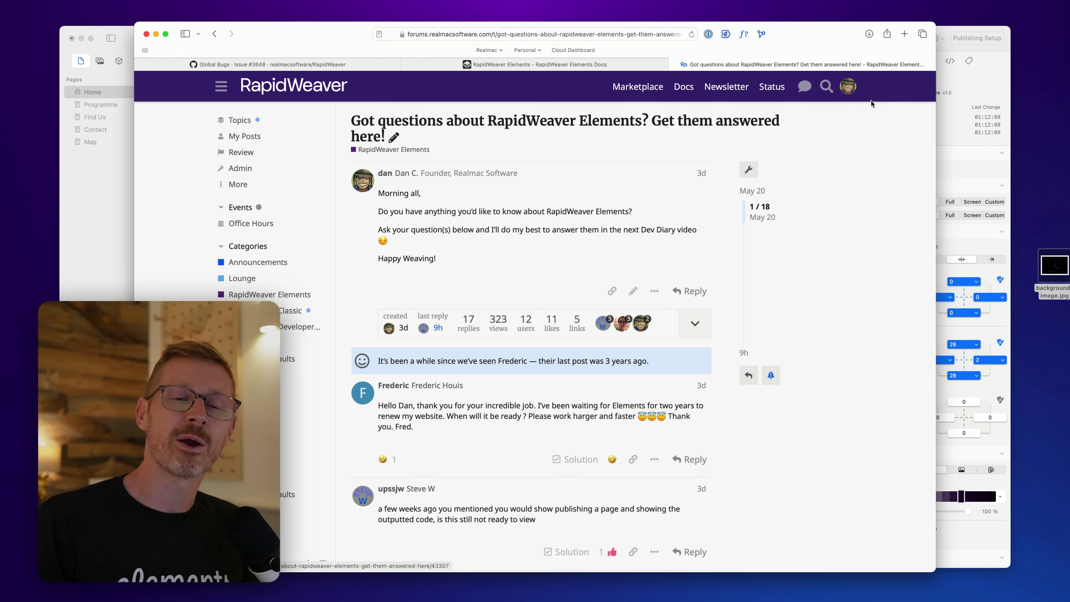
left_click(957, 137)
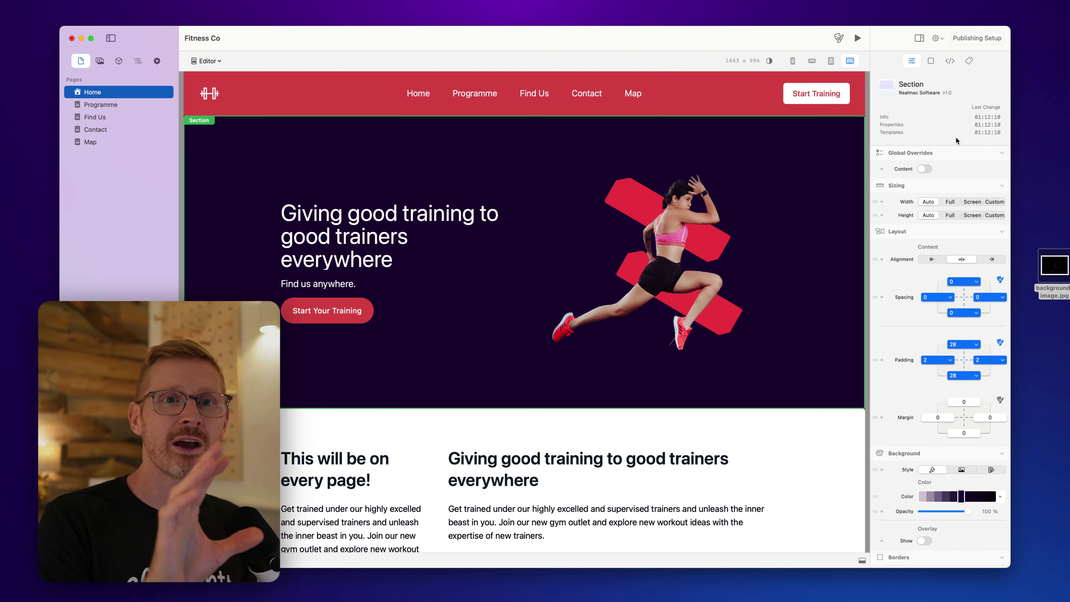